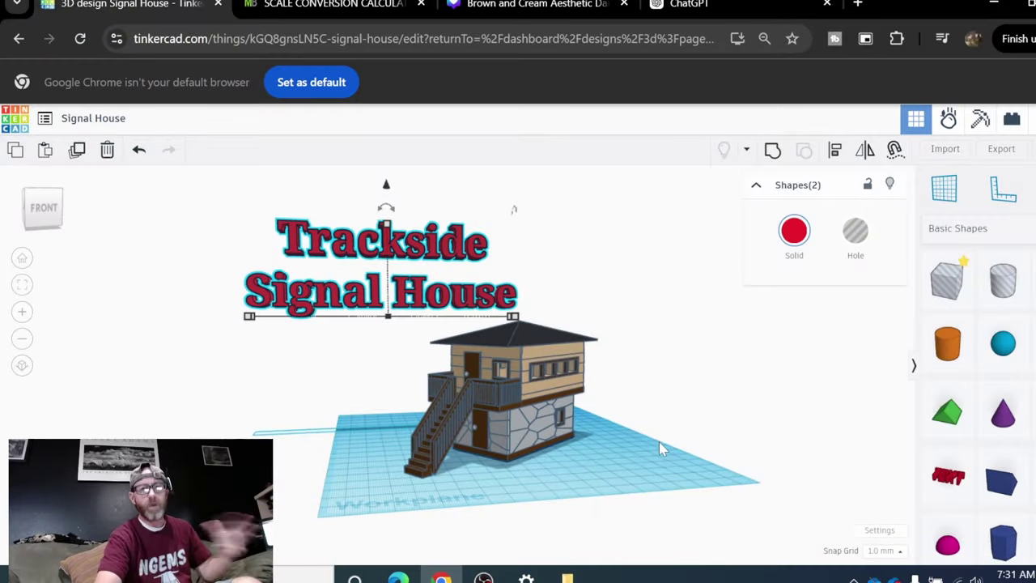
Examine the finished signal house and its title lettering from several angles, including the staircase and window sides.
{"action": "scroll", "coordinate": [659, 441], "scroll_direction": "up", "scroll_amount": 1}
{"action": "right_click_drag", "start_coordinate": [660, 420], "coordinate": [685, 398]}
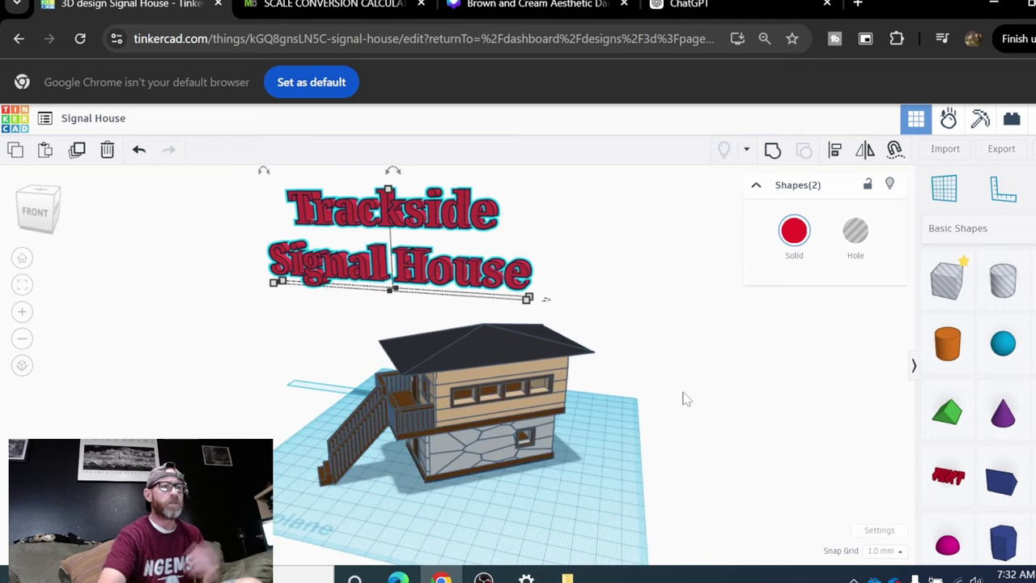
{"action": "right_click_drag", "start_coordinate": [613, 433], "coordinate": [688, 423]}
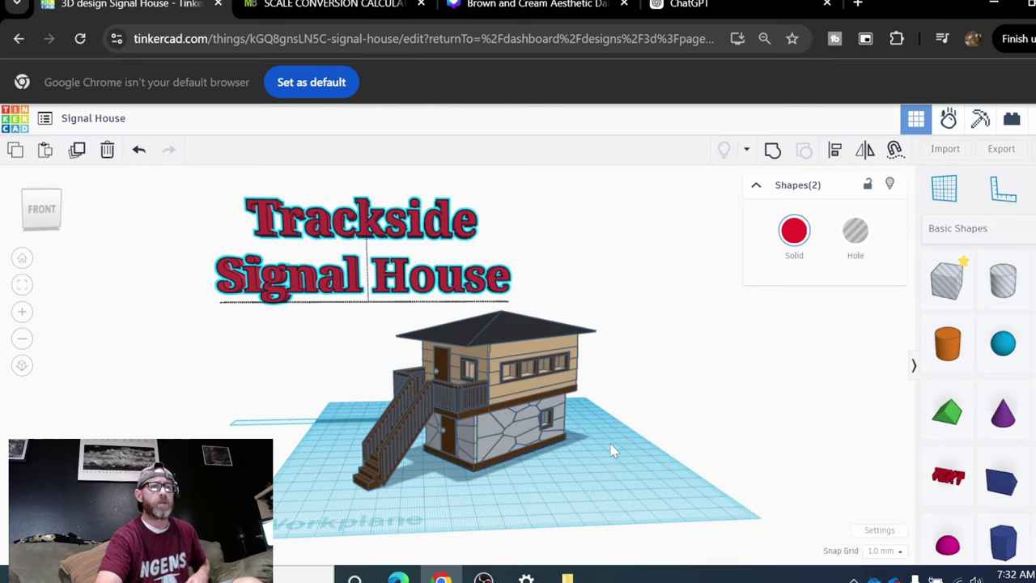
{"action": "right_click_drag", "start_coordinate": [613, 446], "coordinate": [645, 444]}
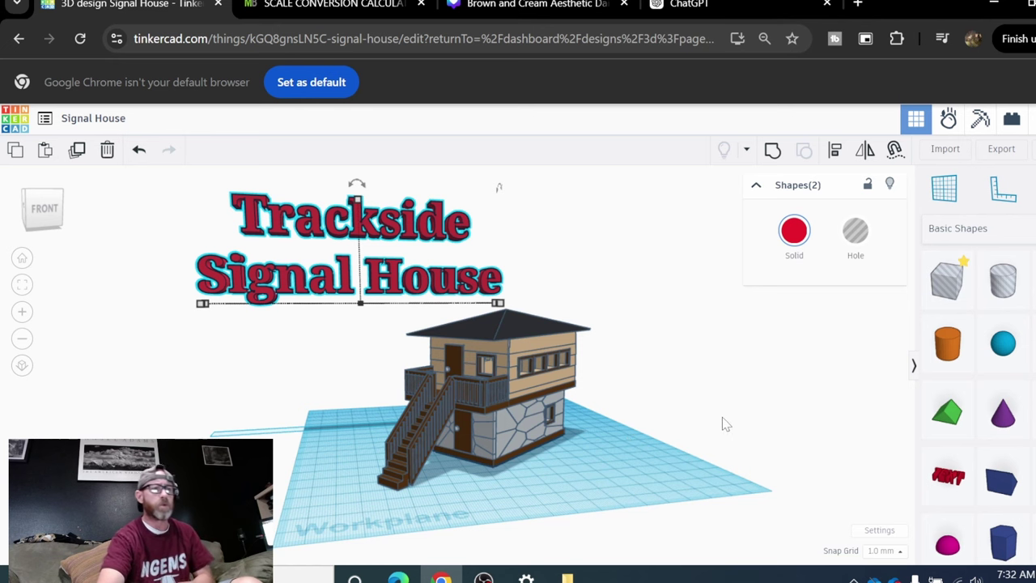
{"action": "right_click_drag", "start_coordinate": [722, 420], "coordinate": [636, 447]}
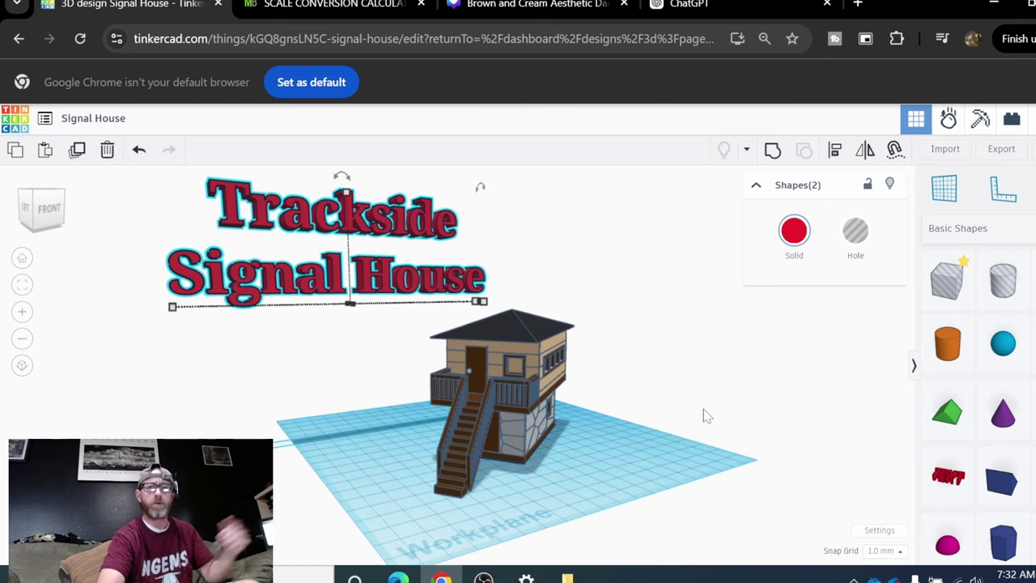
{"action": "right_click_drag", "start_coordinate": [706, 413], "coordinate": [624, 448]}
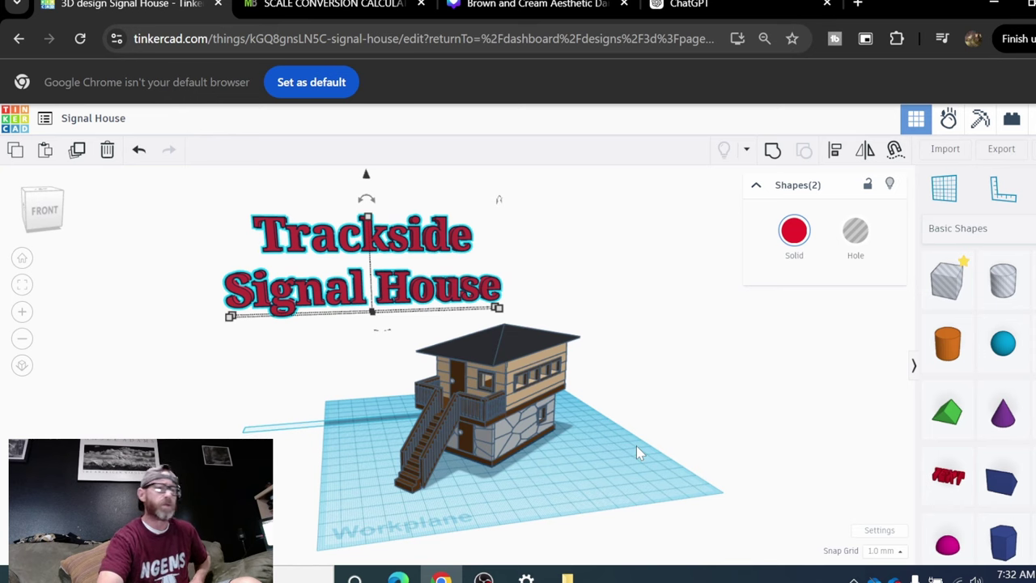
{"action": "mouse_move", "coordinate": [636, 446]}
{"action": "right_mouse_down"}
{"action": "mouse_move", "coordinate": [613, 435]}
{"action": "mouse_move", "coordinate": [634, 437]}
{"action": "right_mouse_up"}
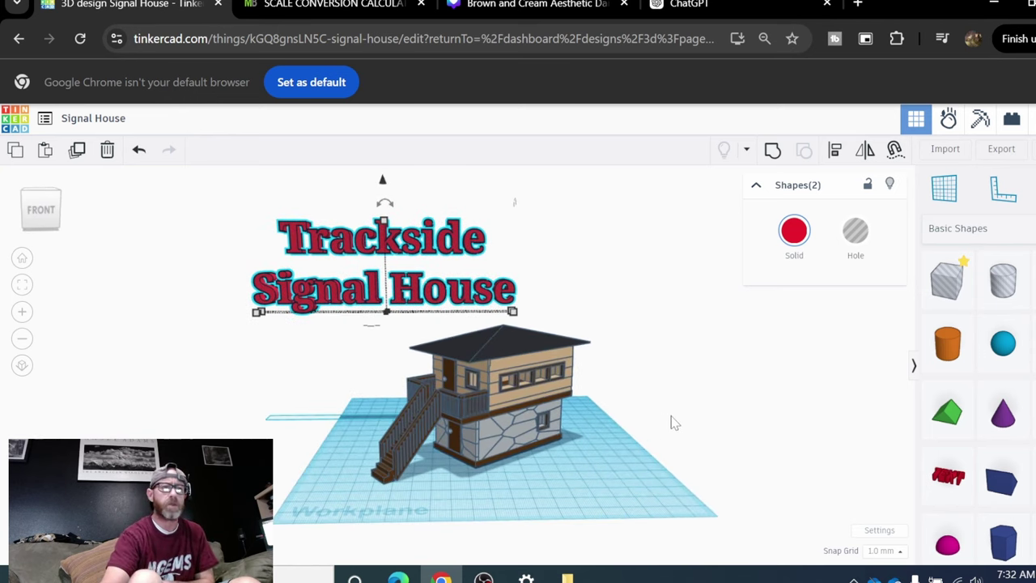
{"action": "right_click_drag", "start_coordinate": [680, 417], "coordinate": [653, 418]}
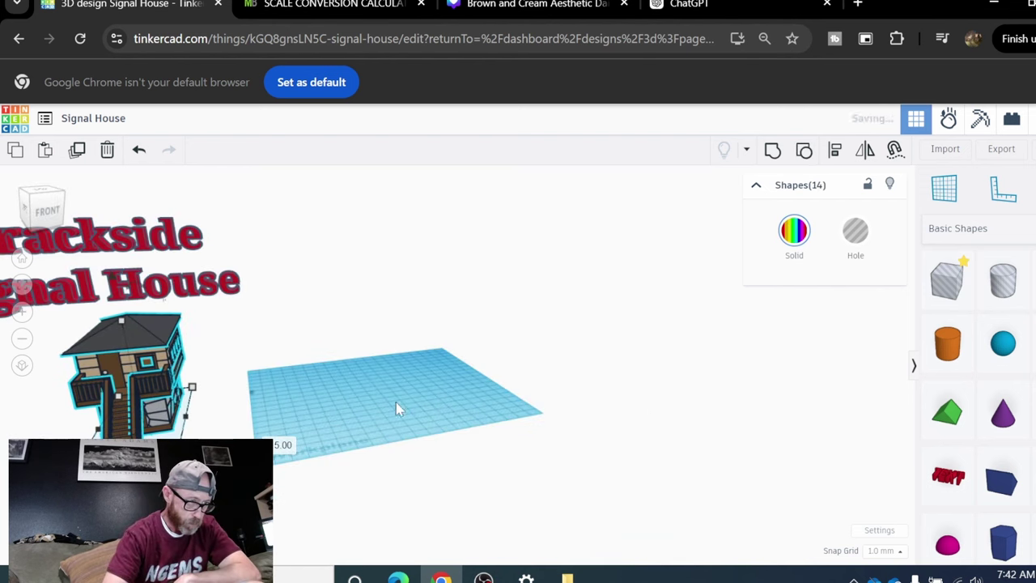
Place a box on the empty workplane beside the finished signal house.
{"action": "left_click", "coordinate": [396, 409]}
{"action": "right_click_drag", "start_coordinate": [504, 435], "coordinate": [541, 446]}
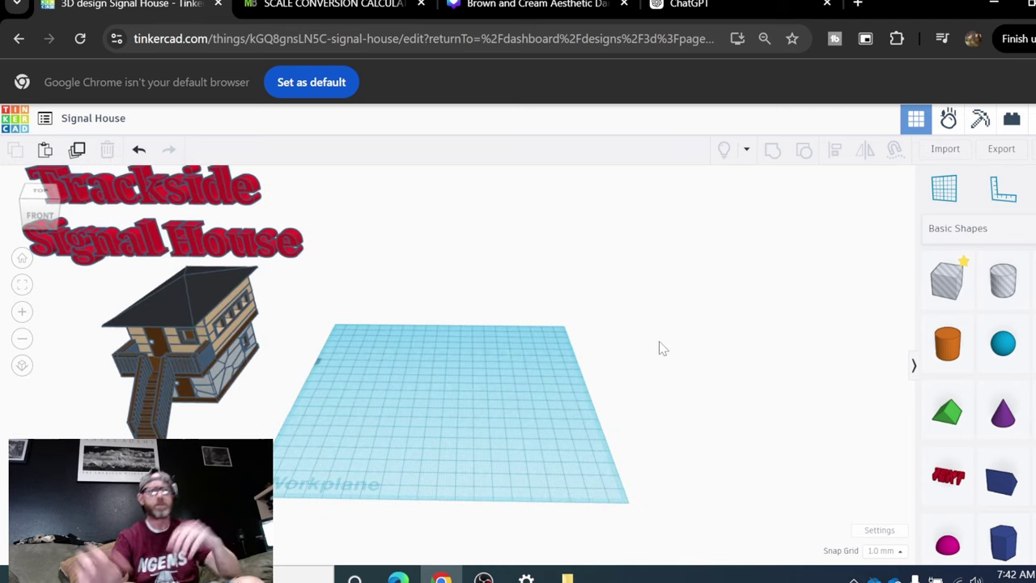
{"action": "right_click_drag", "start_coordinate": [641, 361], "coordinate": [640, 382]}
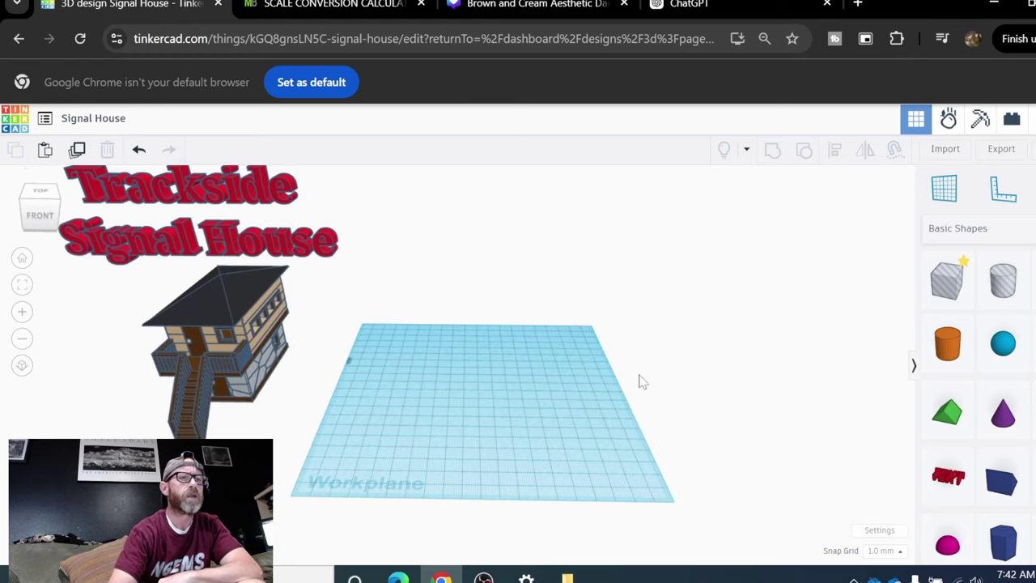
{"action": "right_click_drag", "start_coordinate": [652, 340], "coordinate": [680, 378]}
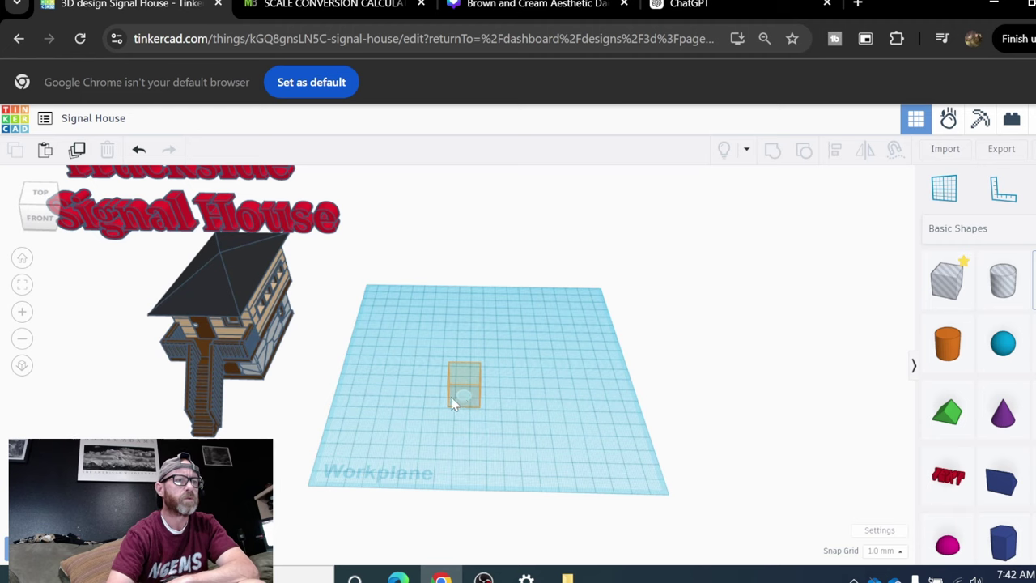
{"action": "left_click", "coordinate": [465, 396]}
{"action": "scroll", "coordinate": [382, 386], "scroll_direction": "up", "scroll_amount": 2}
{"action": "scroll", "coordinate": [385, 387], "scroll_direction": "up", "scroll_amount": 2}
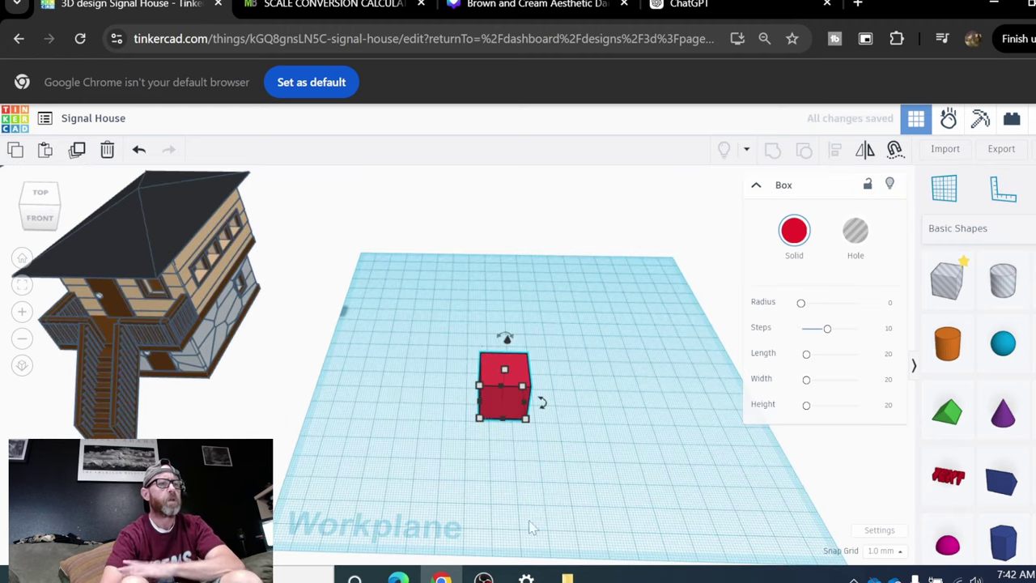
{"action": "scroll", "coordinate": [565, 456], "scroll_direction": "up", "scroll_amount": 1}
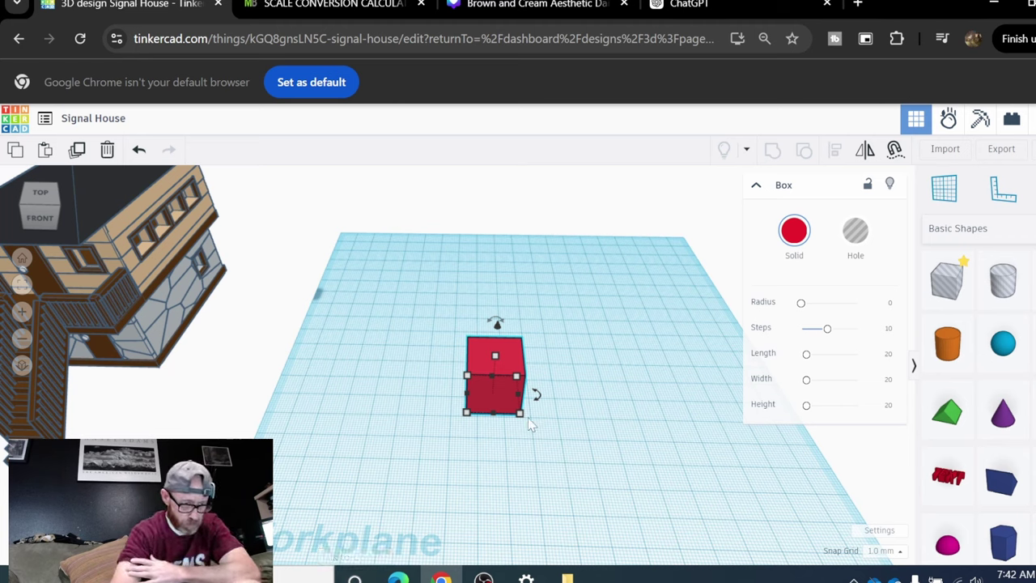
Size the box as a flat slab 40 mm wide, 74 mm deep and 2 mm high.
{"action": "mouse_move", "coordinate": [520, 416]}
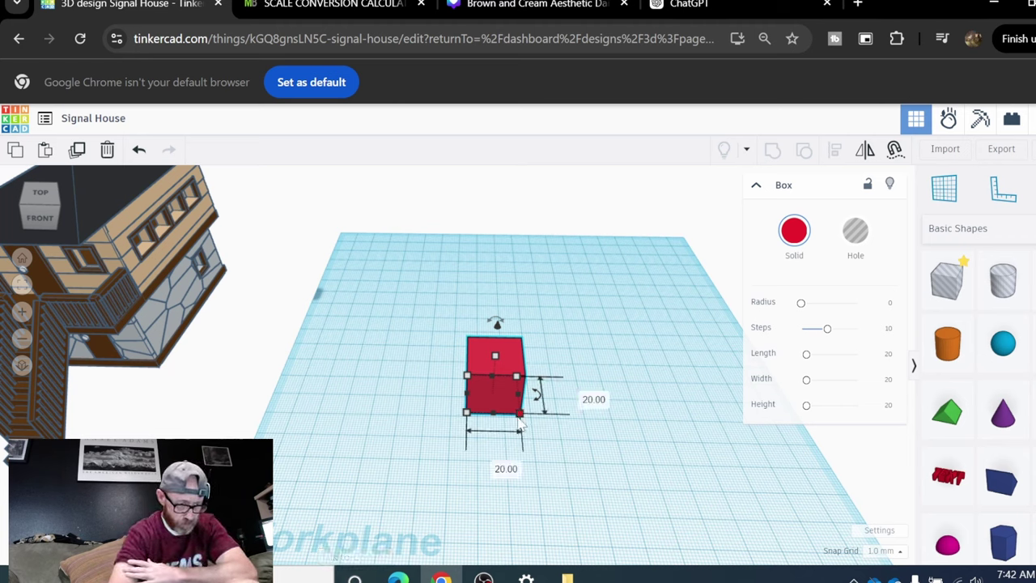
{"action": "left_click", "coordinate": [497, 471]}
{"action": "type", "text": "44"}
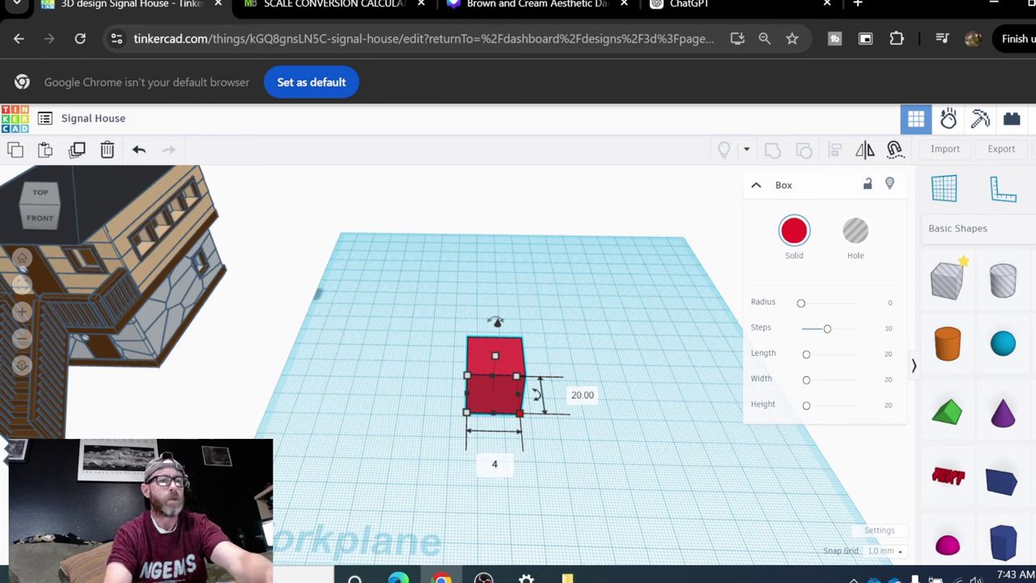
{"action": "key", "text": "Return"}
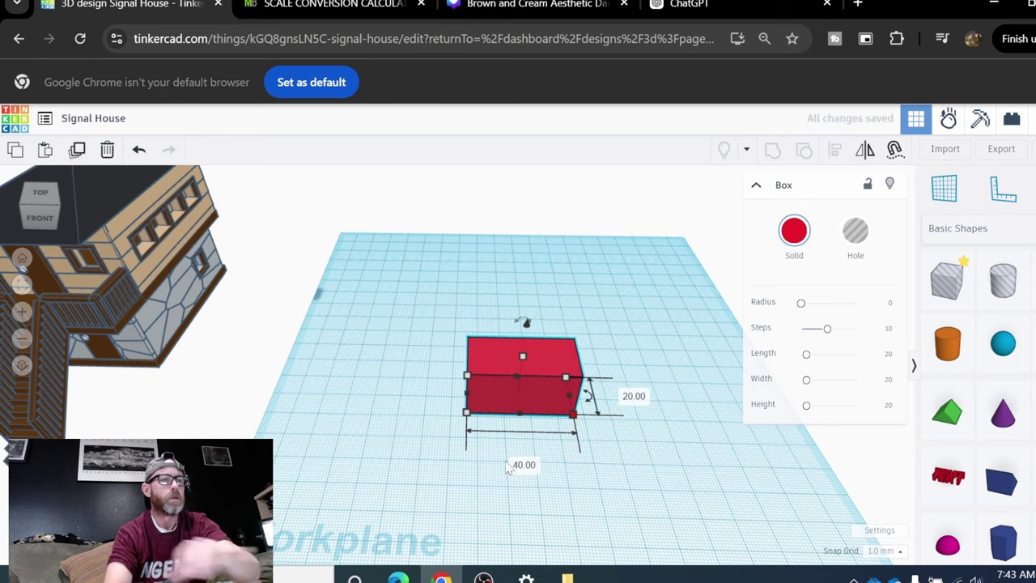
{"action": "left_click", "coordinate": [635, 398]}
{"action": "type", "text": "7"}
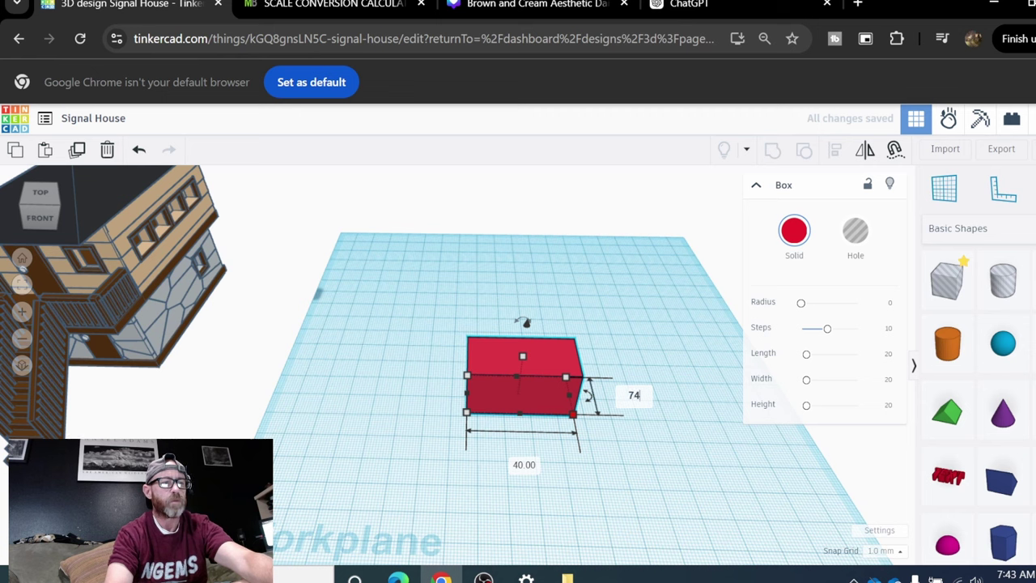
{"action": "type", "text": "4"}
{"action": "key", "text": "Return"}
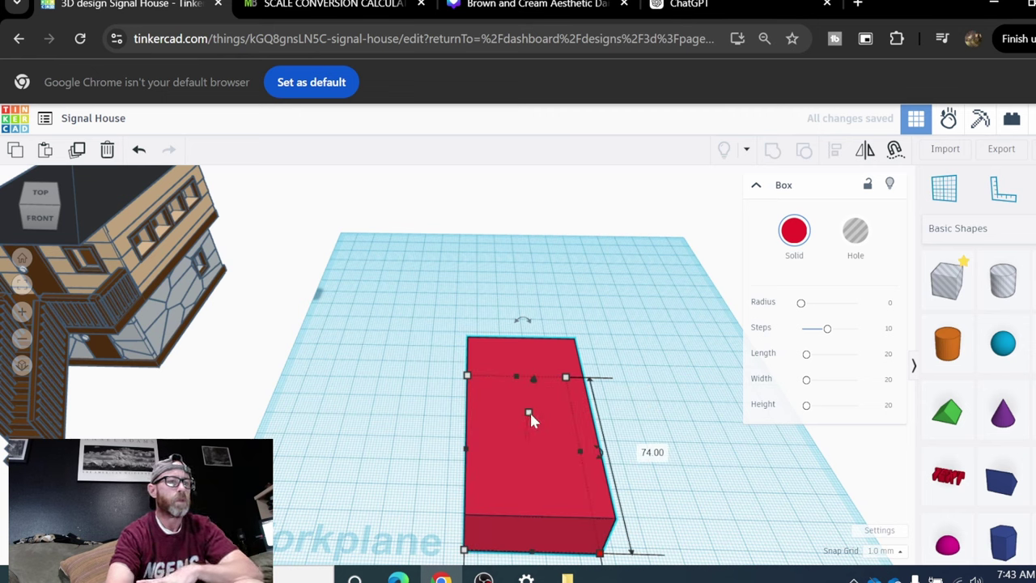
{"action": "left_click", "coordinate": [590, 431]}
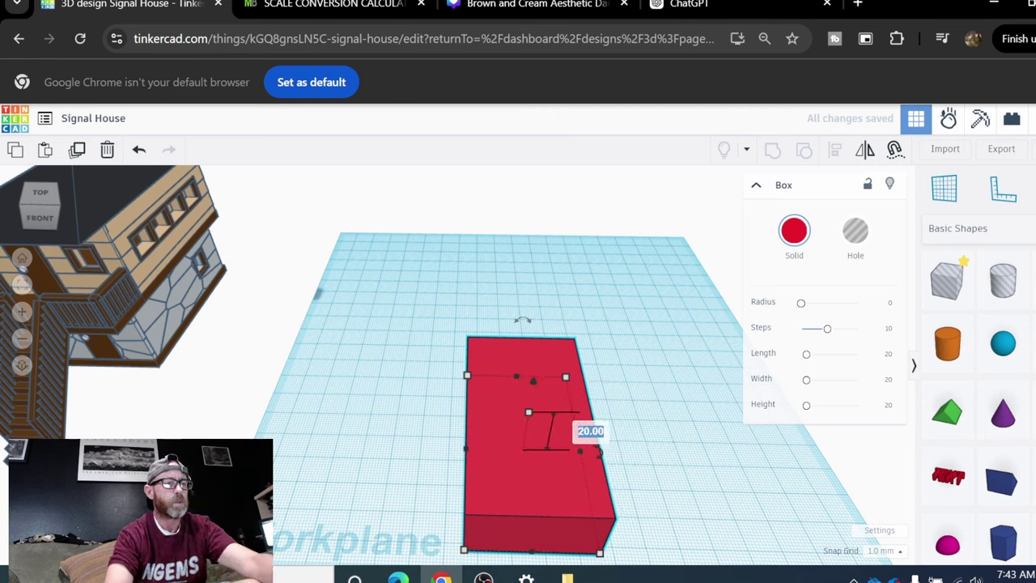
{"action": "type", "text": "2"}
{"action": "key", "text": "Return"}
{"action": "left_click", "coordinate": [628, 441]}
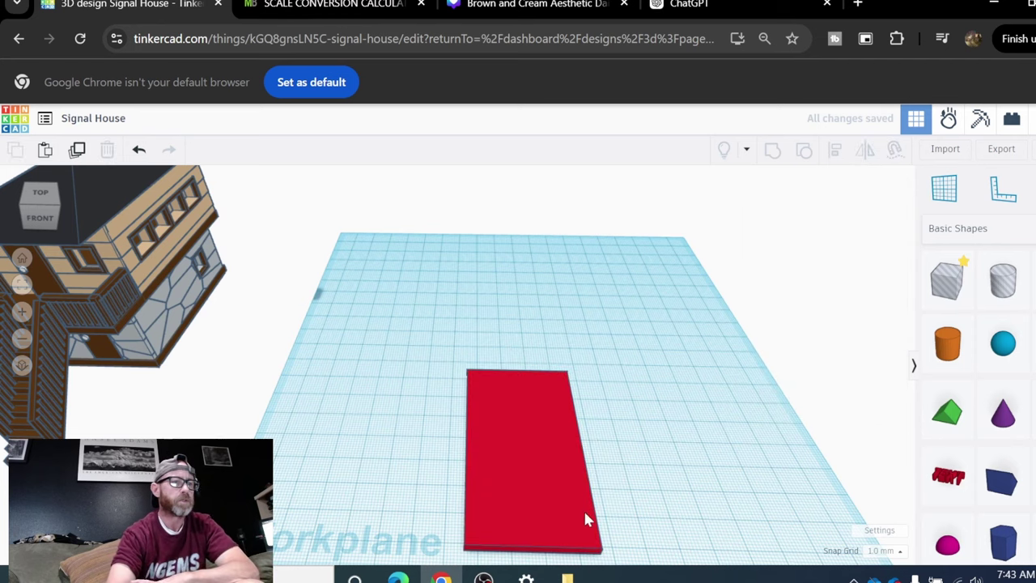
Colour the slab dark brown and move it toward the rear left of the workplane.
{"action": "left_click_drag", "start_coordinate": [527, 463], "coordinate": [497, 393]}
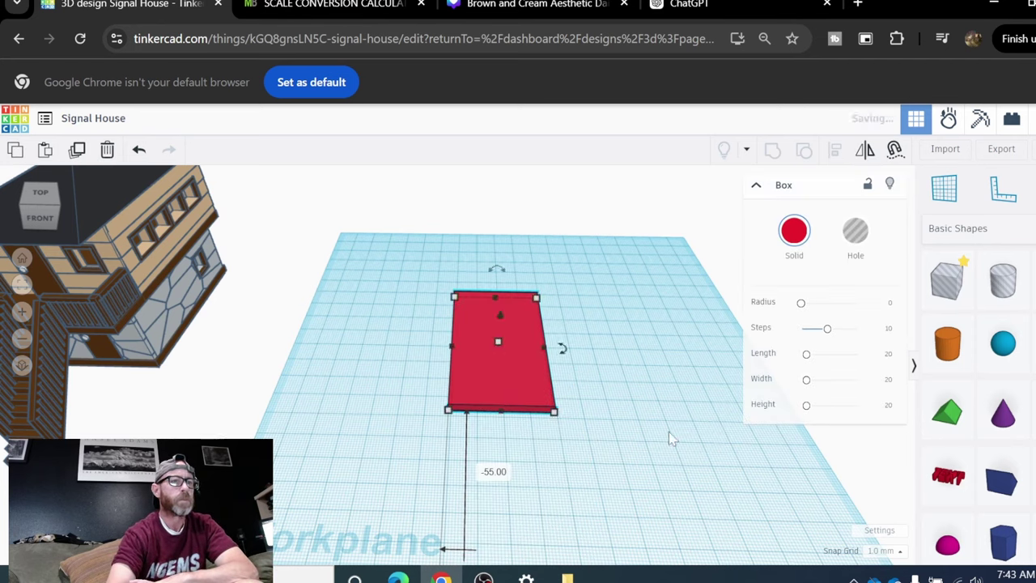
{"action": "left_click", "coordinate": [782, 234]}
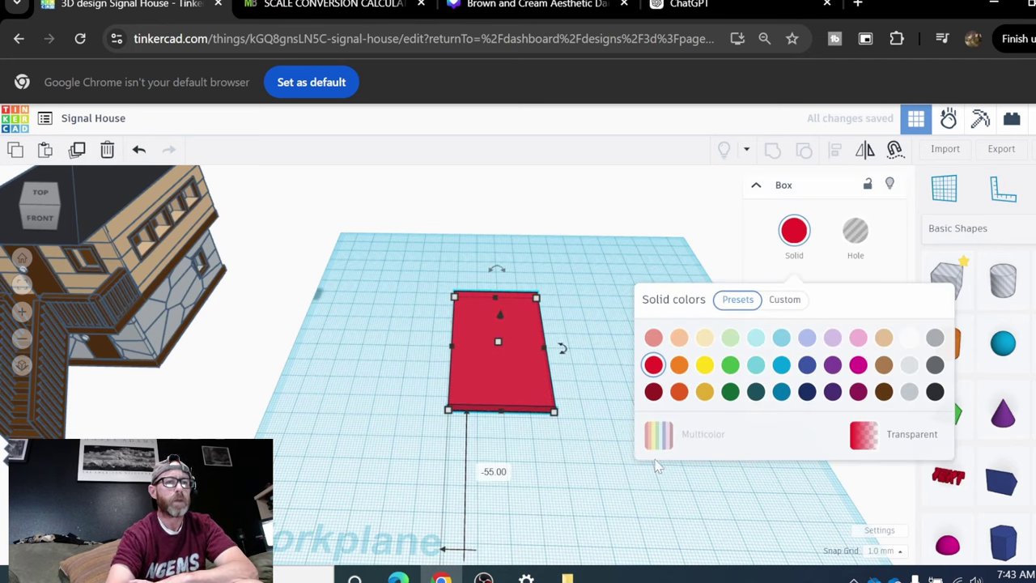
{"action": "left_click", "coordinate": [884, 393]}
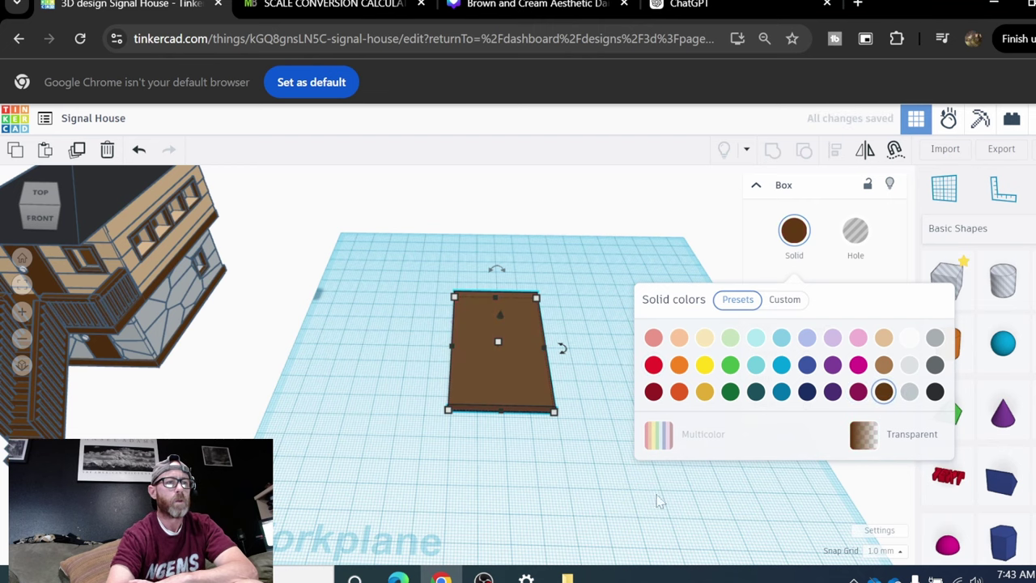
{"action": "left_click", "coordinate": [558, 507]}
{"action": "scroll", "coordinate": [595, 500], "scroll_direction": "down", "scroll_amount": 1}
{"action": "middle_click_drag", "start_coordinate": [648, 463], "coordinate": [575, 474]}
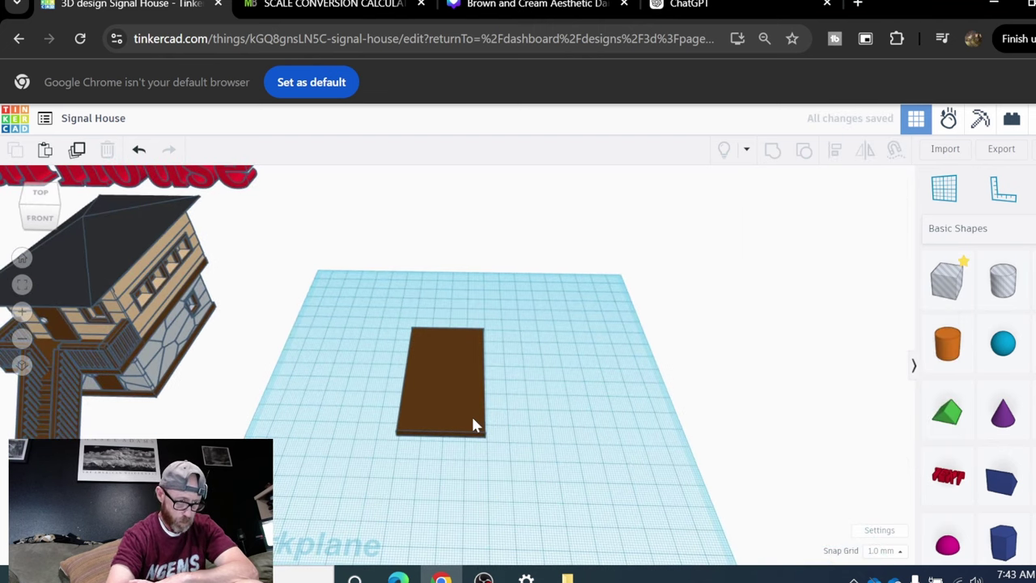
{"action": "left_click_drag", "start_coordinate": [473, 424], "coordinate": [362, 405]}
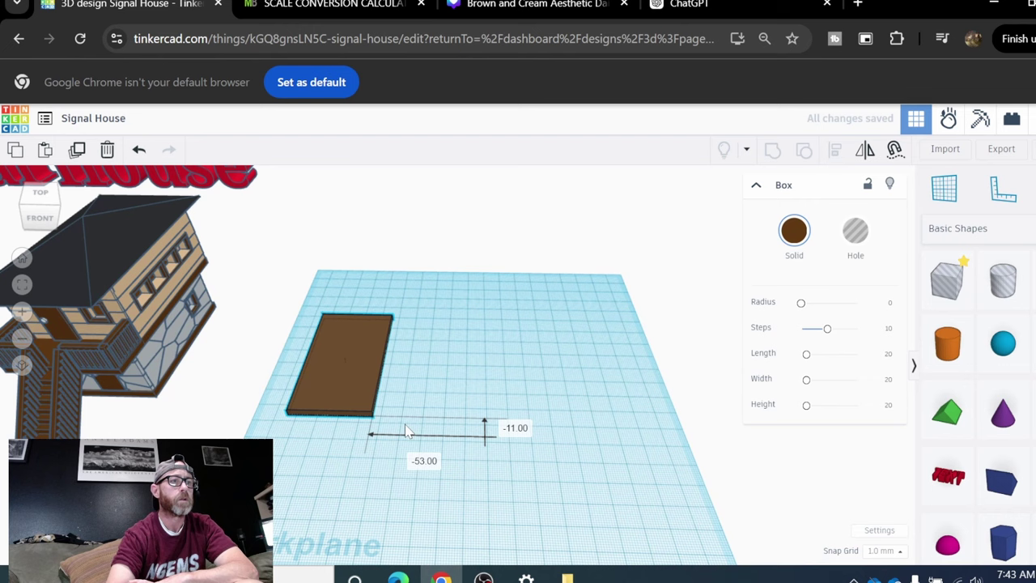
{"action": "left_click", "coordinate": [476, 484]}
Add a second box in front of the brown slab and make it 36 mm wide and 70 mm deep.
{"action": "left_click", "coordinate": [1032, 280]}
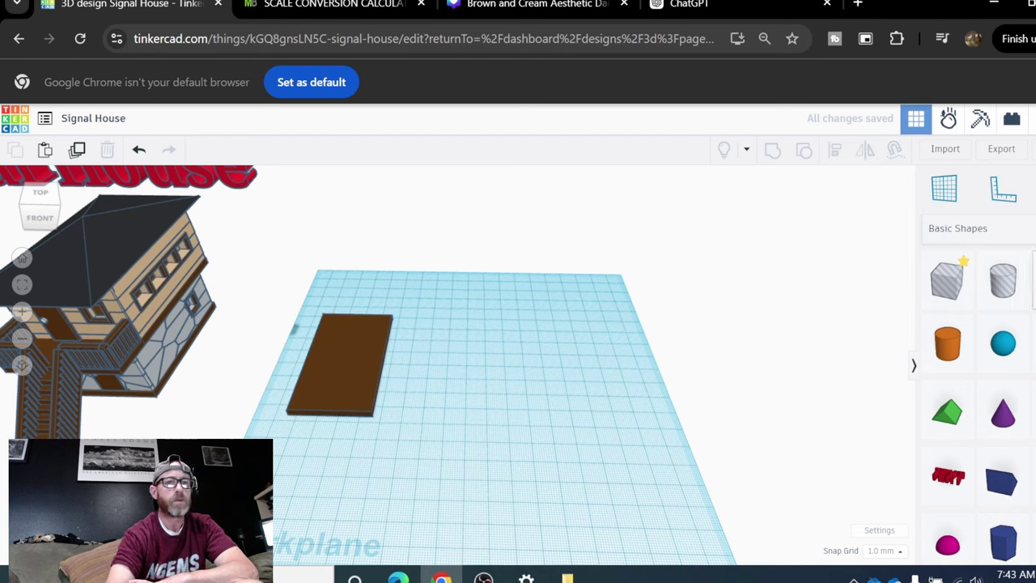
{"action": "left_click_drag", "start_coordinate": [524, 437], "coordinate": [525, 437]}
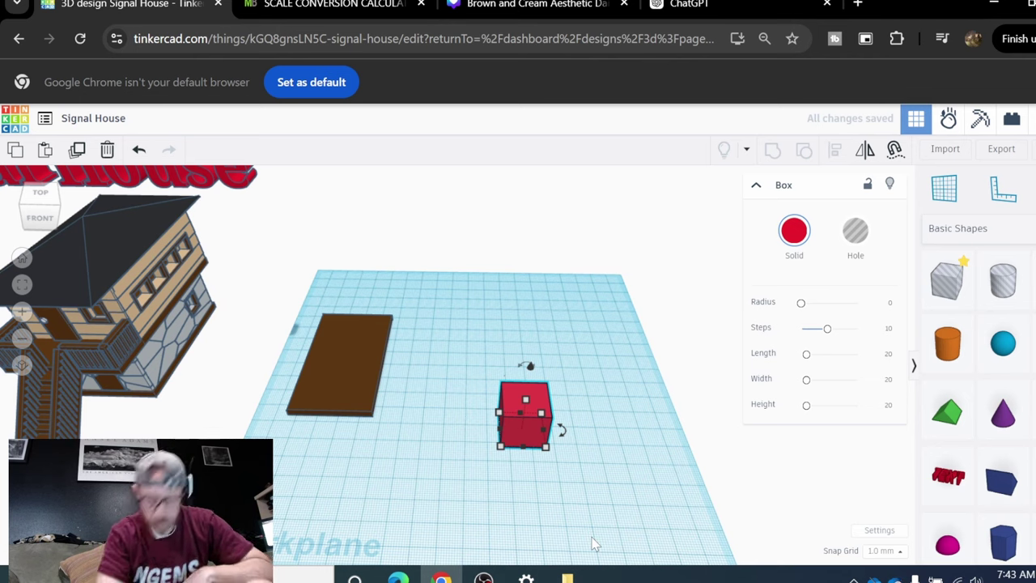
{"action": "mouse_move", "coordinate": [548, 447]}
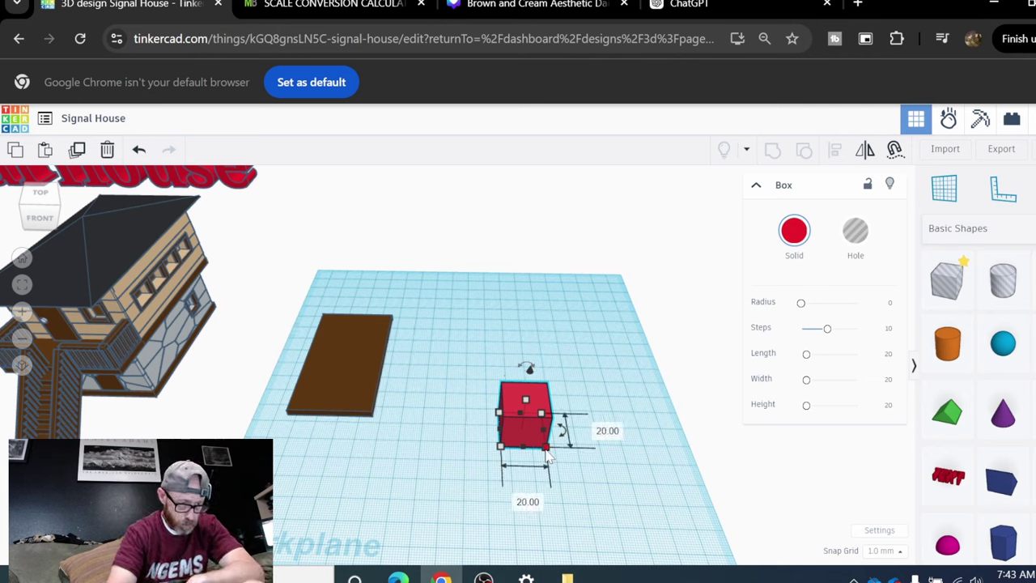
{"action": "left_click", "coordinate": [527, 501]}
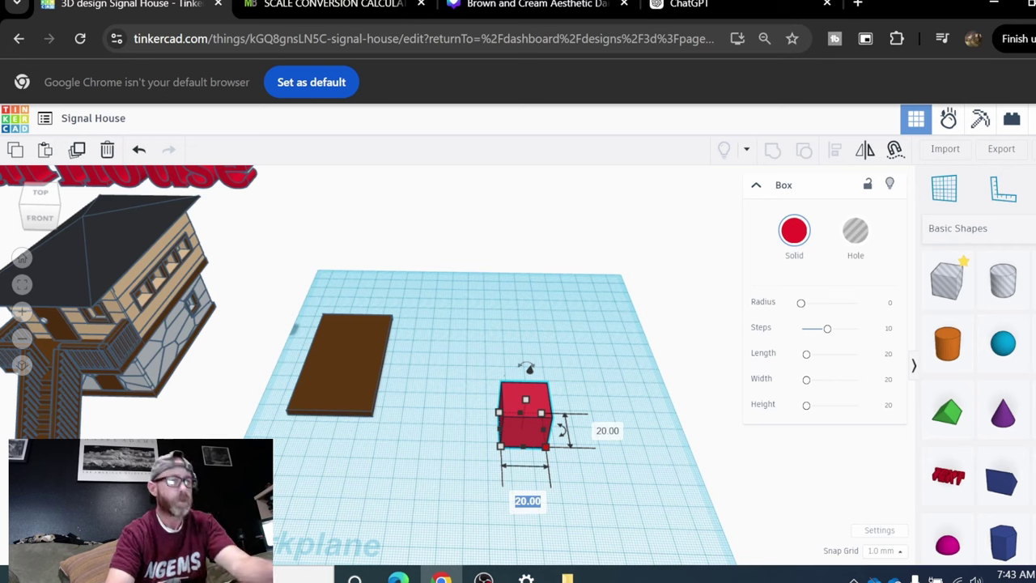
{"action": "type", "text": "3"}
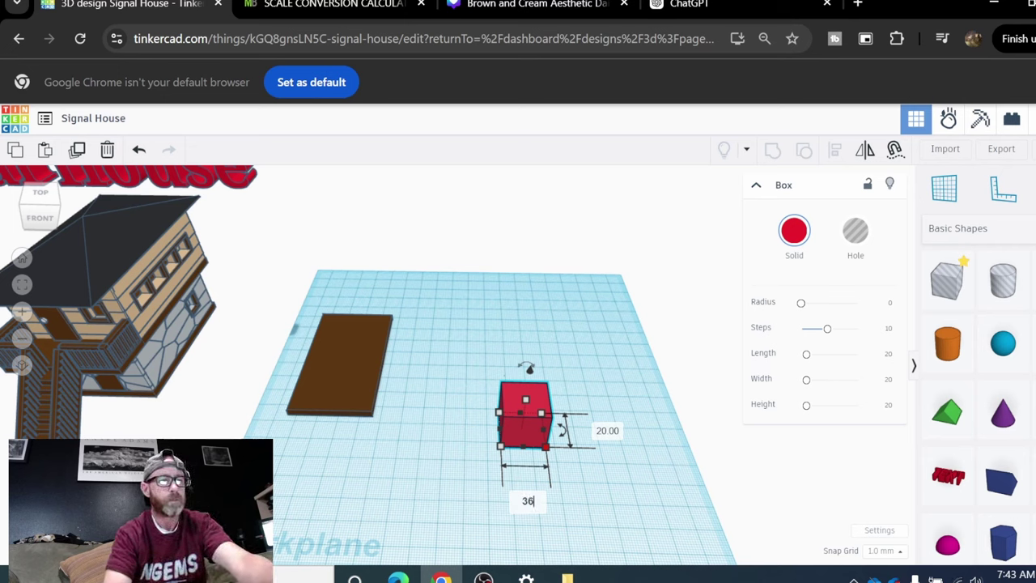
{"action": "type", "text": "6"}
{"action": "key", "text": "Tab"}
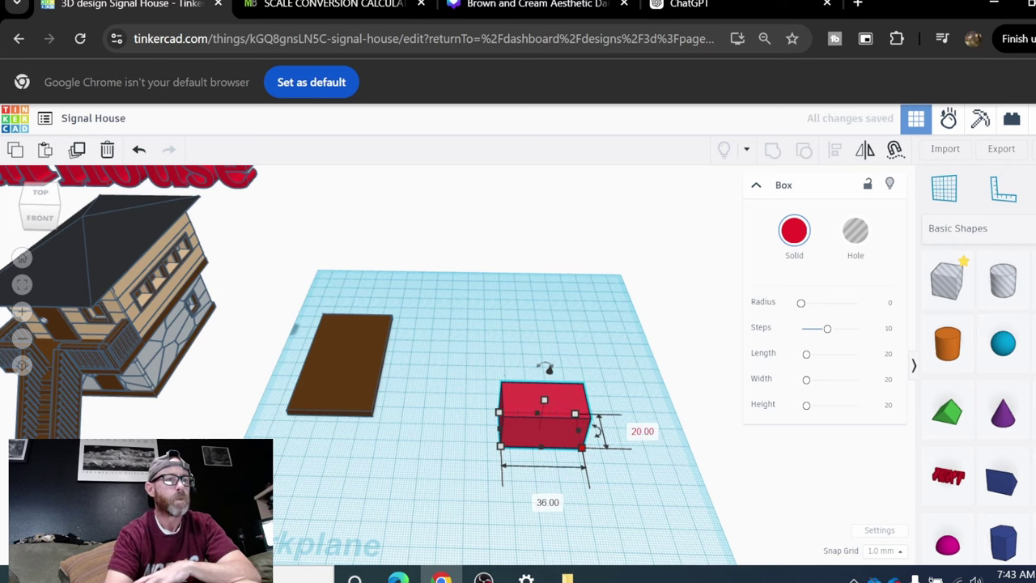
{"action": "type", "text": "70"}
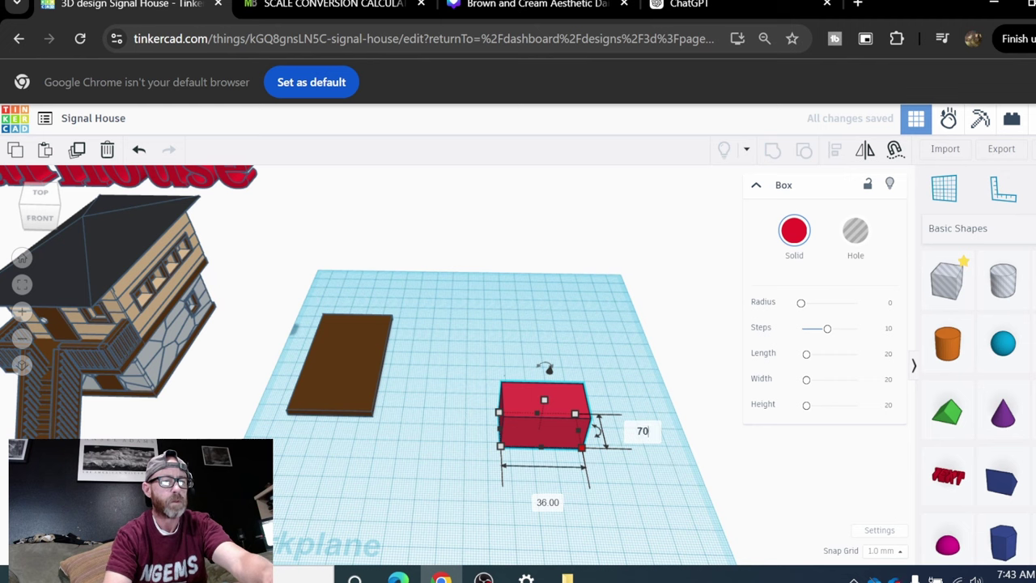
{"action": "key", "text": "Return"}
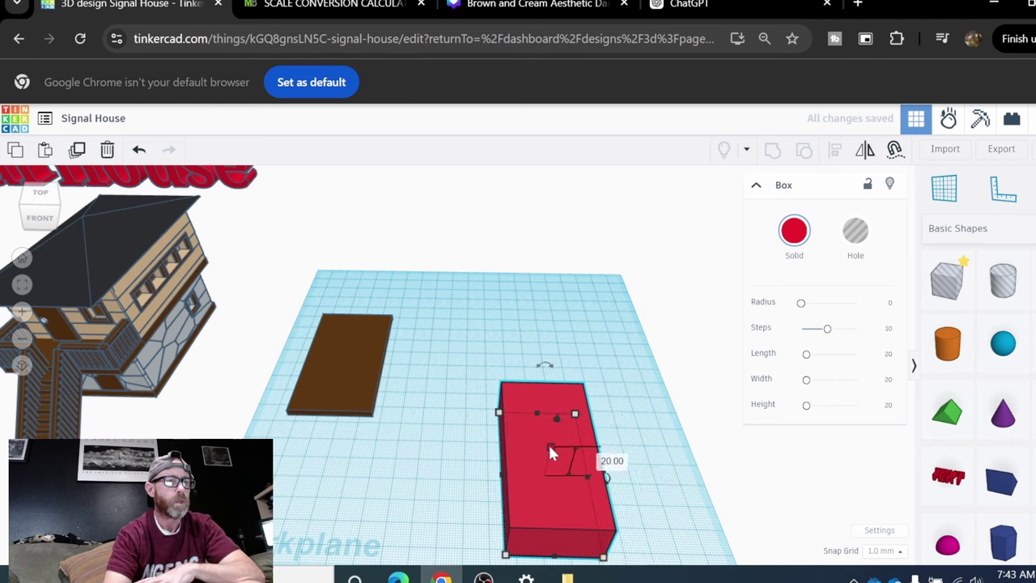
Set the red box's height to 38 mm and move it close beside the brown slab.
{"action": "left_click", "coordinate": [618, 464]}
{"action": "type", "text": "38"}
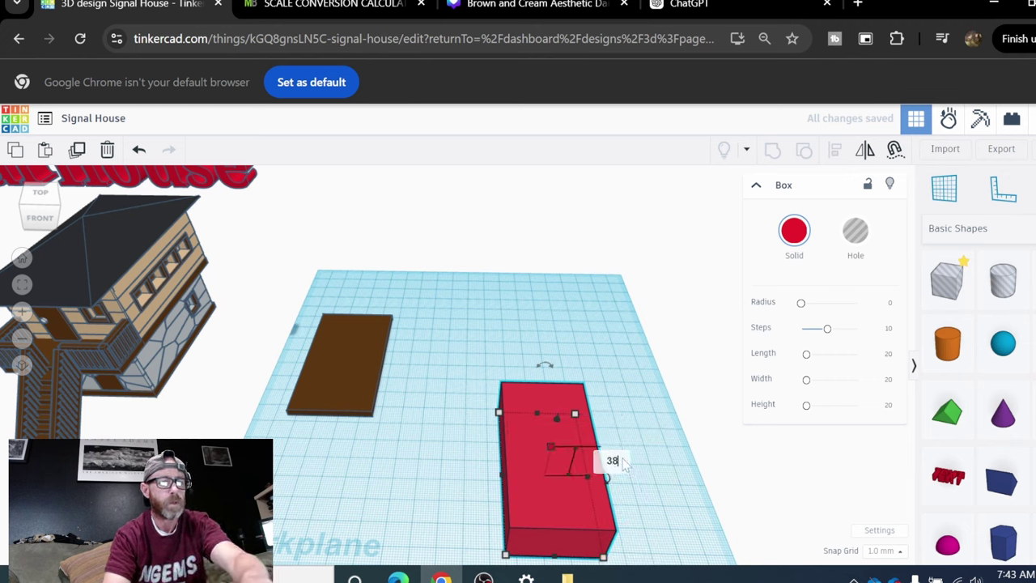
{"action": "key", "text": "Return"}
{"action": "left_click", "coordinate": [706, 486]}
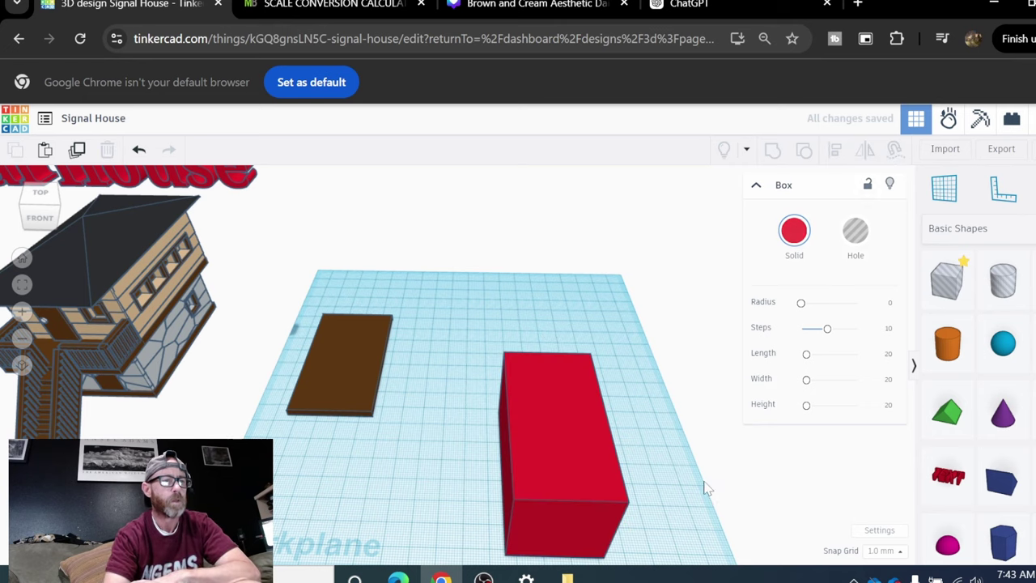
{"action": "scroll", "coordinate": [706, 486], "scroll_direction": "down", "scroll_amount": 2}
{"action": "left_click_drag", "start_coordinate": [574, 482], "coordinate": [497, 429]}
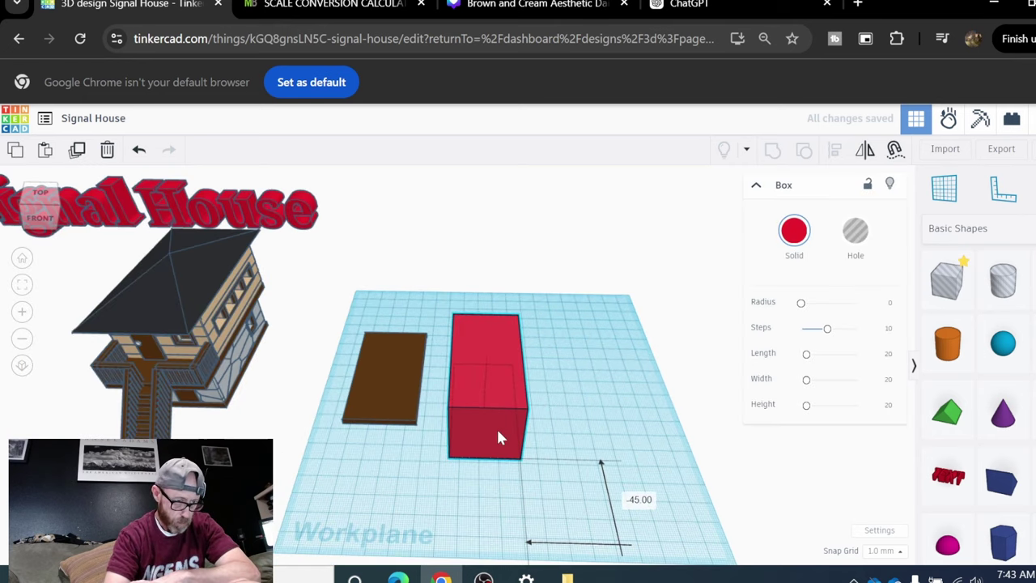
Raise the red box 2 mm above the workplane and set the snap grid to 0.25 mm.
{"action": "key", "text": "f"}
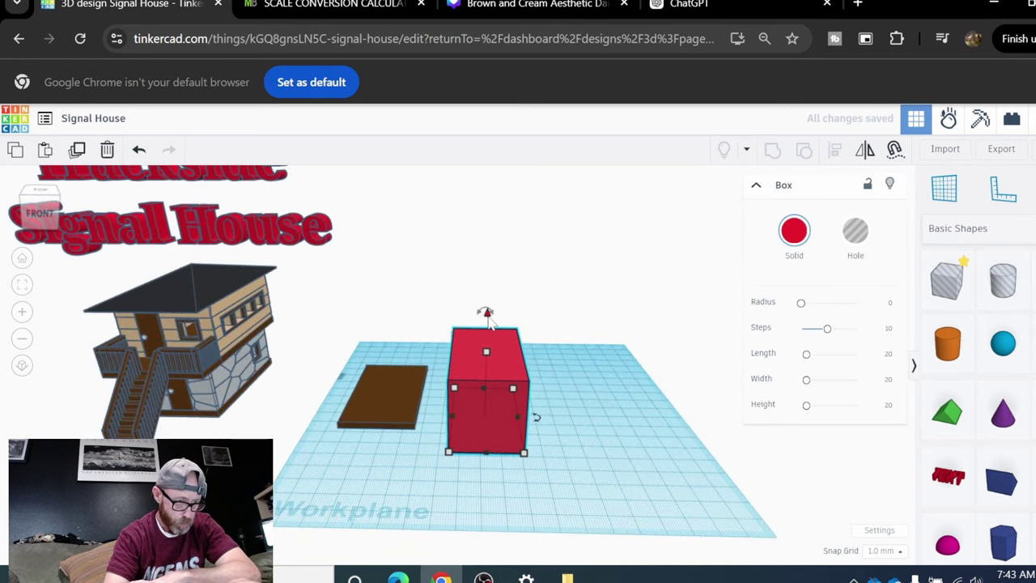
{"action": "left_click_drag", "start_coordinate": [488, 319], "coordinate": [486, 312]}
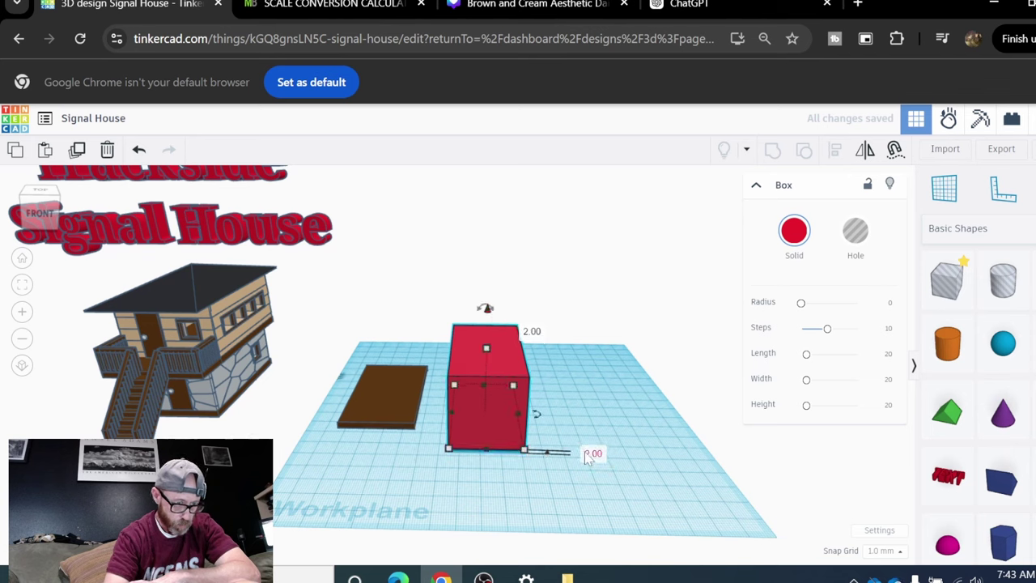
{"action": "left_click", "coordinate": [895, 550]}
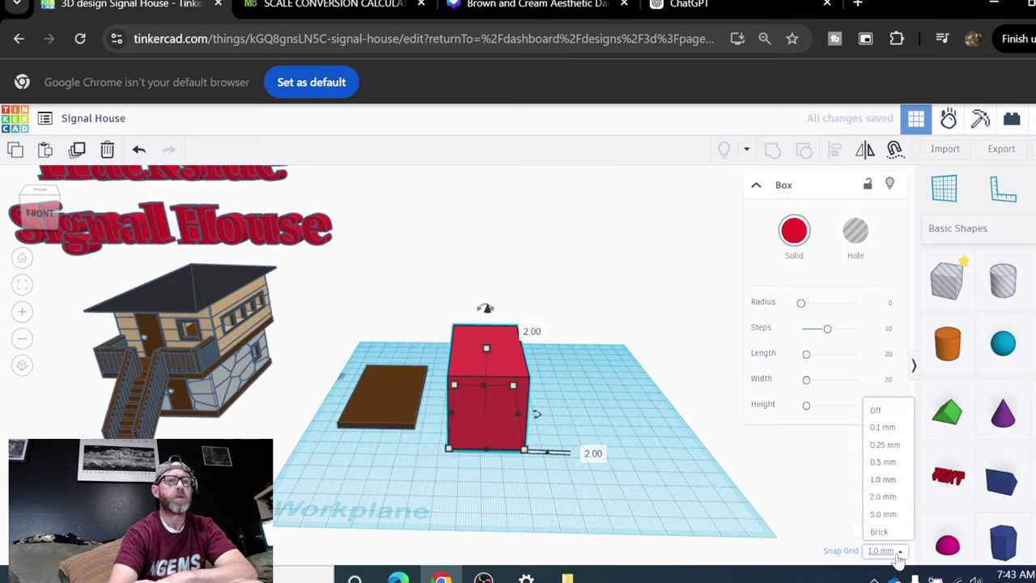
{"action": "left_click", "coordinate": [874, 438]}
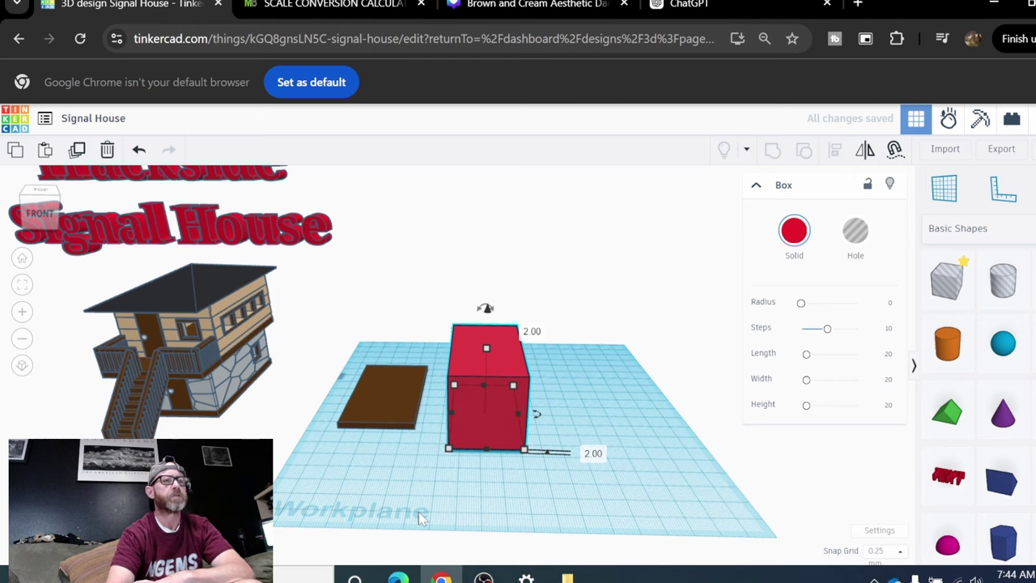
Duplicate the red box in place and turn the copy into a hole.
{"action": "left_click", "coordinate": [396, 460]}
{"action": "right_click_drag", "start_coordinate": [396, 460], "coordinate": [444, 472]}
{"action": "scroll", "coordinate": [651, 441], "scroll_direction": "down", "scroll_amount": 2}
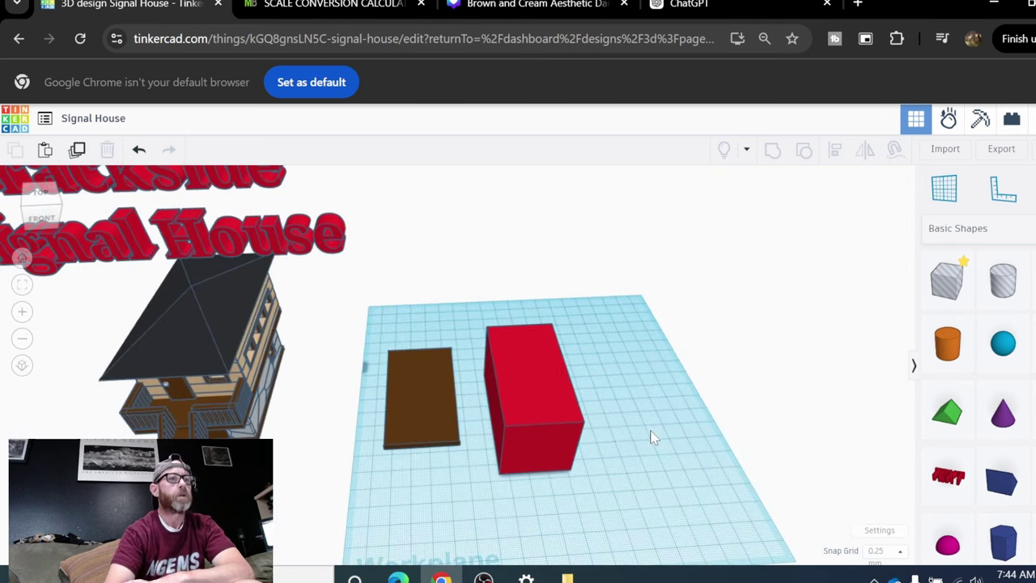
{"action": "left_click", "coordinate": [545, 411]}
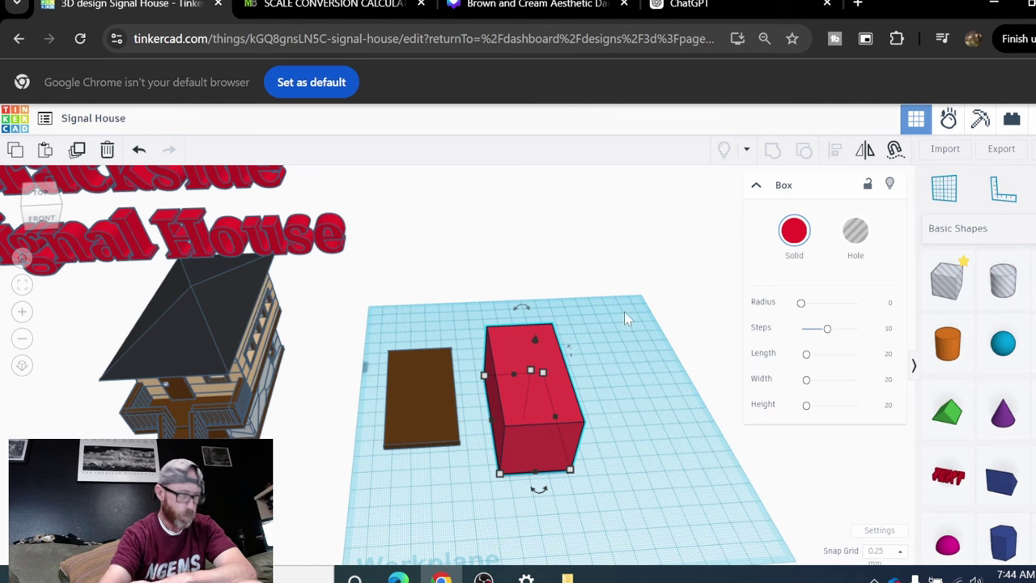
{"action": "left_click", "coordinate": [77, 150]}
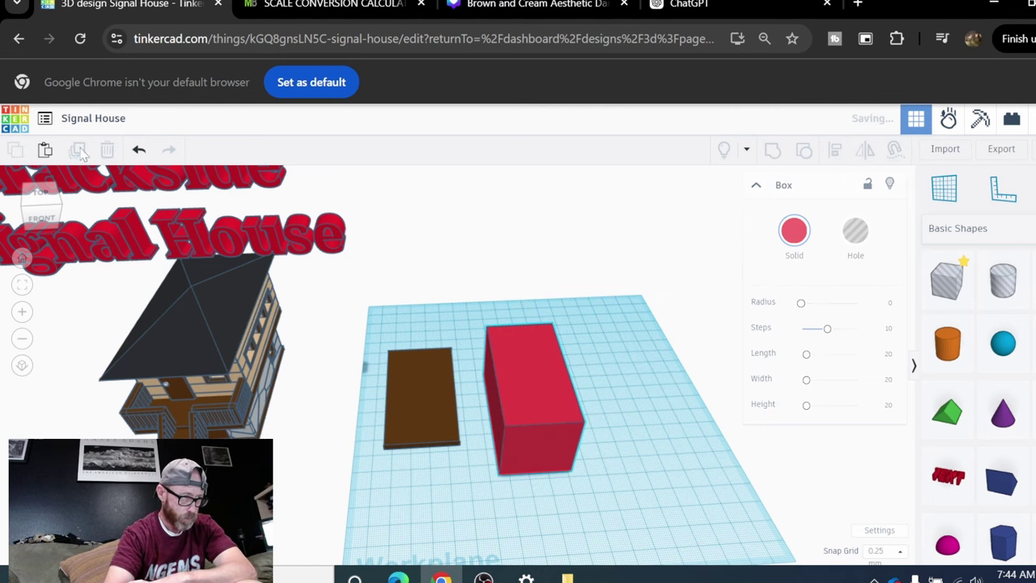
{"action": "left_click", "coordinate": [869, 252]}
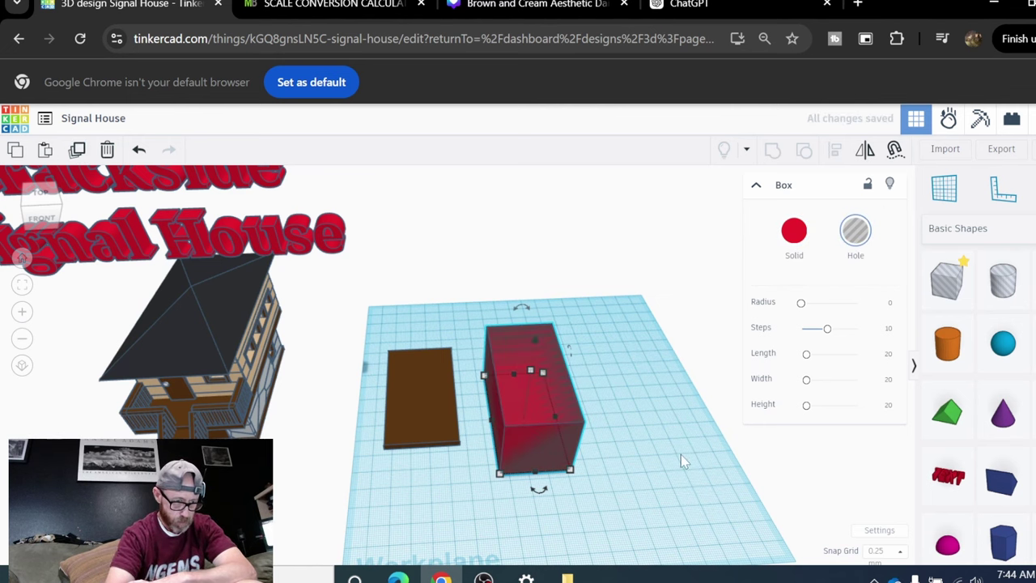
Shrink the hole box to 67 mm deep and 33 mm wide, insetting it from two sides of the red box.
{"action": "right_click_drag", "start_coordinate": [680, 454], "coordinate": [603, 486]}
{"action": "scroll", "coordinate": [606, 486], "scroll_direction": "up", "scroll_amount": 5}
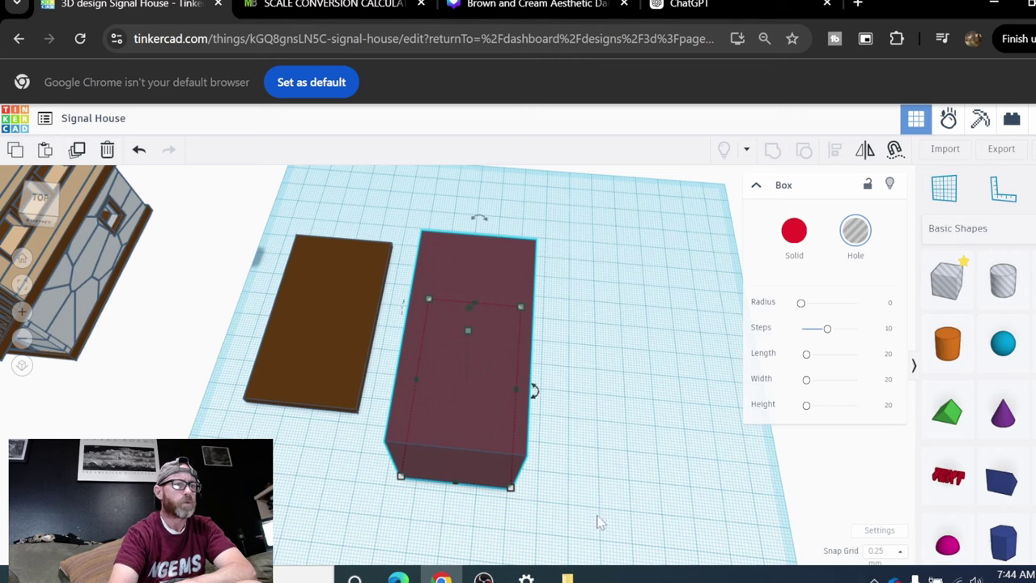
{"action": "left_click", "coordinate": [455, 484]}
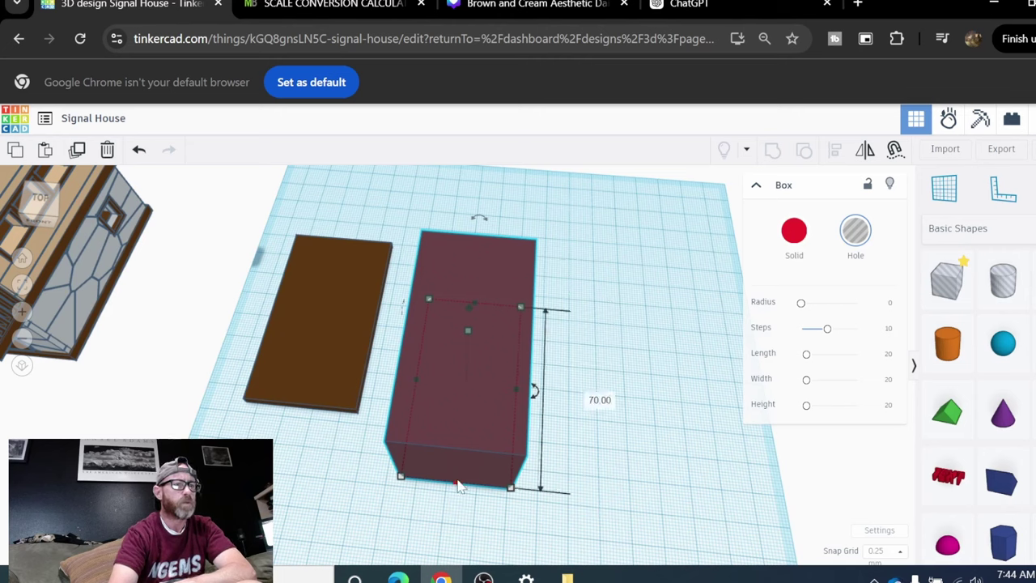
{"action": "left_click", "coordinate": [588, 395]}
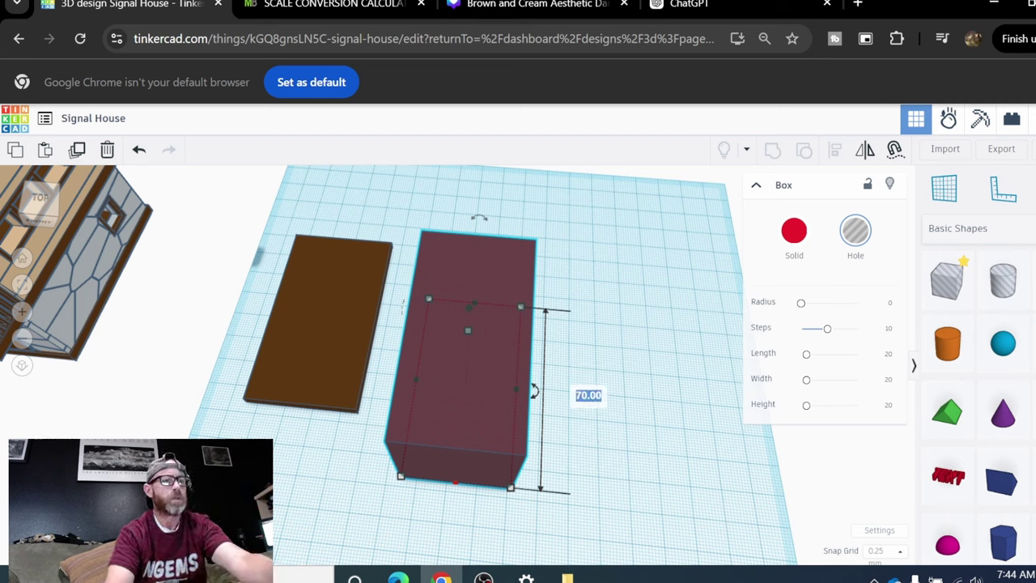
{"action": "type", "text": "67"}
{"action": "key", "text": "Return"}
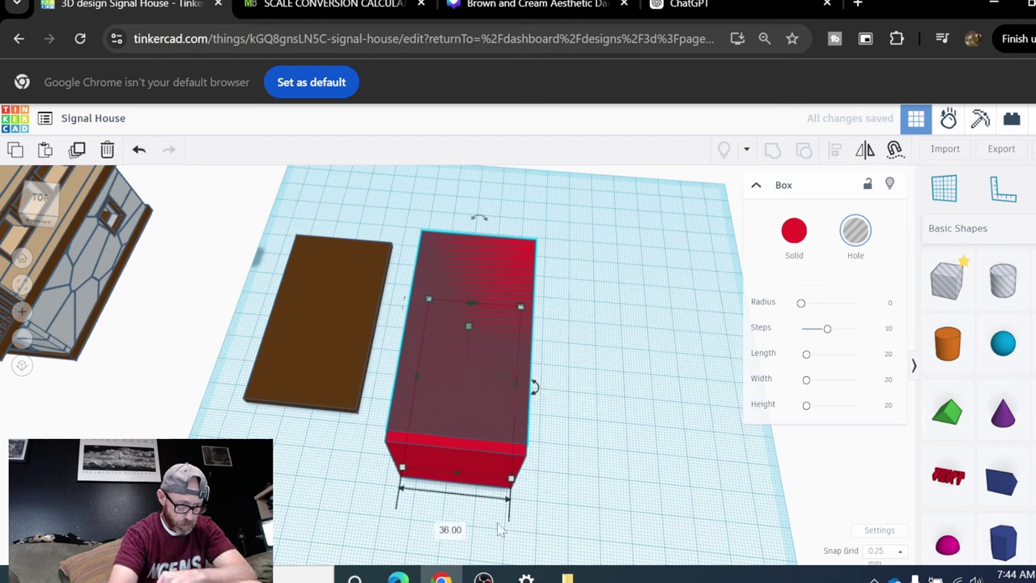
{"action": "left_click", "coordinate": [450, 529]}
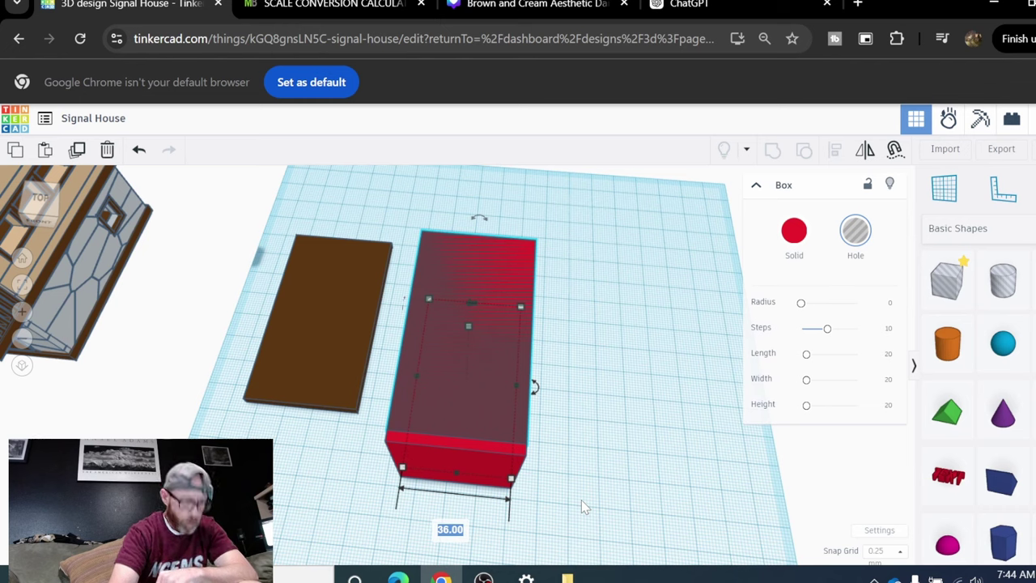
{"action": "type", "text": "33"}
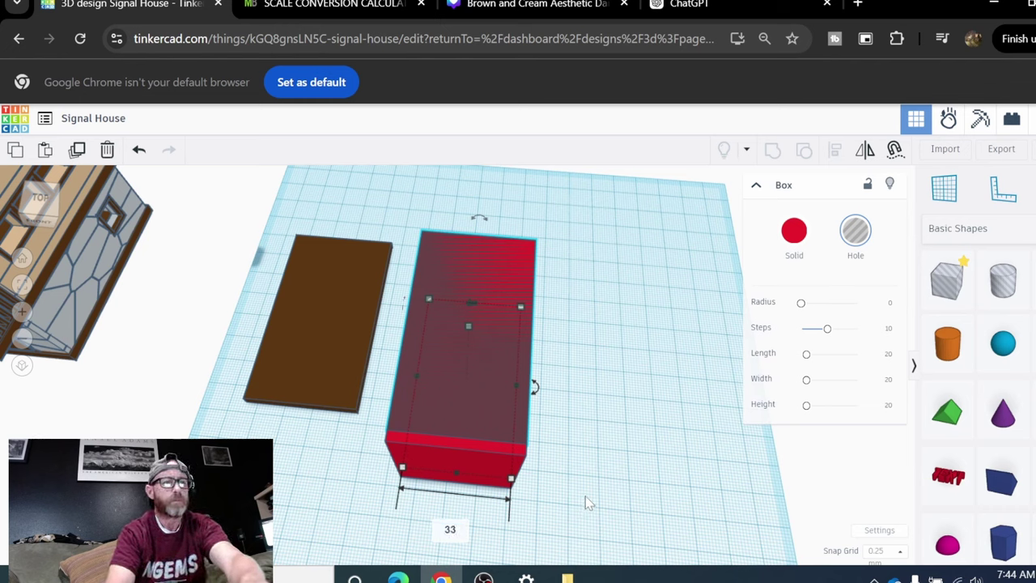
{"action": "key", "text": "Return"}
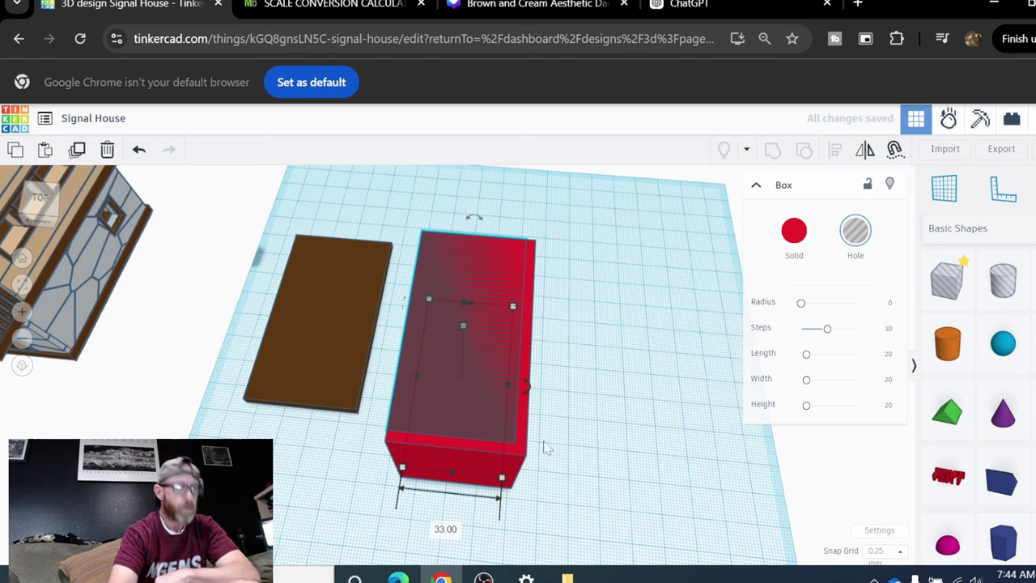
Shrink the hole box from the two opposite sides to 64 mm deep and 30 mm wide, leaving an even wall all round.
{"action": "mouse_move", "coordinate": [470, 302]}
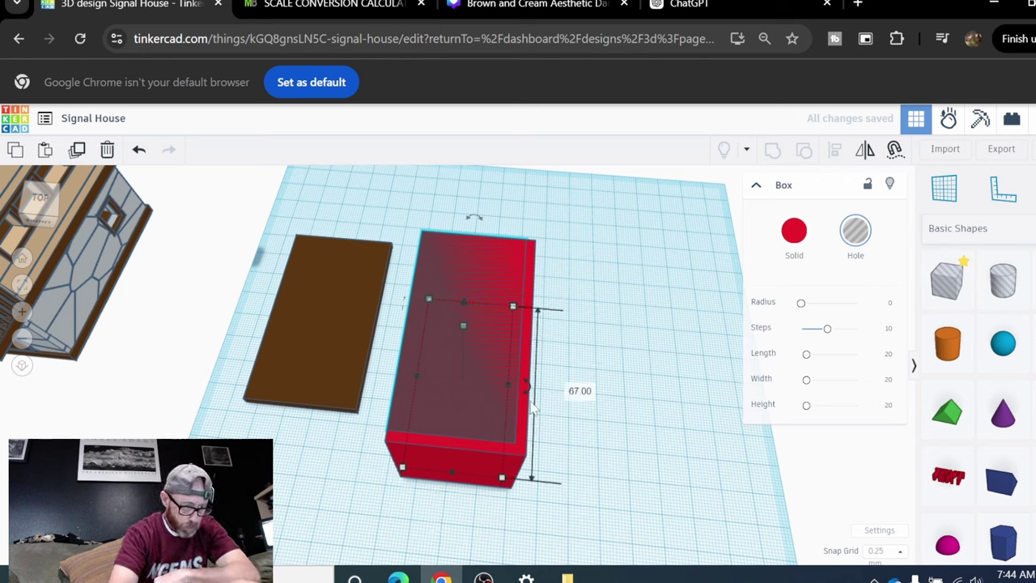
{"action": "left_click", "coordinate": [580, 390]}
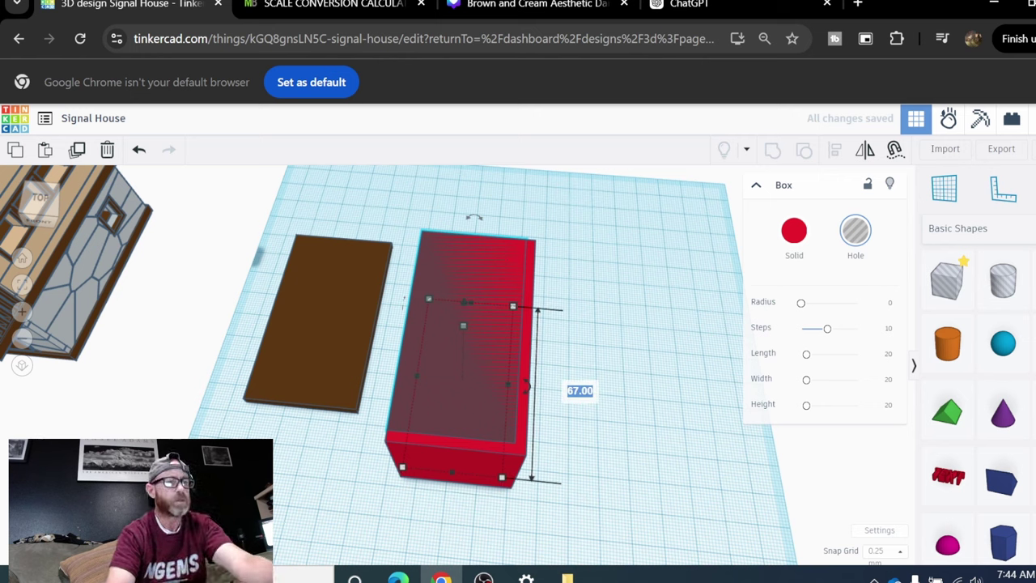
{"action": "type", "text": "64"}
{"action": "key", "text": "Return"}
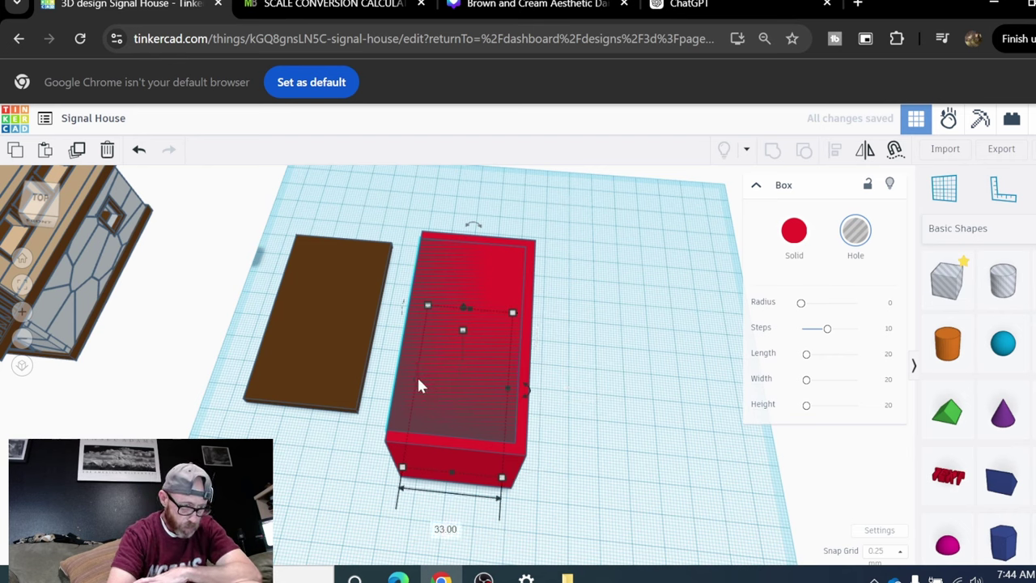
{"action": "left_click", "coordinate": [446, 528]}
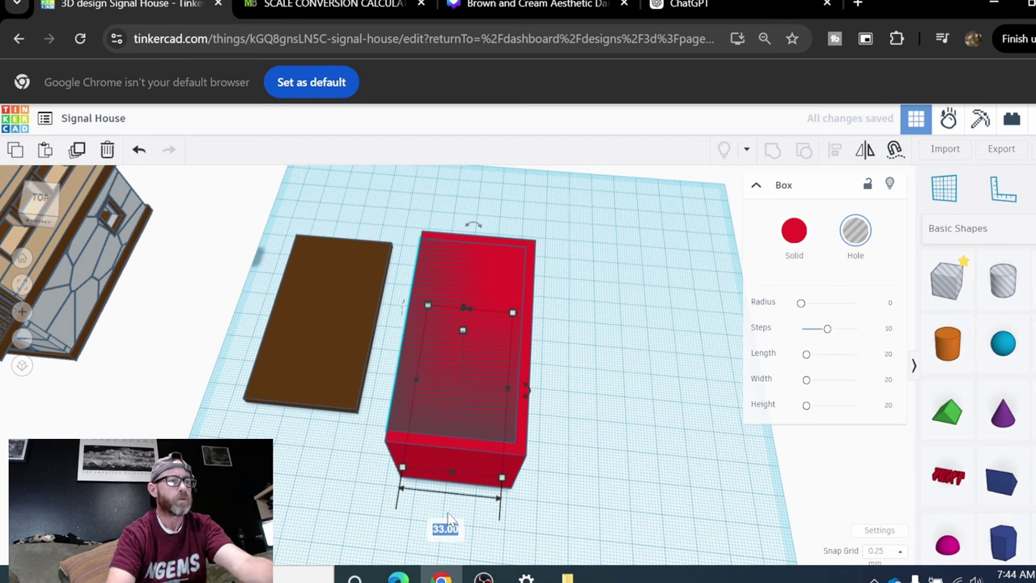
{"action": "type", "text": "30"}
{"action": "key", "text": "Return"}
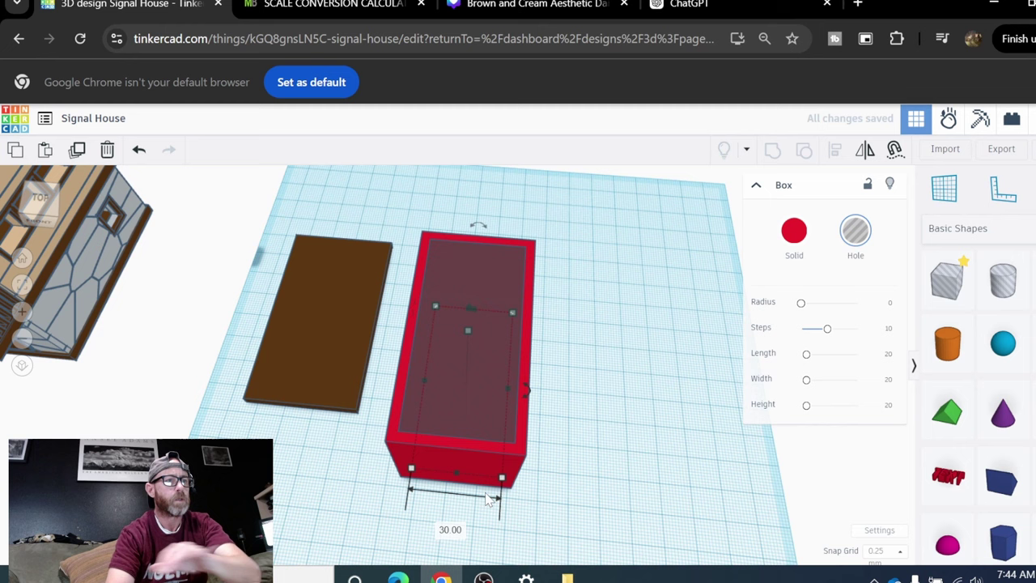
Extend the hole box above the red box's top and lower it to about 3.75 mm below the workplane.
{"action": "left_click", "coordinate": [623, 430]}
{"action": "right_click_drag", "start_coordinate": [622, 430], "coordinate": [483, 370]}
{"action": "scroll", "coordinate": [483, 371], "scroll_direction": "up", "scroll_amount": 3}
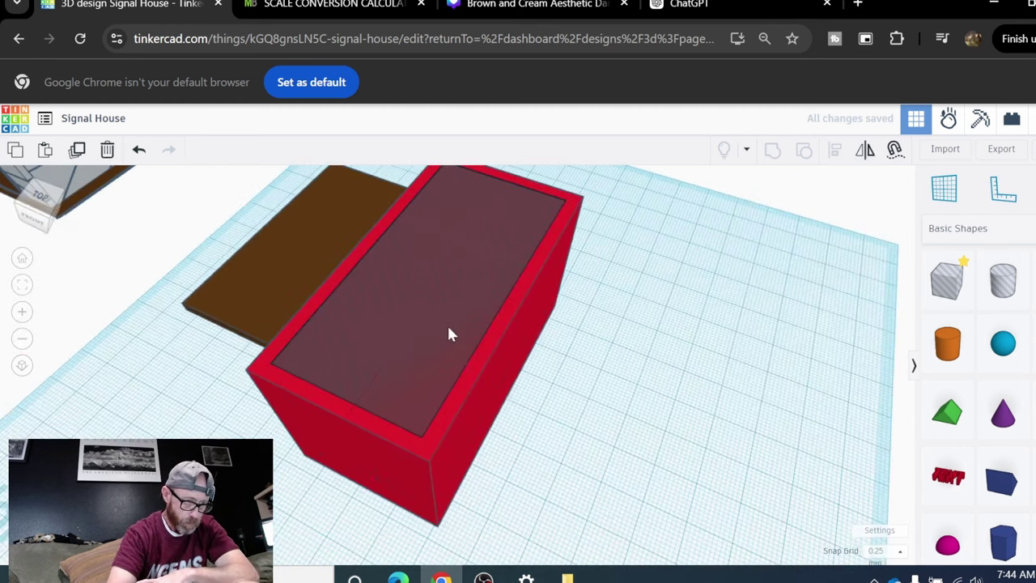
{"action": "left_click", "coordinate": [450, 333]}
{"action": "right_click_drag", "start_coordinate": [430, 347], "coordinate": [448, 308]}
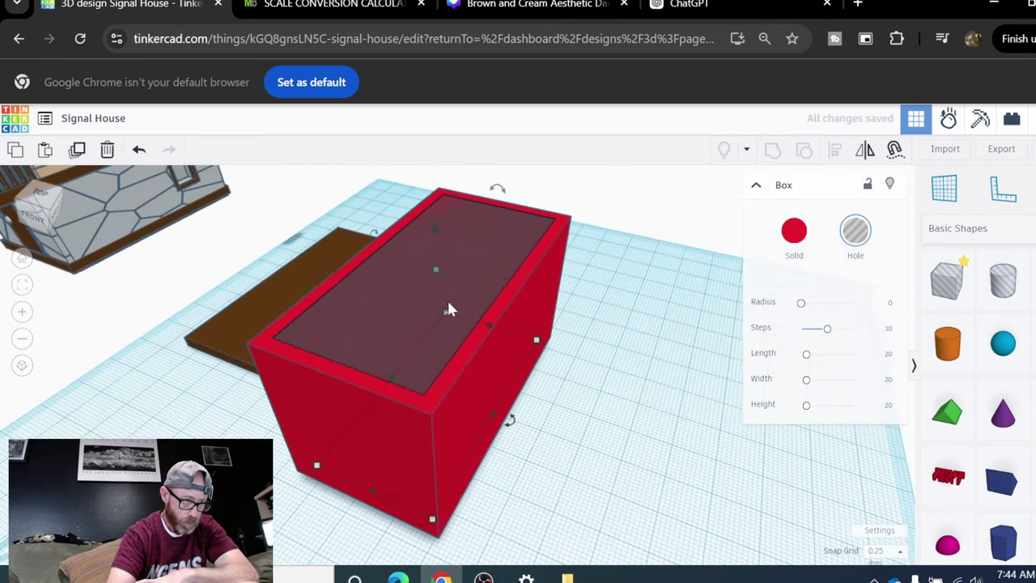
{"action": "right_click_drag", "start_coordinate": [443, 253], "coordinate": [633, 344]}
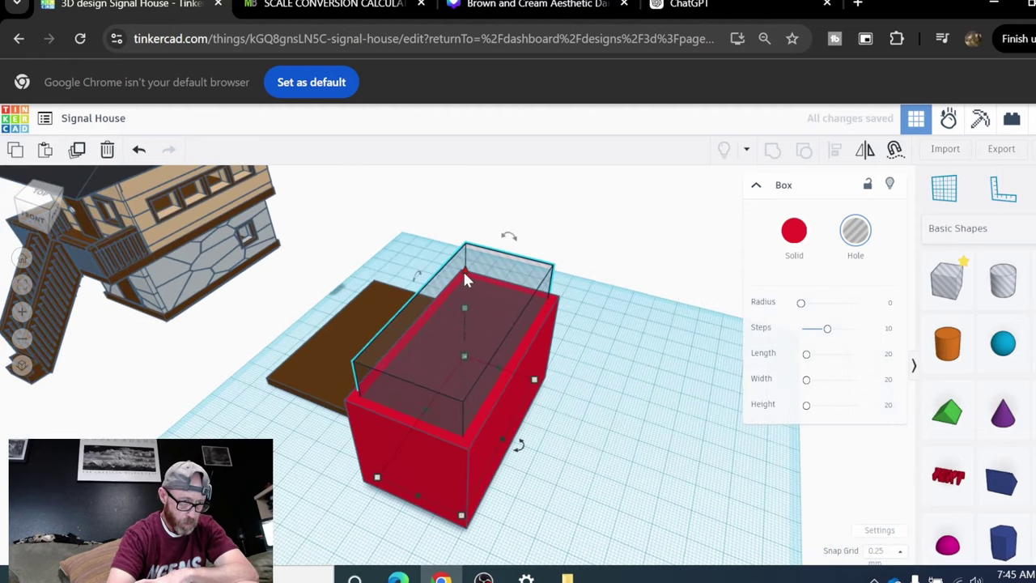
{"action": "left_click_drag", "start_coordinate": [463, 272], "coordinate": [474, 299]}
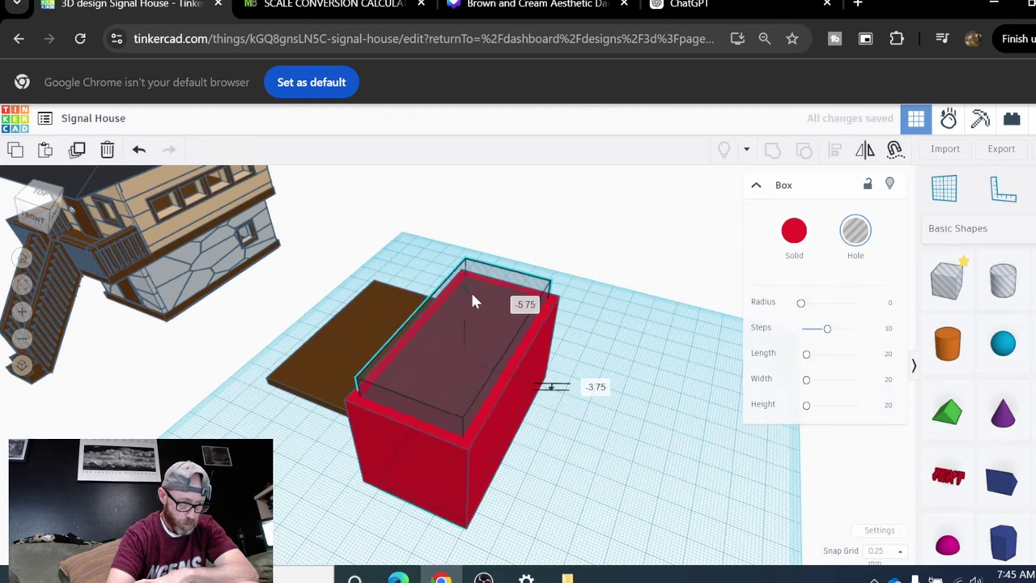
Group the red box with the hole box to cut it into a hollow shell open at top and bottom.
{"action": "left_click", "coordinate": [590, 434]}
{"action": "scroll", "coordinate": [598, 422], "scroll_direction": "down", "scroll_amount": 2}
{"action": "right_click_drag", "start_coordinate": [597, 423], "coordinate": [688, 395]}
{"action": "left_click_drag", "start_coordinate": [495, 270], "coordinate": [583, 475]}
{"action": "left_click", "coordinate": [771, 150]}
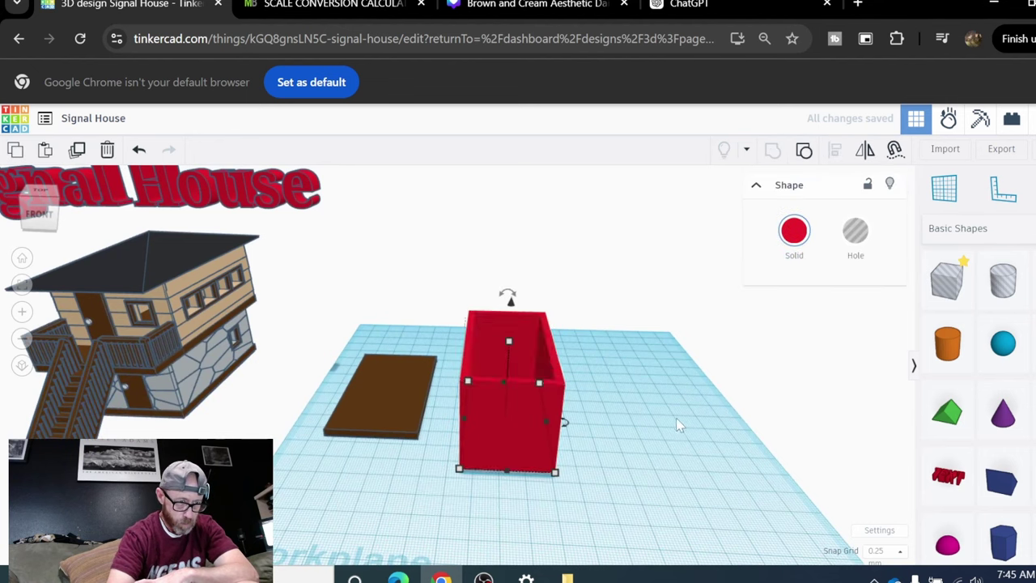
Drop the hollow red shell down onto the workplane.
{"action": "left_click", "coordinate": [670, 430]}
{"action": "scroll", "coordinate": [651, 435], "scroll_direction": "down", "scroll_amount": 2}
{"action": "right_click_drag", "start_coordinate": [652, 435], "coordinate": [630, 464]}
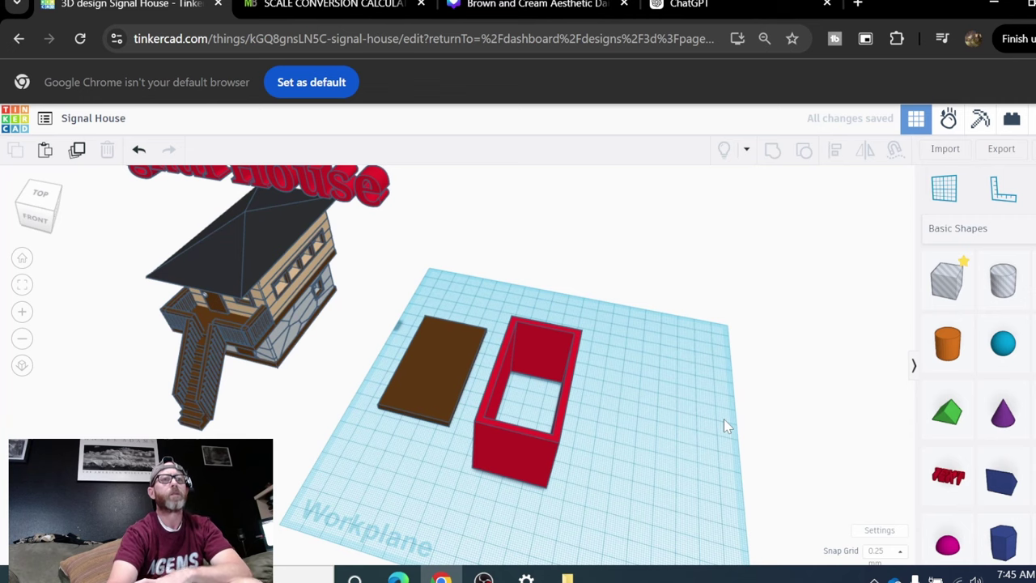
{"action": "right_click_drag", "start_coordinate": [670, 363], "coordinate": [663, 398]}
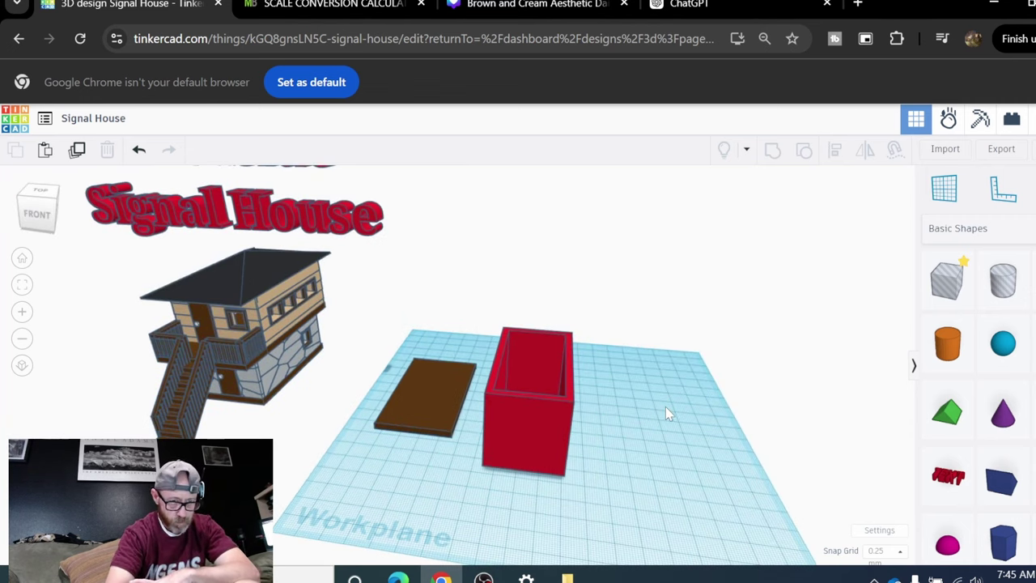
{"action": "left_click", "coordinate": [519, 437]}
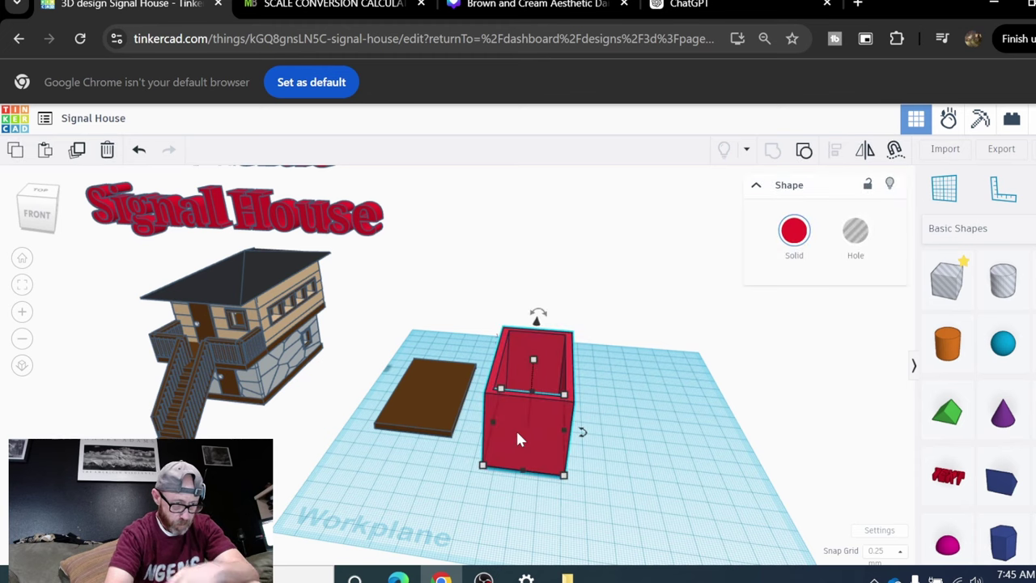
{"action": "left_click", "coordinate": [654, 444]}
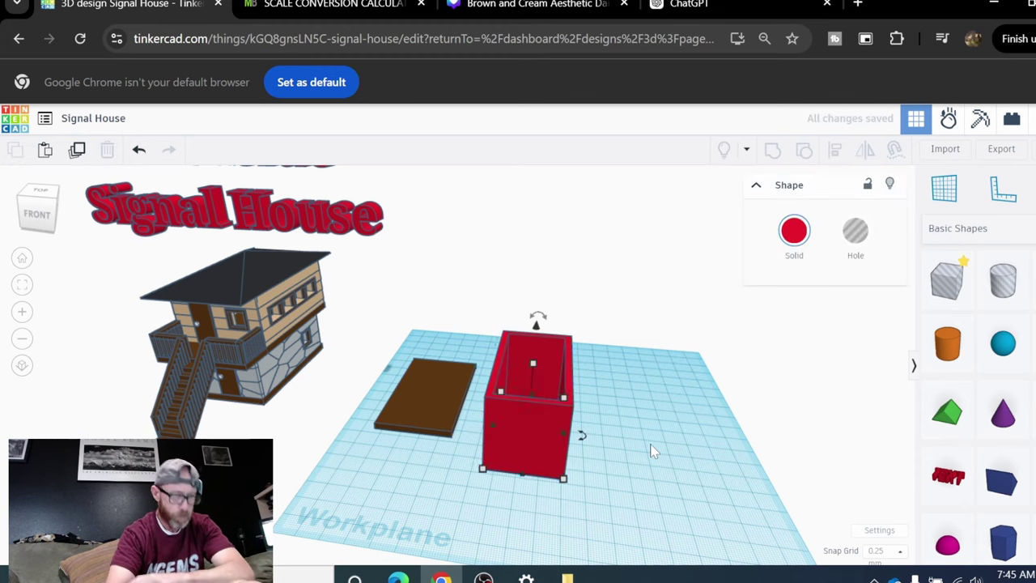
Add a Voronoi shape from the Shape Generators collection beside the hollow red shell and colour it light grey.
{"action": "right_click_drag", "start_coordinate": [736, 393], "coordinate": [574, 403]}
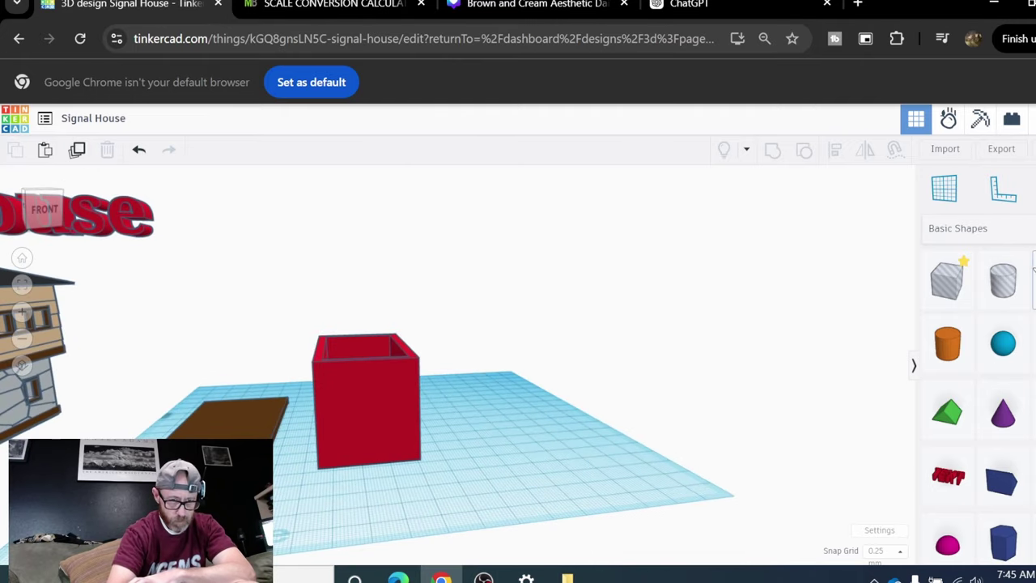
{"action": "left_click", "coordinate": [1024, 230]}
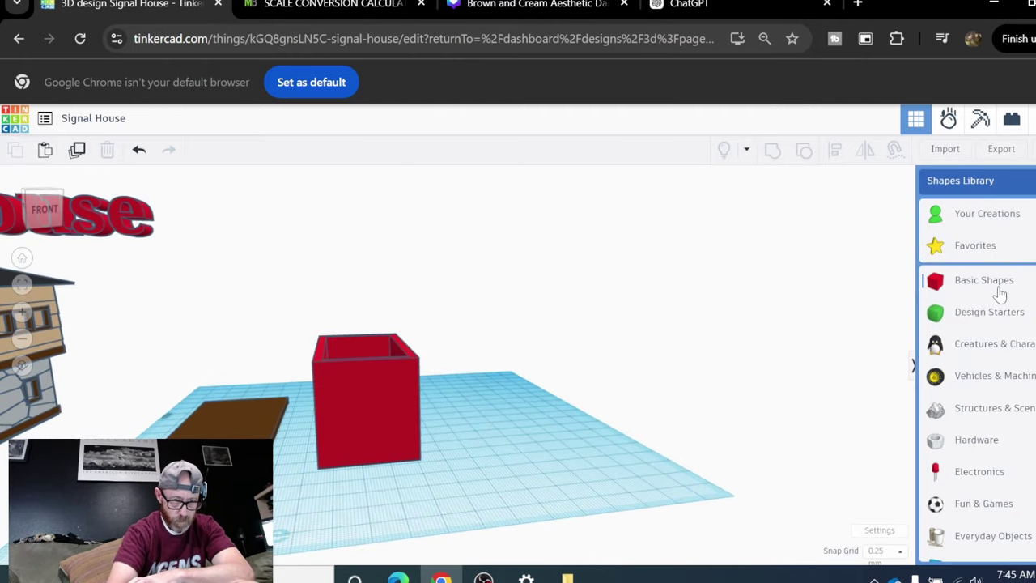
{"action": "scroll", "coordinate": [1004, 331], "scroll_direction": "down", "scroll_amount": 2}
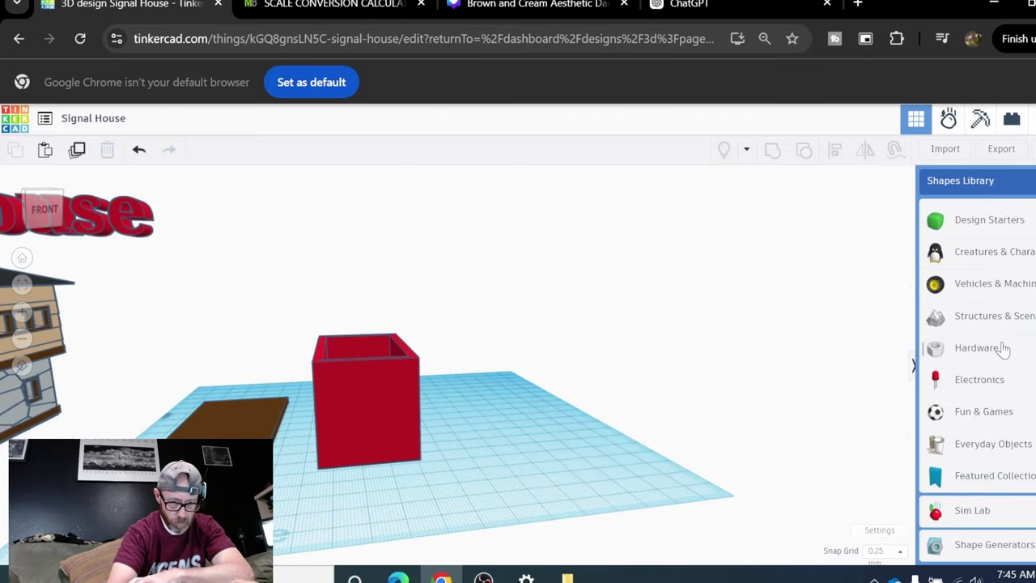
{"action": "left_click", "coordinate": [1004, 547]}
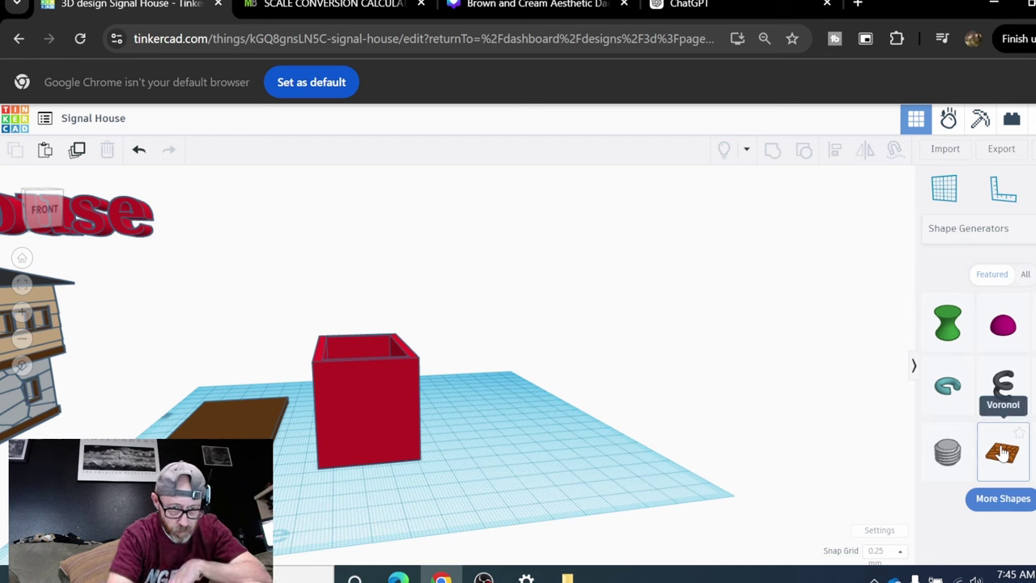
{"action": "left_click_drag", "start_coordinate": [1003, 453], "coordinate": [584, 478]}
{"action": "left_click", "coordinate": [794, 231]}
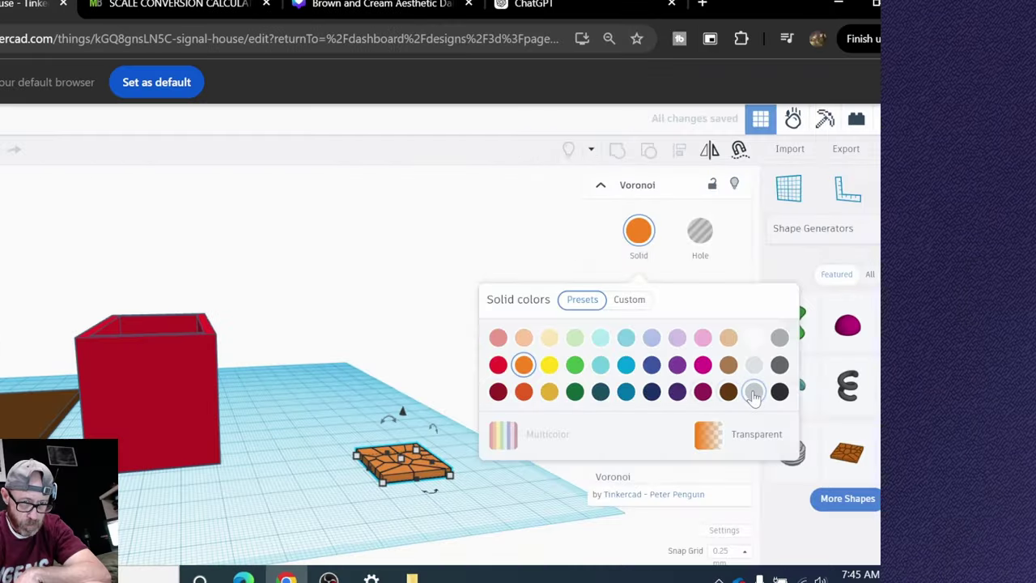
{"action": "left_click", "coordinate": [935, 386]}
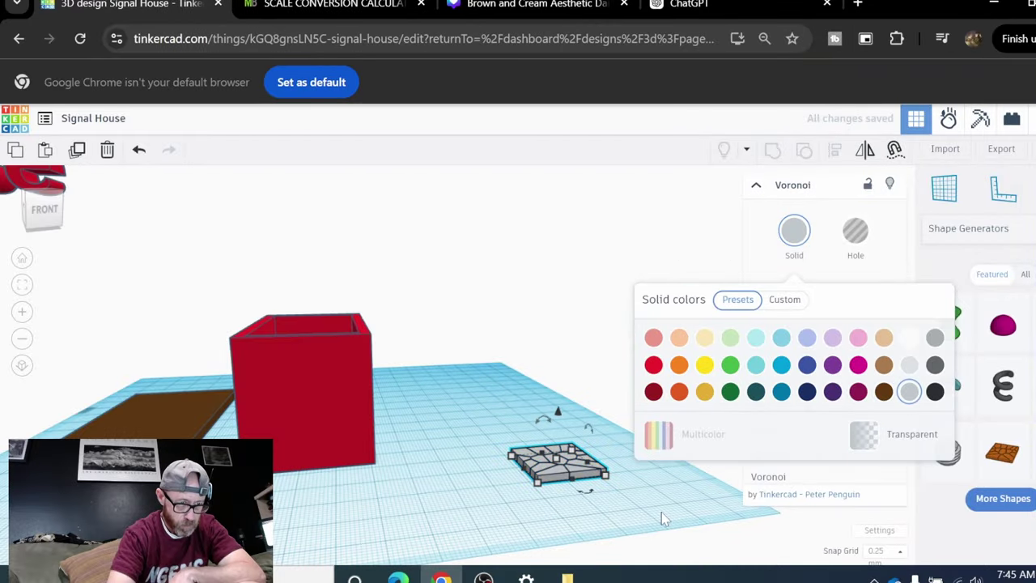
Rotate the grey Voronoi tile upright so its stone pattern faces sideways, parallel to the red shell's long right side.
{"action": "scroll", "coordinate": [613, 499], "scroll_direction": "up", "scroll_amount": 5}
{"action": "left_click", "coordinate": [538, 463]}
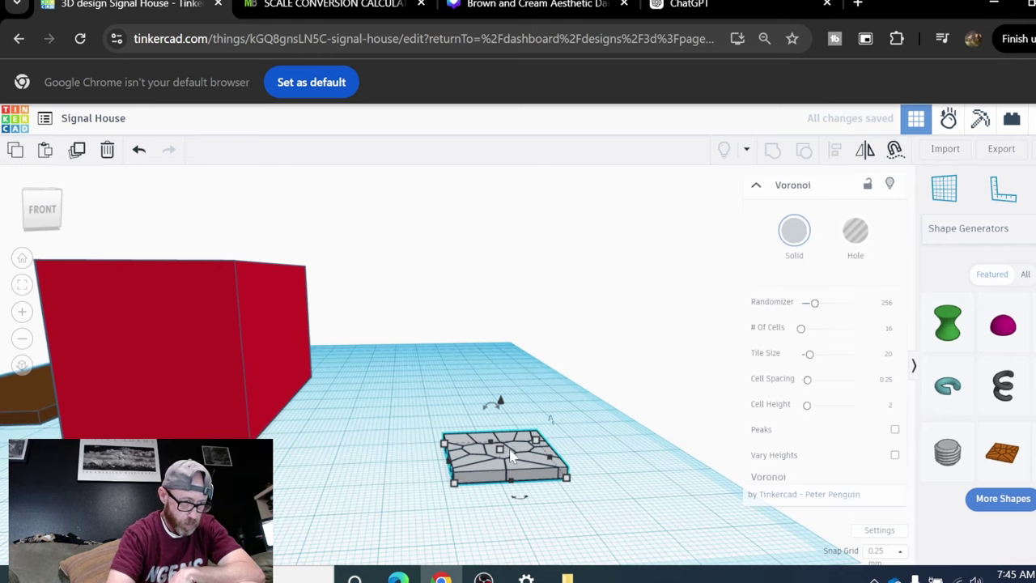
{"action": "left_click_drag", "start_coordinate": [493, 407], "coordinate": [528, 430]}
{"action": "left_click", "coordinate": [573, 499]}
{"action": "scroll", "coordinate": [574, 499], "scroll_direction": "up", "scroll_amount": 3}
{"action": "scroll", "coordinate": [575, 499], "scroll_direction": "down", "scroll_amount": 2}
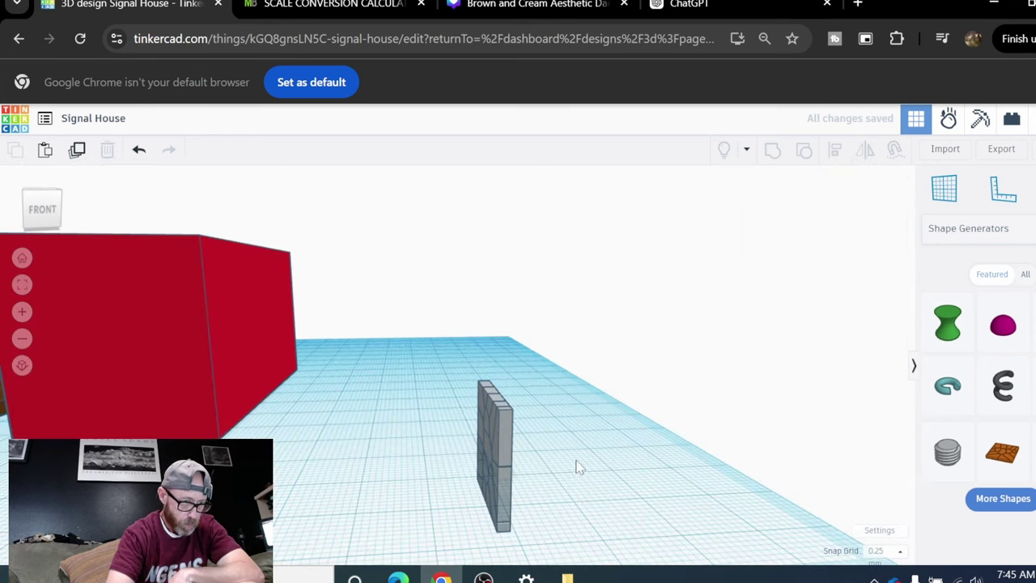
Move the upright Voronoi tile against the front end of the red shell's right side and raise it.
{"action": "right_click_drag", "start_coordinate": [576, 462], "coordinate": [574, 480]}
{"action": "left_click_drag", "start_coordinate": [500, 521], "coordinate": [264, 430]}
{"action": "scroll", "coordinate": [260, 431], "scroll_direction": "up", "scroll_amount": 3}
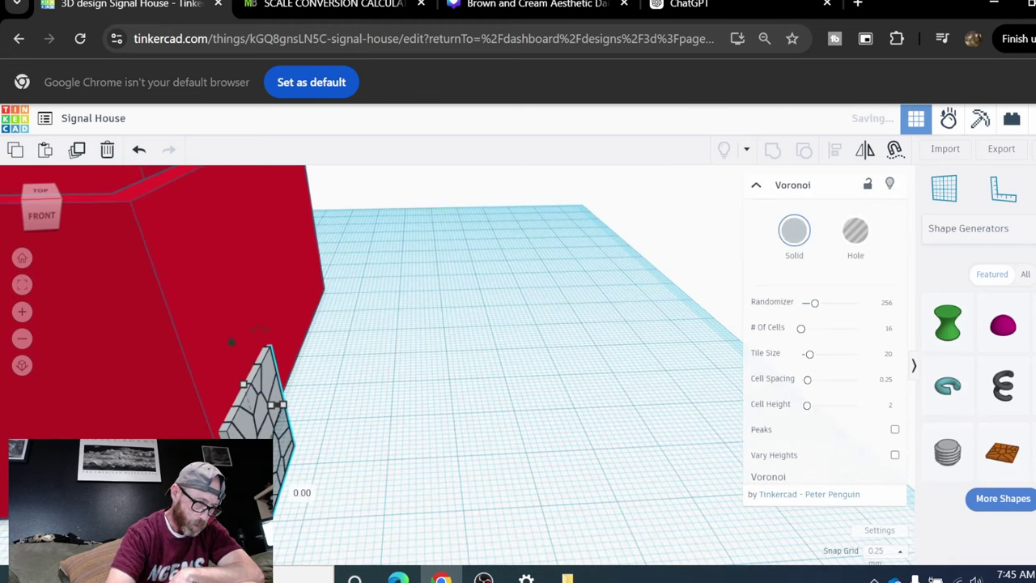
{"action": "left_click_drag", "start_coordinate": [232, 352], "coordinate": [268, 273]}
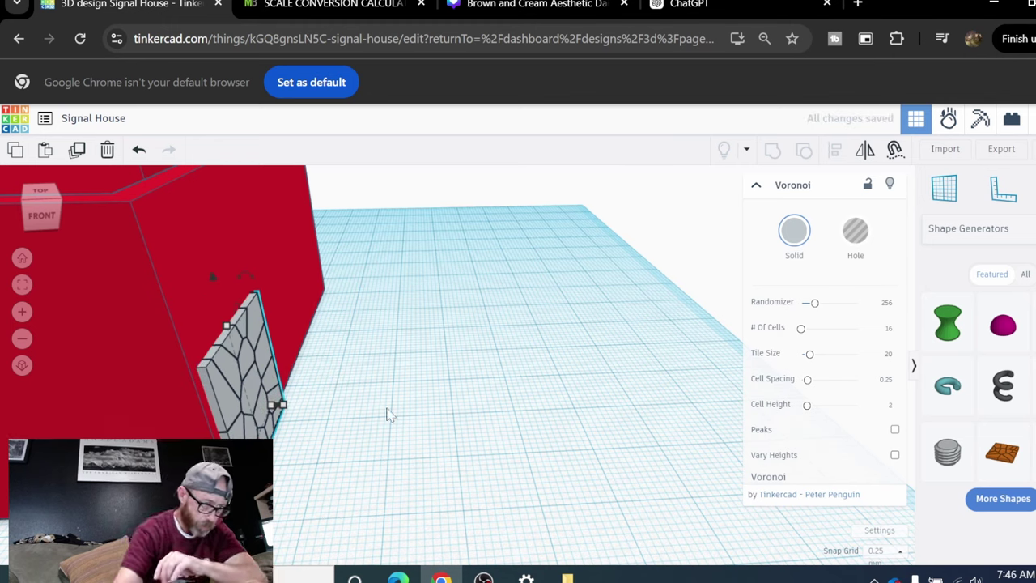
Nudge the Voronoi tile sideways so it protrudes slightly from the red shell's right wall.
{"action": "key", "text": "Right"}
{"action": "key", "text": "Right"}
{"action": "key", "text": "Right"}
{"action": "key", "text": "Right"}
{"action": "key", "text": "Right"}
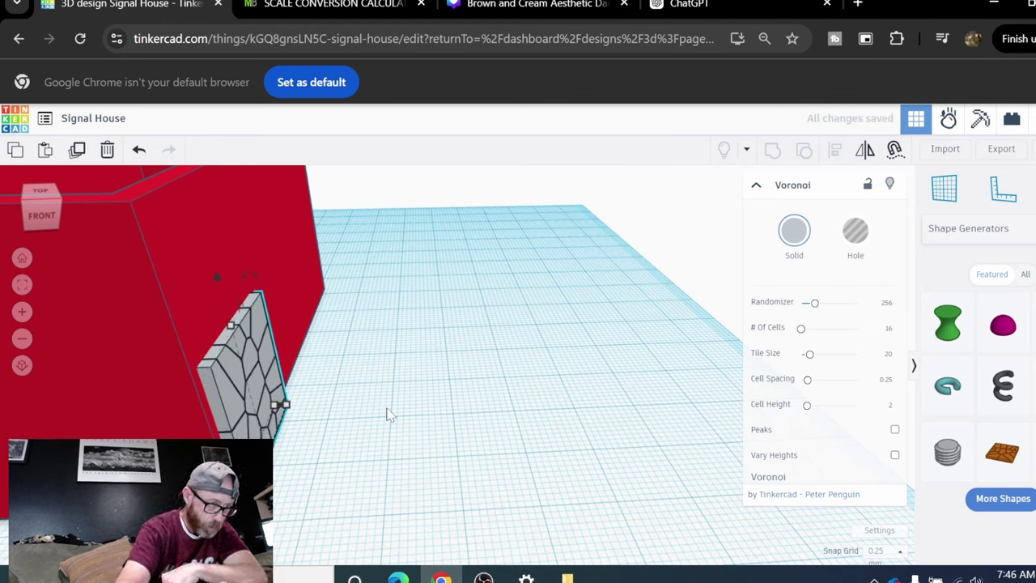
{"action": "key", "text": "Right"}
{"action": "key", "text": "Left"}
{"action": "key", "text": "Left"}
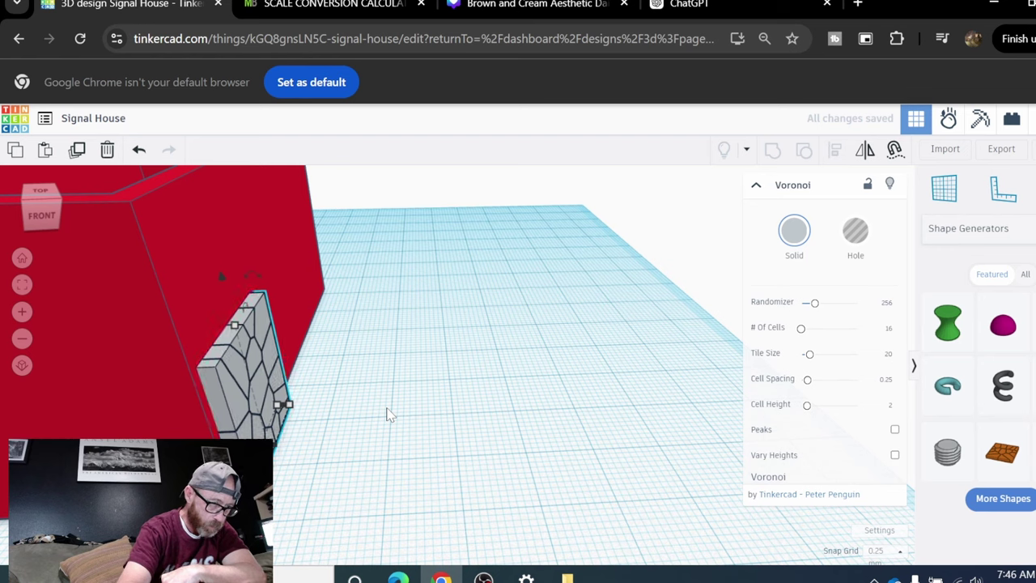
{"action": "key", "text": "Left"}
{"action": "key", "text": "Left"}
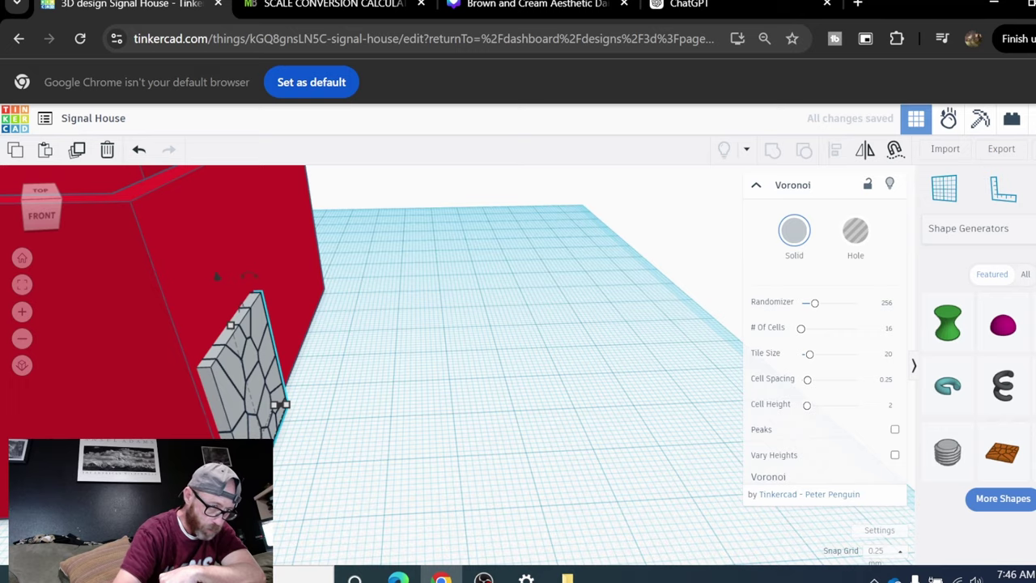
Stretch the Voronoi tile's length to 21.5 mm toward the front corner of the red shell's right side.
{"action": "scroll", "coordinate": [230, 510], "scroll_direction": "up", "scroll_amount": 3}
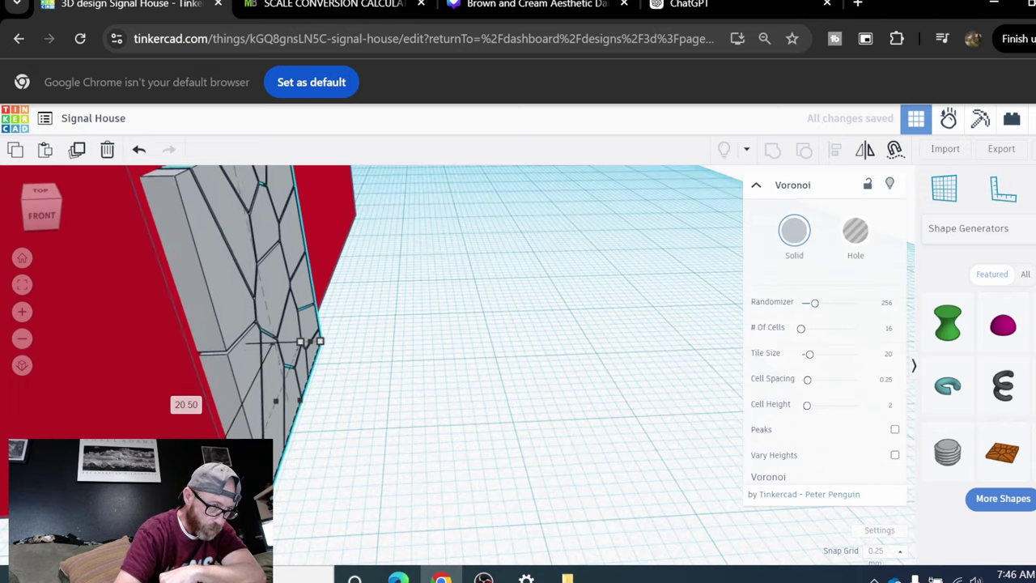
{"action": "key", "text": "Left"}
{"action": "key", "text": "Left"}
{"action": "key", "text": "Left"}
{"action": "key", "text": "Left"}
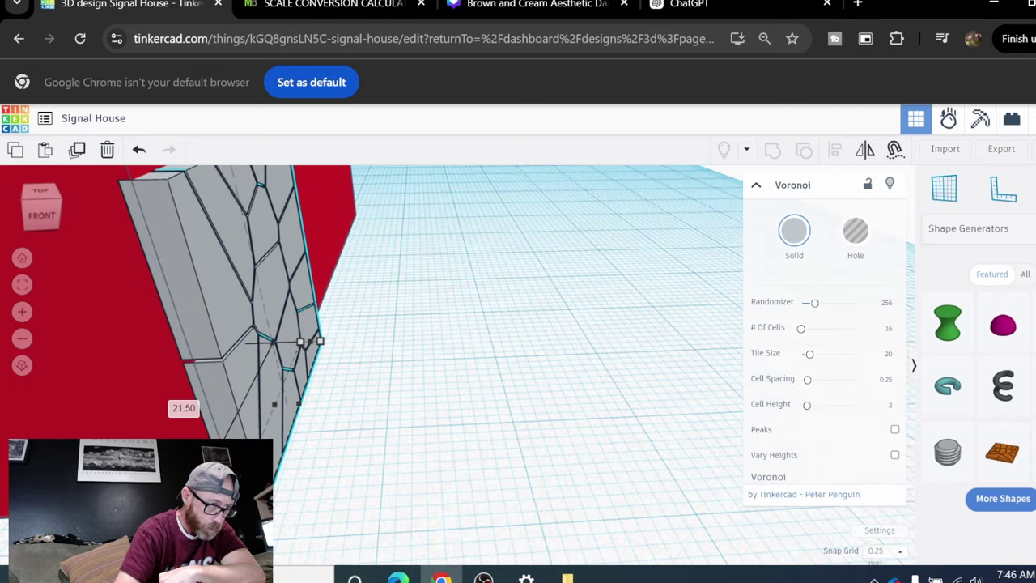
{"action": "scroll", "coordinate": [201, 431], "scroll_direction": "up", "scroll_amount": 2}
{"action": "scroll", "coordinate": [205, 433], "scroll_direction": "down", "scroll_amount": 3}
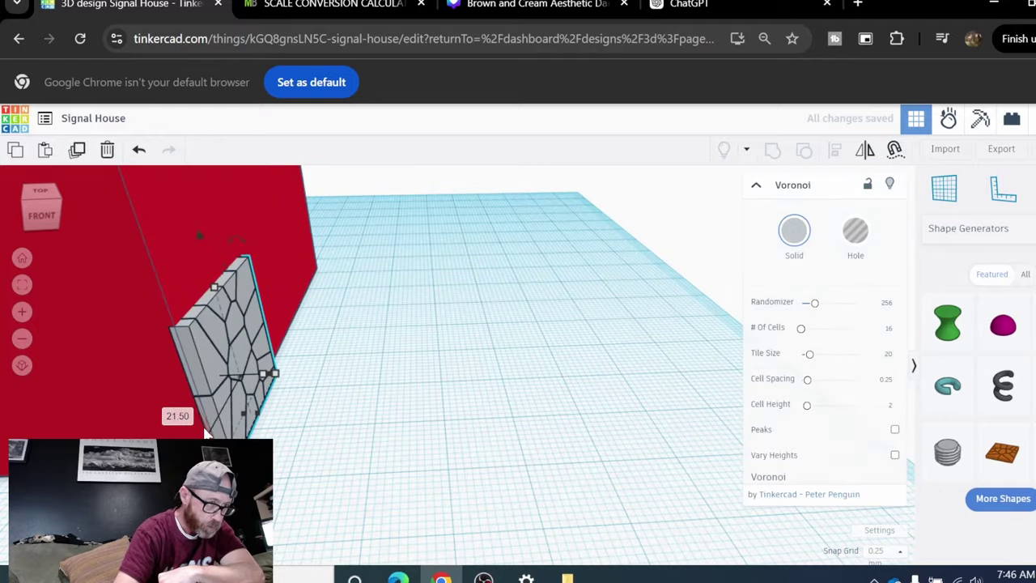
{"action": "scroll", "coordinate": [204, 417], "scroll_direction": "up", "scroll_amount": 1}
{"action": "scroll", "coordinate": [294, 397], "scroll_direction": "down", "scroll_amount": 3}
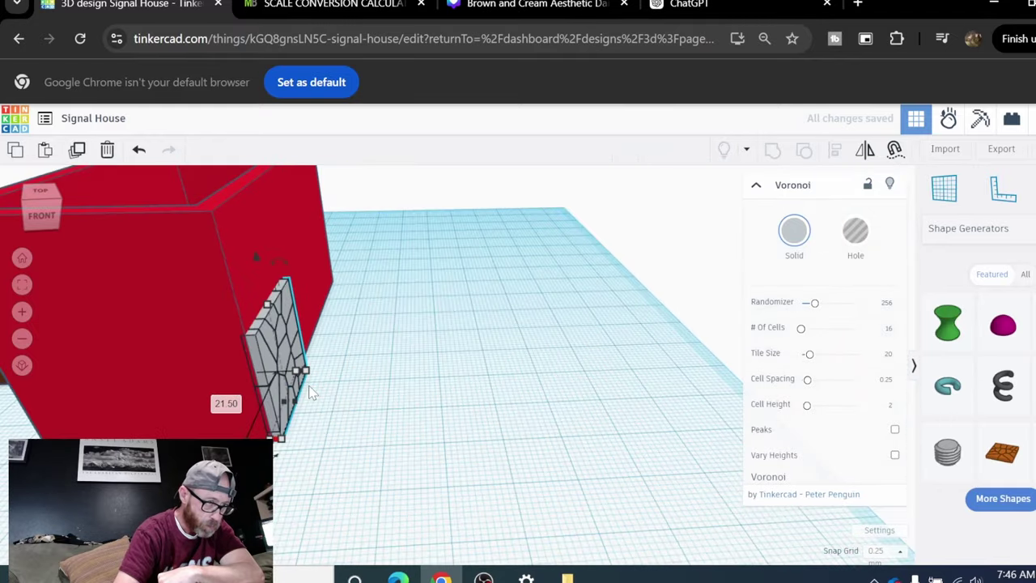
Stretch the Voronoi panel along the red shell's right side to the back corner, to a length of about 68.5 mm.
{"action": "scroll", "coordinate": [348, 329], "scroll_direction": "up", "scroll_amount": 2}
{"action": "right_click_drag", "start_coordinate": [348, 328], "coordinate": [220, 348]}
{"action": "scroll", "coordinate": [220, 348], "scroll_direction": "down", "scroll_amount": 2}
{"action": "right_click_drag", "start_coordinate": [342, 304], "coordinate": [303, 390]}
{"action": "scroll", "coordinate": [206, 342], "scroll_direction": "up", "scroll_amount": 5}
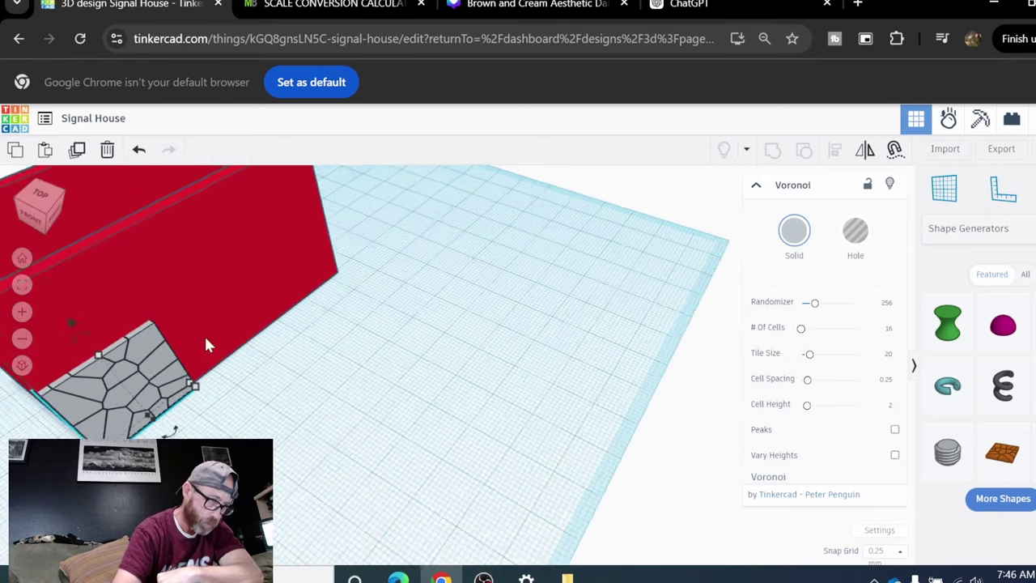
{"action": "left_click_drag", "start_coordinate": [189, 410], "coordinate": [402, 257]}
{"action": "right_click_drag", "start_coordinate": [441, 272], "coordinate": [346, 292]}
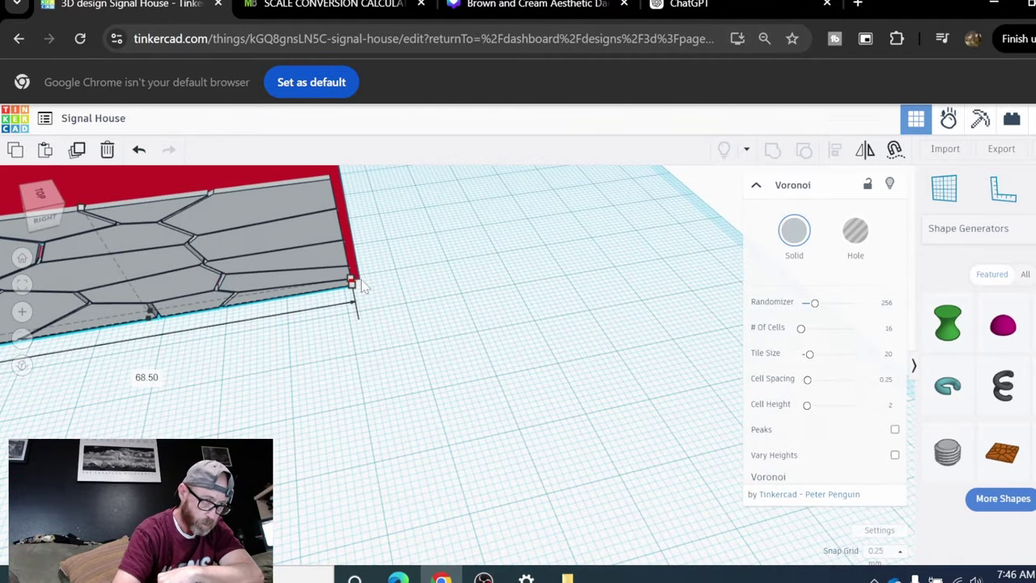
{"action": "left_click_drag", "start_coordinate": [361, 284], "coordinate": [364, 289]}
Stretch the Voronoi panel's height to about 37.75 mm, up to the top edge of the red shell.
{"action": "left_click", "coordinate": [453, 392]}
{"action": "right_click_drag", "start_coordinate": [421, 210], "coordinate": [232, 252]}
{"action": "scroll", "coordinate": [185, 226], "scroll_direction": "down", "scroll_amount": 2}
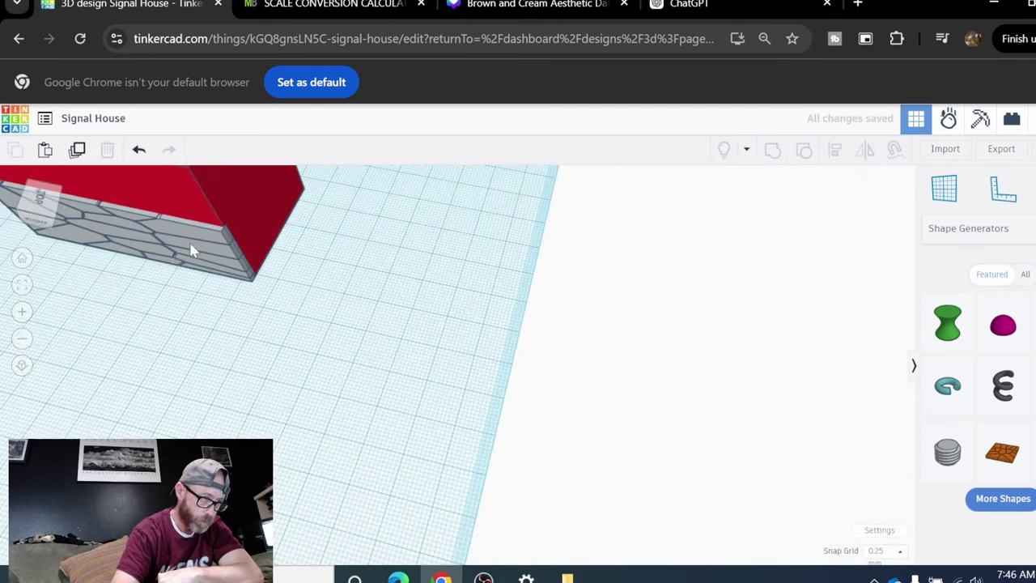
{"action": "middle_click_drag", "start_coordinate": [172, 247], "coordinate": [395, 270]}
{"action": "scroll", "coordinate": [395, 277], "scroll_direction": "down", "scroll_amount": 3}
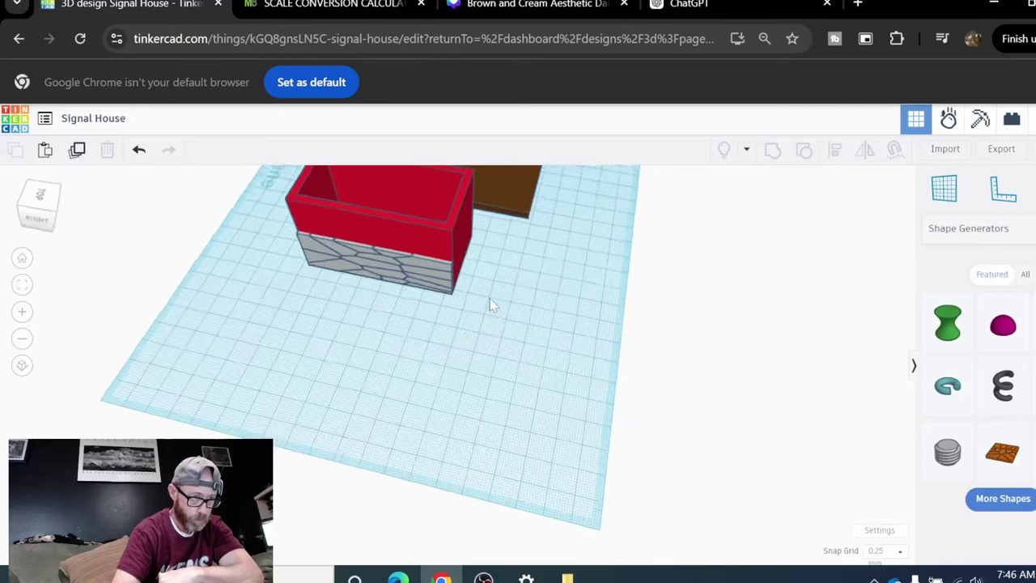
{"action": "right_click_drag", "start_coordinate": [491, 303], "coordinate": [499, 288]}
{"action": "scroll", "coordinate": [364, 263], "scroll_direction": "up", "scroll_amount": 1}
{"action": "scroll", "coordinate": [364, 267], "scroll_direction": "up", "scroll_amount": 4}
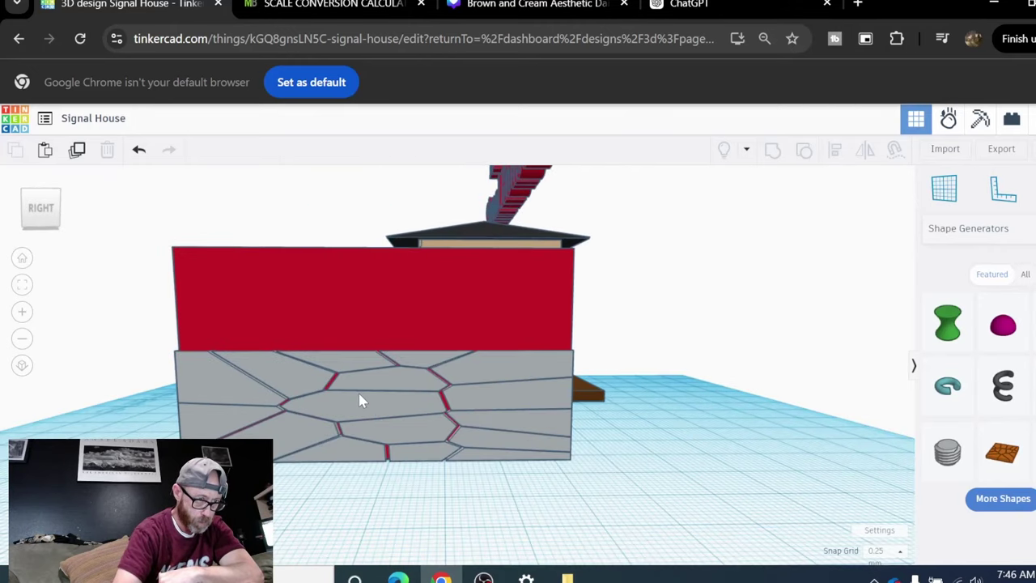
{"action": "left_click", "coordinate": [375, 356]}
{"action": "left_click_drag", "start_coordinate": [377, 357], "coordinate": [406, 252]}
{"action": "right_click_drag", "start_coordinate": [406, 252], "coordinate": [581, 273]}
{"action": "scroll", "coordinate": [307, 293], "scroll_direction": "up", "scroll_amount": 5}
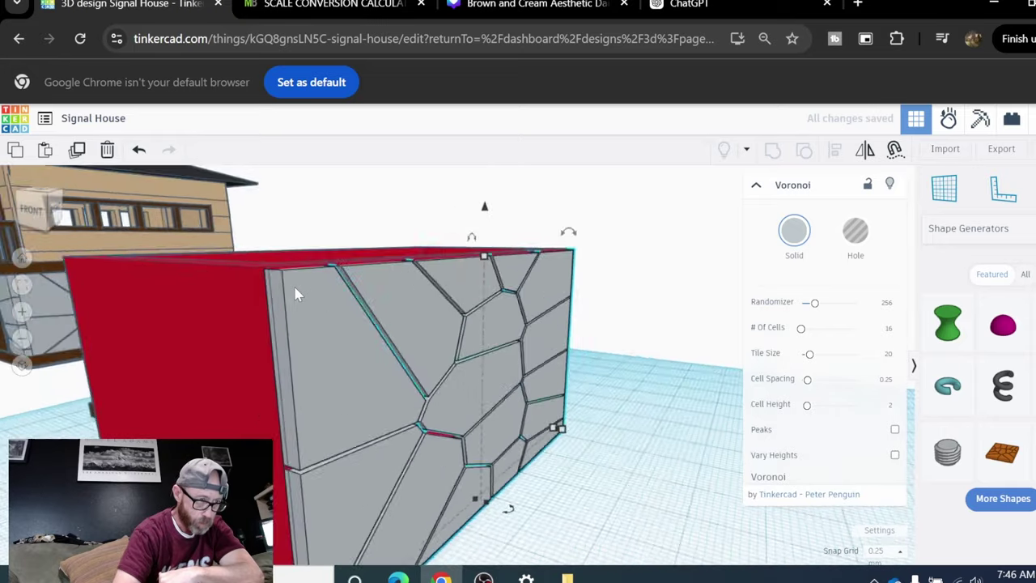
{"action": "scroll", "coordinate": [492, 199], "scroll_direction": "down", "scroll_amount": 5}
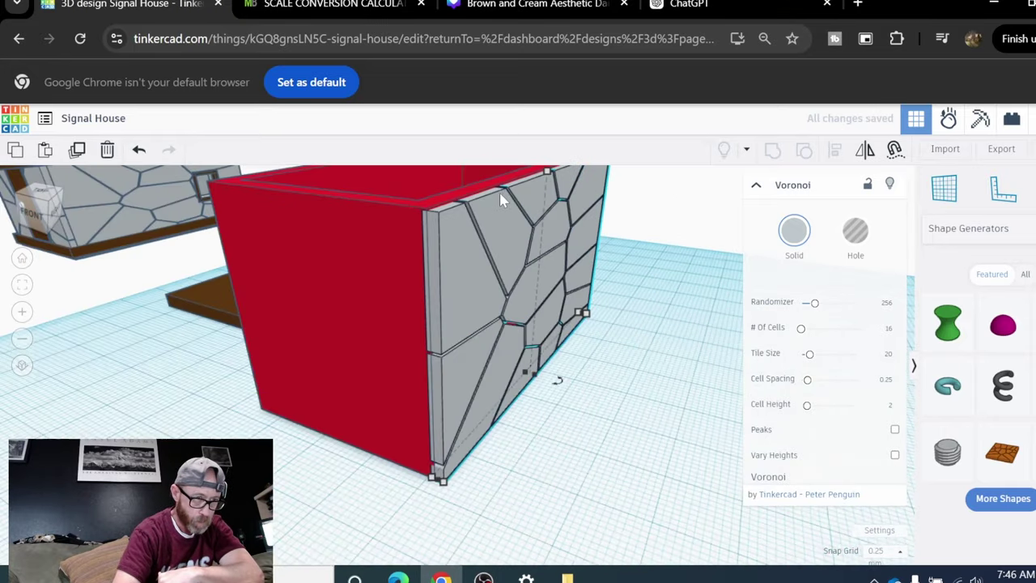
Adjust the Voronoi panel's height to 38 mm at the red shell's top edge.
{"action": "right_click_drag", "start_coordinate": [500, 192], "coordinate": [530, 290]}
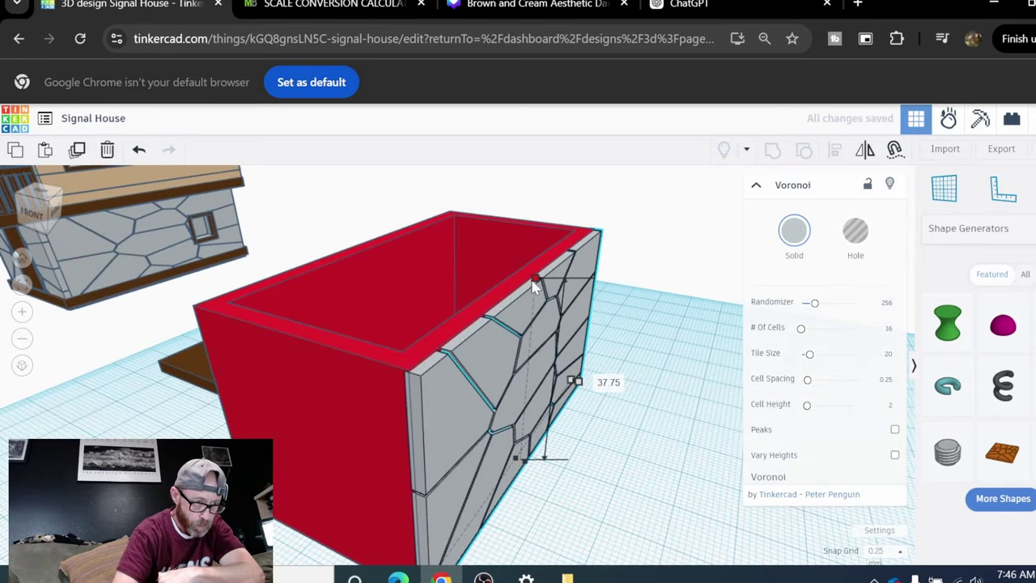
{"action": "left_click_drag", "start_coordinate": [532, 282], "coordinate": [534, 284]}
{"action": "scroll", "coordinate": [437, 372], "scroll_direction": "up", "scroll_amount": 4}
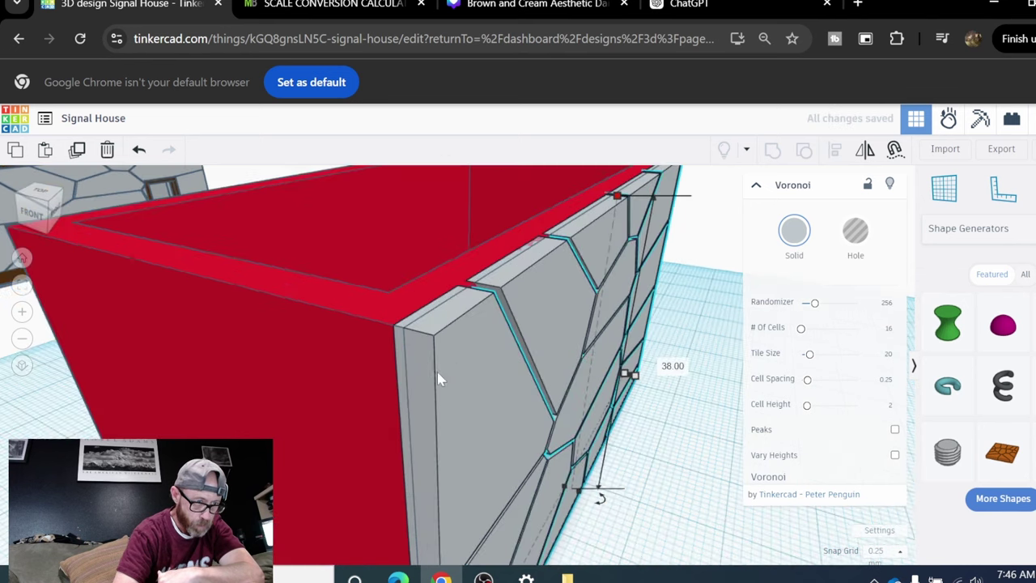
{"action": "scroll", "coordinate": [543, 300], "scroll_direction": "down", "scroll_amount": 5}
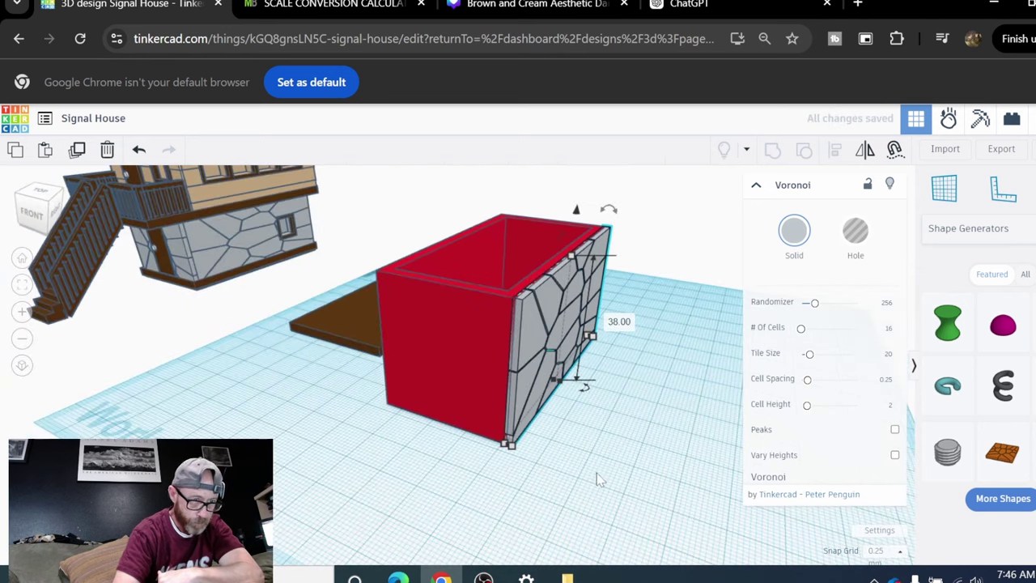
Examine the stone panel's coverage and fit on the red shell's right side against the finished signal house.
{"action": "left_click", "coordinate": [623, 420]}
{"action": "right_click_drag", "start_coordinate": [421, 401], "coordinate": [433, 399]}
{"action": "scroll", "coordinate": [434, 401], "scroll_direction": "down", "scroll_amount": 2}
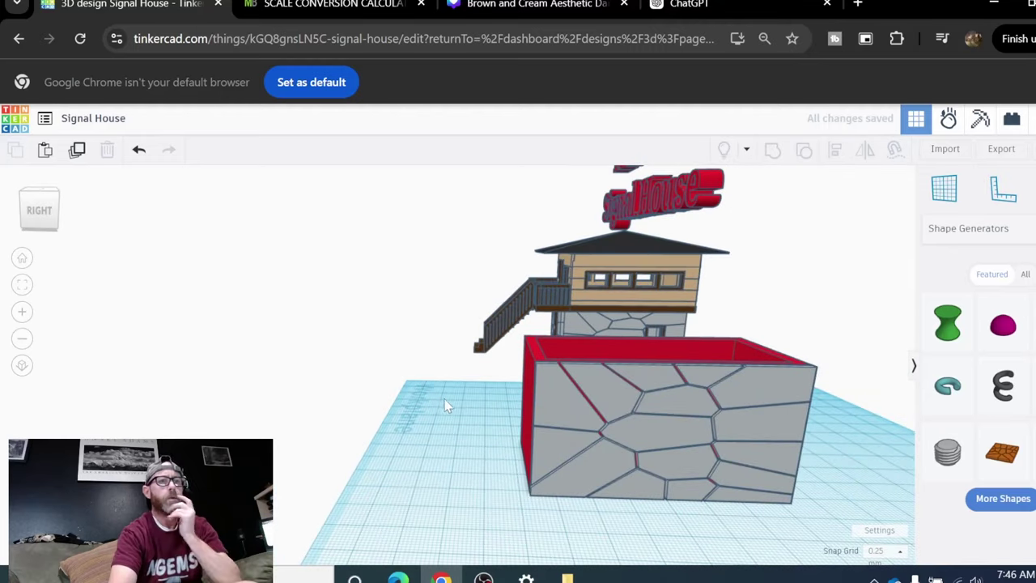
{"action": "middle_click_drag", "start_coordinate": [449, 404], "coordinate": [296, 351]}
{"action": "scroll", "coordinate": [300, 349], "scroll_direction": "down", "scroll_amount": 2}
{"action": "right_click_drag", "start_coordinate": [330, 353], "coordinate": [394, 364]}
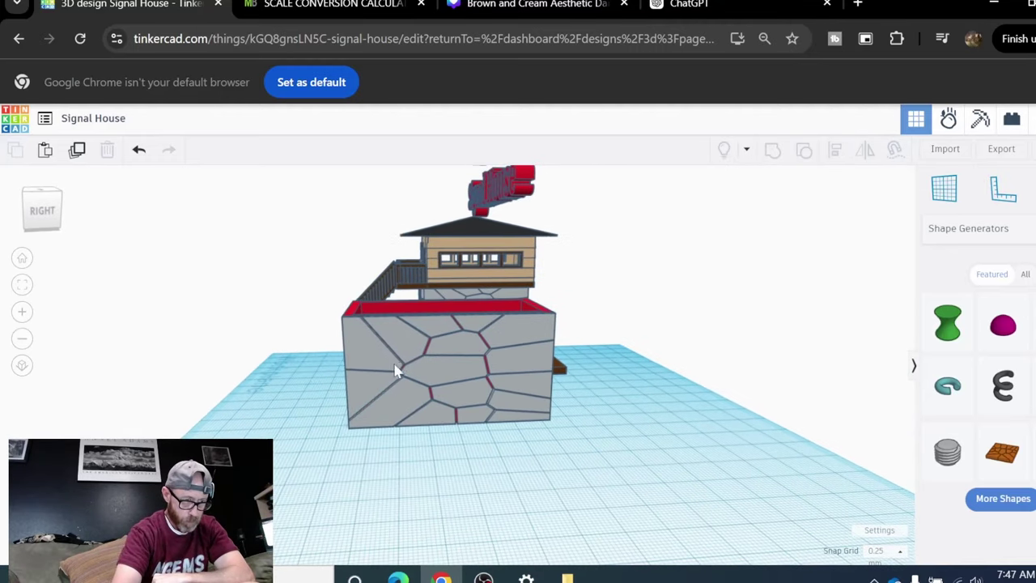
{"action": "left_click", "coordinate": [402, 369]}
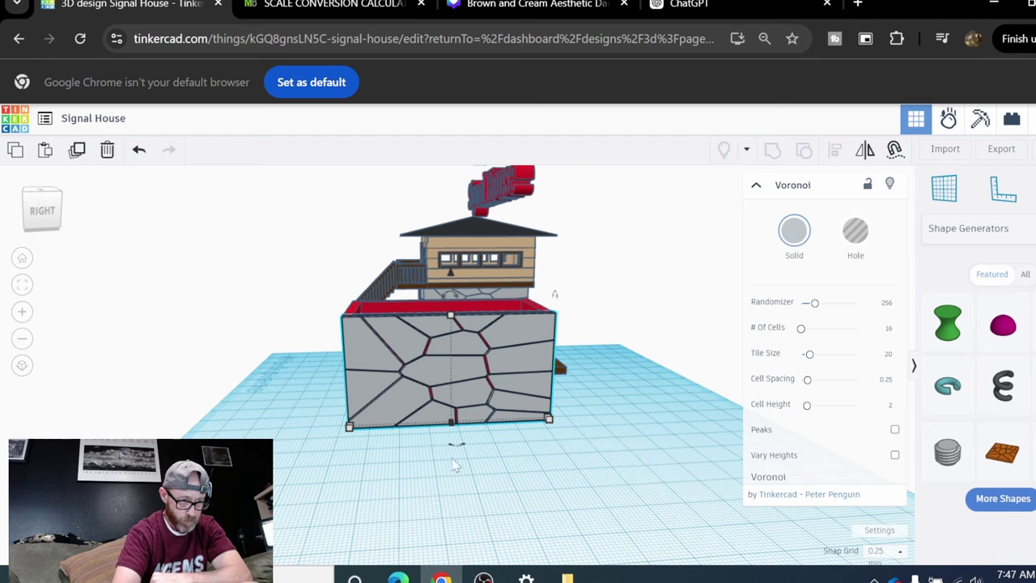
{"action": "left_click", "coordinate": [357, 472]}
{"action": "right_click_drag", "start_coordinate": [356, 473], "coordinate": [408, 391]}
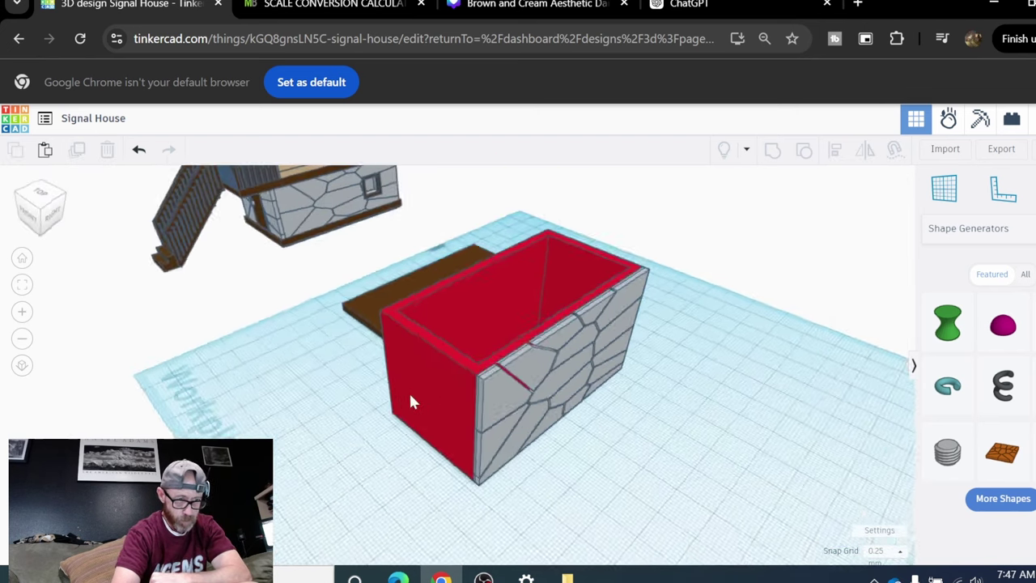
{"action": "scroll", "coordinate": [410, 397], "scroll_direction": "up", "scroll_amount": 10}
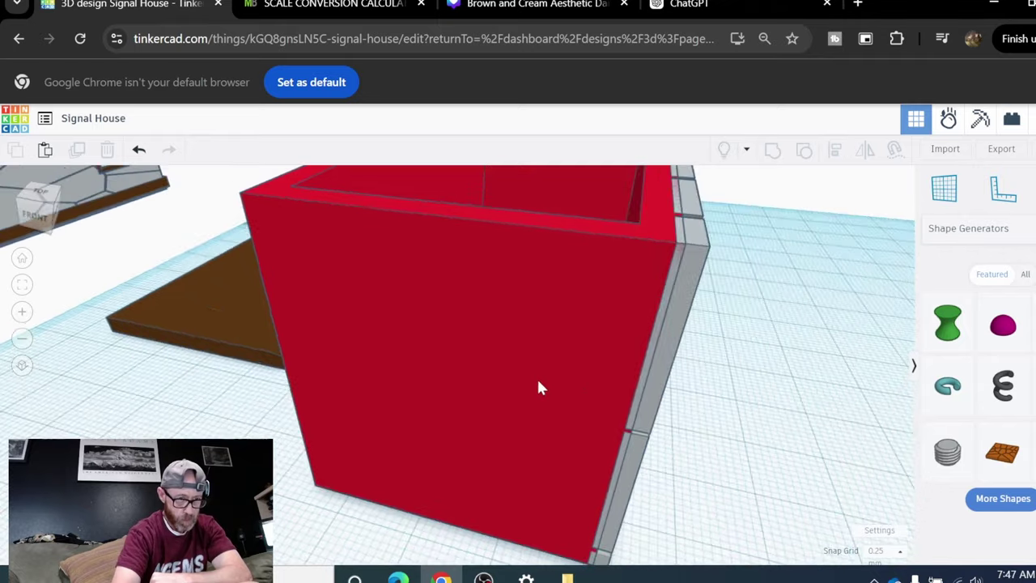
{"action": "scroll", "coordinate": [536, 377], "scroll_direction": "down", "scroll_amount": 10}
Duplicate the right-hand Voronoi panel and move the copy across the red shell to its opposite long side.
{"action": "left_click", "coordinate": [603, 368]}
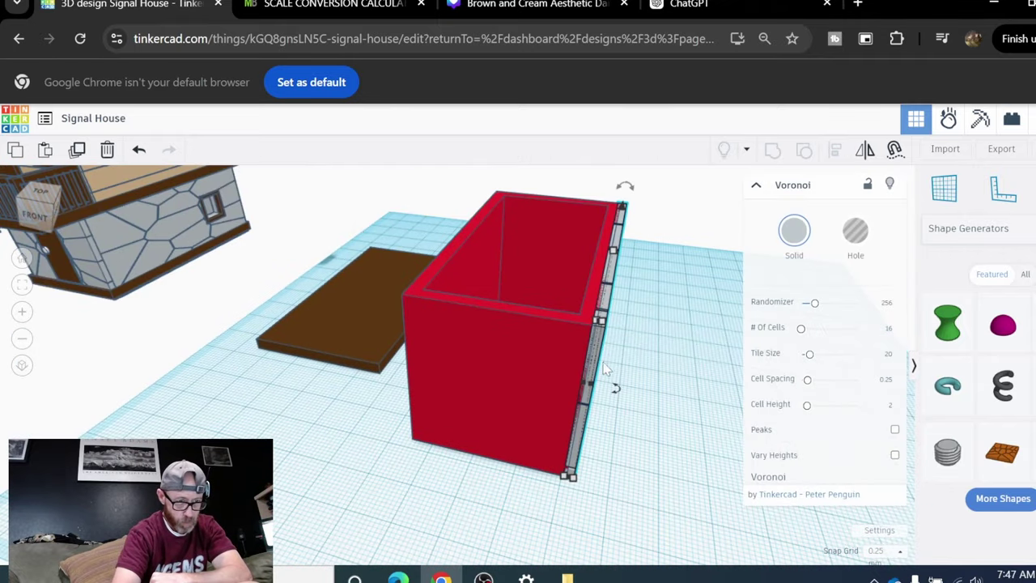
{"action": "left_click", "coordinate": [84, 153]}
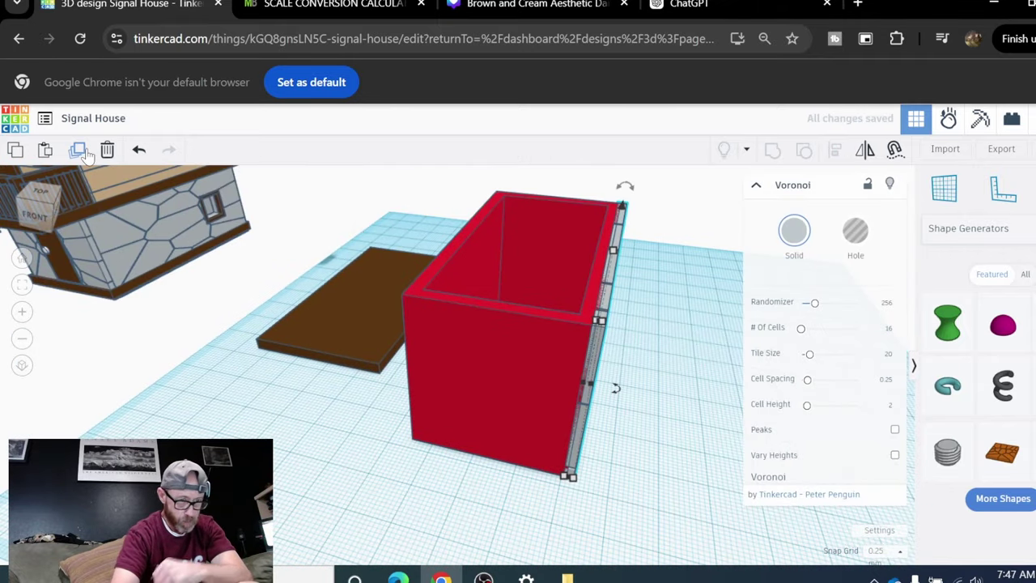
{"action": "key", "text": "Left"}
{"action": "key", "text": "Left"}
{"action": "key", "text": "Left"}
{"action": "key", "text": "Left"}
{"action": "key", "text": "Left"}
{"action": "key", "text": "Left"}
{"action": "key", "text": "Left"}
{"action": "key", "text": "Left"}
{"action": "key", "text": "Left"}
{"action": "key", "text": "Left"}
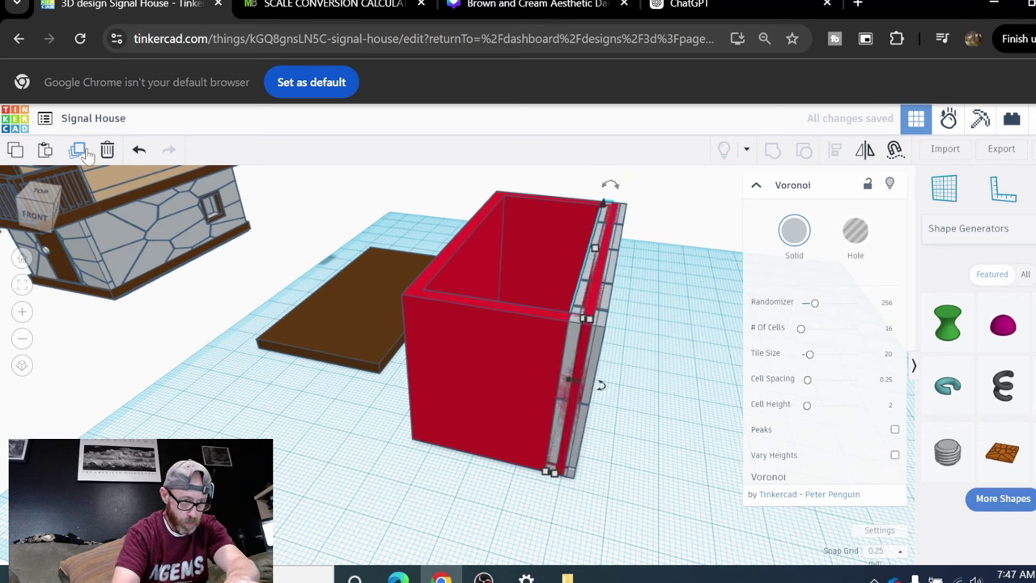
{"action": "key", "text": "Left"}
{"action": "key", "text": "Left"}
{"action": "key", "text": "Left"}
{"action": "key", "text": "Left"}
{"action": "key", "text": "Left"}
{"action": "key", "text": "Left"}
{"action": "key", "text": "Left"}
{"action": "key", "text": "Left"}
{"action": "key", "text": "Left"}
{"action": "key", "text": "Left"}
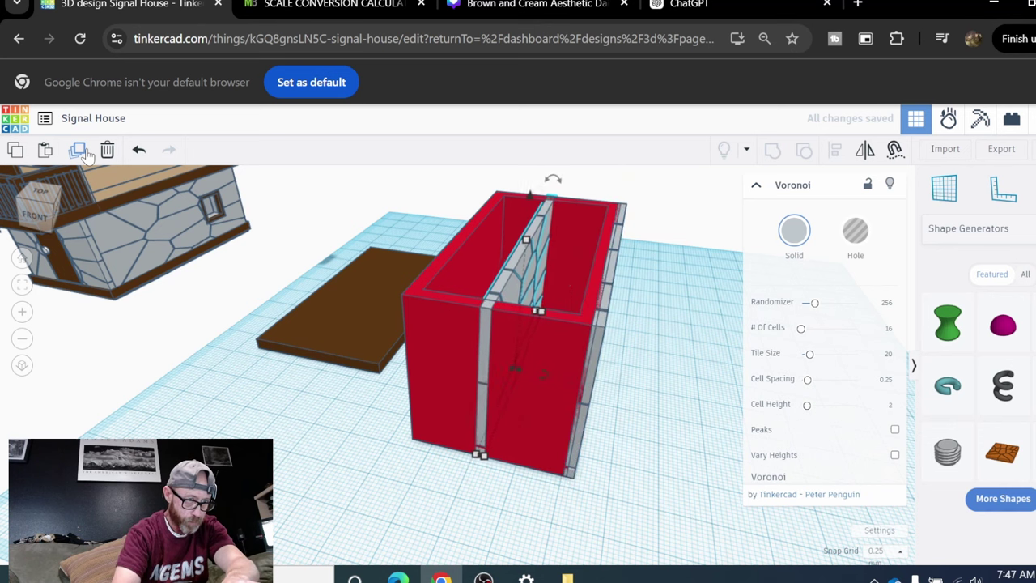
{"action": "key", "text": "Left"}
{"action": "key", "text": "Left"}
{"action": "key", "text": "Left"}
{"action": "key", "text": "Left"}
{"action": "key", "text": "Left"}
{"action": "key", "text": "Left"}
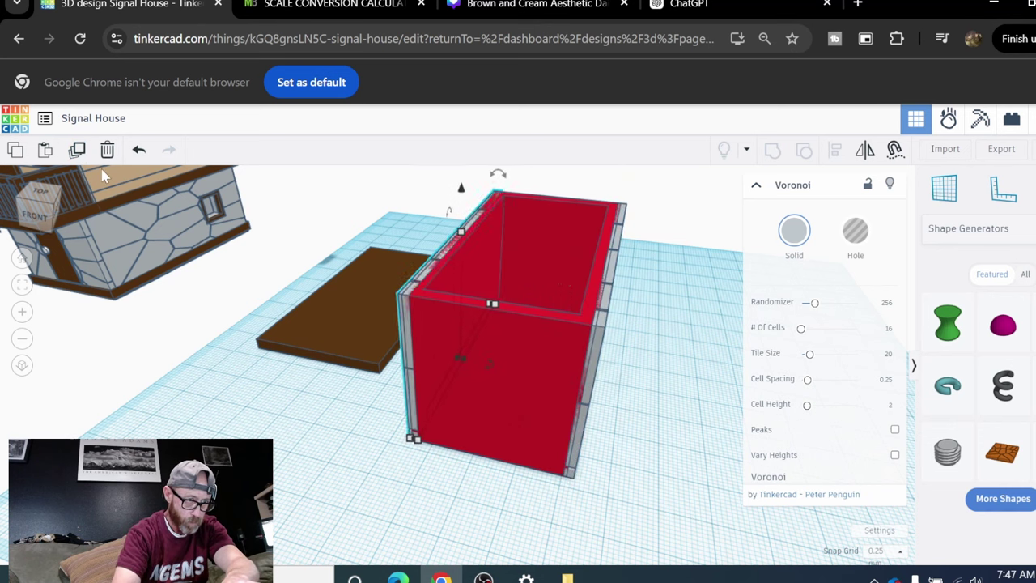
Nudge the duplicated Voronoi panel inward so it sits against the red shell's left wall without a gap.
{"action": "scroll", "coordinate": [234, 210], "scroll_direction": "up", "scroll_amount": 3}
{"action": "scroll", "coordinate": [239, 214], "scroll_direction": "up", "scroll_amount": 5}
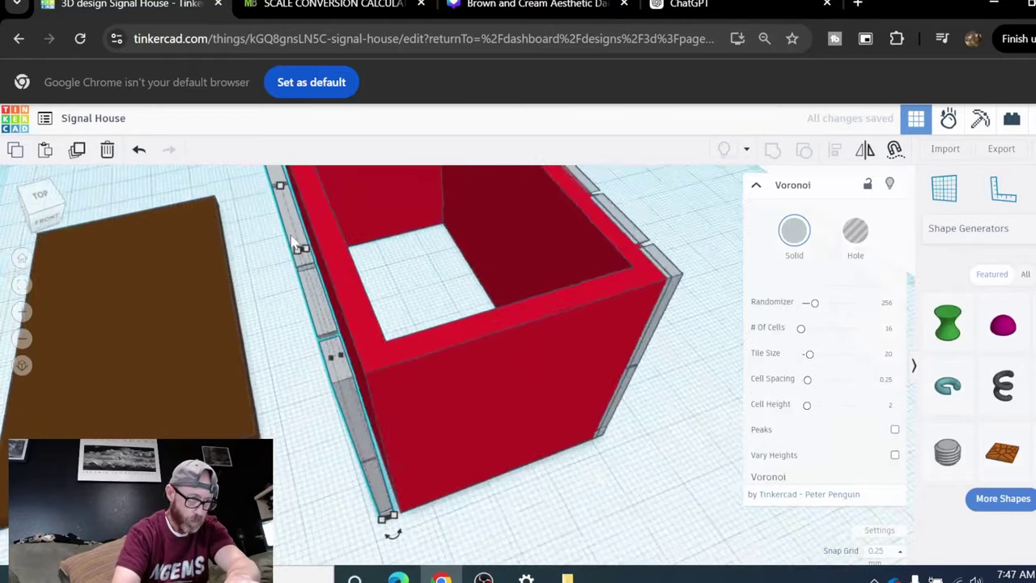
{"action": "key", "text": "Right"}
{"action": "key", "text": "Right"}
{"action": "key", "text": "Right"}
{"action": "key", "text": "Right"}
{"action": "key", "text": "Right"}
{"action": "key", "text": "Right"}
{"action": "key", "text": "Right"}
{"action": "key", "text": "Right"}
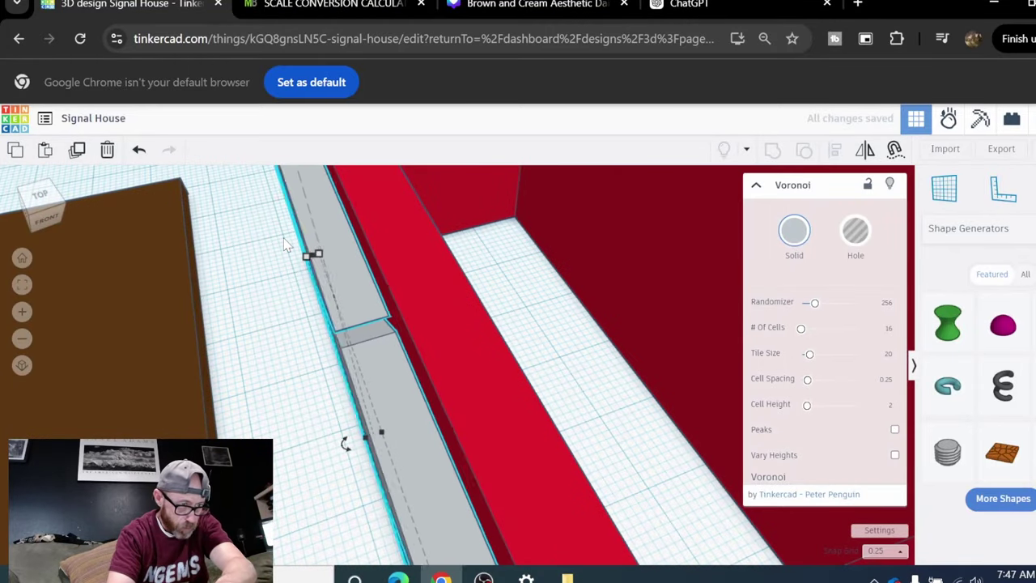
{"action": "key", "text": "Right"}
{"action": "key", "text": "Right"}
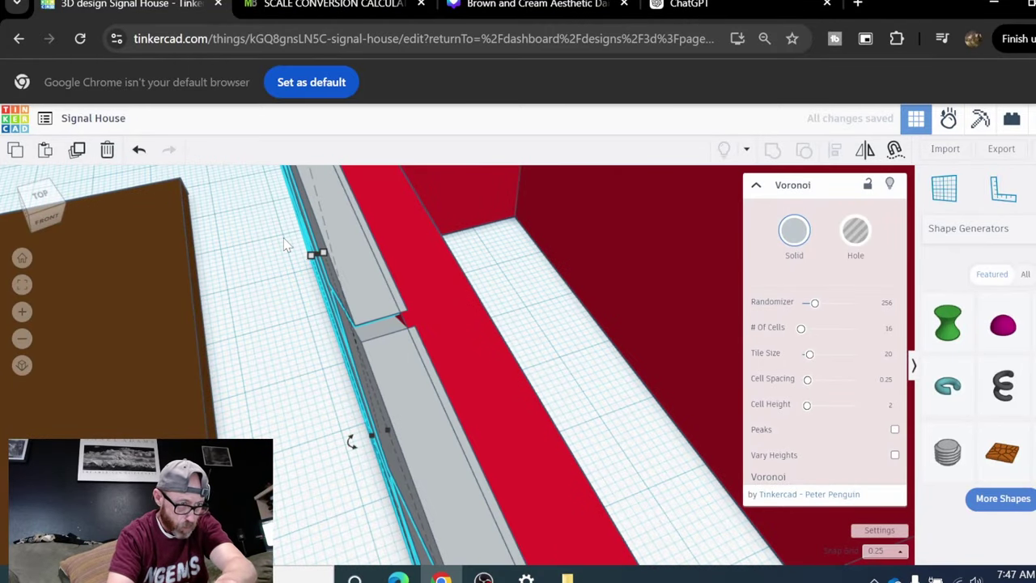
{"action": "key", "text": "Right"}
{"action": "scroll", "coordinate": [229, 276], "scroll_direction": "down", "scroll_amount": 5}
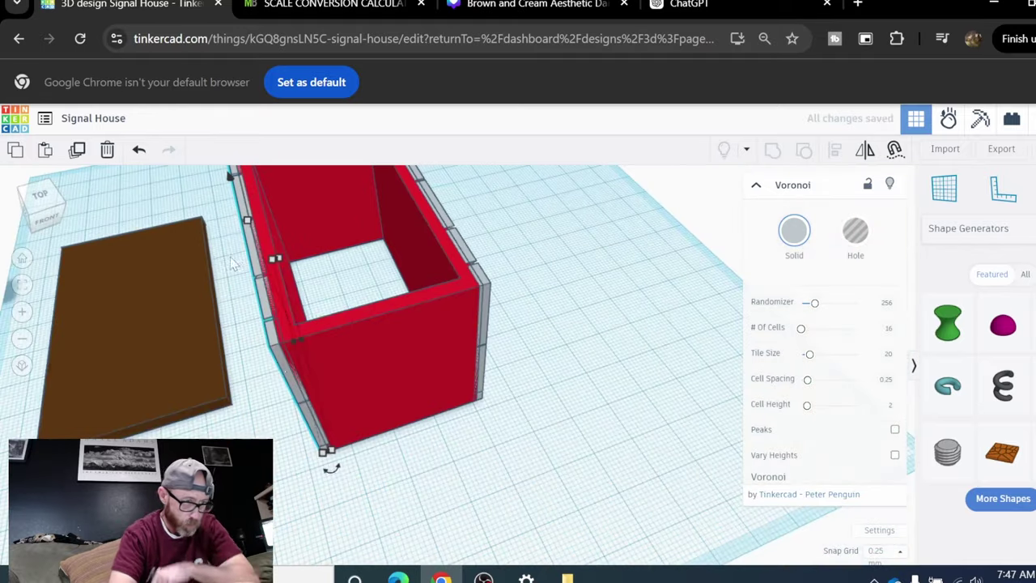
Duplicate the Voronoi panel on the red shell's left long side and rotate the copy a quarter turn to face the front.
{"action": "left_click", "coordinate": [447, 491]}
{"action": "scroll", "coordinate": [458, 455], "scroll_direction": "down", "scroll_amount": 3}
{"action": "right_click_drag", "start_coordinate": [458, 455], "coordinate": [341, 364]}
{"action": "left_click", "coordinate": [341, 363]}
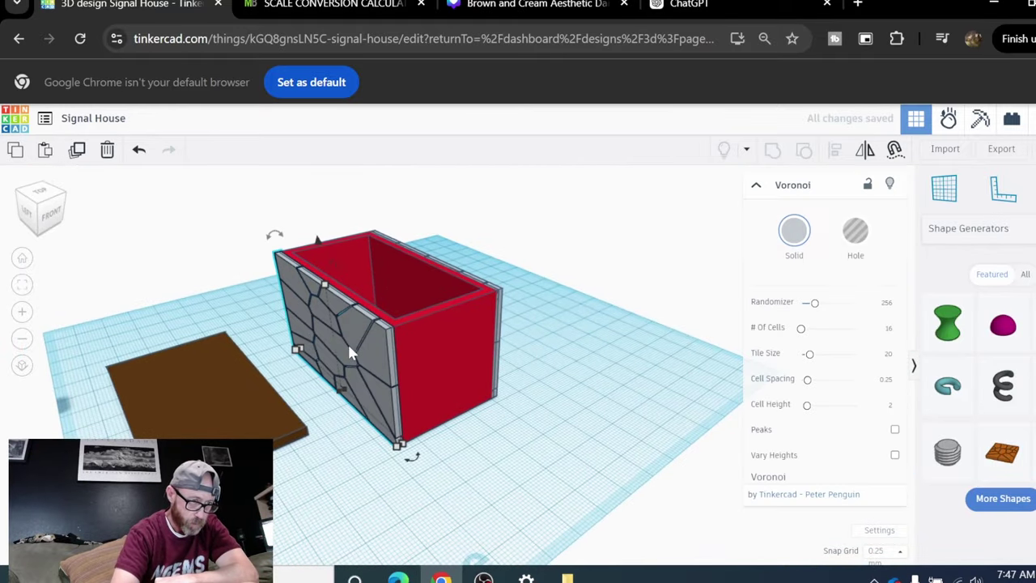
{"action": "left_click", "coordinate": [77, 150]}
{"action": "left_click_drag", "start_coordinate": [413, 458], "coordinate": [382, 417]}
{"action": "scroll", "coordinate": [439, 415], "scroll_direction": "down", "scroll_amount": 2}
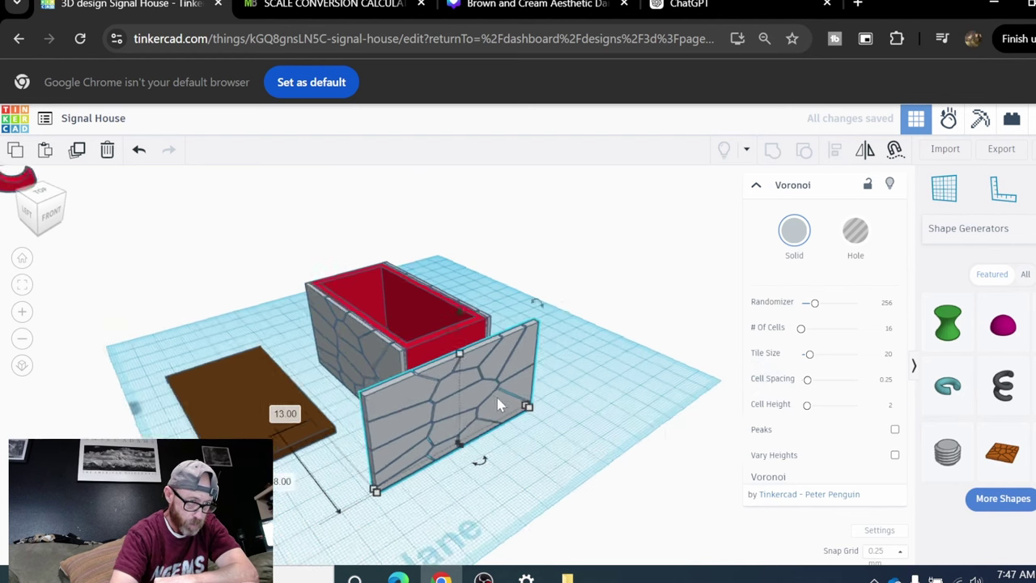
Move the rotated Voronoi panel against the red shell's front face, with its end meeting the left corner.
{"action": "right_click_drag", "start_coordinate": [497, 400], "coordinate": [393, 449]}
{"action": "scroll", "coordinate": [404, 369], "scroll_direction": "up", "scroll_amount": 3}
{"action": "left_click_drag", "start_coordinate": [449, 349], "coordinate": [570, 301]}
{"action": "right_click_drag", "start_coordinate": [571, 301], "coordinate": [609, 315]}
{"action": "scroll", "coordinate": [612, 314], "scroll_direction": "up", "scroll_amount": 2}
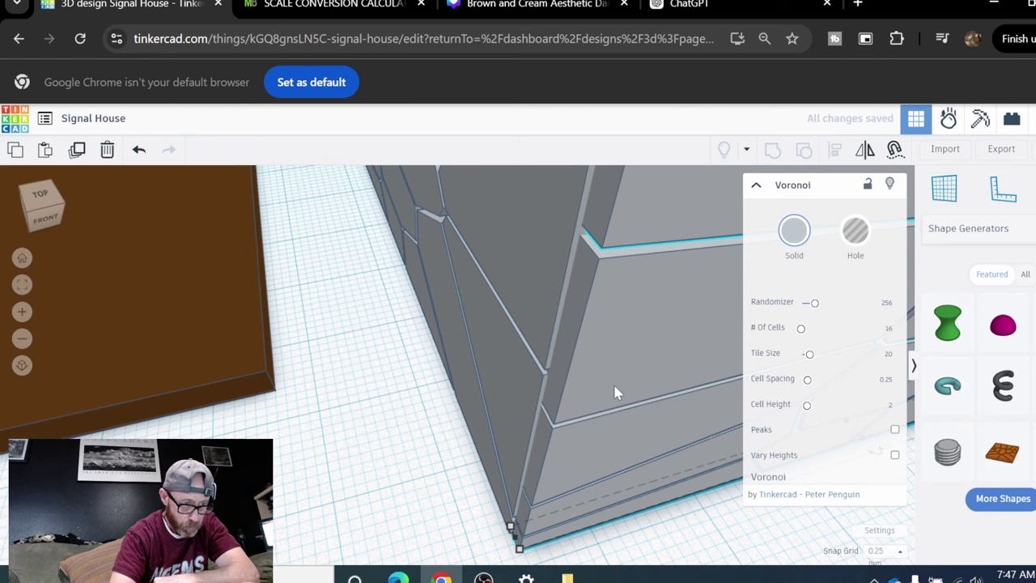
{"action": "scroll", "coordinate": [616, 374], "scroll_direction": "down", "scroll_amount": 3}
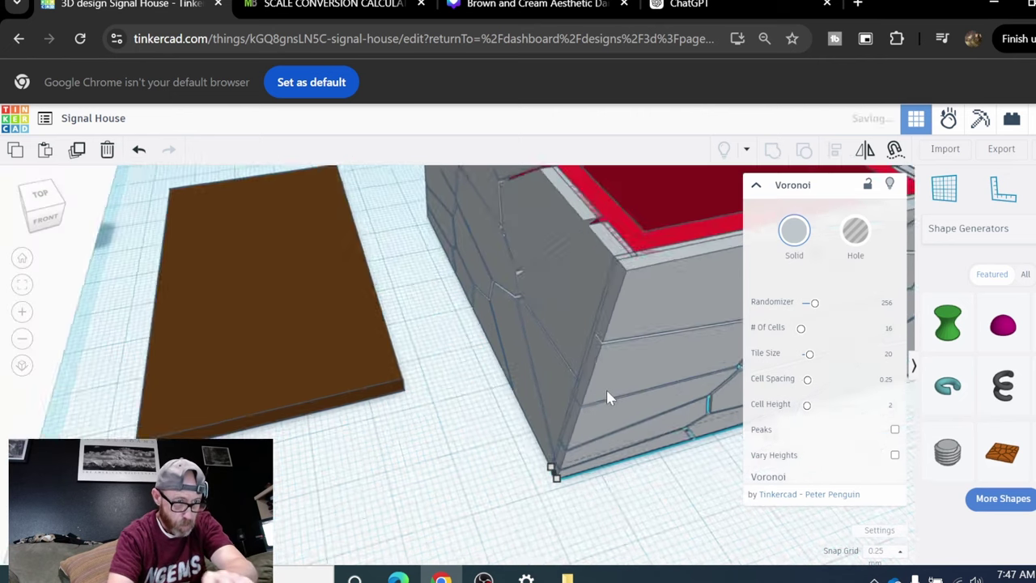
{"action": "scroll", "coordinate": [612, 365], "scroll_direction": "down", "scroll_amount": 4}
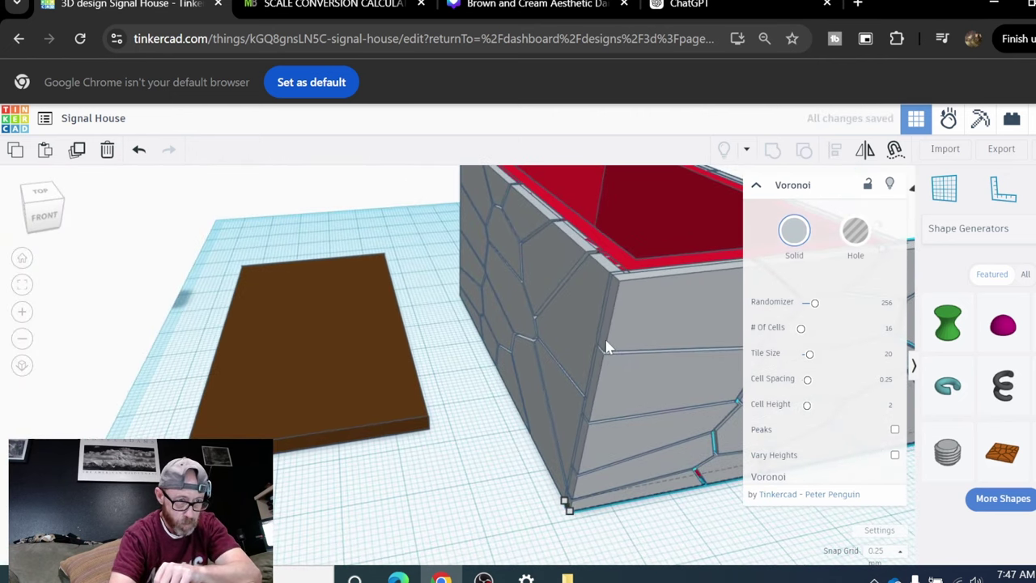
Shorten the front Voronoi panel so its free end sits flush with the shell's right corner.
{"action": "right_click_drag", "start_coordinate": [614, 349], "coordinate": [332, 355]}
{"action": "scroll", "coordinate": [435, 407], "scroll_direction": "up", "scroll_amount": 4}
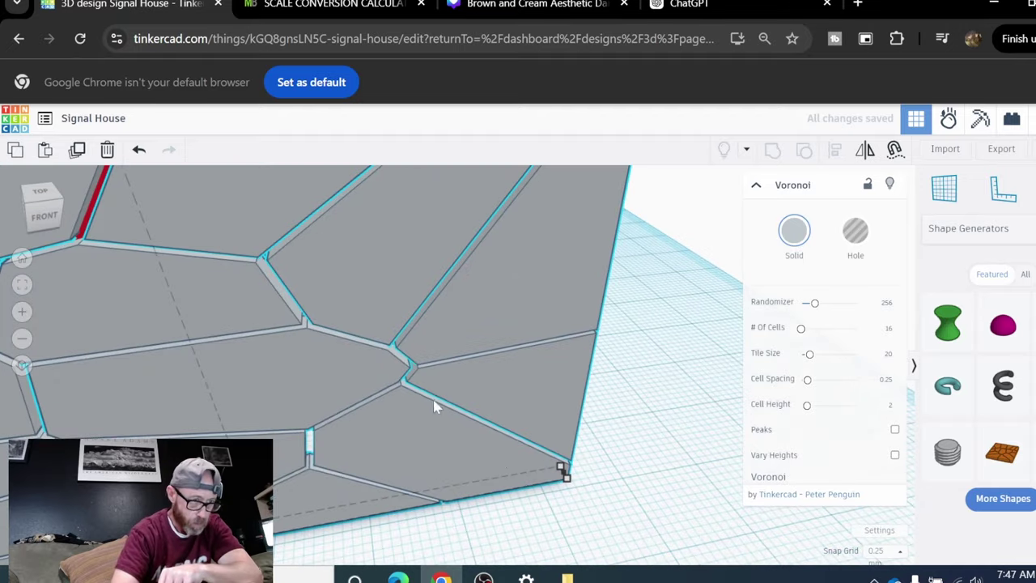
{"action": "right_click_drag", "start_coordinate": [564, 477], "coordinate": [286, 458]}
{"action": "scroll", "coordinate": [286, 458], "scroll_direction": "up", "scroll_amount": 3}
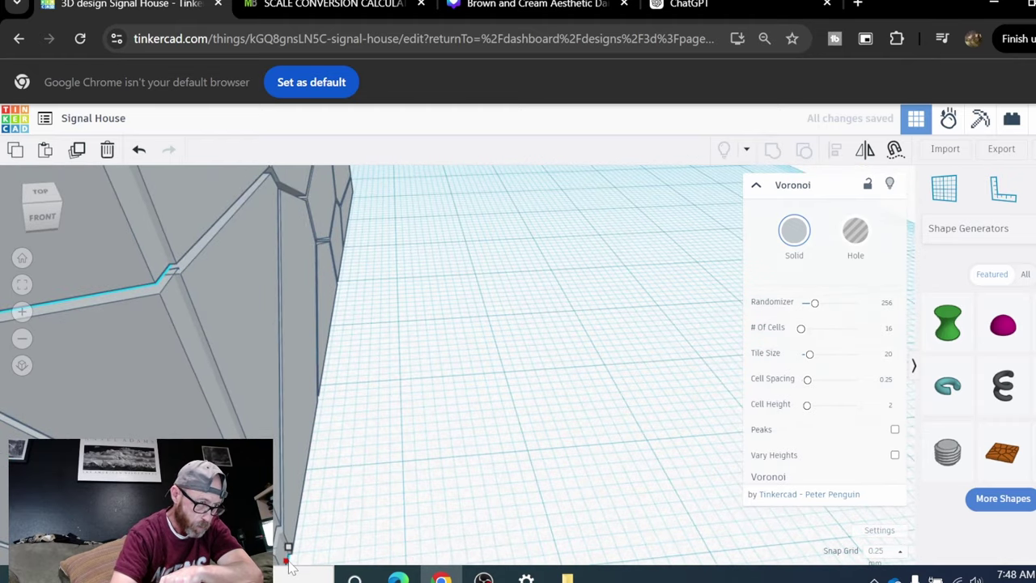
{"action": "right_click_drag", "start_coordinate": [289, 566], "coordinate": [292, 567]}
{"action": "scroll", "coordinate": [422, 451], "scroll_direction": "down", "scroll_amount": 3}
{"action": "left_click", "coordinate": [421, 452]}
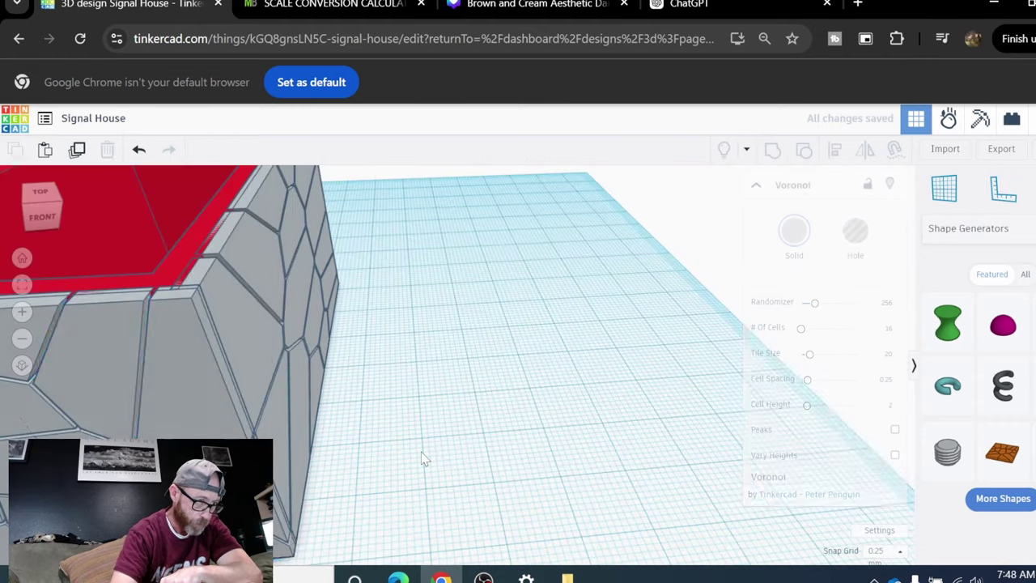
Duplicate the front Voronoi panel and move the copy lengthwise through the red shell to its back end.
{"action": "scroll", "coordinate": [422, 452], "scroll_direction": "down", "scroll_amount": 3}
{"action": "right_click_drag", "start_coordinate": [417, 445], "coordinate": [432, 417]}
{"action": "scroll", "coordinate": [458, 414], "scroll_direction": "down", "scroll_amount": 4}
{"action": "left_click", "coordinate": [432, 417]}
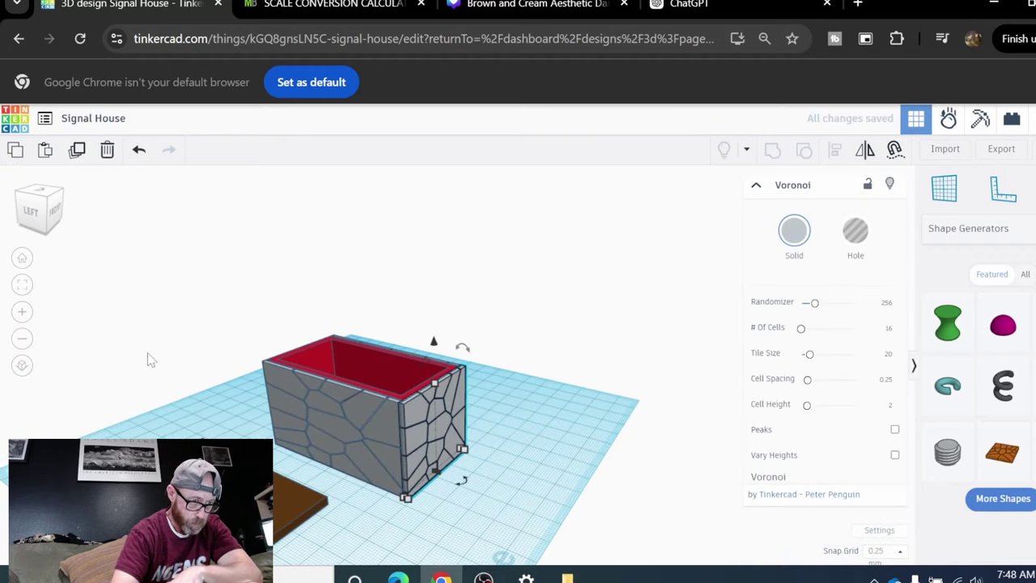
{"action": "right_click_drag", "start_coordinate": [425, 353], "coordinate": [474, 378]}
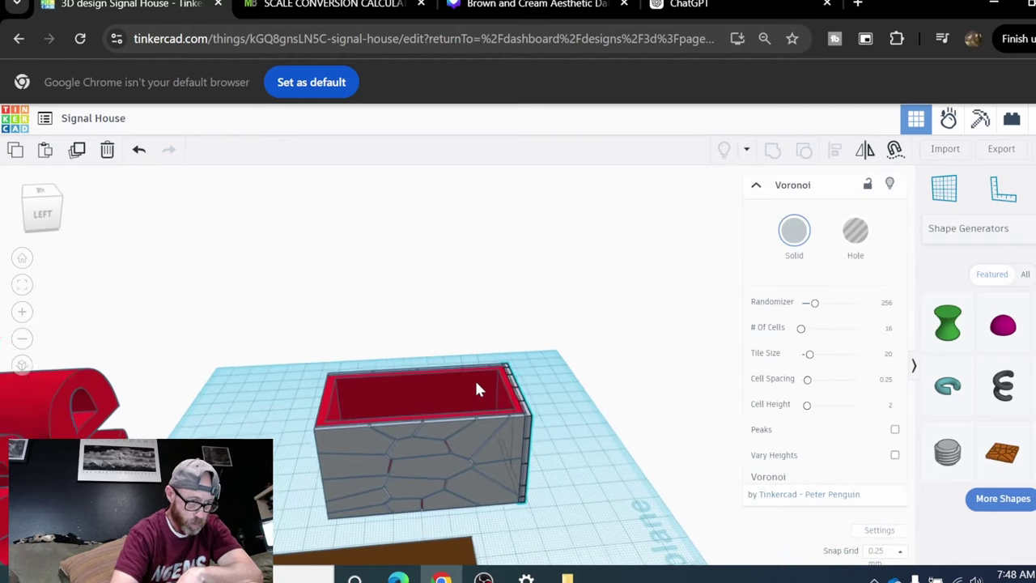
{"action": "left_click", "coordinate": [78, 151]}
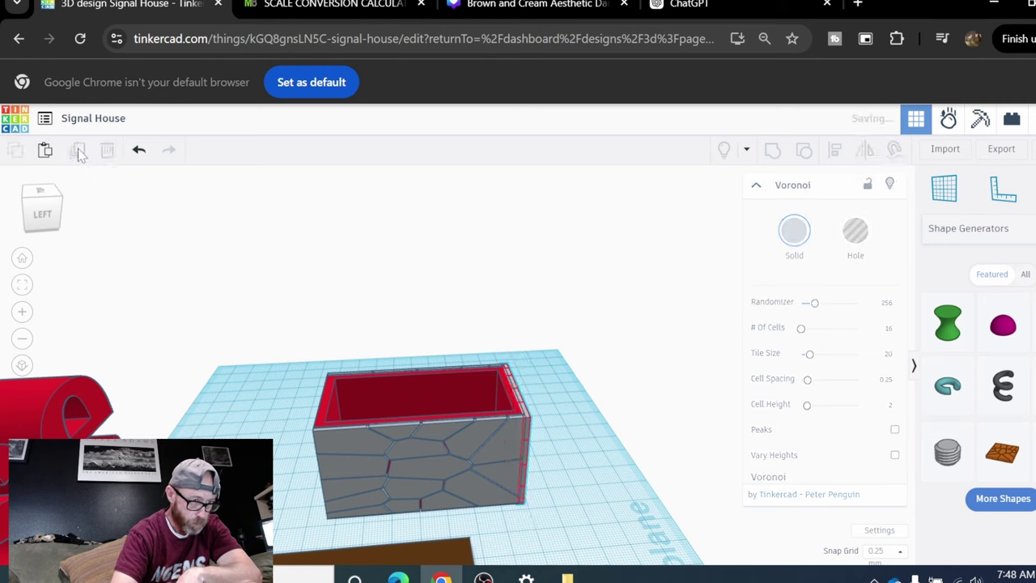
{"action": "key", "text": "Left"}
{"action": "key", "text": "Left"}
{"action": "key", "text": "Left"}
{"action": "key", "text": "Left"}
{"action": "key", "text": "Left"}
{"action": "key", "text": "Left"}
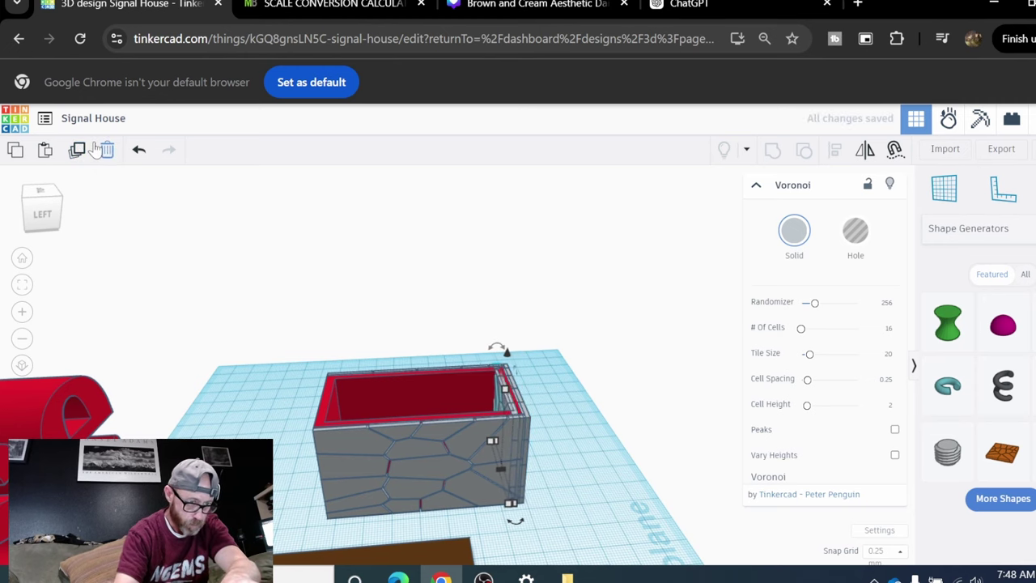
{"action": "key", "text": "Left"}
{"action": "key", "text": "Left"}
{"action": "key", "text": "Left"}
{"action": "key", "text": "Left"}
{"action": "key", "text": "Left"}
{"action": "key", "text": "Left"}
{"action": "key", "text": "Left"}
{"action": "key", "text": "Left"}
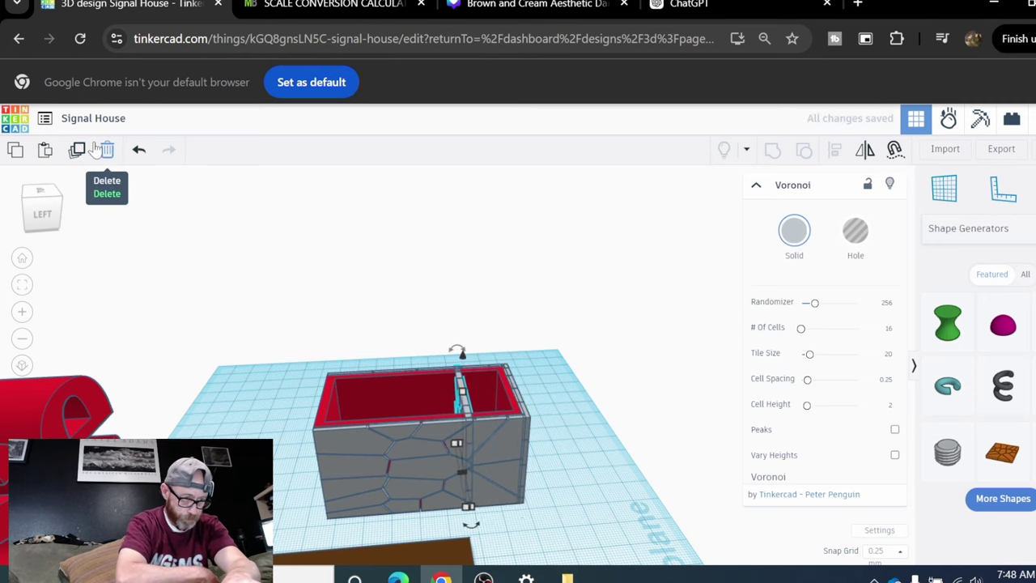
{"action": "key", "text": "Left"}
{"action": "key", "text": "Left"}
{"action": "key", "text": "Left"}
{"action": "key", "text": "Left"}
{"action": "key", "text": "Left"}
{"action": "key", "text": "Left"}
{"action": "key", "text": "Left"}
{"action": "key", "text": "Left"}
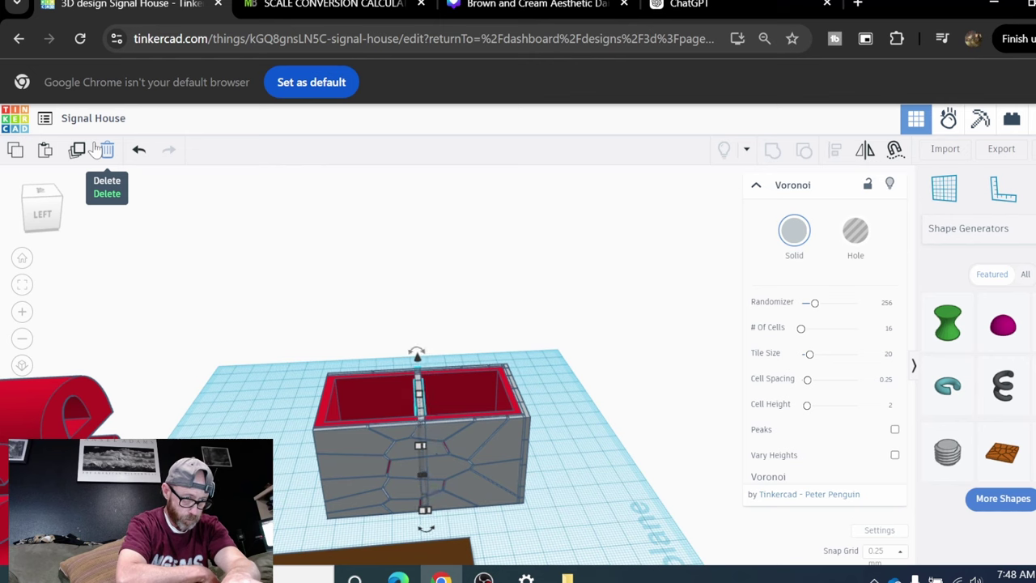
{"action": "key", "text": "Left"}
{"action": "key", "text": "Left"}
{"action": "key", "text": "Left"}
{"action": "key", "text": "Left"}
{"action": "key", "text": "Left"}
{"action": "key", "text": "Left"}
{"action": "key", "text": "Left"}
{"action": "key", "text": "Left"}
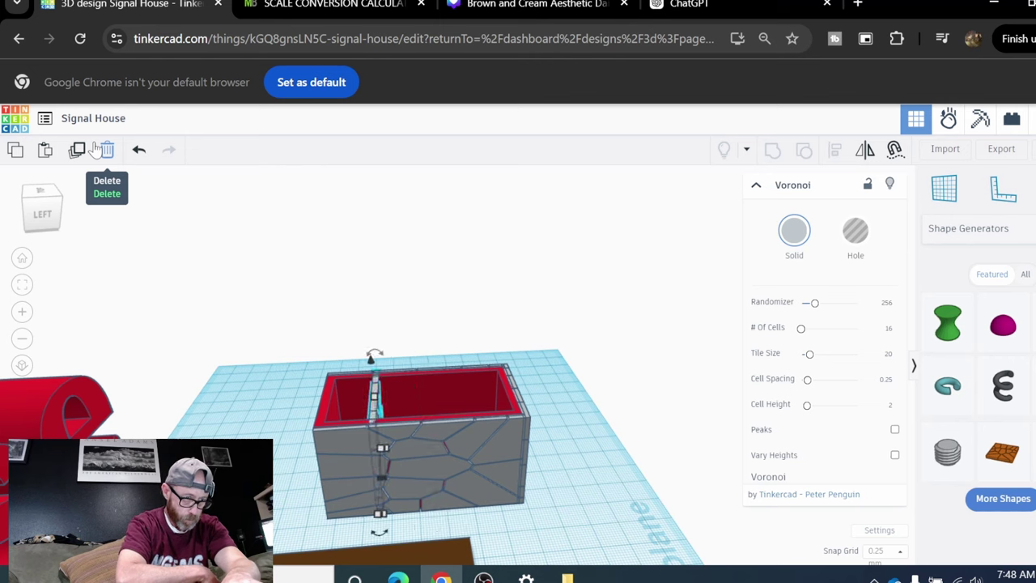
{"action": "key", "text": "Left"}
{"action": "key", "text": "Left"}
{"action": "key", "text": "Left"}
{"action": "key", "text": "Left"}
{"action": "key", "text": "Left"}
{"action": "key", "text": "Left"}
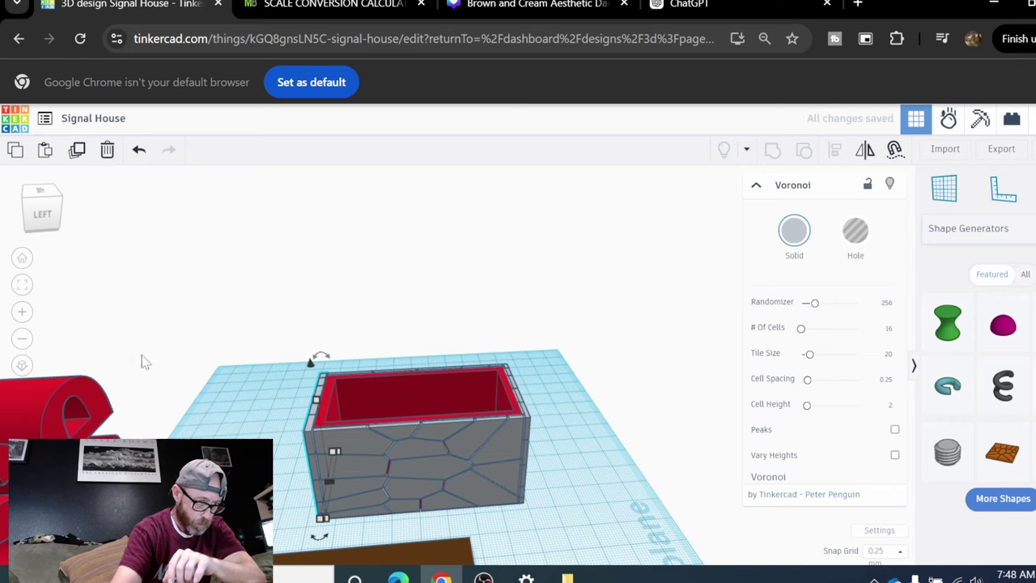
Nudge the rear Voronoi panel one increment inward so it sits against the shell's back wall.
{"action": "scroll", "coordinate": [413, 409], "scroll_direction": "up", "scroll_amount": 6}
{"action": "scroll", "coordinate": [412, 409], "scroll_direction": "down", "scroll_amount": 2}
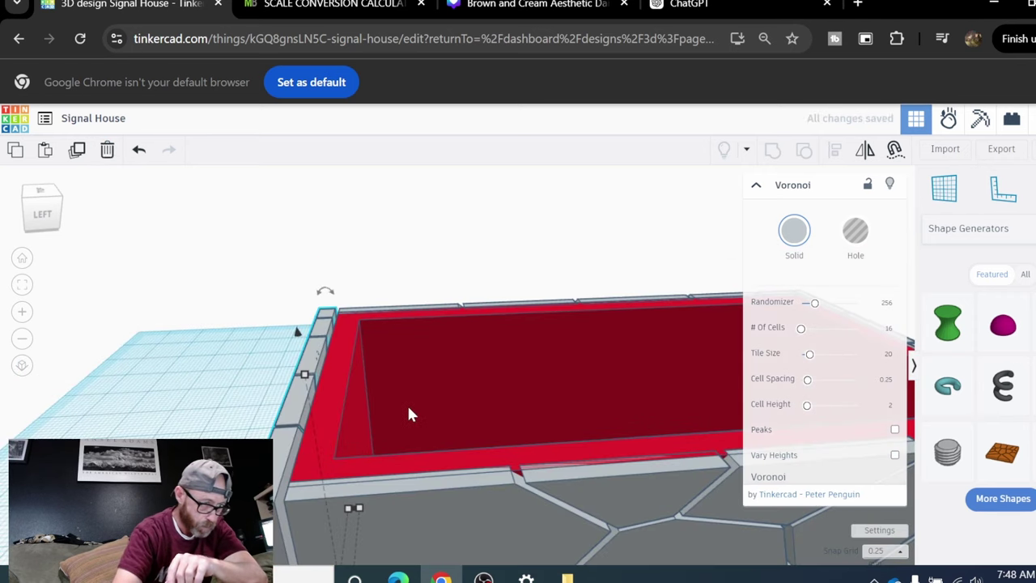
{"action": "right_click_drag", "start_coordinate": [443, 391], "coordinate": [452, 394]}
{"action": "key", "text": "Right"}
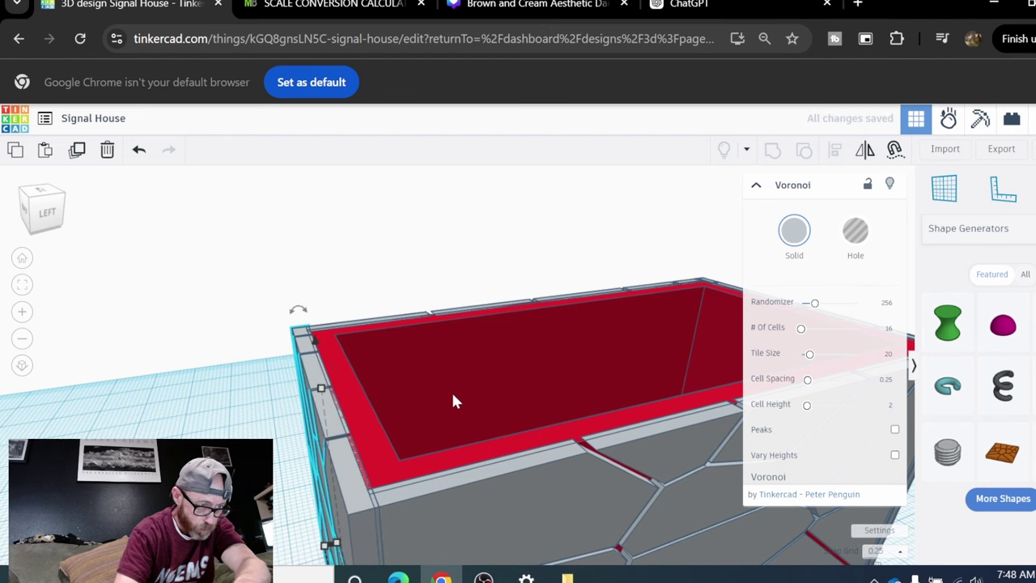
{"action": "left_click", "coordinate": [233, 295]}
{"action": "scroll", "coordinate": [233, 296], "scroll_direction": "down", "scroll_amount": 3}
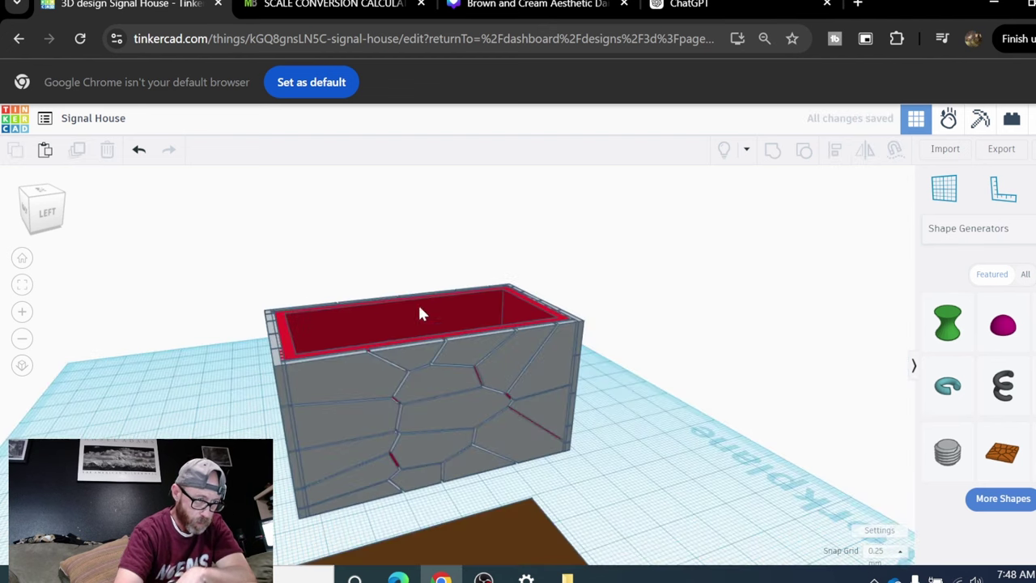
Recolour the inner red shell with the light tan preset.
{"action": "right_click_drag", "start_coordinate": [418, 302], "coordinate": [227, 323]}
{"action": "scroll", "coordinate": [407, 305], "scroll_direction": "down", "scroll_amount": 3}
{"action": "right_click_drag", "start_coordinate": [559, 335], "coordinate": [471, 306]}
{"action": "left_click", "coordinate": [470, 307]}
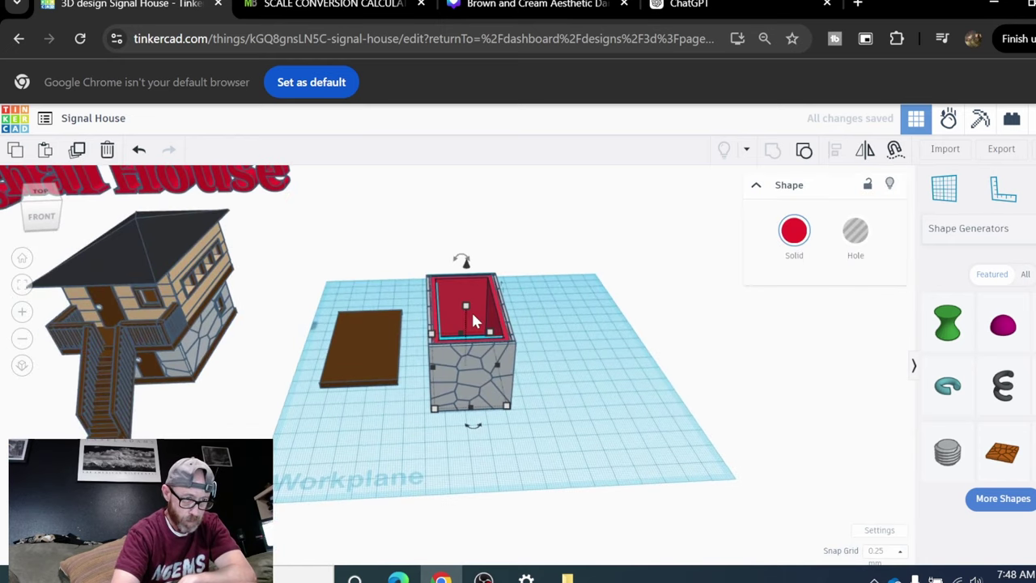
{"action": "left_click", "coordinate": [794, 230]}
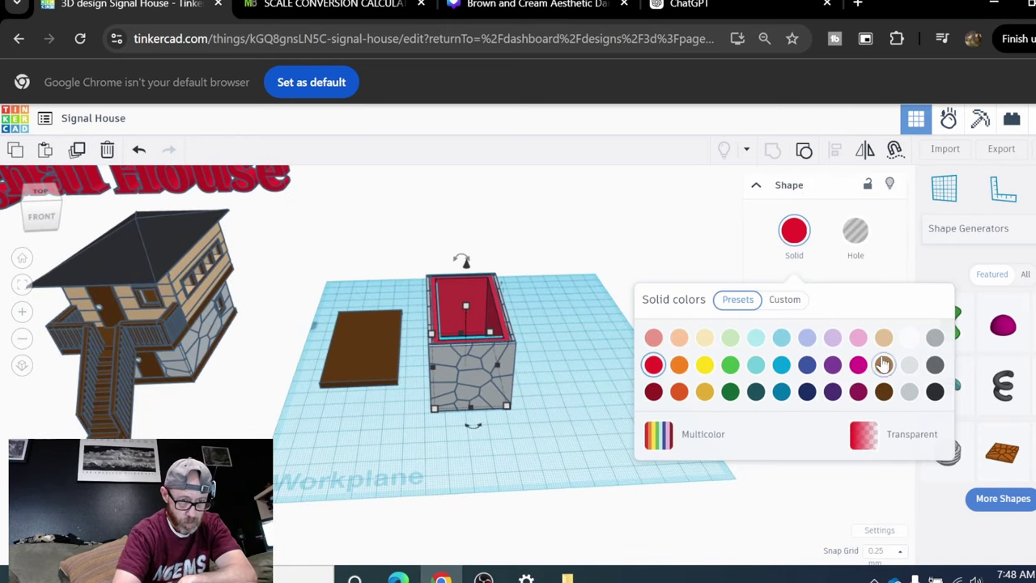
{"action": "left_click", "coordinate": [884, 338]}
{"action": "left_click", "coordinate": [531, 447]}
{"action": "scroll", "coordinate": [531, 451], "scroll_direction": "down", "scroll_amount": 3}
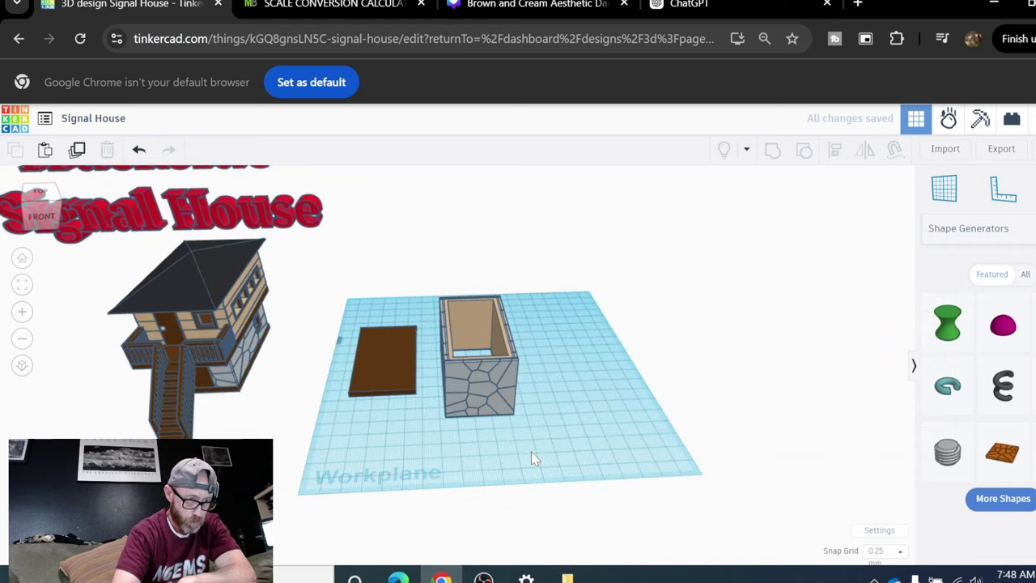
Group the tan shell with its four Voronoi panels and set the group to Multicolor.
{"action": "left_click_drag", "start_coordinate": [433, 283], "coordinate": [546, 460]}
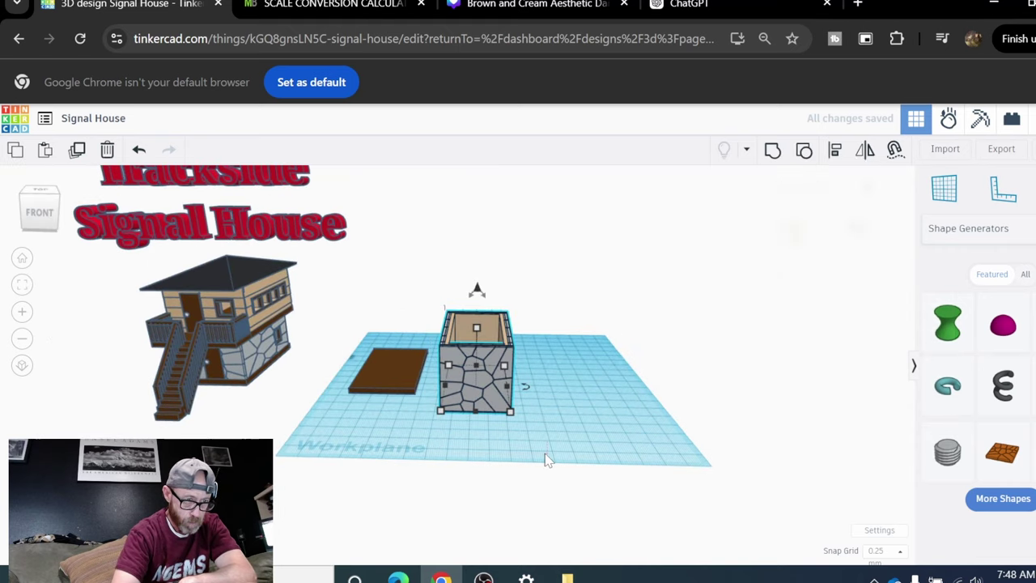
{"action": "left_click", "coordinate": [773, 150]}
{"action": "left_click", "coordinate": [798, 248]}
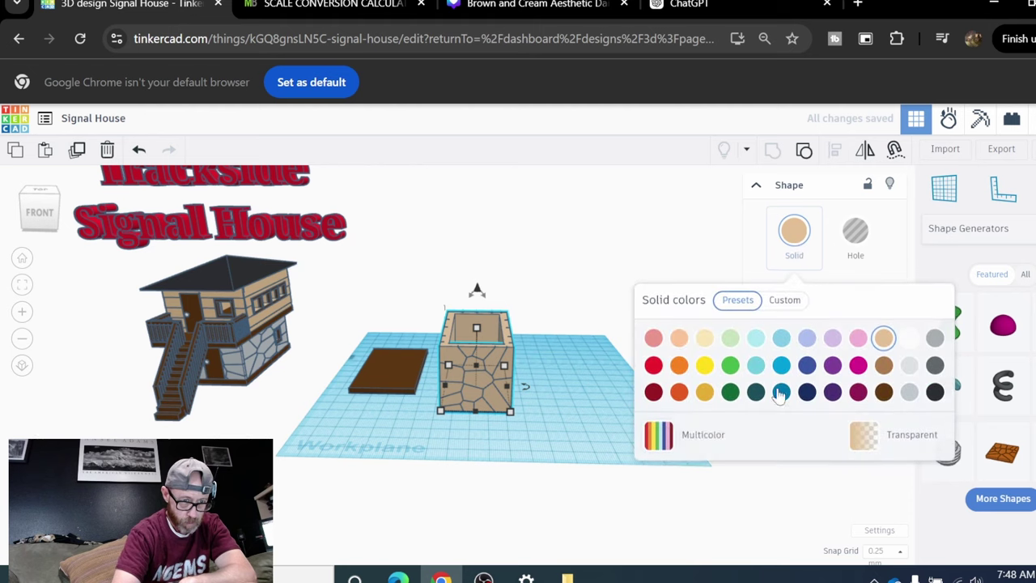
{"action": "left_click", "coordinate": [679, 441]}
{"action": "left_click", "coordinate": [483, 443]}
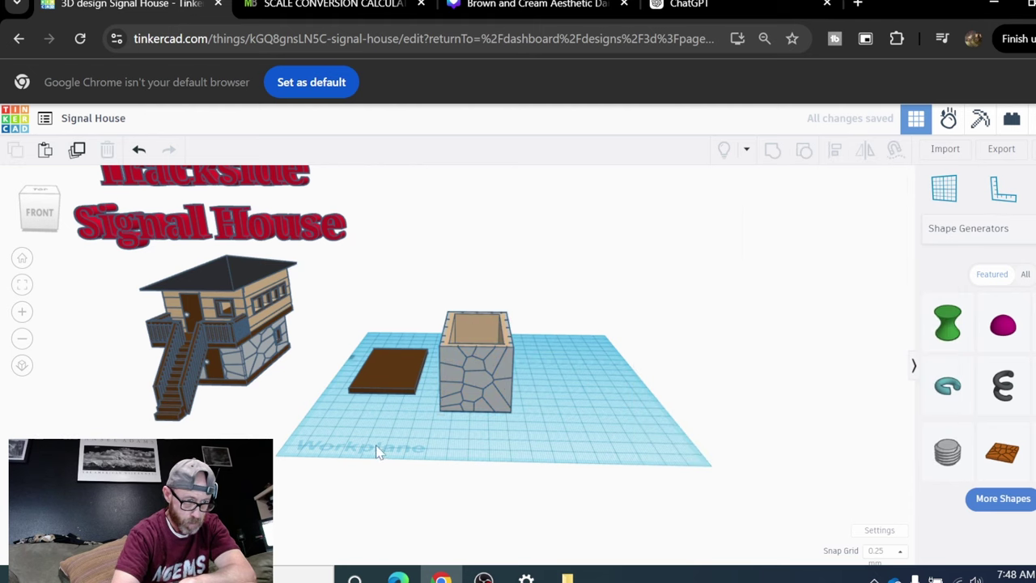
Align the stone storey and the brown base slab so they are centred on each other in width and length.
{"action": "scroll", "coordinate": [395, 431], "scroll_direction": "up", "scroll_amount": 5}
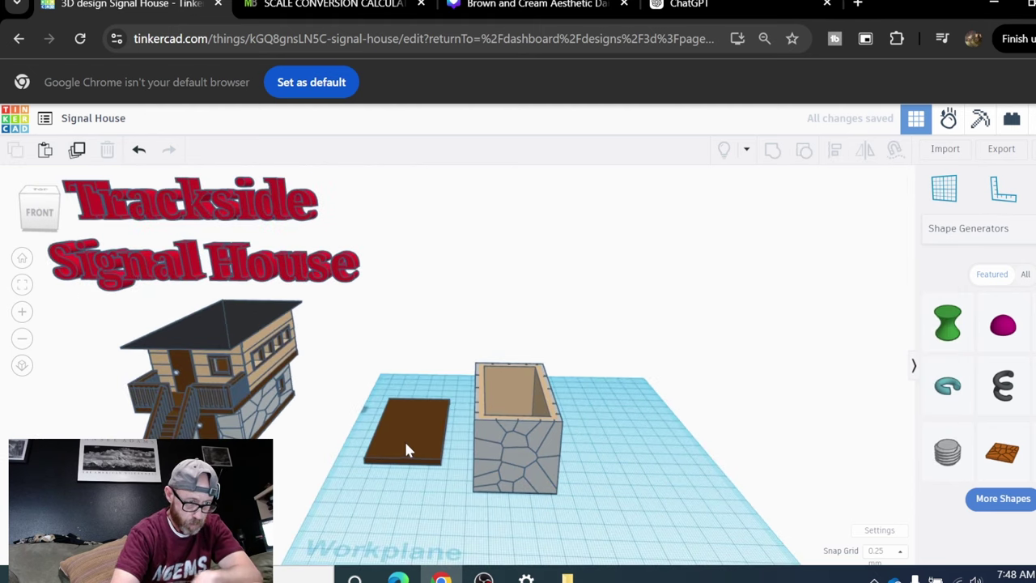
{"action": "left_click", "coordinate": [509, 463]}
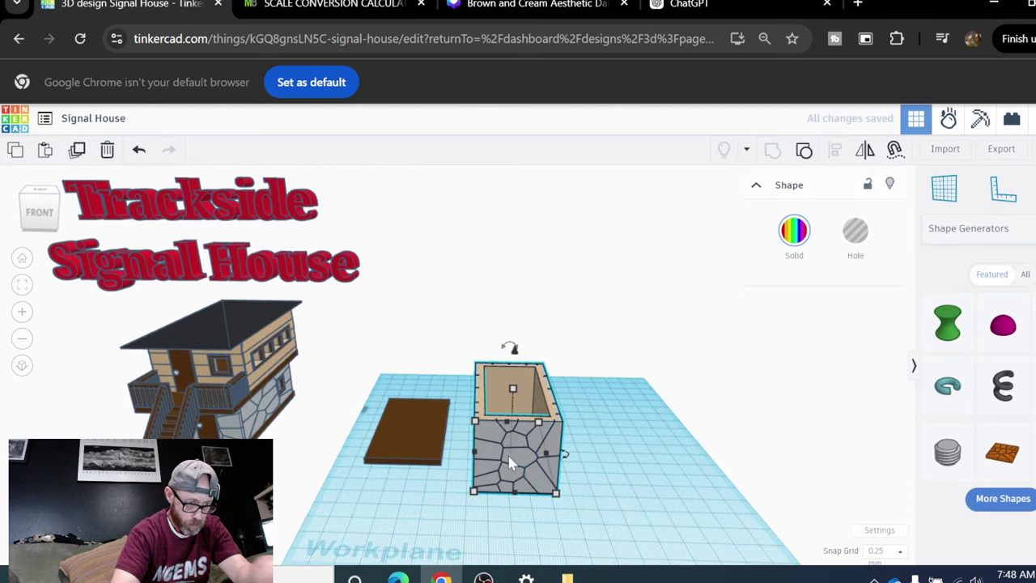
{"action": "left_click", "coordinate": [431, 443], "text": "shift"}
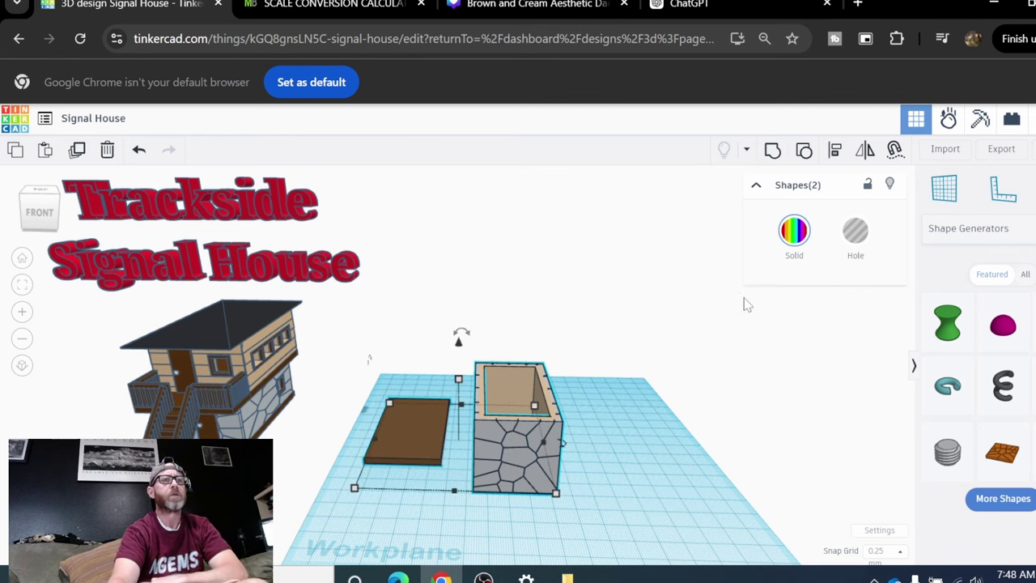
{"action": "left_click", "coordinate": [835, 152]}
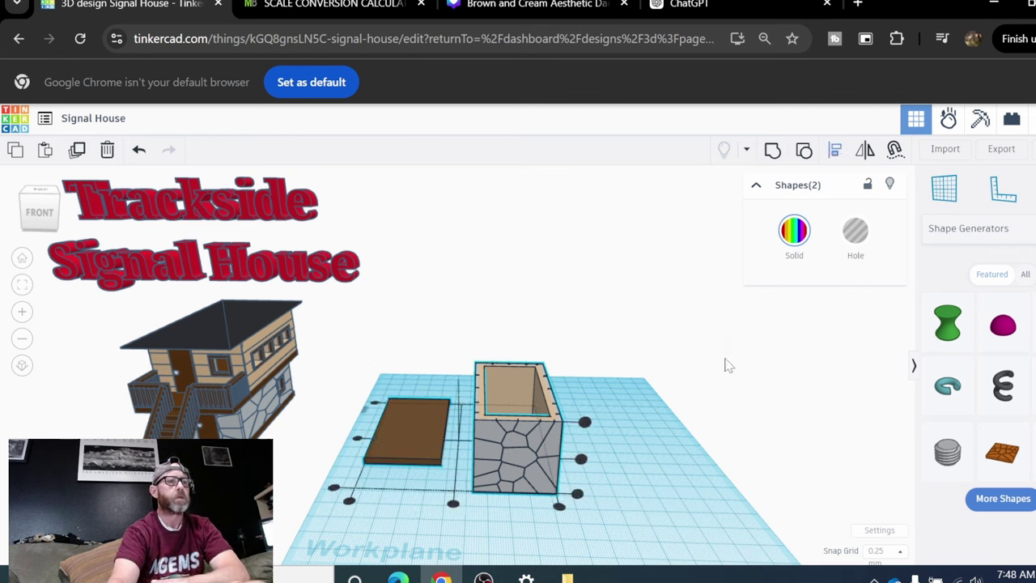
{"action": "left_click", "coordinate": [453, 503]}
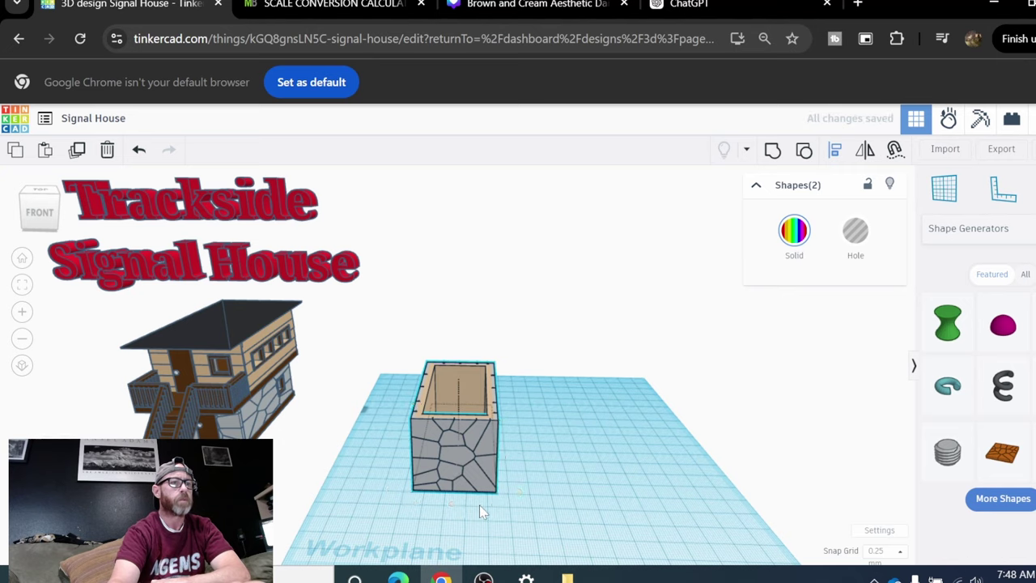
{"action": "right_click_drag", "start_coordinate": [480, 505], "coordinate": [566, 416]}
{"action": "scroll", "coordinate": [560, 415], "scroll_direction": "up", "scroll_amount": 3}
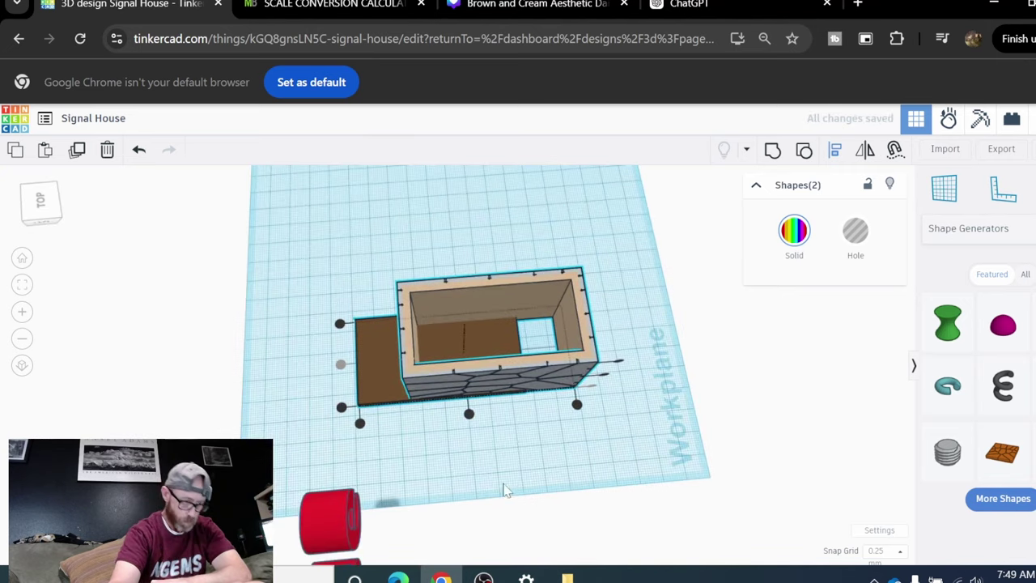
{"action": "left_click", "coordinate": [360, 423]}
{"action": "left_click", "coordinate": [468, 415]}
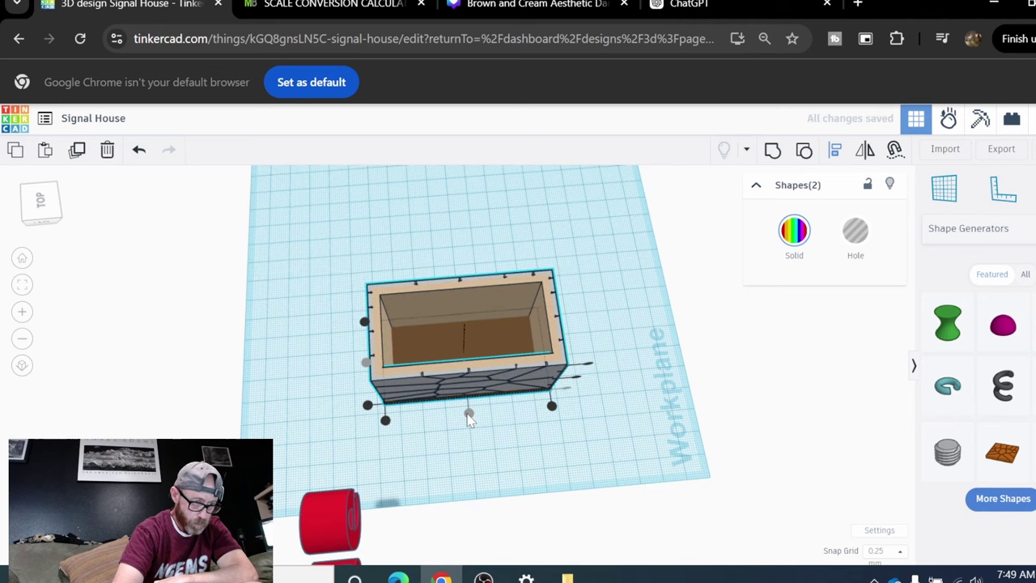
{"action": "left_click", "coordinate": [582, 439]}
Duplicate the brown base slab in place beneath the stone storey.
{"action": "right_click_drag", "start_coordinate": [589, 439], "coordinate": [522, 358]}
{"action": "scroll", "coordinate": [563, 336], "scroll_direction": "down", "scroll_amount": 3}
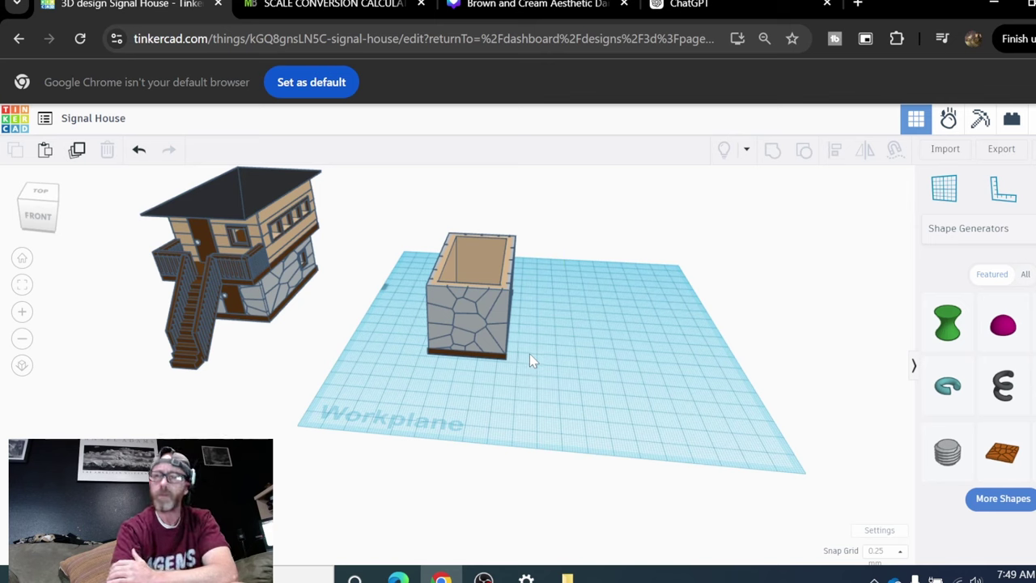
{"action": "left_click", "coordinate": [486, 362]}
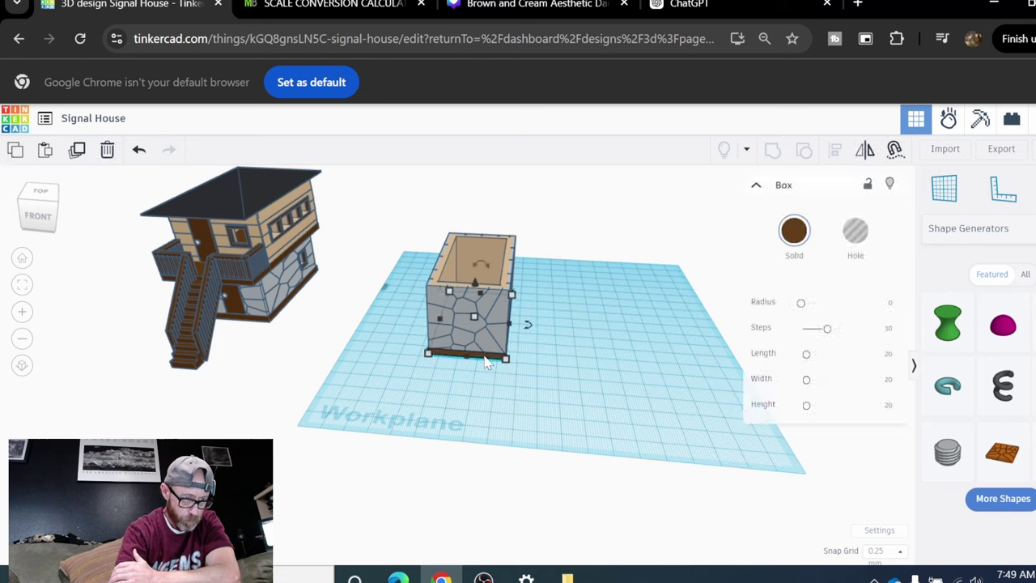
{"action": "left_click", "coordinate": [77, 149]}
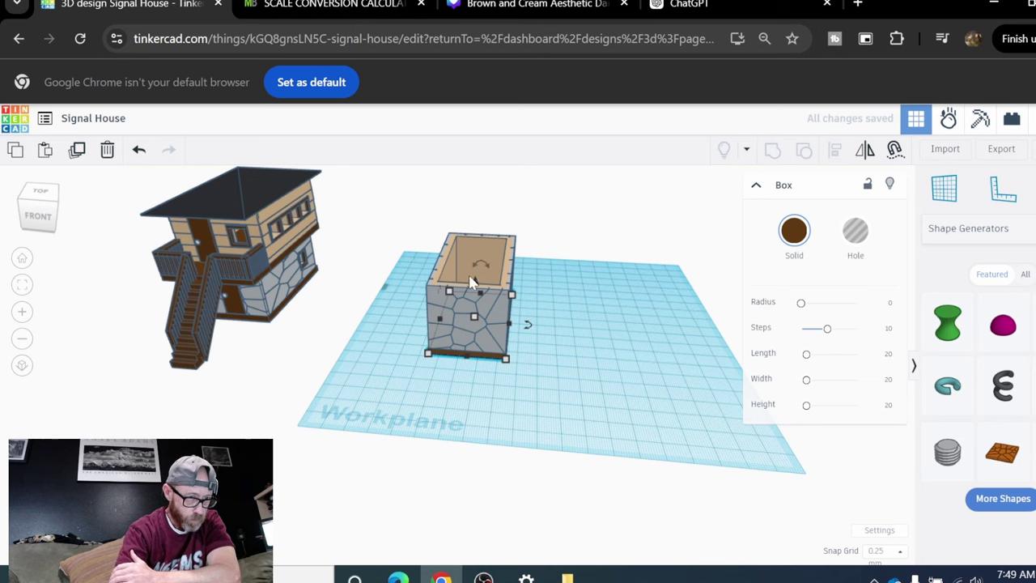
{"action": "left_click", "coordinate": [632, 315]}
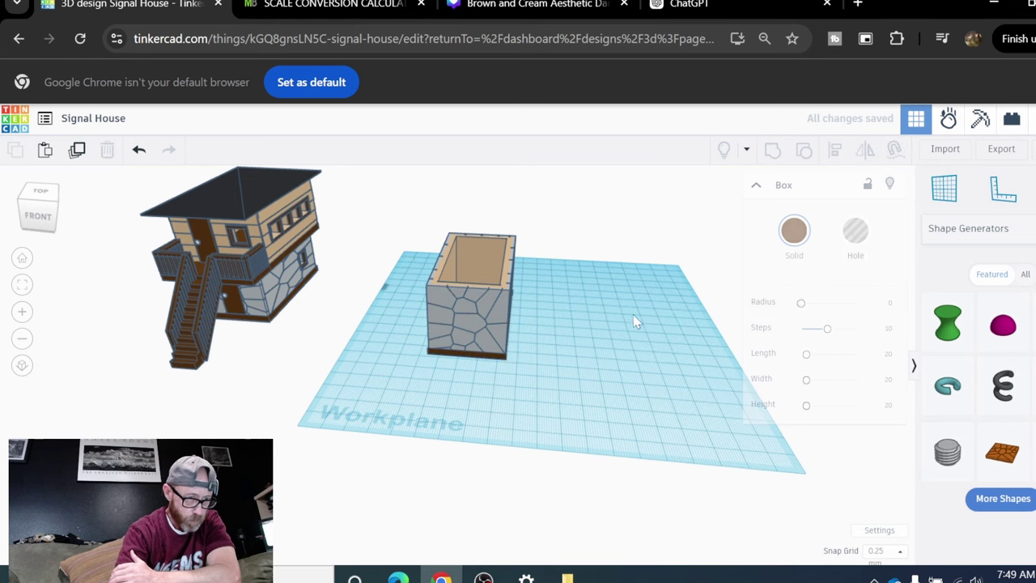
Raise the stone storey to 2 mm above the workplane so it sits on the brown base slab.
{"action": "left_click", "coordinate": [476, 322]}
{"action": "left_click_drag", "start_coordinate": [476, 223], "coordinate": [478, 224]}
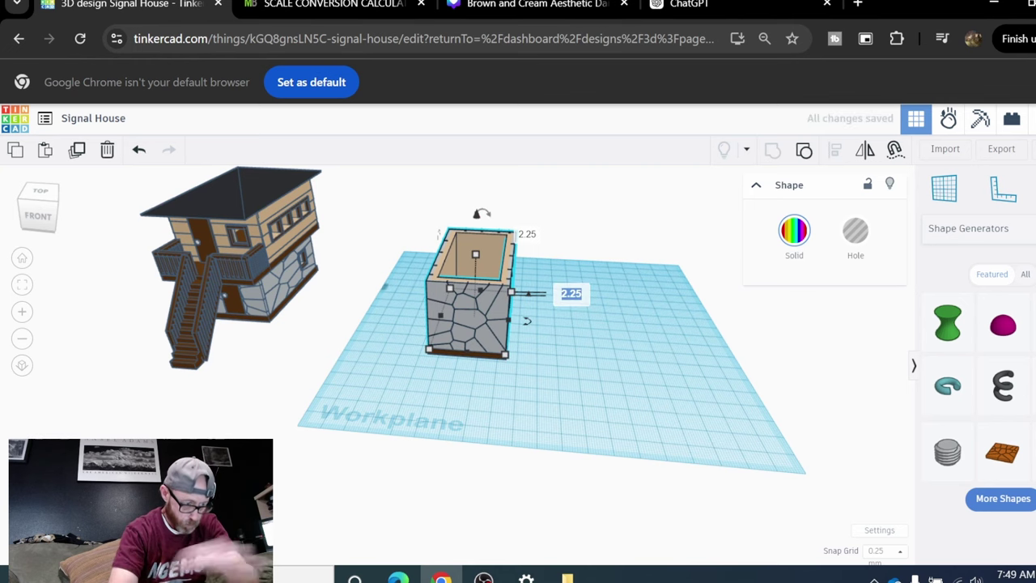
{"action": "type", "text": "2"}
{"action": "key", "text": "Return"}
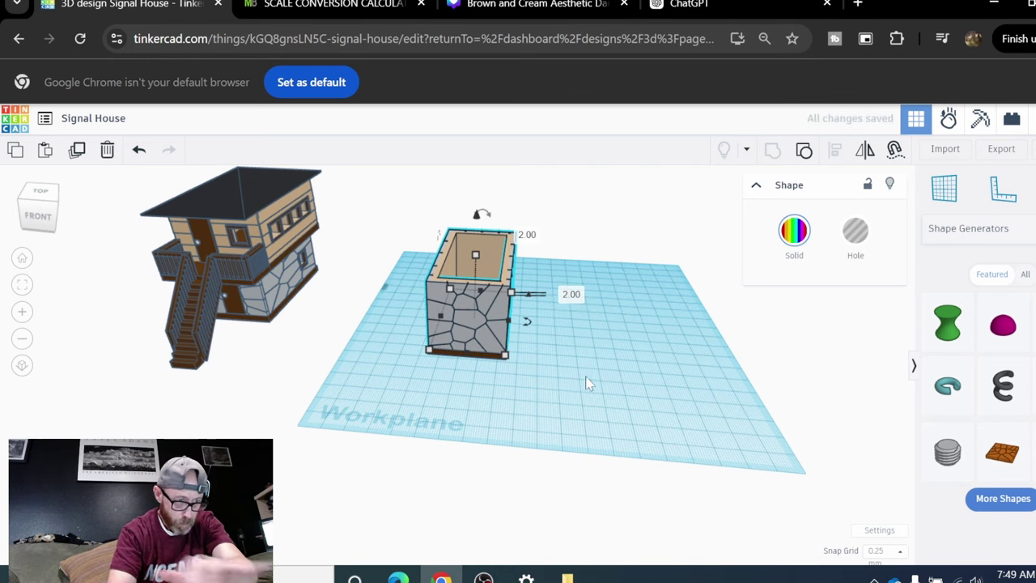
{"action": "left_click", "coordinate": [573, 408]}
{"action": "scroll", "coordinate": [522, 384], "scroll_direction": "up", "scroll_amount": 1}
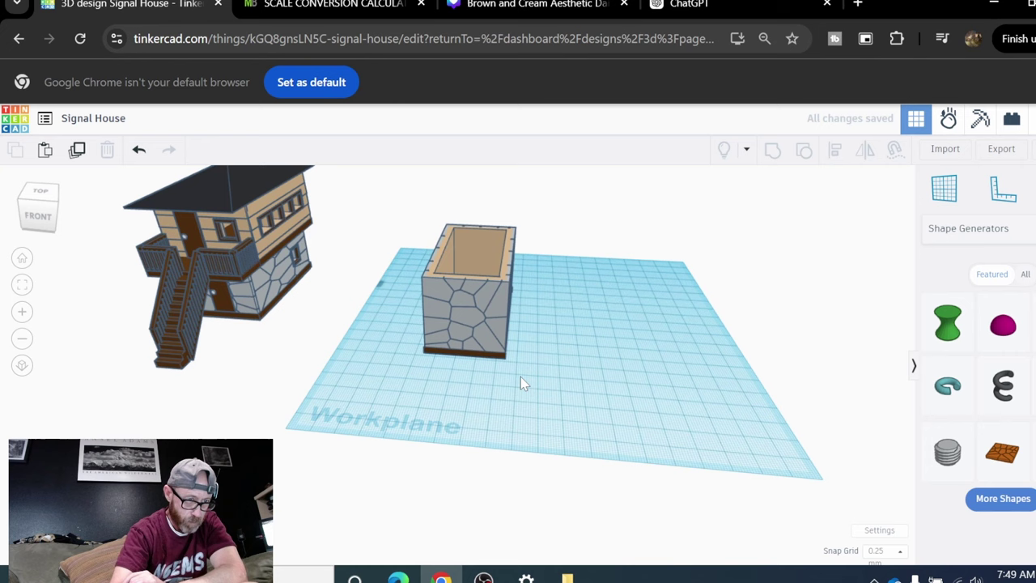
Lift the duplicate brown slab 61.75 mm straight up, clear of the stone storey.
{"action": "left_click", "coordinate": [463, 301]}
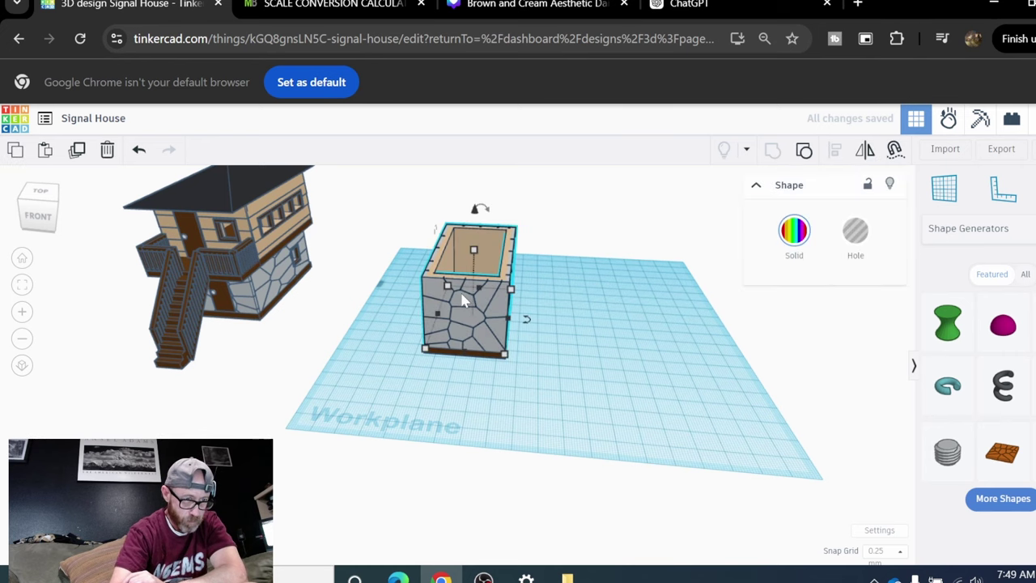
{"action": "left_click", "coordinate": [476, 360]}
{"action": "left_click_drag", "start_coordinate": [474, 282], "coordinate": [486, 165]}
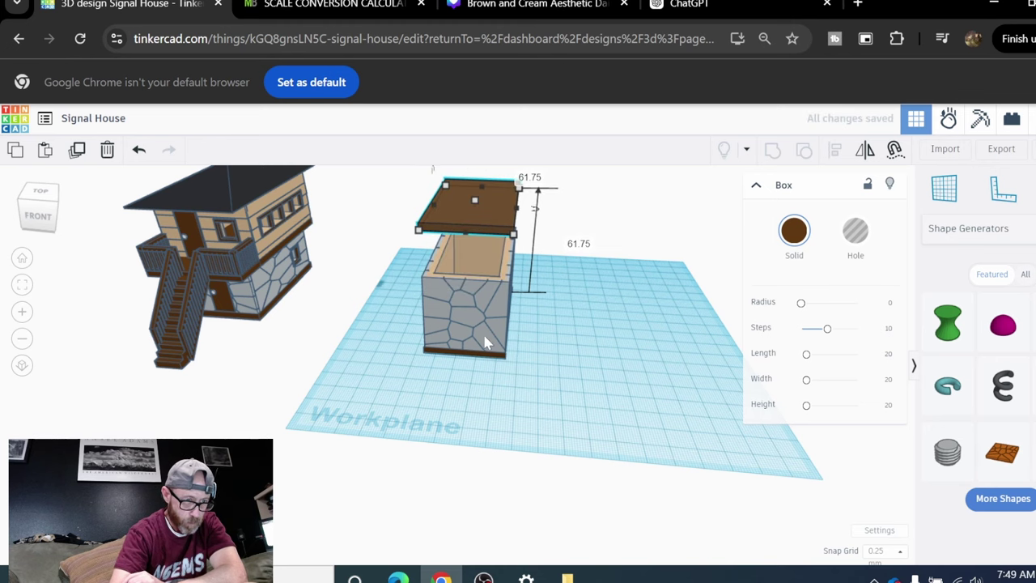
Set the stone storey's height to 28 mm.
{"action": "left_click", "coordinate": [485, 334]}
{"action": "left_click", "coordinate": [474, 250]}
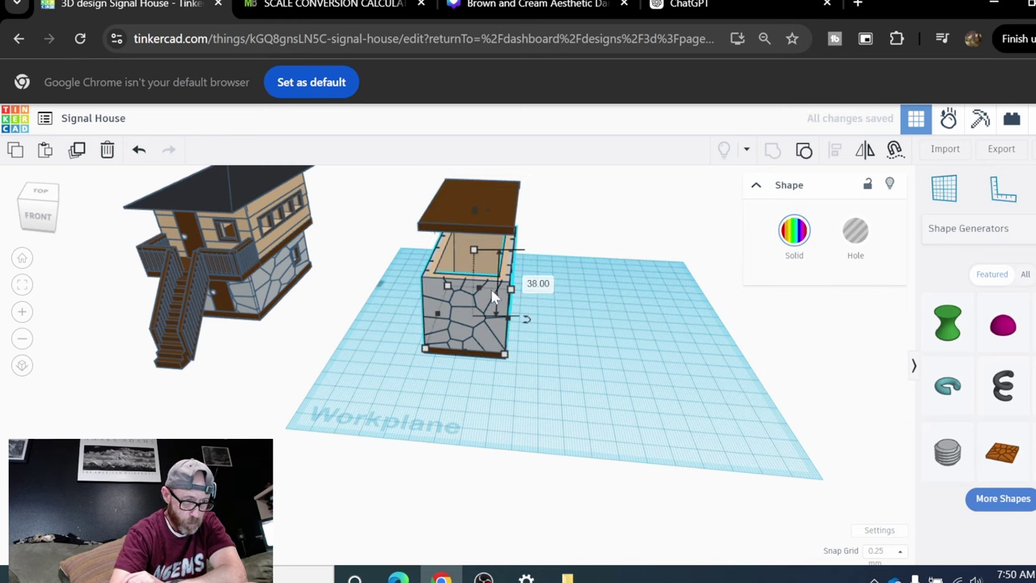
{"action": "right_click_drag", "start_coordinate": [557, 298], "coordinate": [567, 292]}
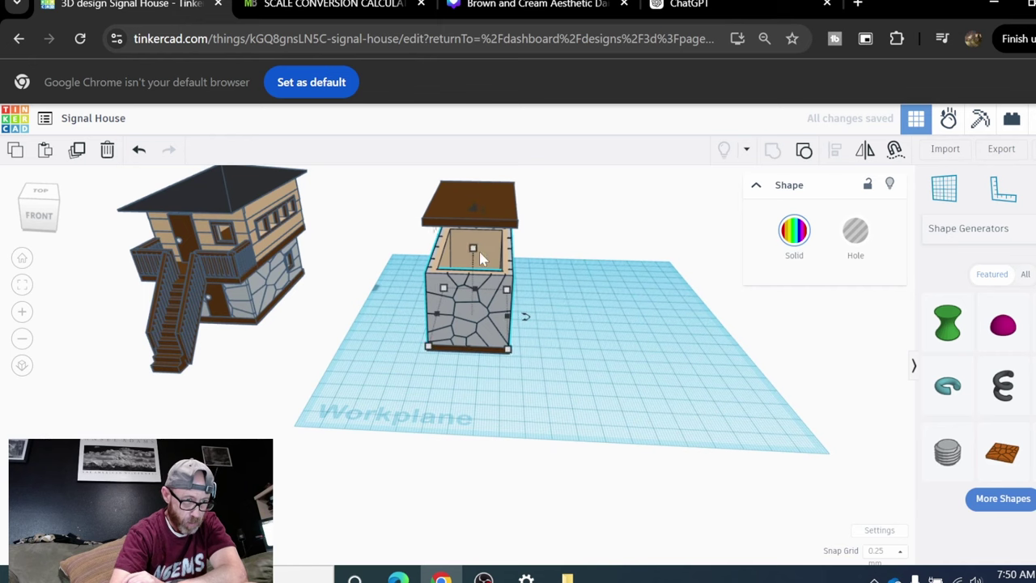
{"action": "mouse_move", "coordinate": [477, 251]}
{"action": "left_click", "coordinate": [537, 282]}
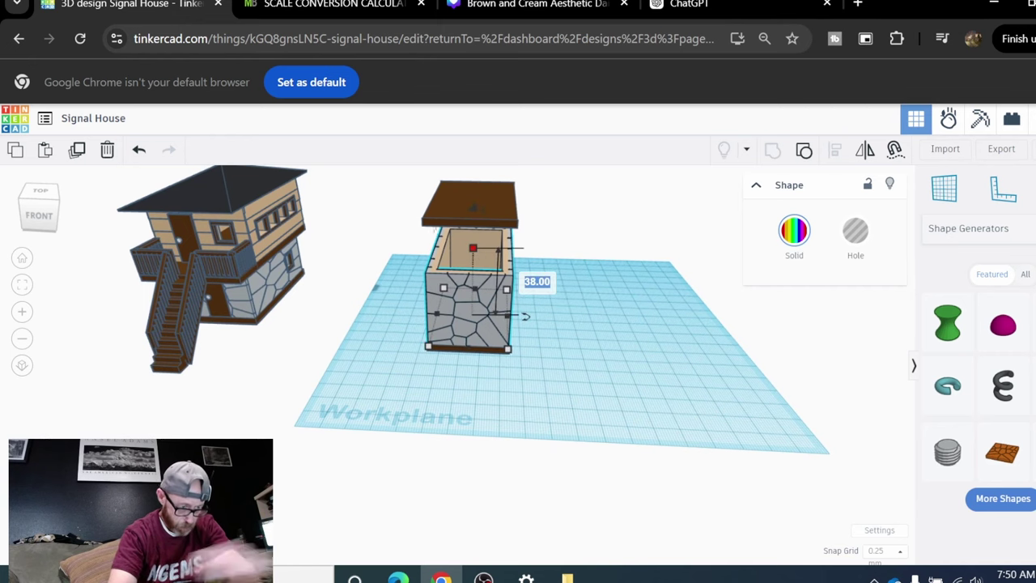
{"action": "type", "text": "28"}
{"action": "key", "text": "Return"}
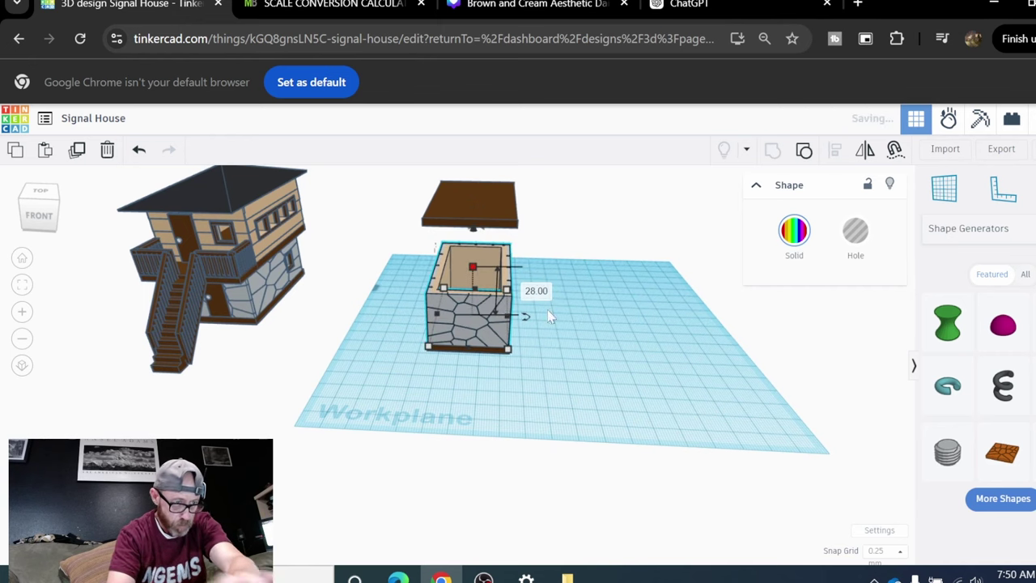
Lower the upper brown slab to 30 mm above the workplane so it rests on top of the stone storey.
{"action": "right_click_drag", "start_coordinate": [565, 404], "coordinate": [488, 327]}
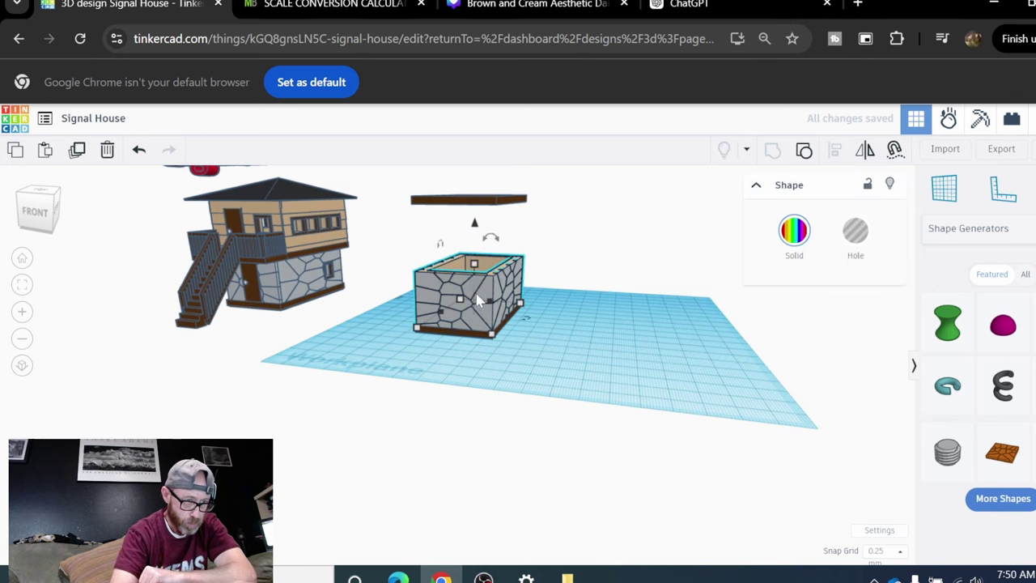
{"action": "mouse_move", "coordinate": [475, 271]}
{"action": "mouse_move", "coordinate": [540, 387]}
{"action": "right_mouse_down"}
{"action": "mouse_move", "coordinate": [543, 377]}
{"action": "mouse_move", "coordinate": [571, 386]}
{"action": "mouse_move", "coordinate": [564, 415]}
{"action": "mouse_move", "coordinate": [541, 402]}
{"action": "right_mouse_up"}
{"action": "left_click", "coordinate": [544, 414]}
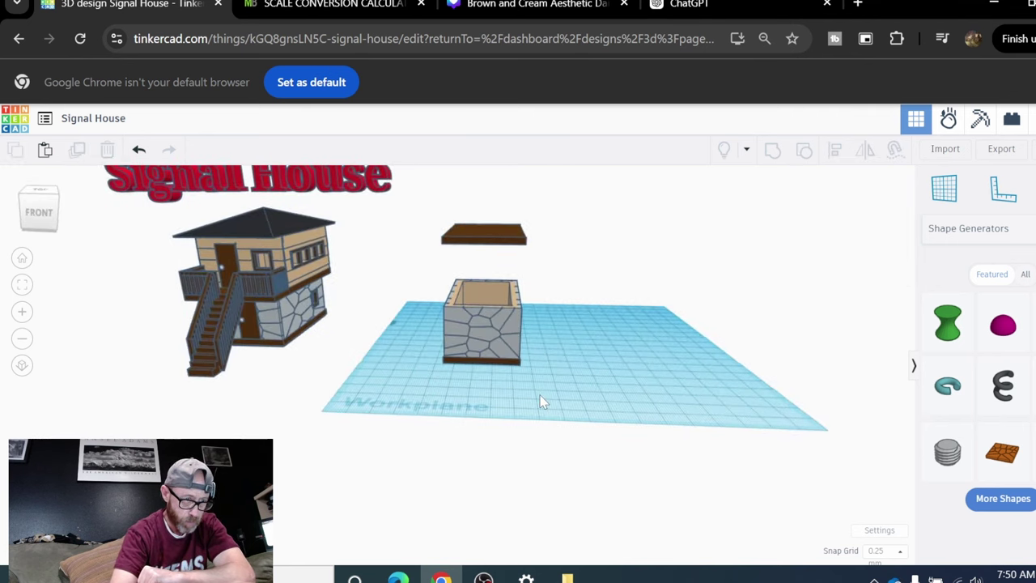
{"action": "left_click", "coordinate": [485, 245]}
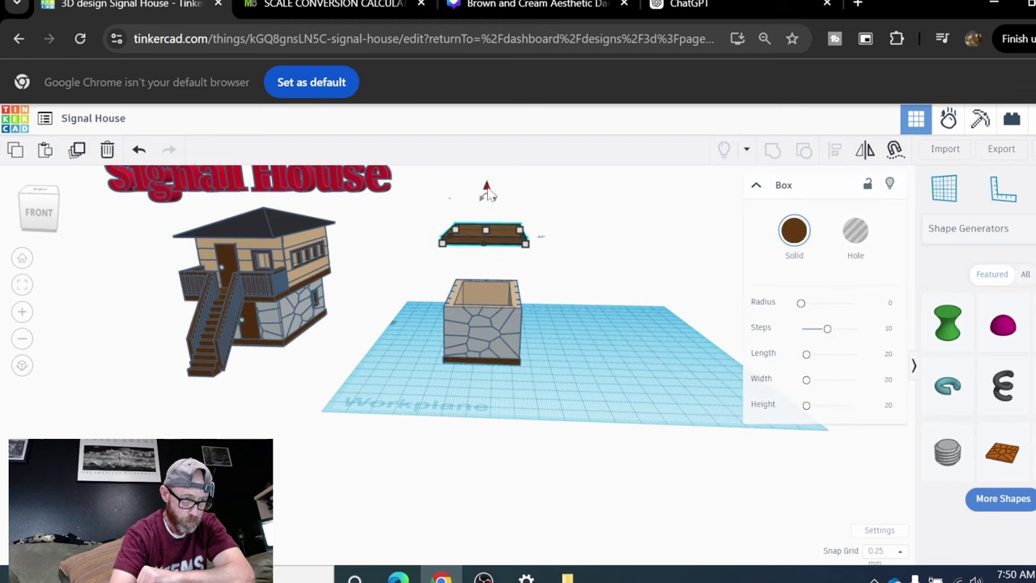
{"action": "left_click_drag", "start_coordinate": [486, 191], "coordinate": [500, 247]}
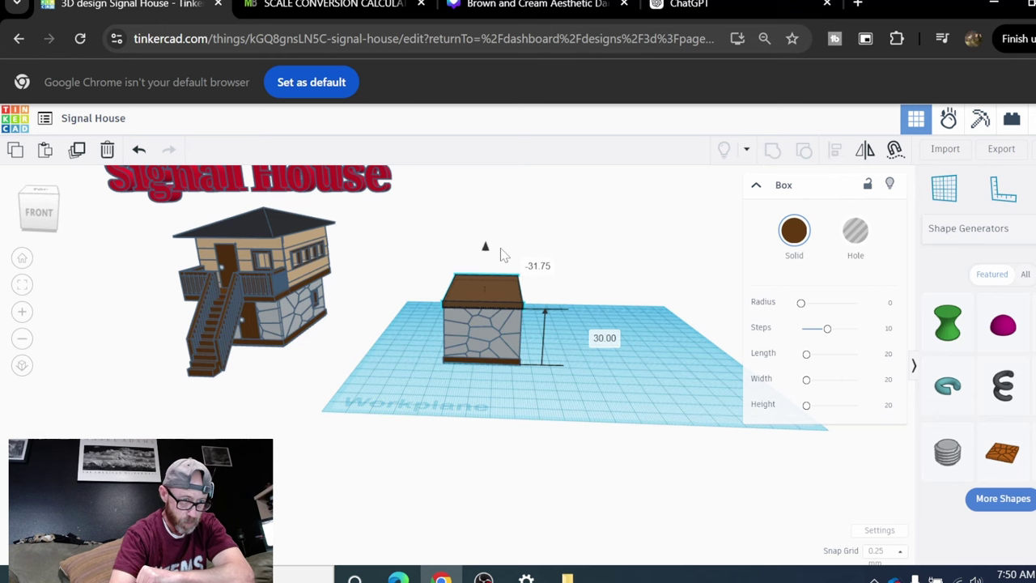
{"action": "left_click", "coordinate": [514, 411]}
Extend the upper brown slab toward the front, setting its length to 90 mm.
{"action": "right_click_drag", "start_coordinate": [514, 411], "coordinate": [520, 419]}
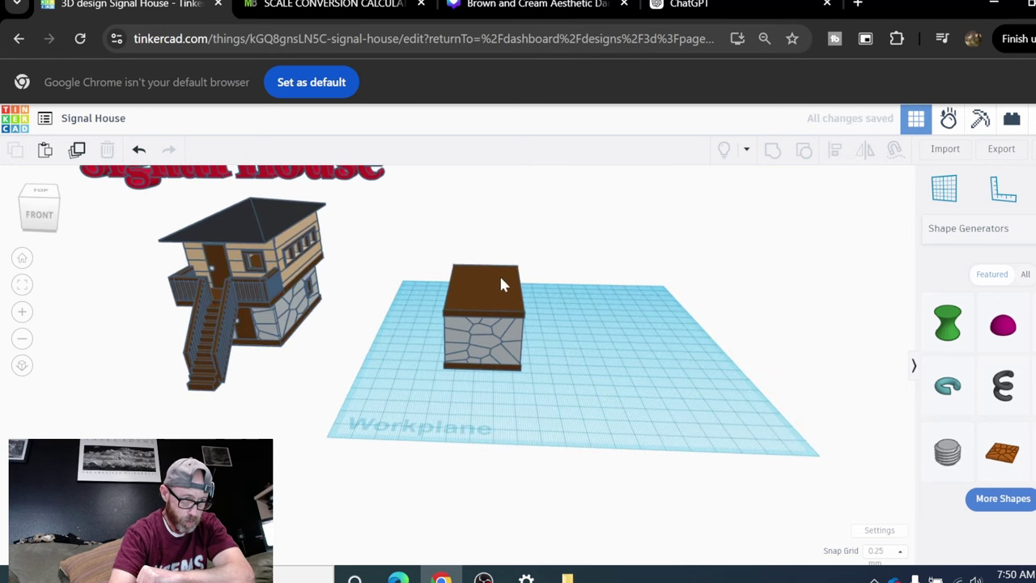
{"action": "left_click", "coordinate": [499, 274]}
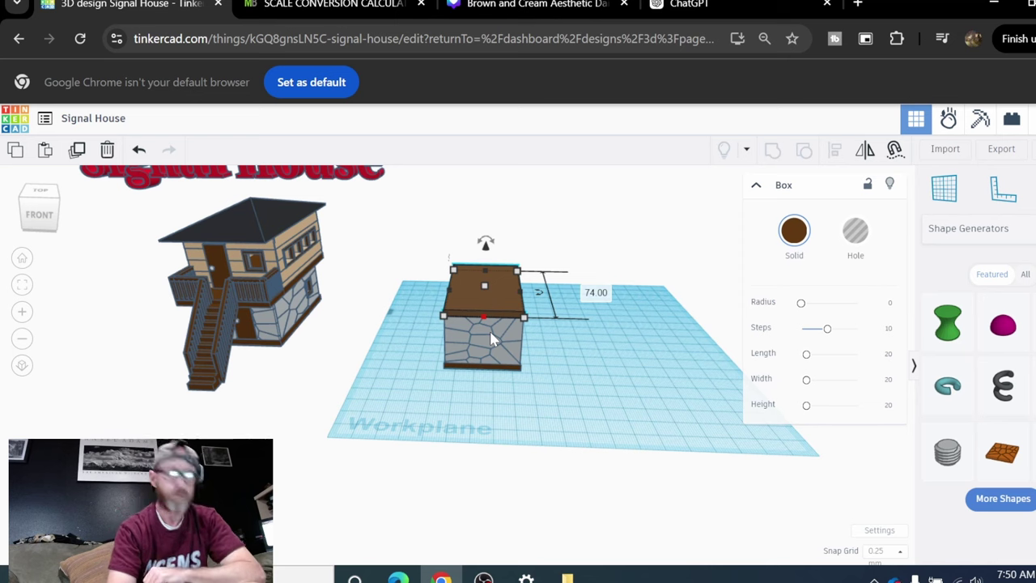
{"action": "left_click", "coordinate": [596, 292]}
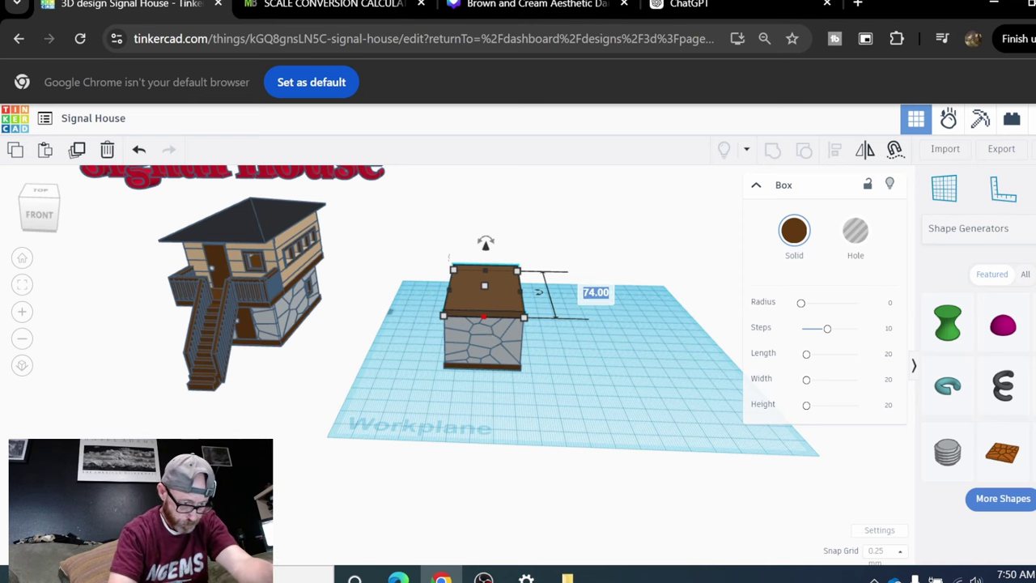
{"action": "type", "text": "30"}
{"action": "key", "text": "Return"}
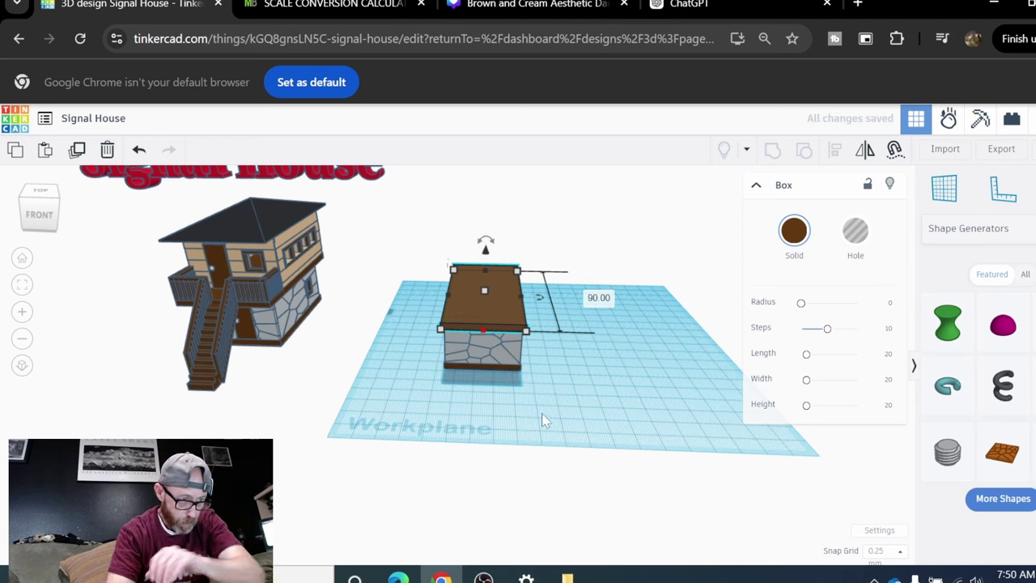
Widen the upper brown slab to 45 mm on one long side and to 50 mm on the opposite side, overhanging both.
{"action": "right_click_drag", "start_coordinate": [541, 418], "coordinate": [670, 407]}
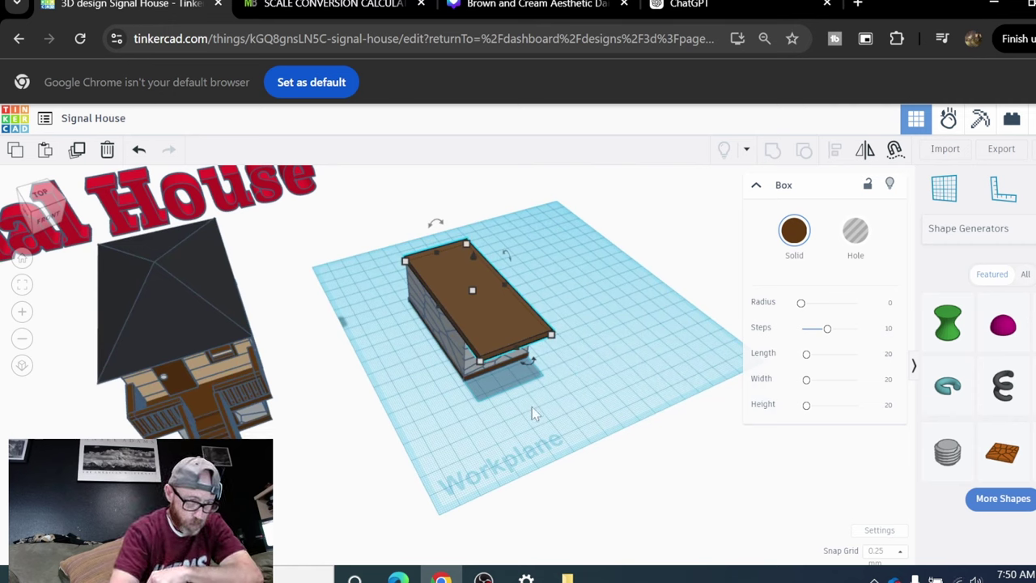
{"action": "mouse_move", "coordinate": [440, 306]}
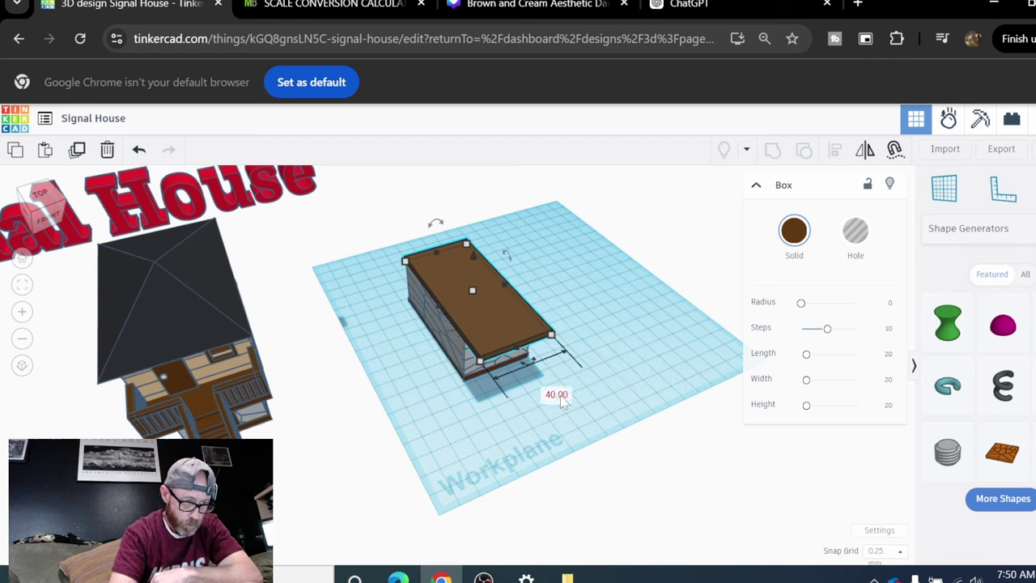
{"action": "type", "text": "4"}
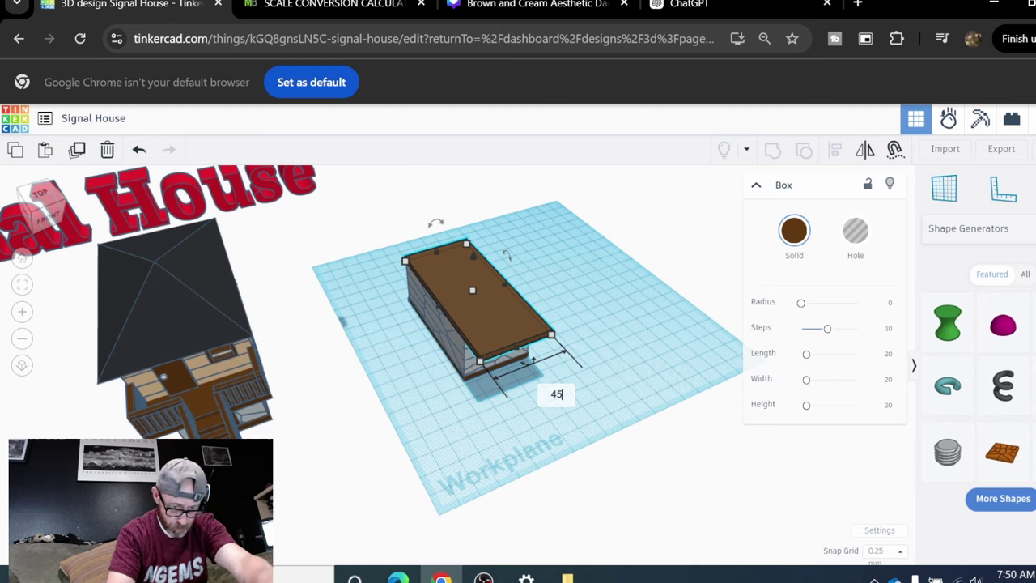
{"action": "type", "text": "5"}
{"action": "key", "text": "Return"}
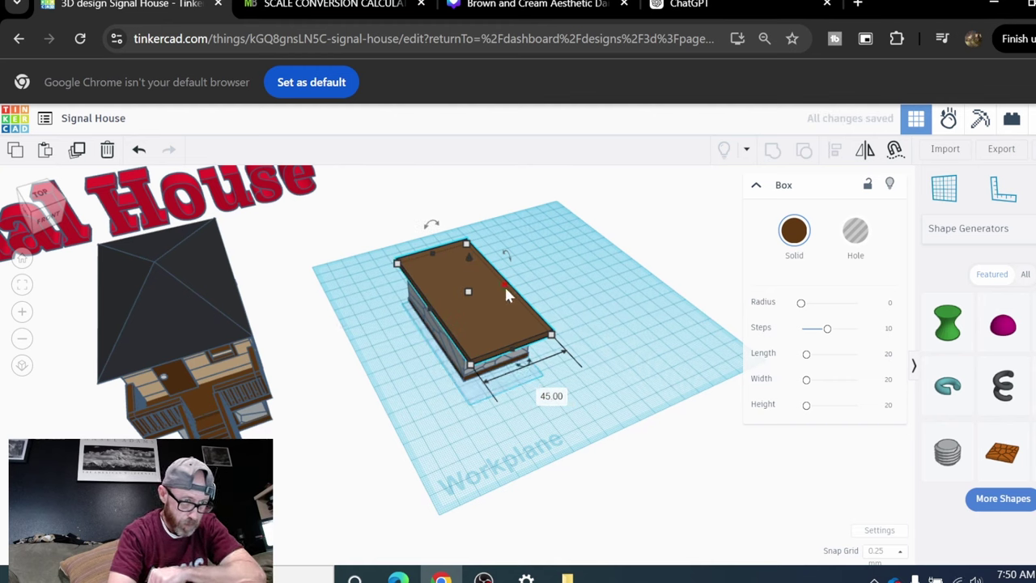
{"action": "left_click", "coordinate": [547, 396]}
{"action": "type", "text": "50"}
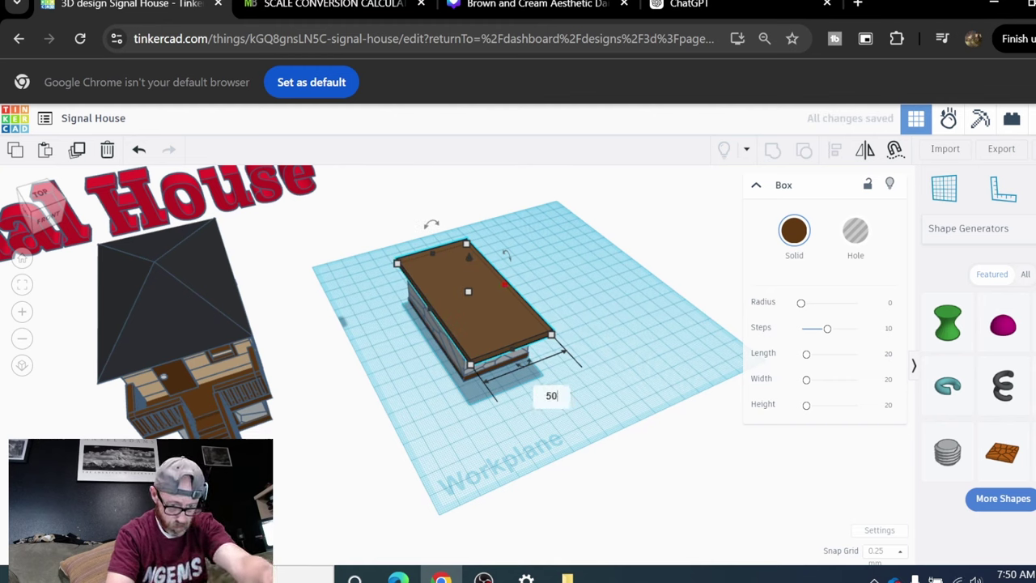
{"action": "key", "text": "Return"}
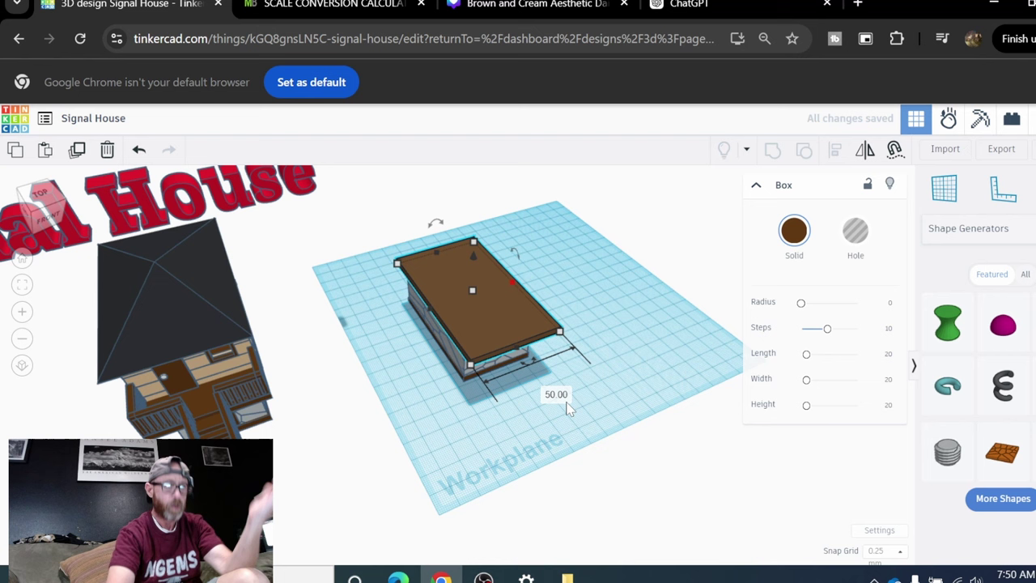
{"action": "left_click", "coordinate": [483, 445]}
Add a solid box from the Basic Shapes collection to the empty workplane area beside the signal house.
{"action": "right_click_drag", "start_coordinate": [463, 404], "coordinate": [587, 409]}
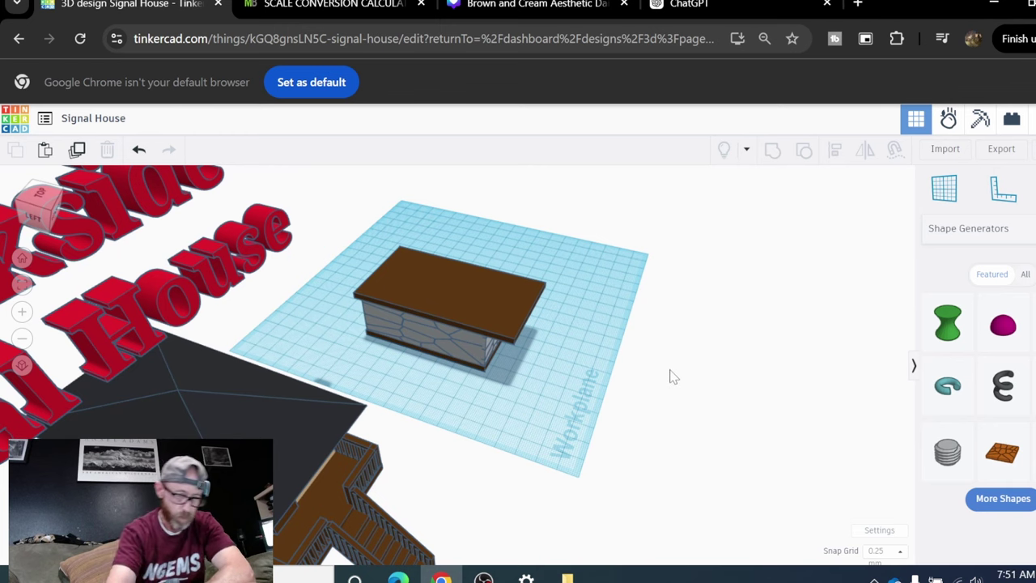
{"action": "scroll", "coordinate": [723, 294], "scroll_direction": "down", "scroll_amount": 2}
{"action": "right_click_drag", "start_coordinate": [648, 289], "coordinate": [469, 284]}
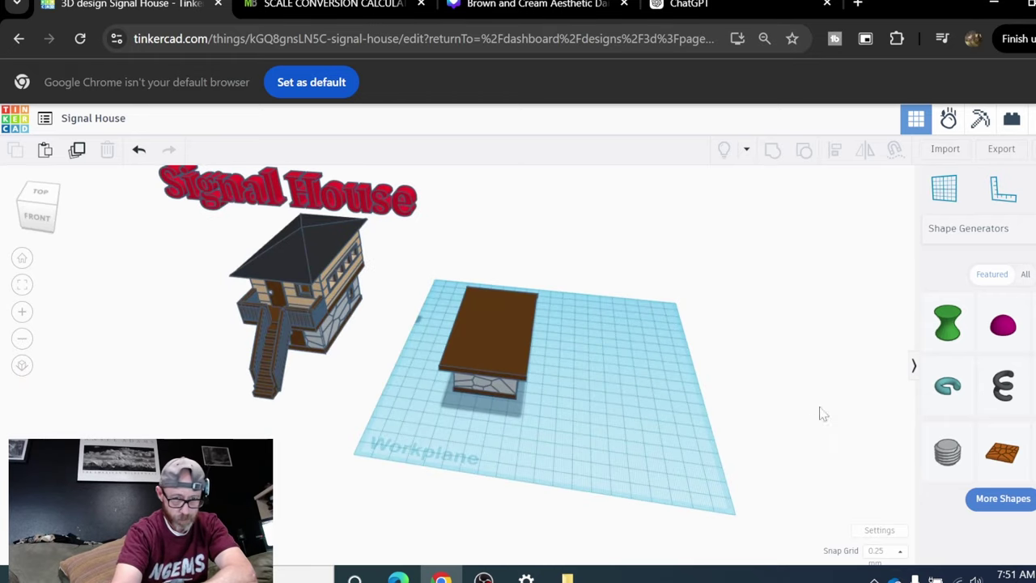
{"action": "left_click", "coordinate": [1011, 228]}
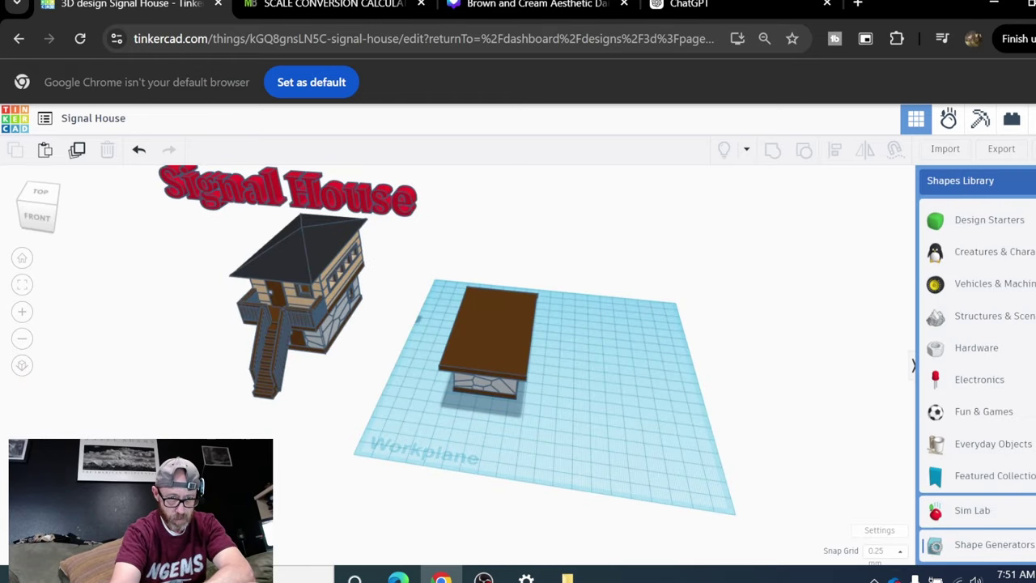
{"action": "left_click", "coordinate": [986, 284]}
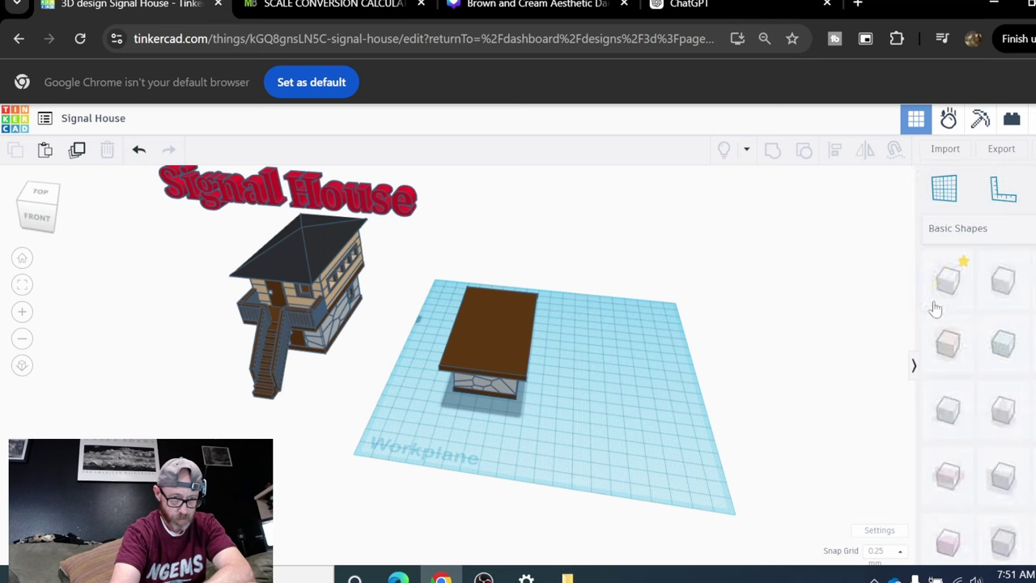
{"action": "left_click", "coordinate": [1033, 282]}
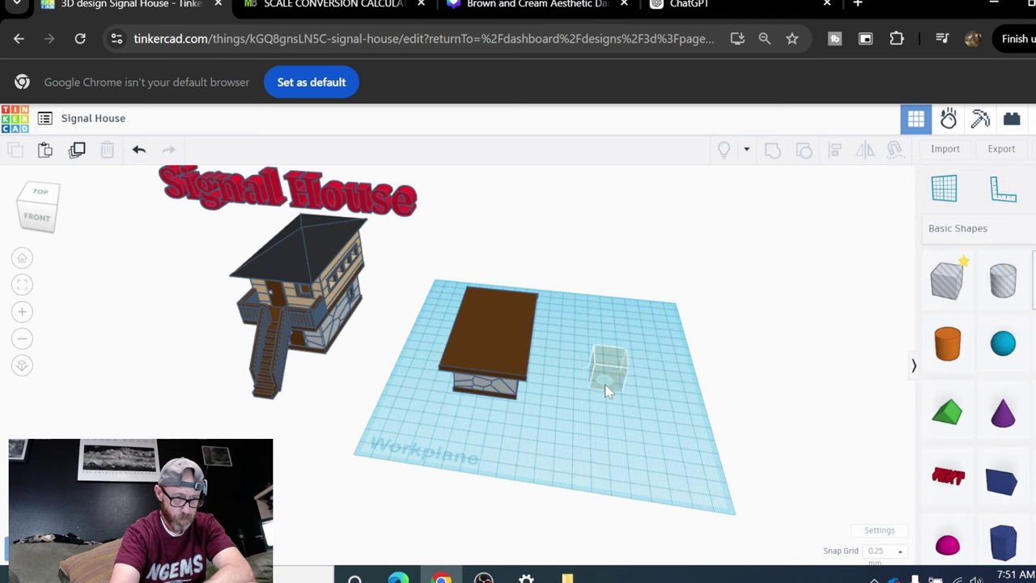
{"action": "left_click", "coordinate": [605, 385]}
Set the new red box's footprint to 70 mm long and 48 mm wide.
{"action": "scroll", "coordinate": [657, 455], "scroll_direction": "up", "scroll_amount": 1}
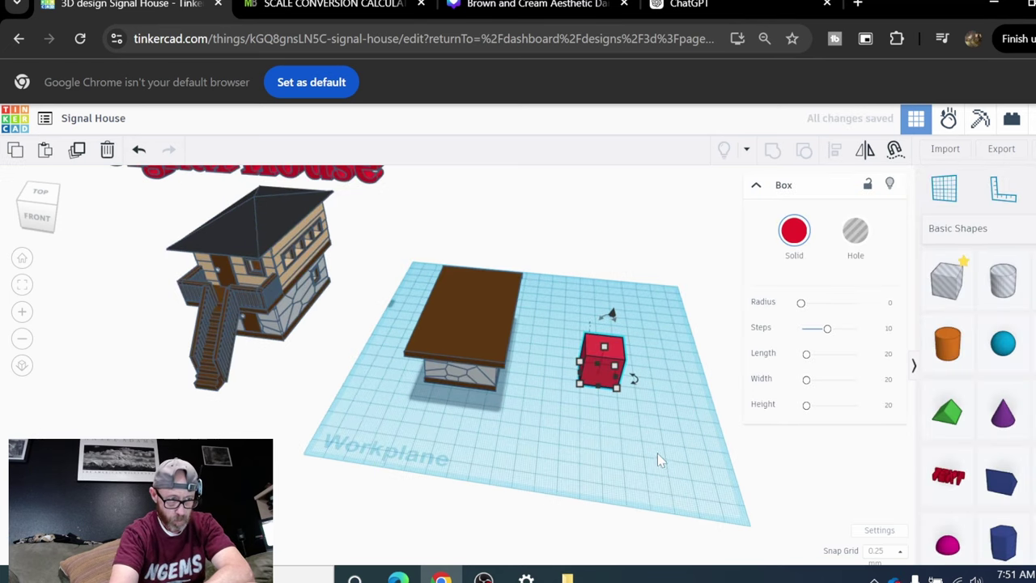
{"action": "left_click", "coordinate": [620, 399]}
{"action": "left_click", "coordinate": [606, 386]}
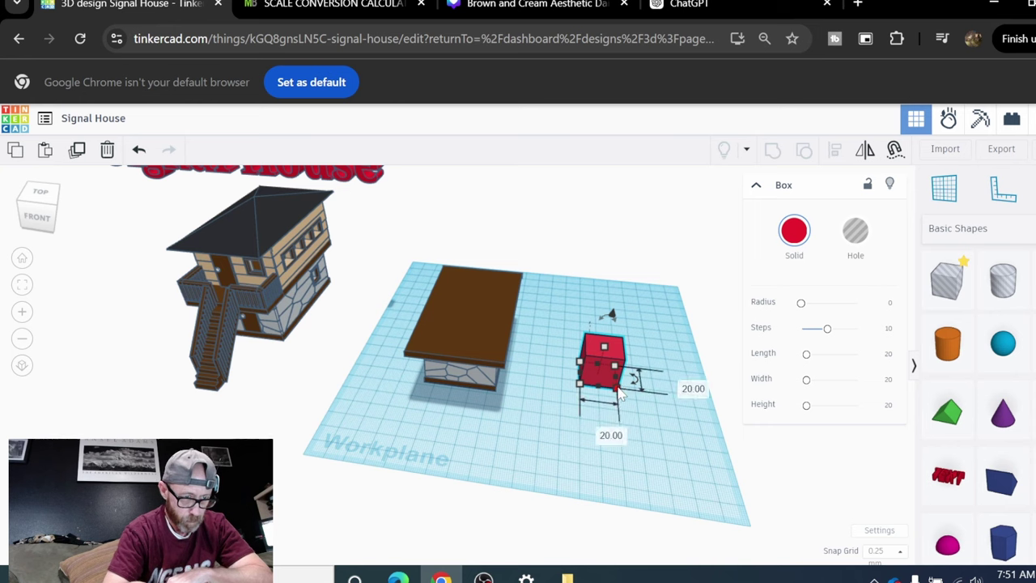
{"action": "left_click", "coordinate": [682, 384]}
{"action": "type", "text": "7"}
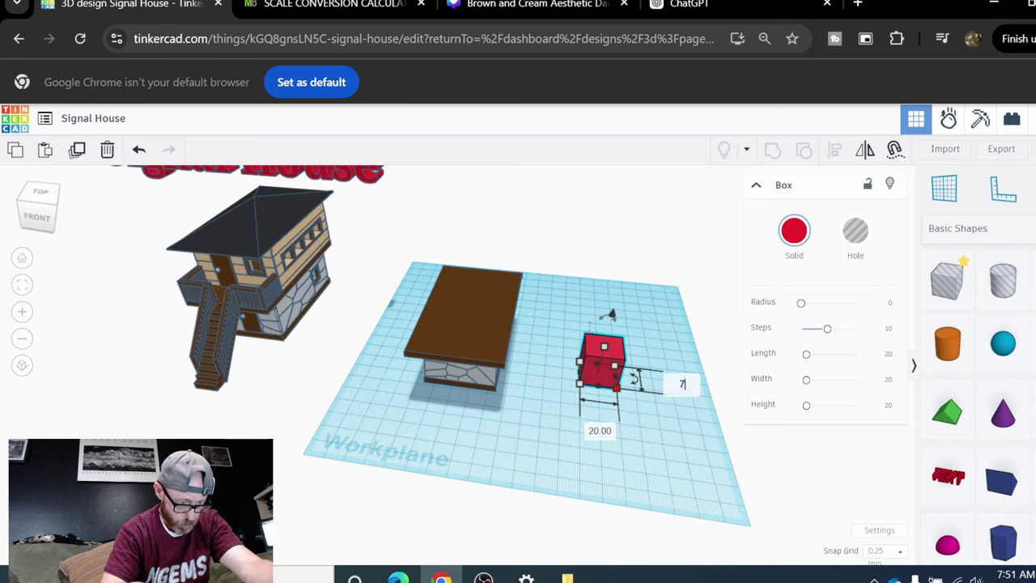
{"action": "type", "text": "0"}
{"action": "key", "text": "Return"}
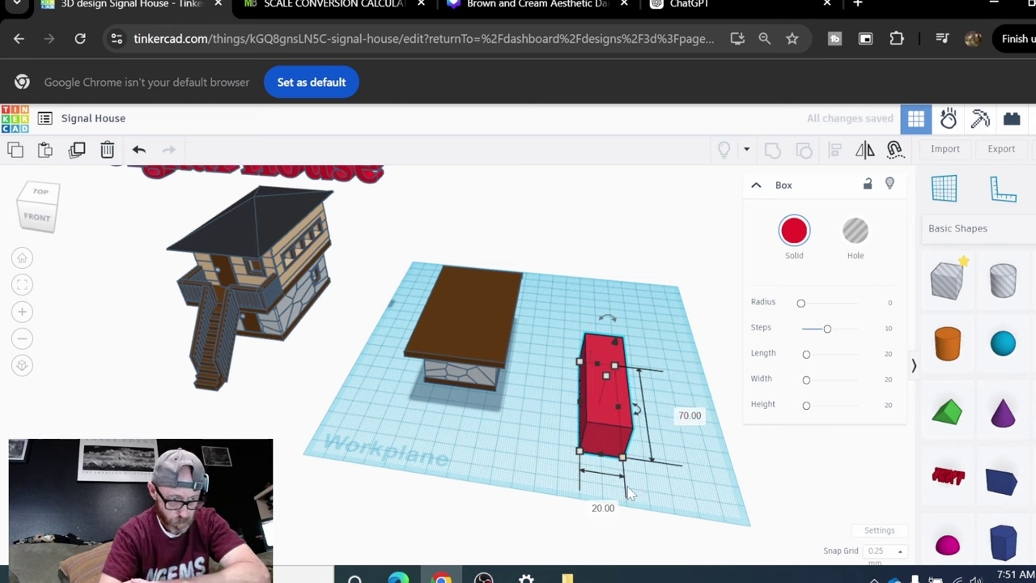
{"action": "left_click", "coordinate": [603, 510]}
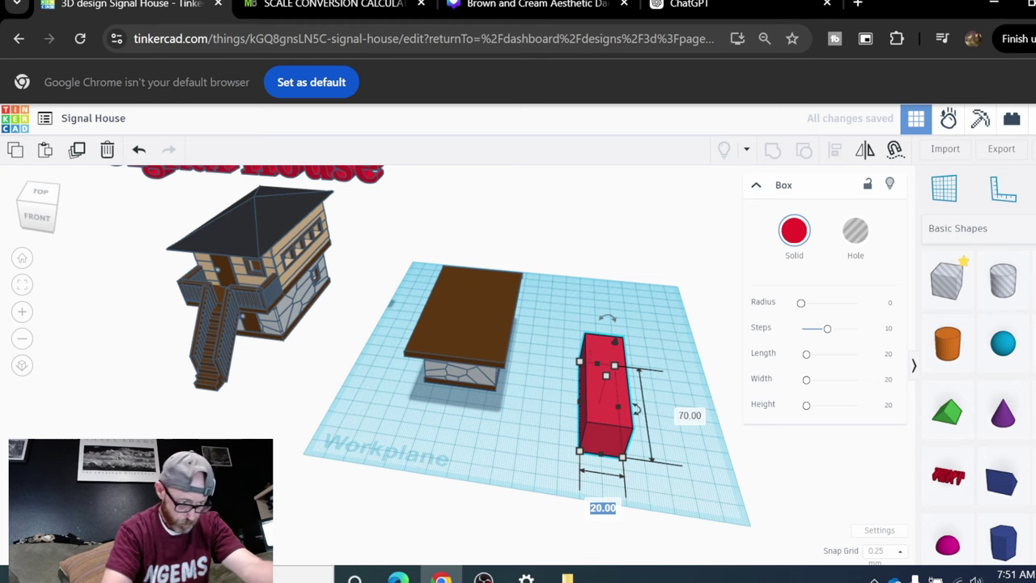
{"action": "type", "text": "48"}
{"action": "key", "text": "Return"}
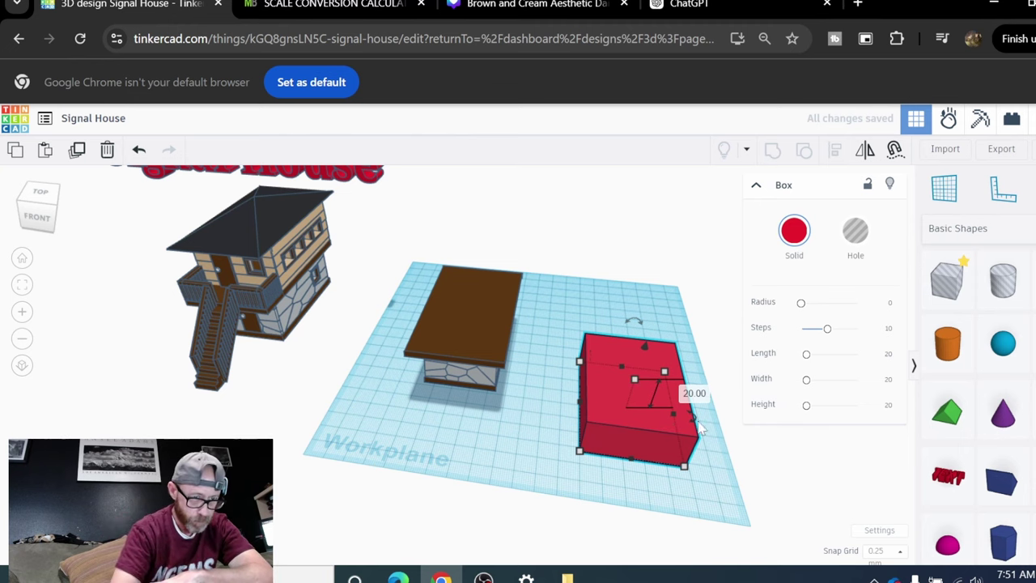
Set the height of the red box to 30 mm.
{"action": "left_click", "coordinate": [693, 394]}
{"action": "type", "text": "3"}
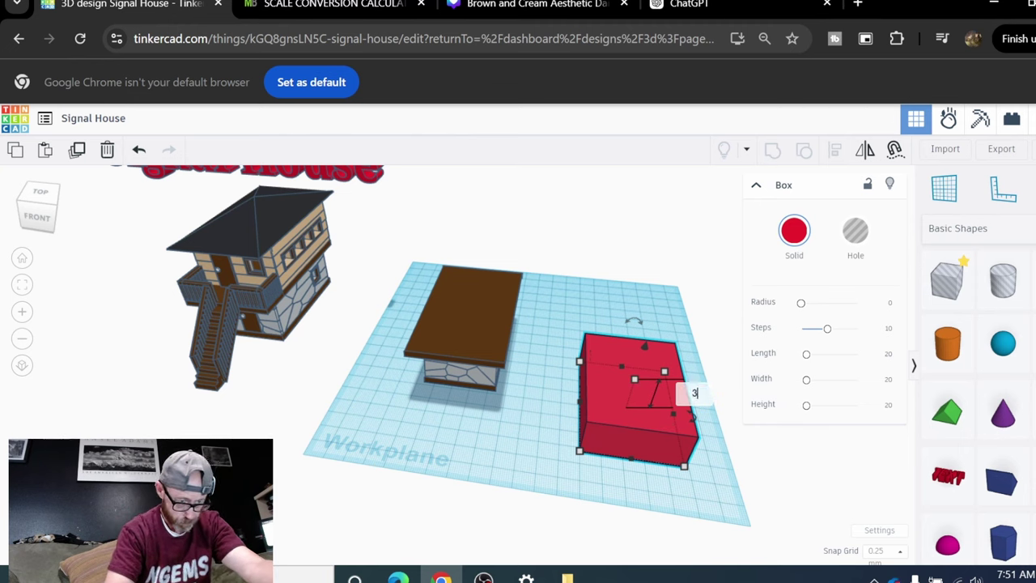
{"action": "key", "text": "Return"}
{"action": "left_click", "coordinate": [629, 531]}
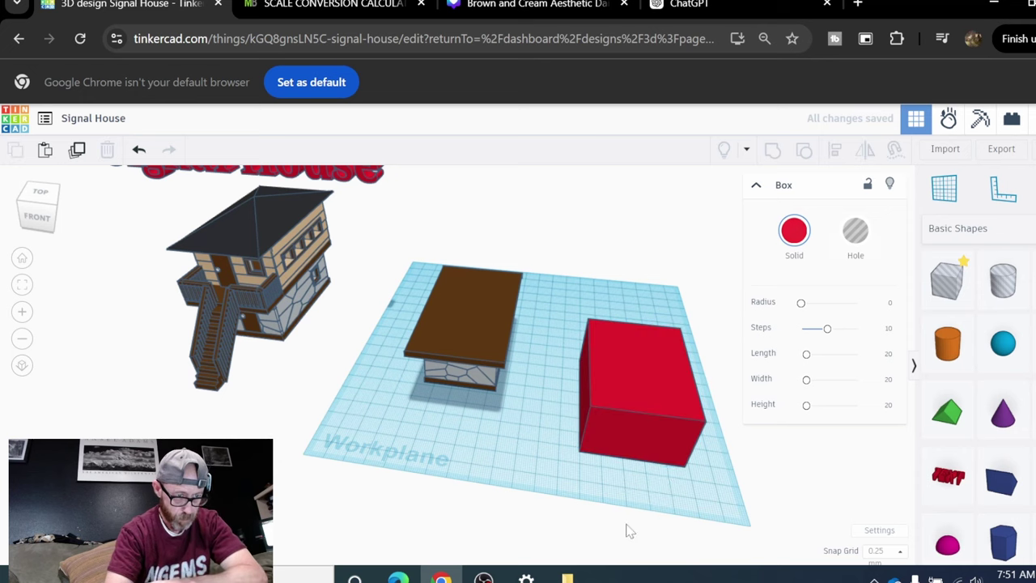
Duplicate the red box in place and turn the copy into a hole.
{"action": "scroll", "coordinate": [637, 518], "scroll_direction": "down", "scroll_amount": 1}
{"action": "right_click_drag", "start_coordinate": [650, 513], "coordinate": [590, 497]}
{"action": "left_click", "coordinate": [524, 392]}
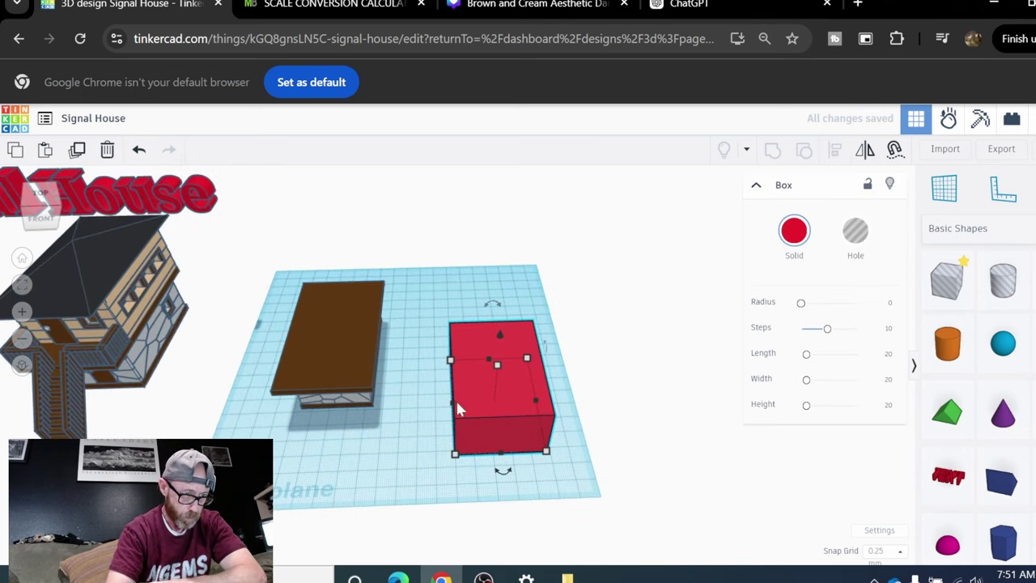
{"action": "left_click", "coordinate": [79, 156]}
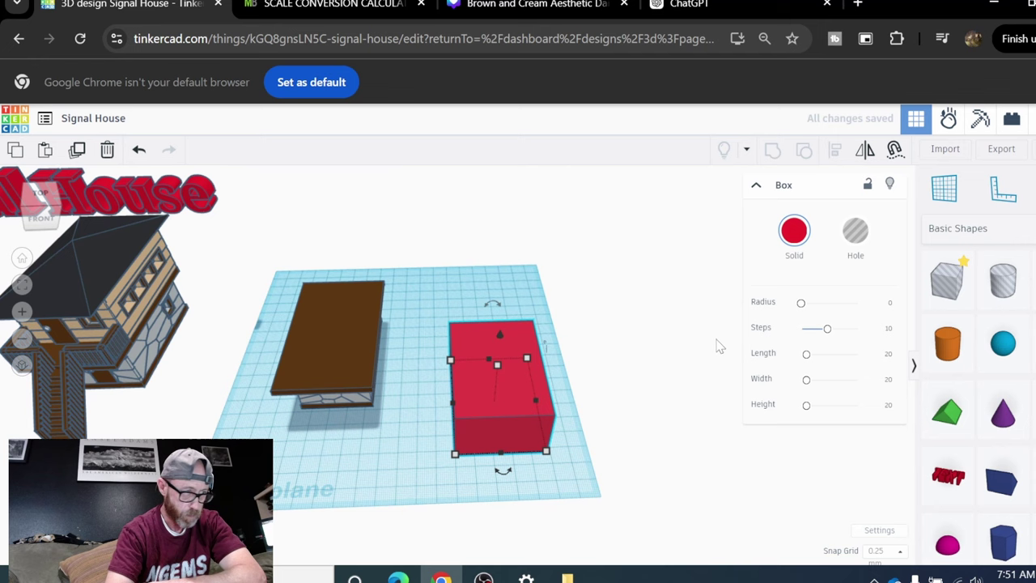
{"action": "left_click", "coordinate": [856, 231]}
{"action": "scroll", "coordinate": [575, 414], "scroll_direction": "up", "scroll_amount": 1}
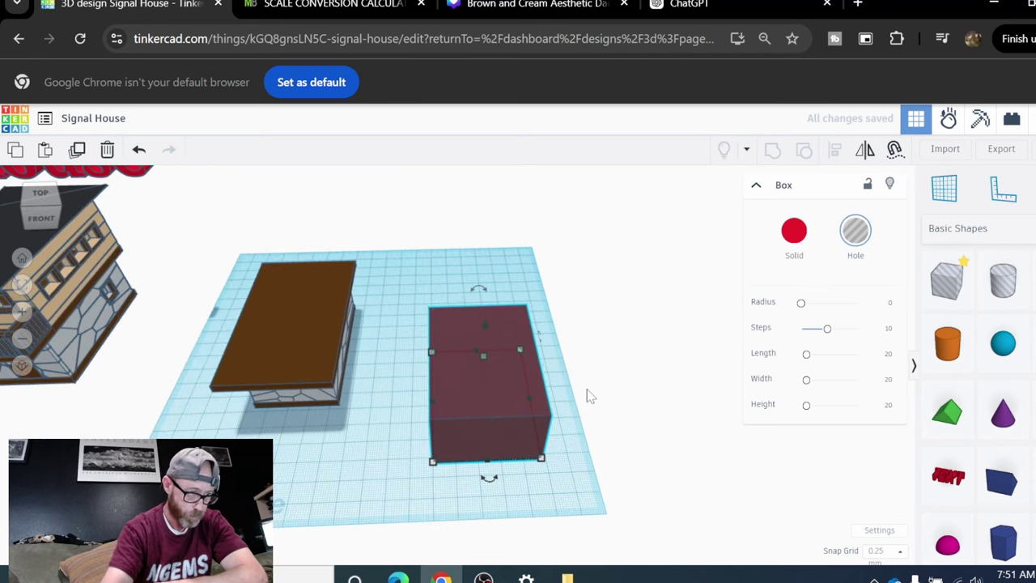
{"action": "right_click_drag", "start_coordinate": [584, 394], "coordinate": [581, 415]}
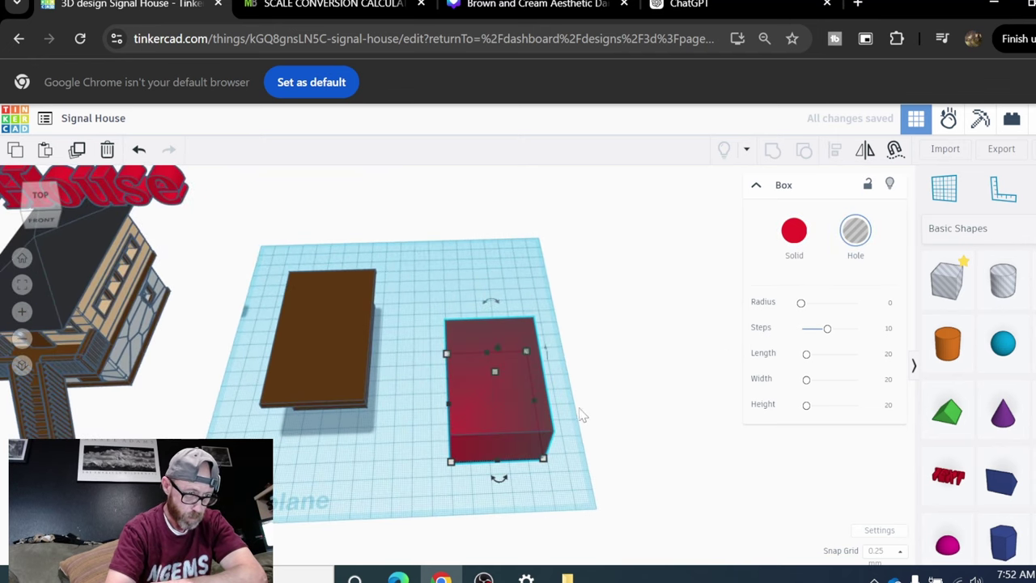
Shrink the hole box inward from the front to 67 mm long and from one side to 45 mm wide.
{"action": "left_click", "coordinate": [497, 460]}
{"action": "left_click", "coordinate": [383, 406]}
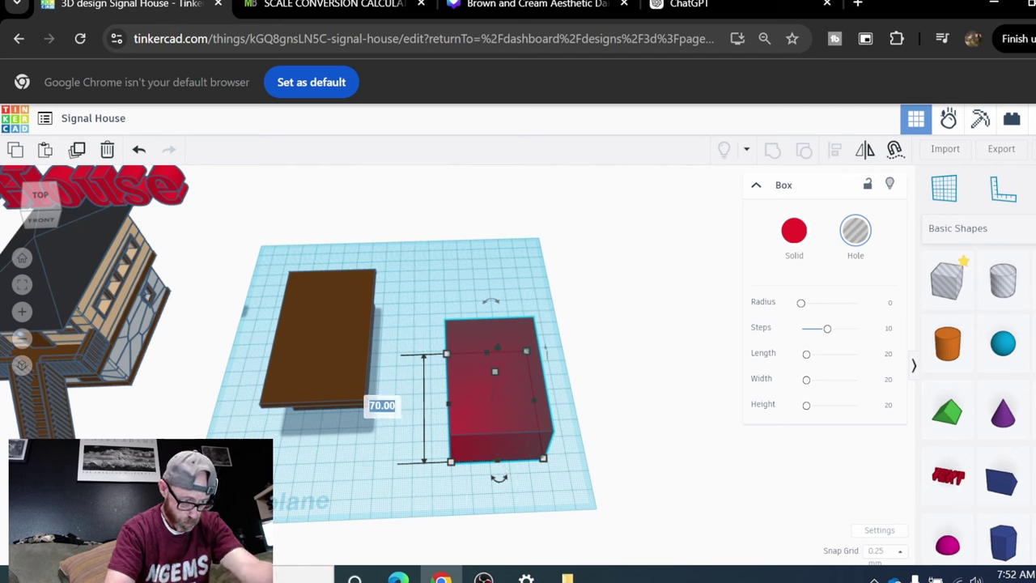
{"action": "type", "text": "67"}
{"action": "key", "text": "Return"}
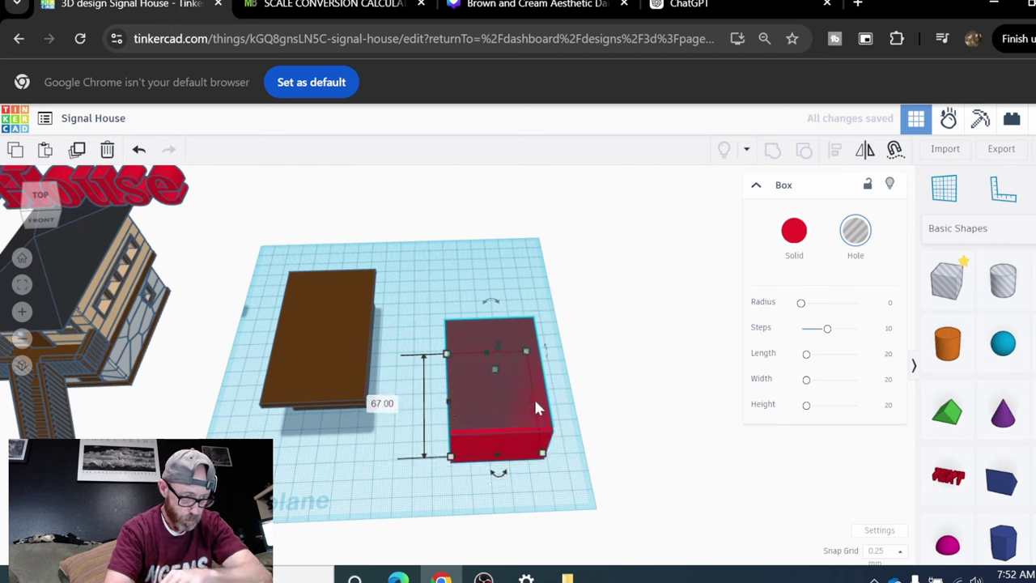
{"action": "left_click", "coordinate": [502, 510]}
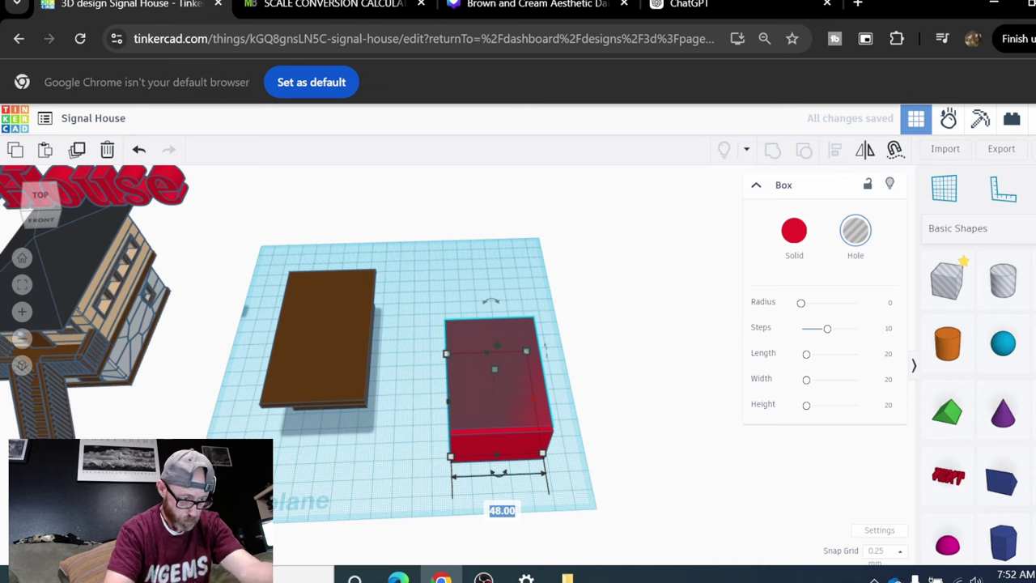
{"action": "type", "text": "45"}
{"action": "key", "text": "Return"}
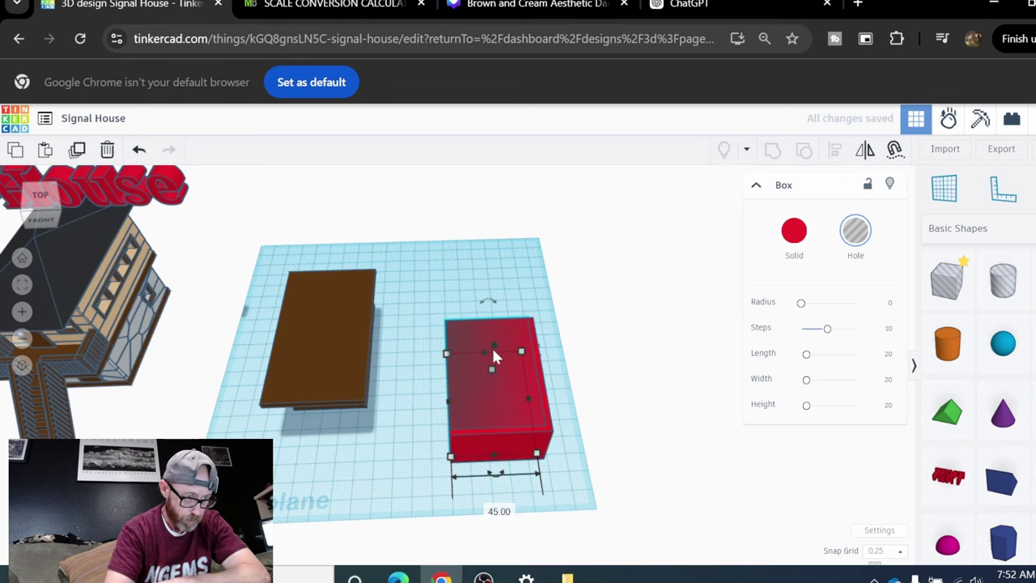
Shrink the hole box from the back to 64 mm long and from the opposite side to 42 mm wide.
{"action": "mouse_move", "coordinate": [485, 353]}
{"action": "left_click", "coordinate": [382, 403]}
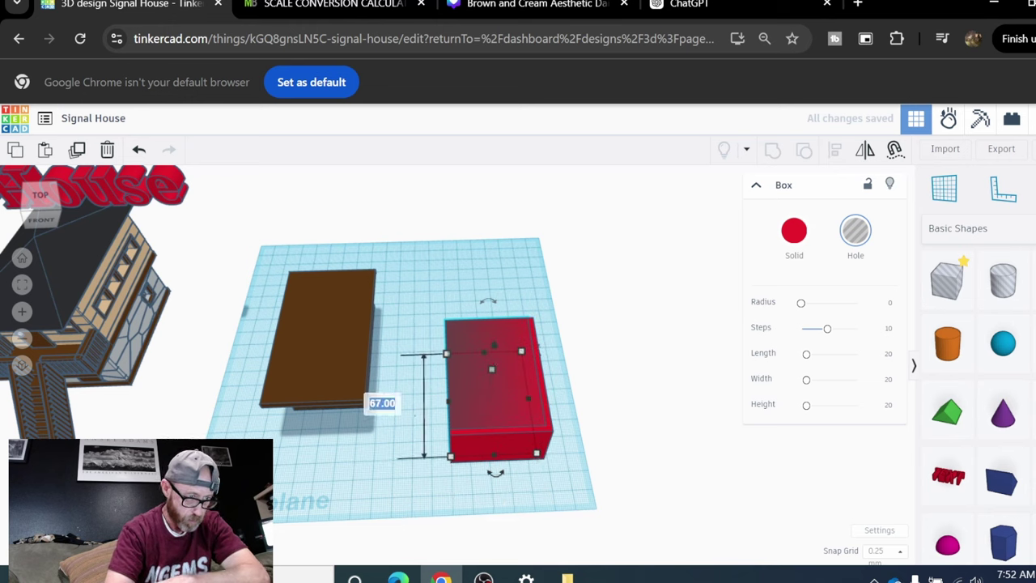
{"action": "type", "text": "64"}
{"action": "key", "text": "Return"}
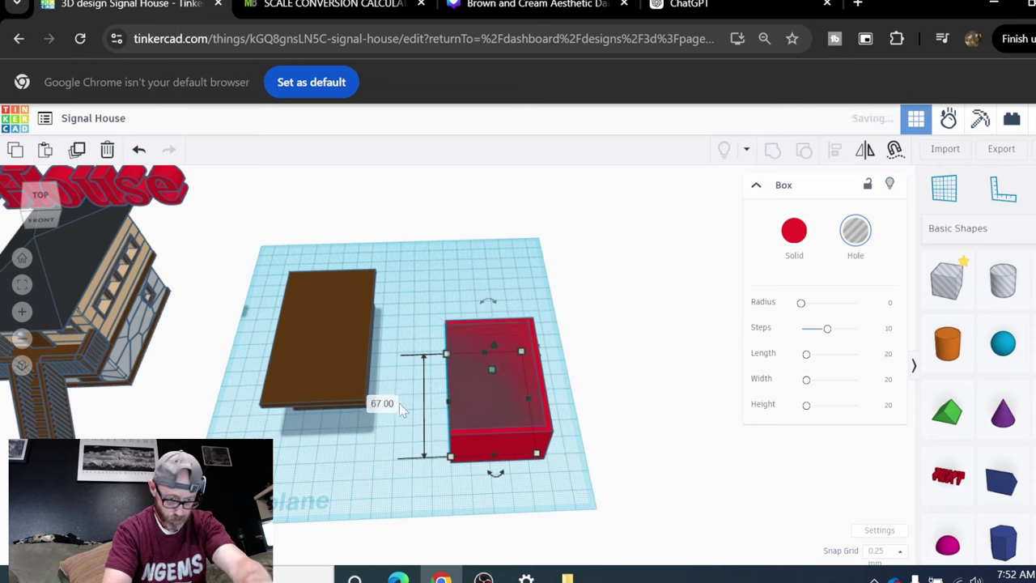
{"action": "left_click", "coordinate": [499, 510]}
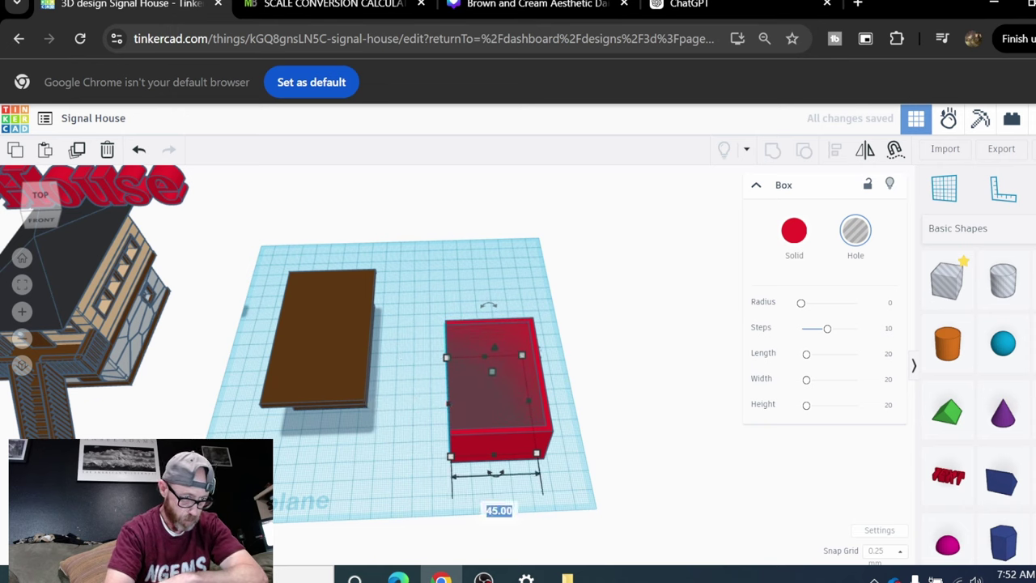
{"action": "type", "text": "42"}
{"action": "key", "text": "Return"}
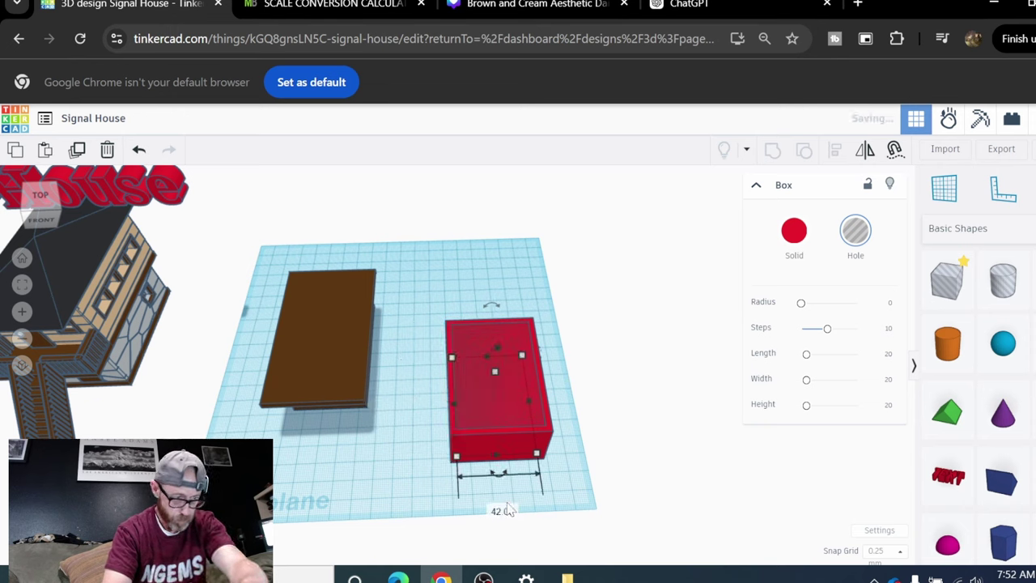
Extend the hole box above the red box's top and lower its base to 5 mm below the workplane.
{"action": "left_click", "coordinate": [623, 483]}
{"action": "left_click", "coordinate": [502, 405]}
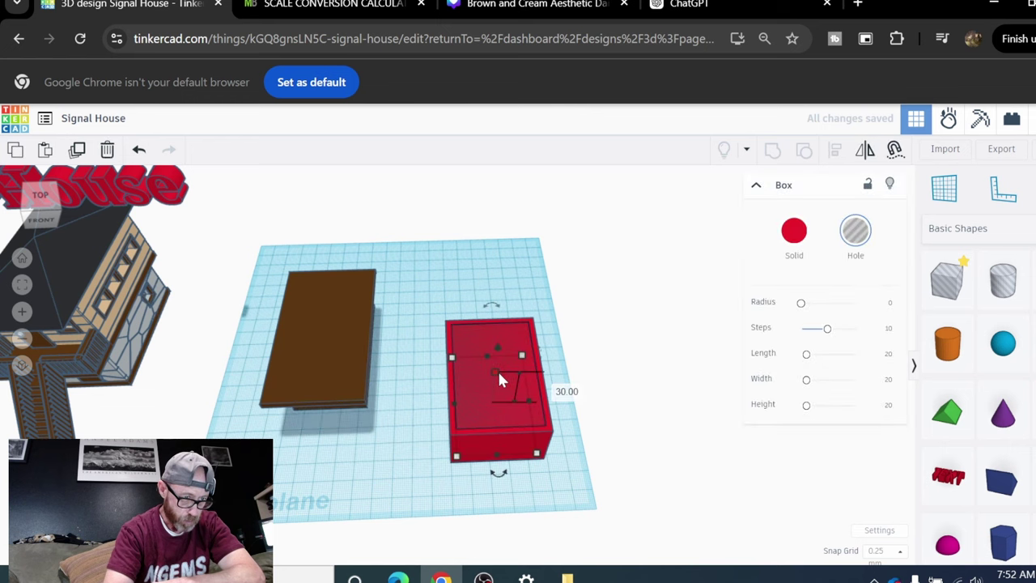
{"action": "left_click_drag", "start_coordinate": [499, 358], "coordinate": [499, 338]}
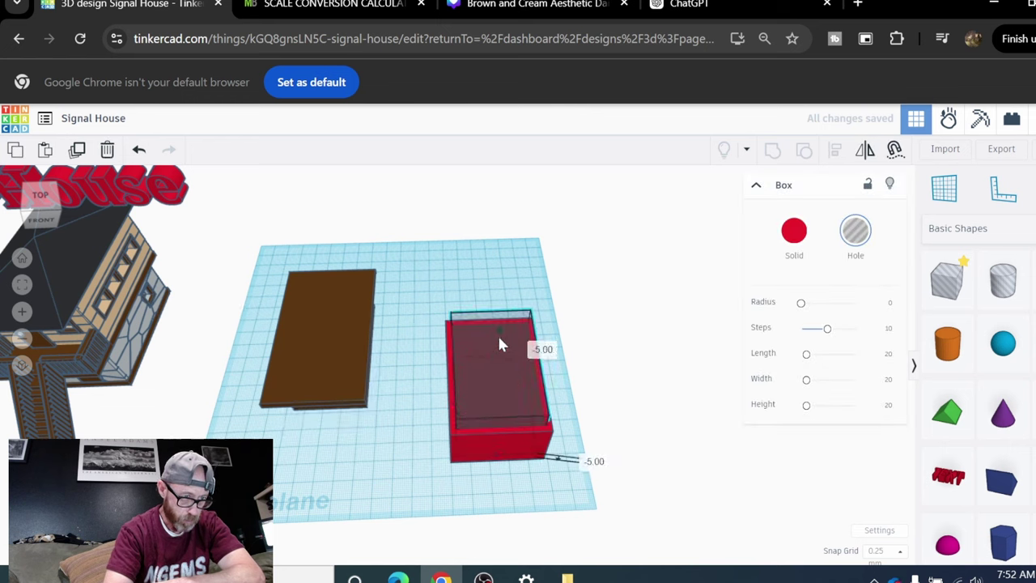
Group the hole box with the red box to cut out a hollow four-walled shell.
{"action": "left_click", "coordinate": [432, 286]}
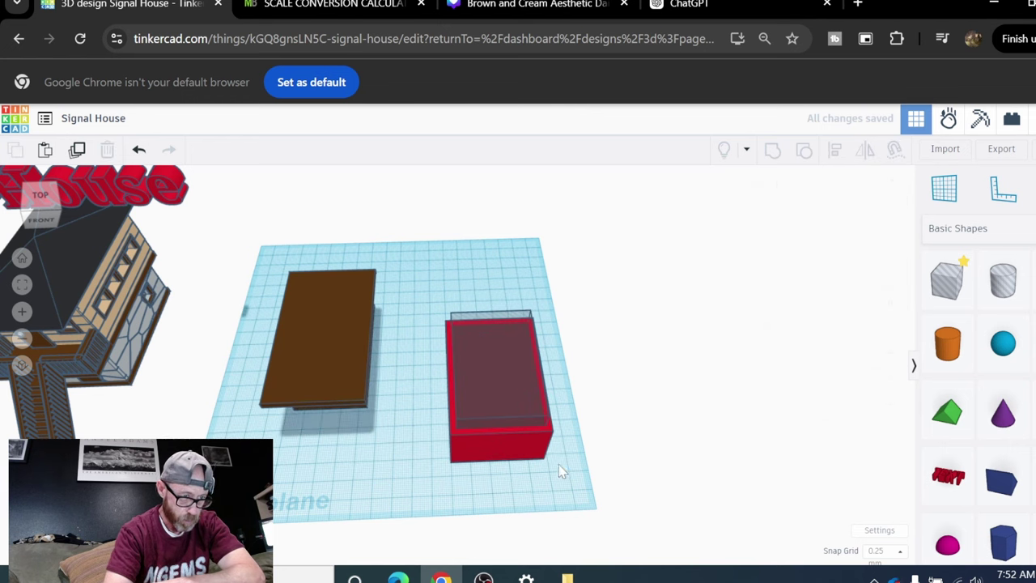
{"action": "left_click_drag", "start_coordinate": [444, 271], "coordinate": [537, 495]}
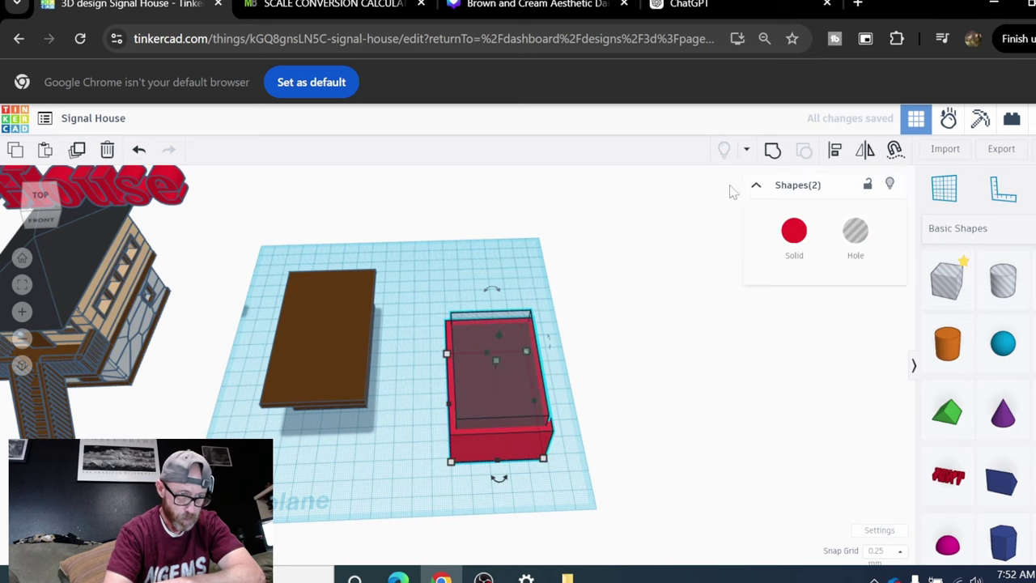
{"action": "left_click", "coordinate": [773, 152]}
{"action": "left_click", "coordinate": [581, 458]}
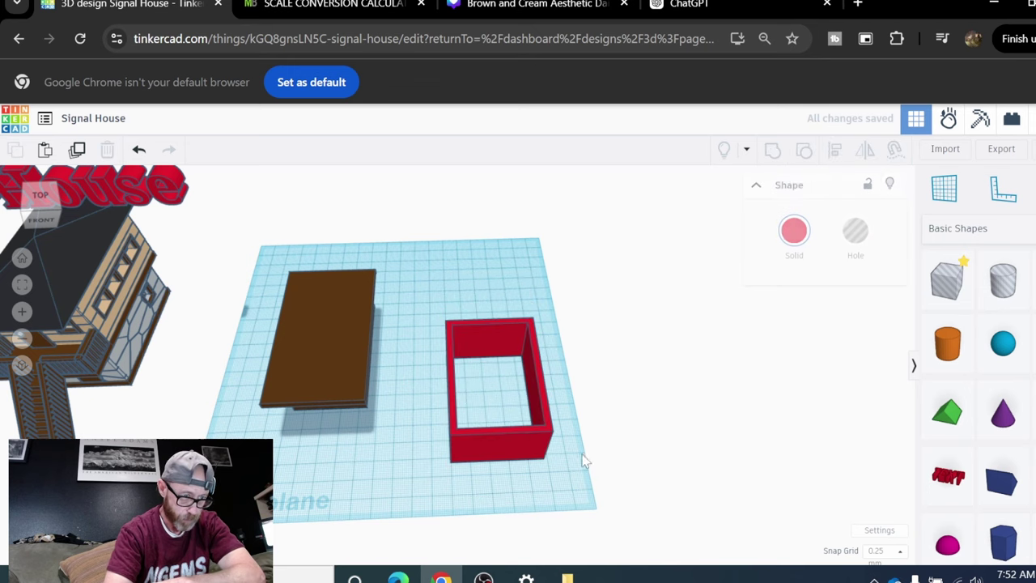
Recolour the hollow wall shell with the light tan preset.
{"action": "left_click", "coordinate": [532, 438]}
{"action": "left_click", "coordinate": [794, 231]}
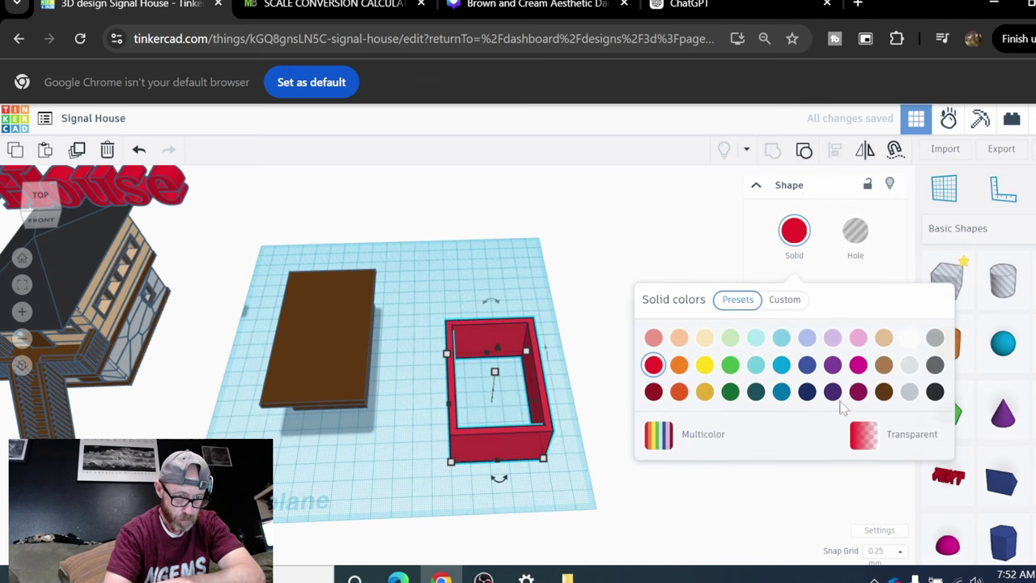
{"action": "left_click", "coordinate": [884, 338]}
{"action": "left_click", "coordinate": [577, 489]}
{"action": "right_click_drag", "start_coordinate": [585, 478], "coordinate": [489, 421]}
{"action": "scroll", "coordinate": [494, 426], "scroll_direction": "down", "scroll_amount": 1}
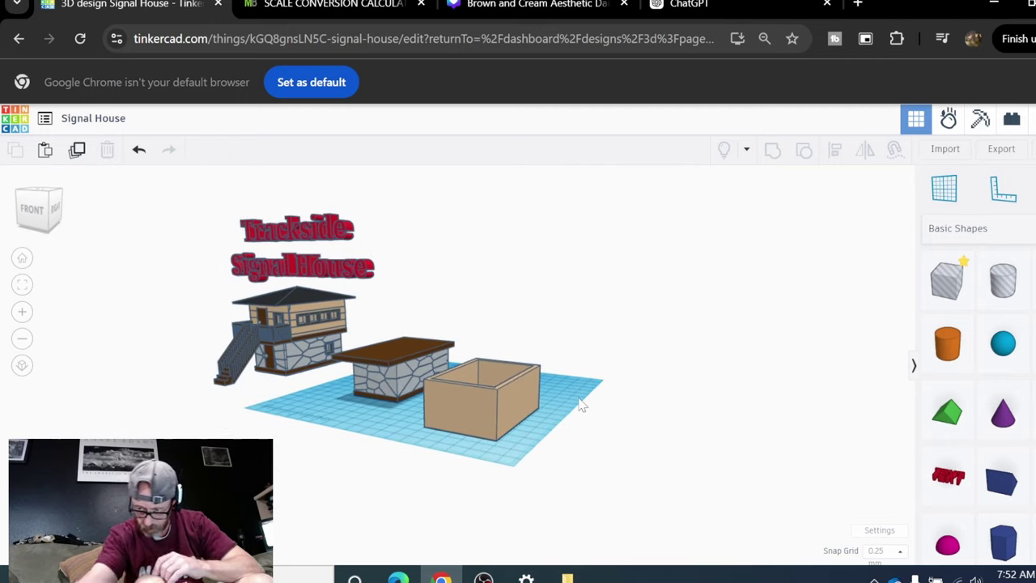
{"action": "left_click", "coordinate": [483, 402]}
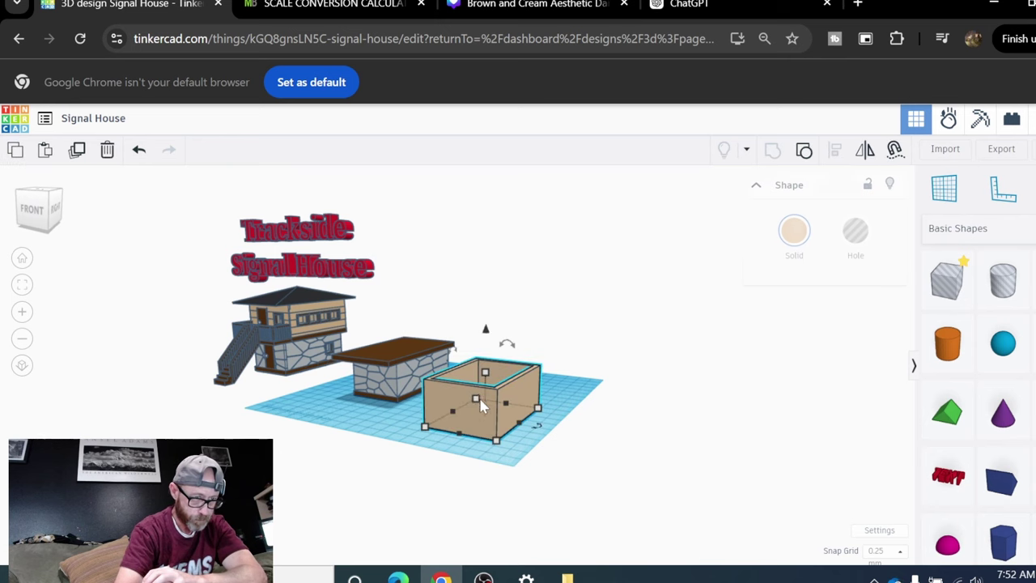
{"action": "left_click_drag", "start_coordinate": [486, 332], "coordinate": [485, 267]}
{"action": "right_click_drag", "start_coordinate": [526, 335], "coordinate": [563, 366]}
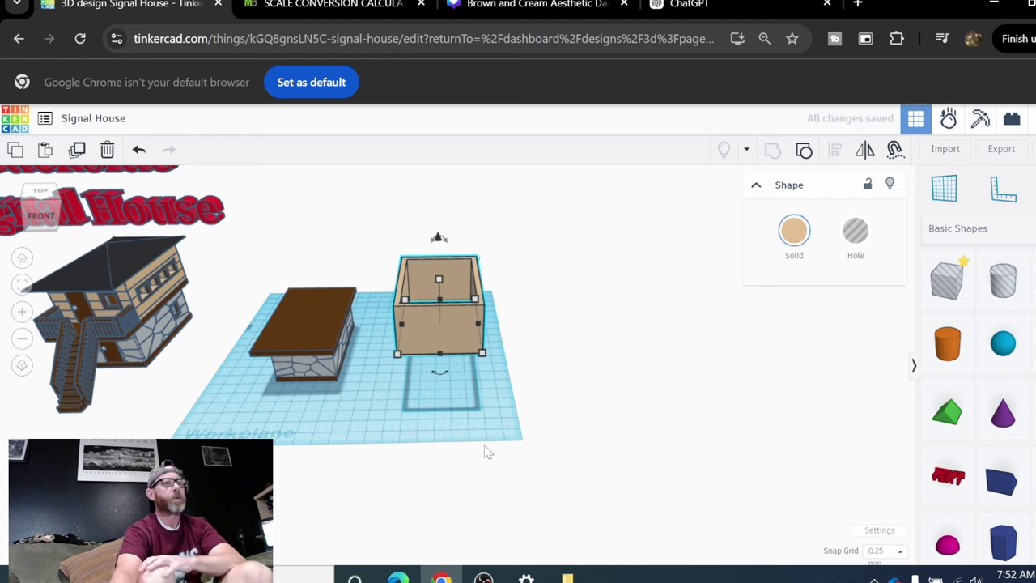
{"action": "scroll", "coordinate": [488, 435], "scroll_direction": "up", "scroll_amount": 1}
{"action": "right_click_drag", "start_coordinate": [486, 432], "coordinate": [444, 416]}
{"action": "scroll", "coordinate": [467, 380], "scroll_direction": "down", "scroll_amount": 1}
{"action": "middle_click_drag", "start_coordinate": [476, 381], "coordinate": [477, 478]}
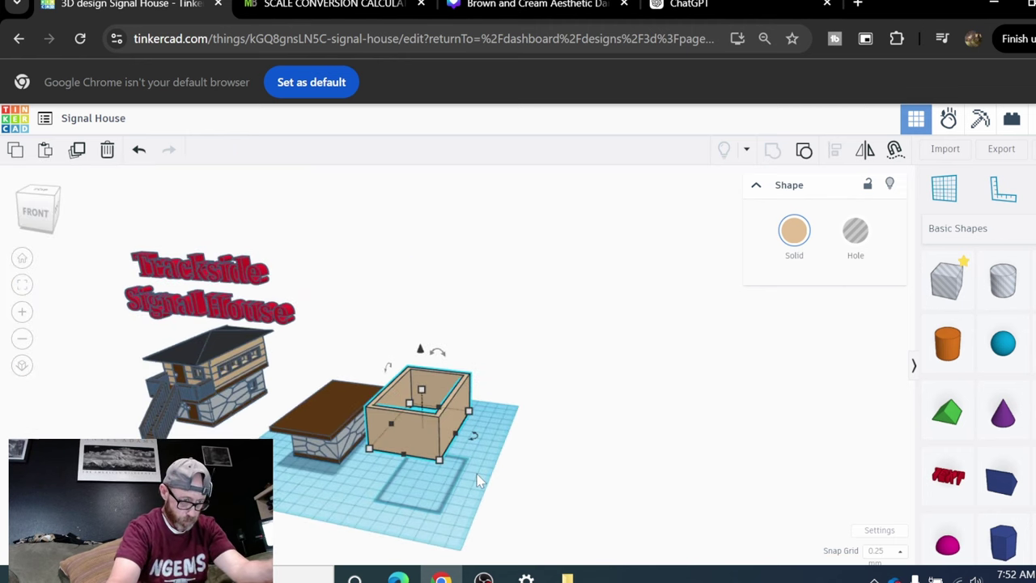
{"action": "scroll", "coordinate": [476, 477], "scroll_direction": "up", "scroll_amount": 1}
{"action": "key", "text": "d"}
{"action": "left_click", "coordinate": [626, 450]}
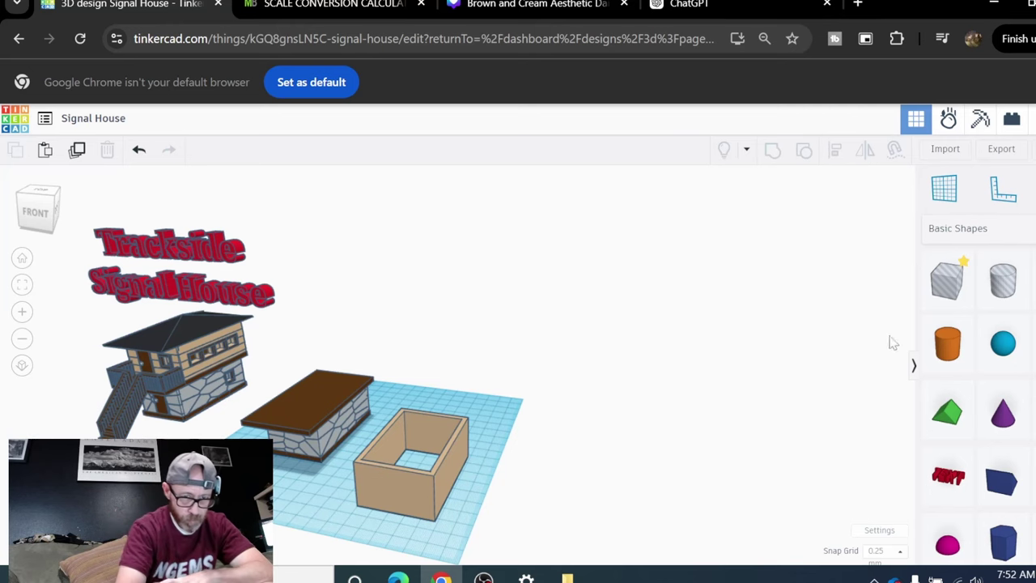
Add a solid box from the Basic Shapes collection beside the tan wall shell and colour it light tan.
{"action": "left_click_drag", "start_coordinate": [1003, 283], "coordinate": [510, 489]}
{"action": "scroll", "coordinate": [533, 515], "scroll_direction": "up", "scroll_amount": 2}
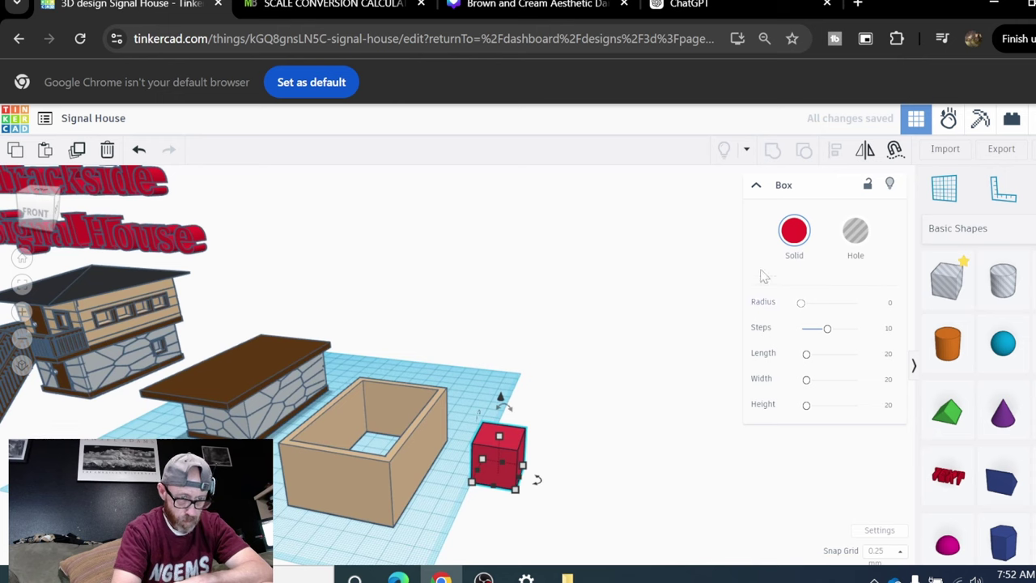
{"action": "left_click", "coordinate": [794, 230]}
{"action": "left_click", "coordinate": [883, 337]}
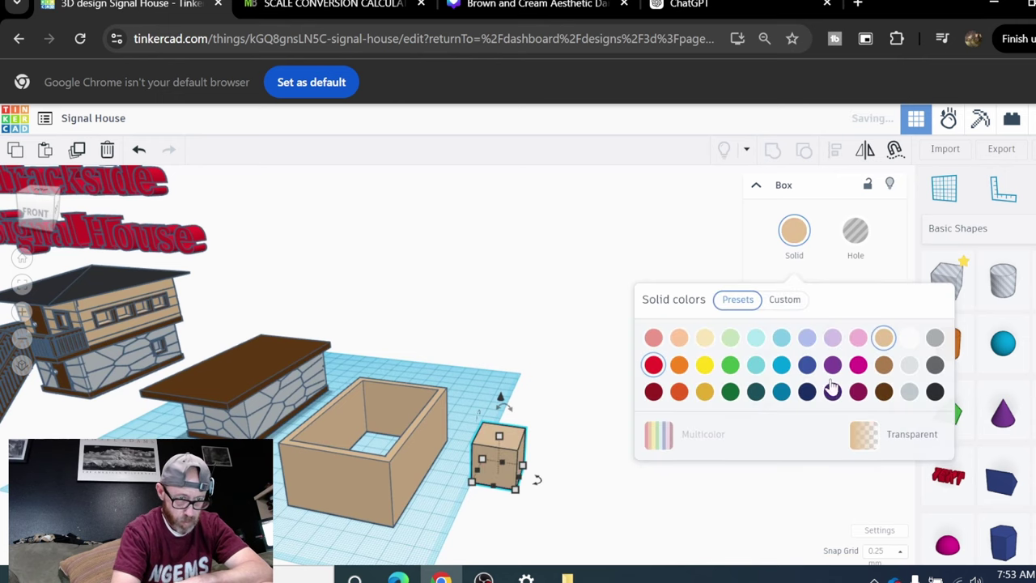
{"action": "left_click", "coordinate": [527, 518]}
Set the height of the light tan box beside the wall shell to 6 mm.
{"action": "scroll", "coordinate": [526, 518], "scroll_direction": "up", "scroll_amount": 1}
{"action": "left_click", "coordinate": [499, 448]}
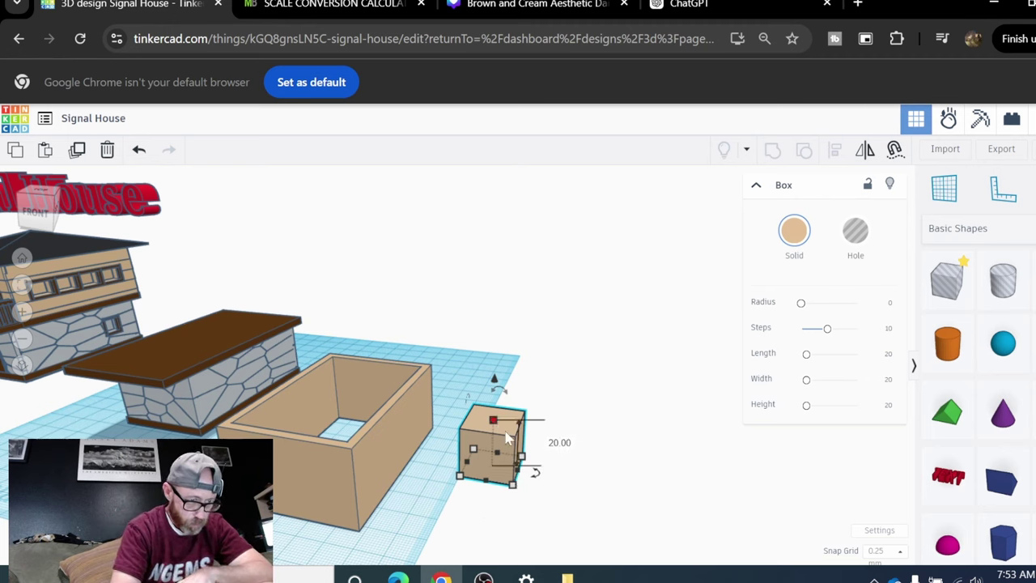
{"action": "left_click", "coordinate": [558, 444]}
{"action": "type", "text": "6"}
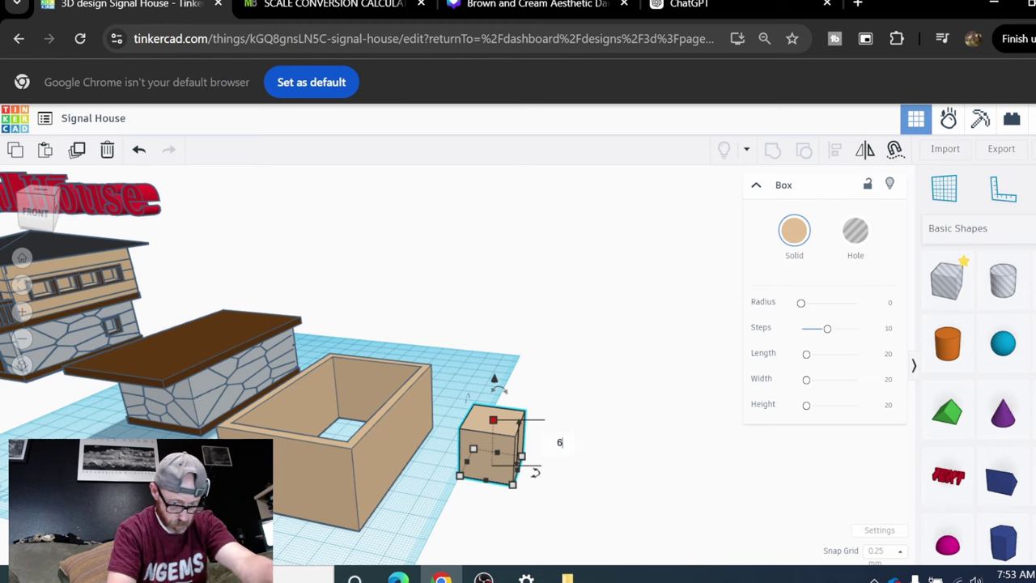
{"action": "key", "text": "Return"}
{"action": "left_click", "coordinate": [558, 512]}
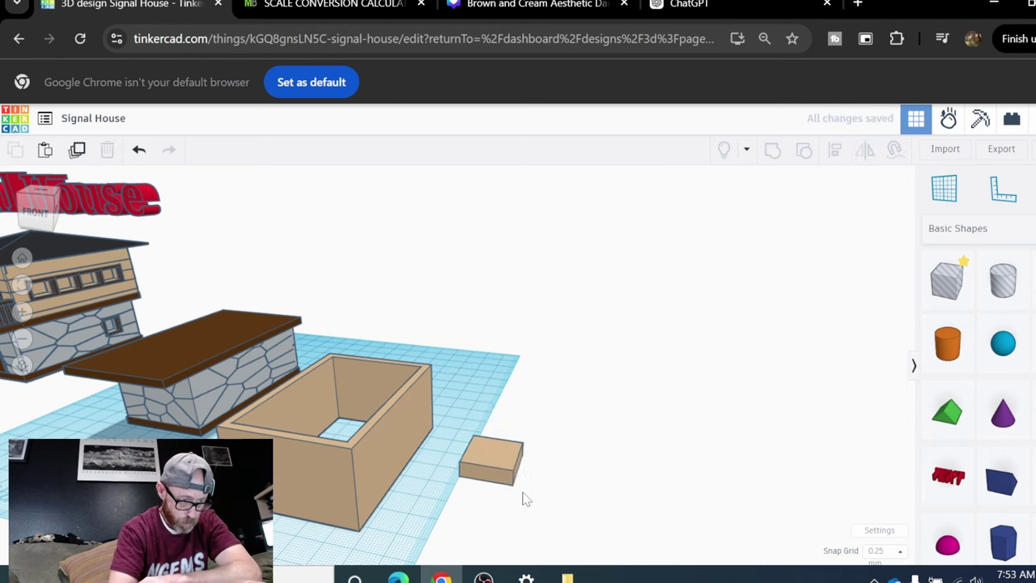
Set the tan box's width to 1 mm to make a thin siding plank, keeping its 20 mm length.
{"action": "left_click", "coordinate": [511, 486]}
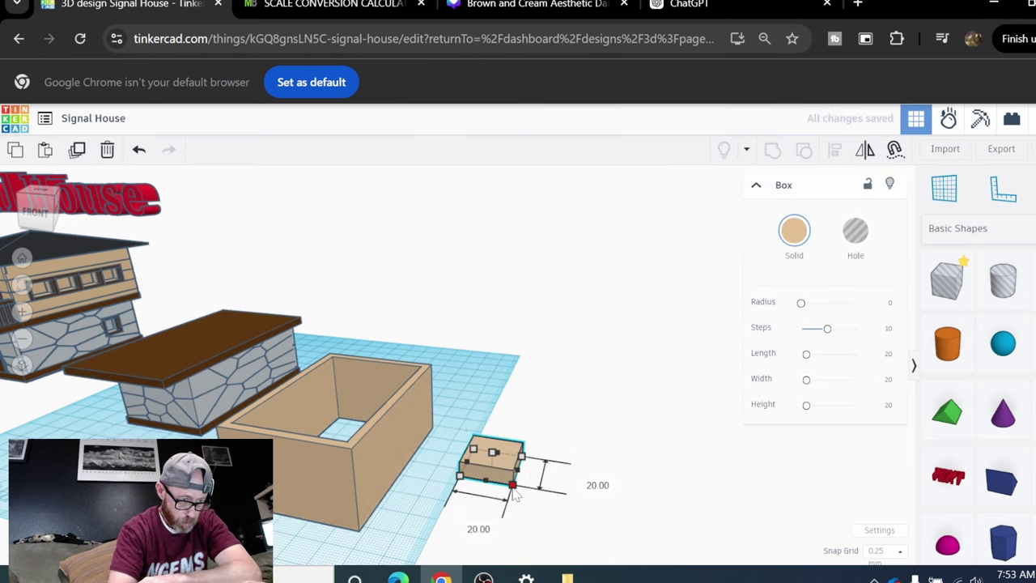
{"action": "left_click", "coordinate": [467, 525]}
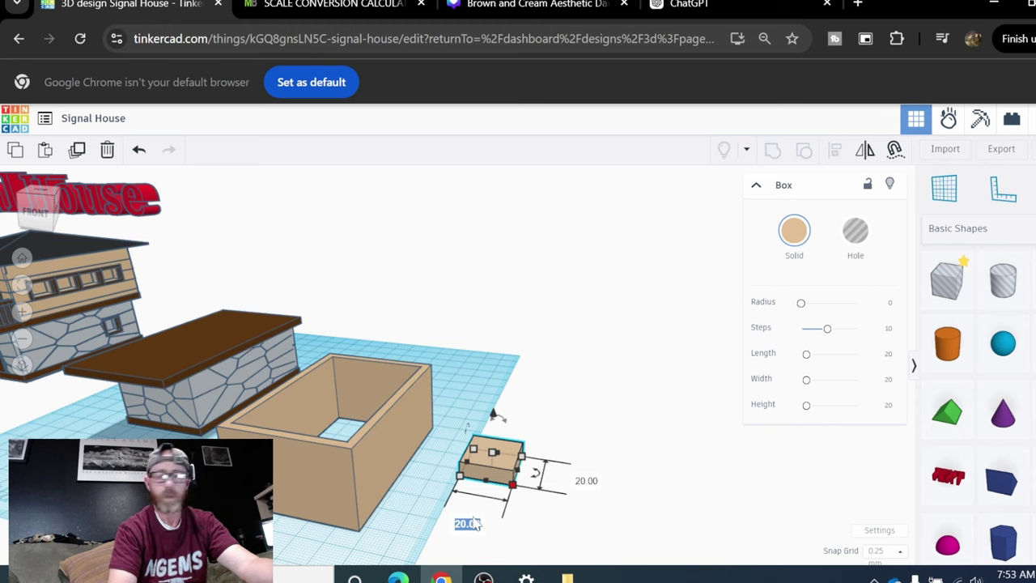
{"action": "type", "text": "1"}
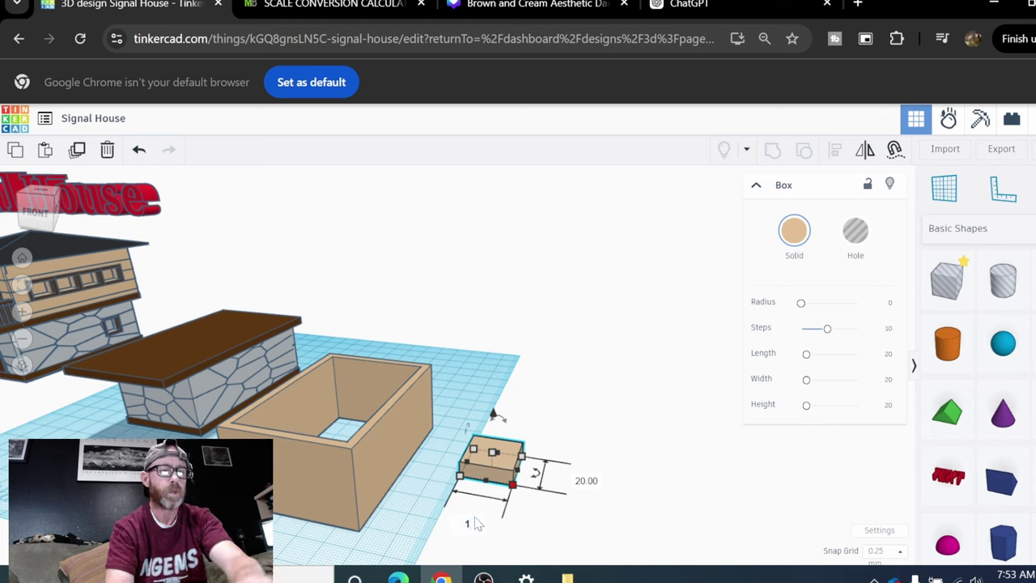
{"action": "key", "text": "Return"}
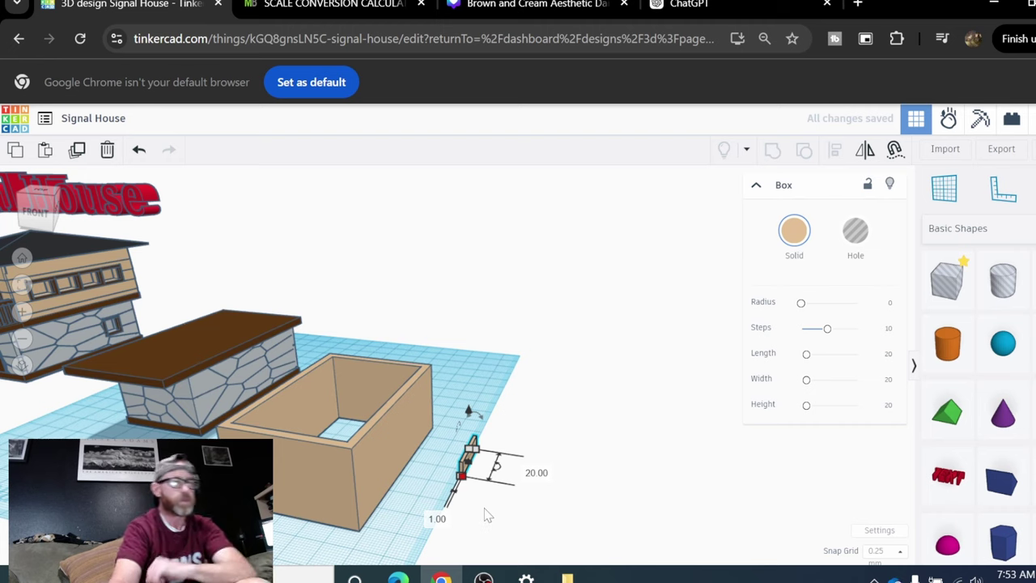
{"action": "scroll", "coordinate": [488, 515], "scroll_direction": "up", "scroll_amount": 2}
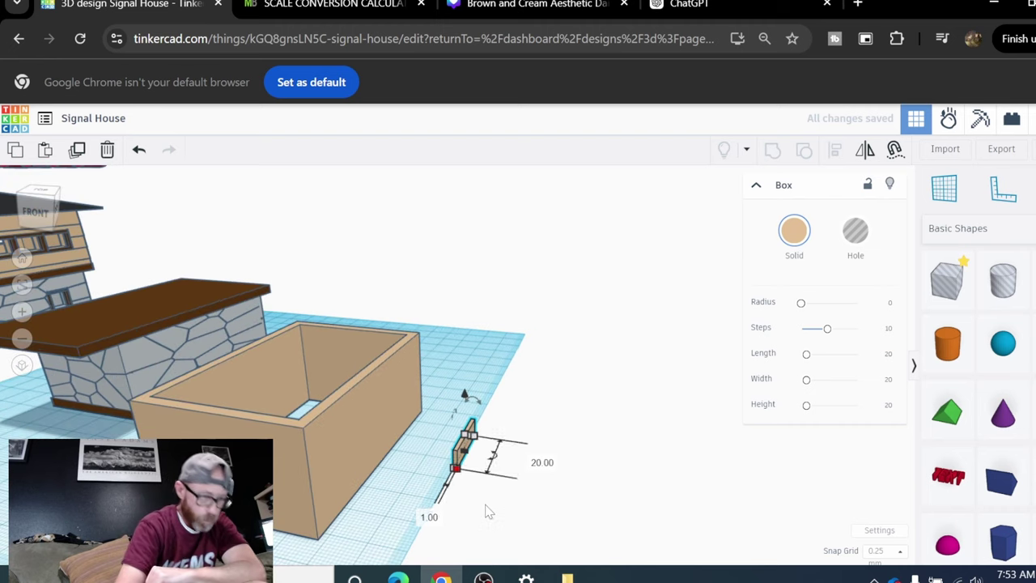
{"action": "left_click", "coordinate": [456, 470]}
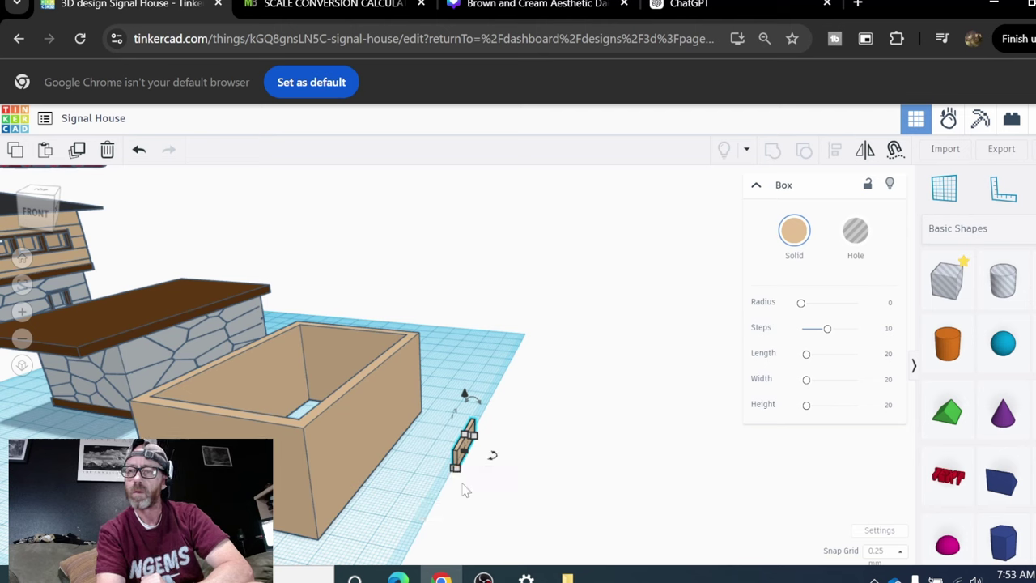
{"action": "left_click", "coordinate": [474, 435]}
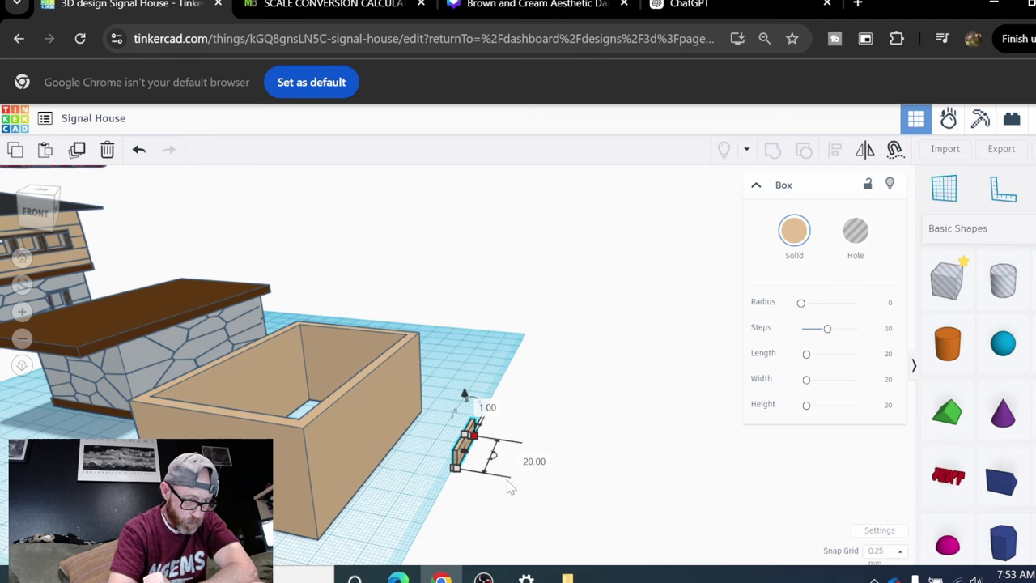
{"action": "left_click", "coordinate": [482, 503]}
Move the thin plank beside the outer face of the shell's long side wall and raise it toward the wall's top edge.
{"action": "scroll", "coordinate": [491, 475], "scroll_direction": "up", "scroll_amount": 2}
{"action": "right_click_drag", "start_coordinate": [481, 445], "coordinate": [433, 445]}
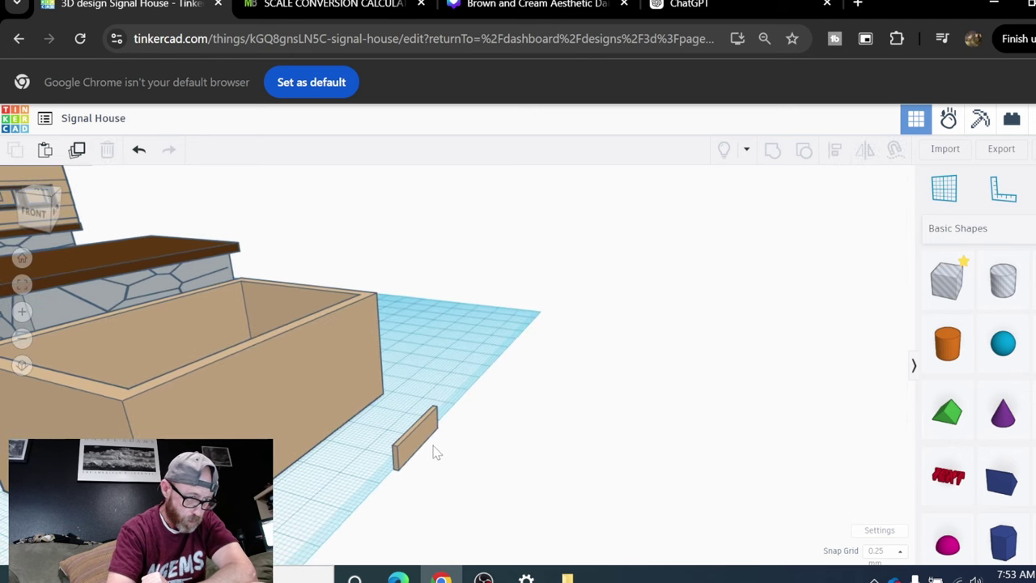
{"action": "left_click_drag", "start_coordinate": [411, 441], "coordinate": [221, 531]}
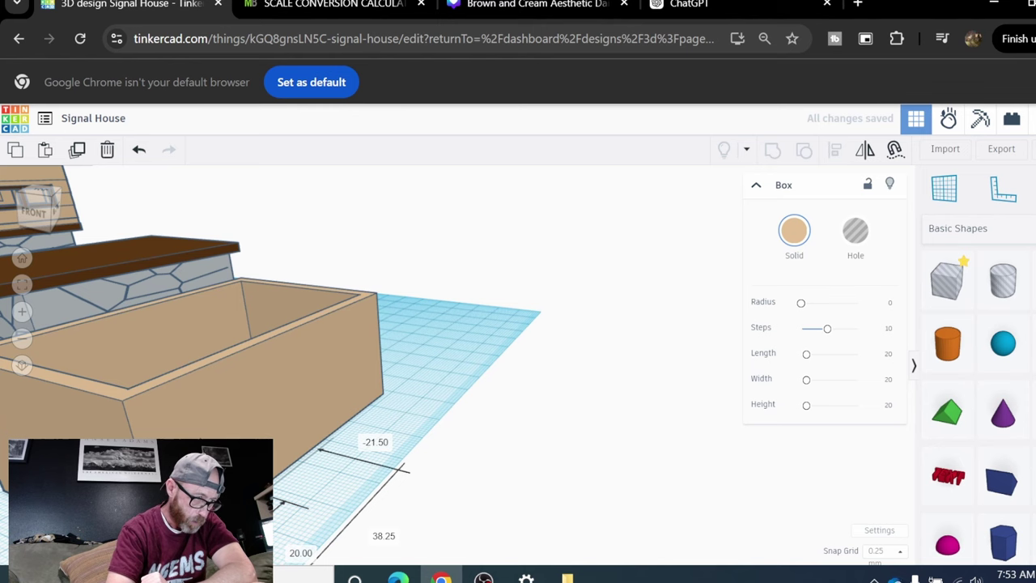
{"action": "left_click_drag", "start_coordinate": [320, 450], "coordinate": [177, 323]}
{"action": "right_click_drag", "start_coordinate": [173, 312], "coordinate": [267, 409]}
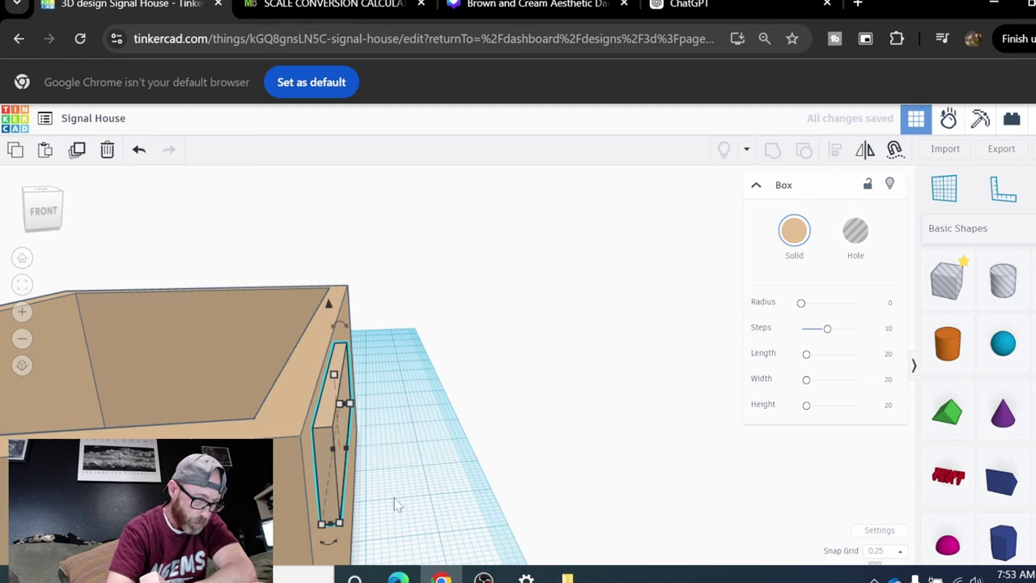
Nudge the plank sideways in small increments until it sits against the outer face of the long wall.
{"action": "right_click_drag", "start_coordinate": [397, 503], "coordinate": [390, 499]}
{"action": "key", "text": "Left"}
{"action": "key", "text": "Left"}
{"action": "key", "text": "Left"}
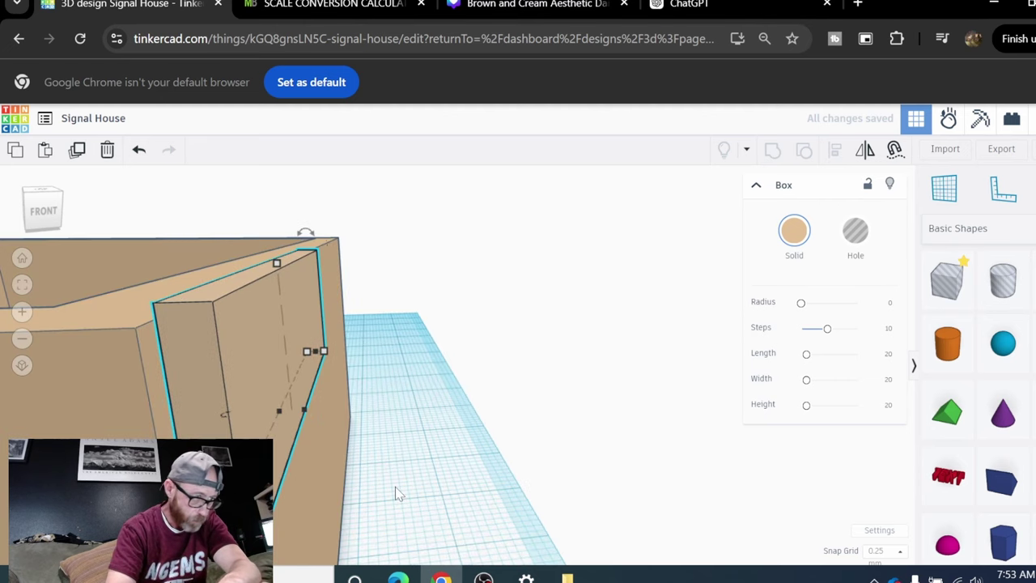
{"action": "right_click_drag", "start_coordinate": [395, 487], "coordinate": [403, 463]}
{"action": "key", "text": "Left"}
{"action": "key", "text": "Left"}
{"action": "scroll", "coordinate": [406, 488], "scroll_direction": "down", "scroll_amount": 3}
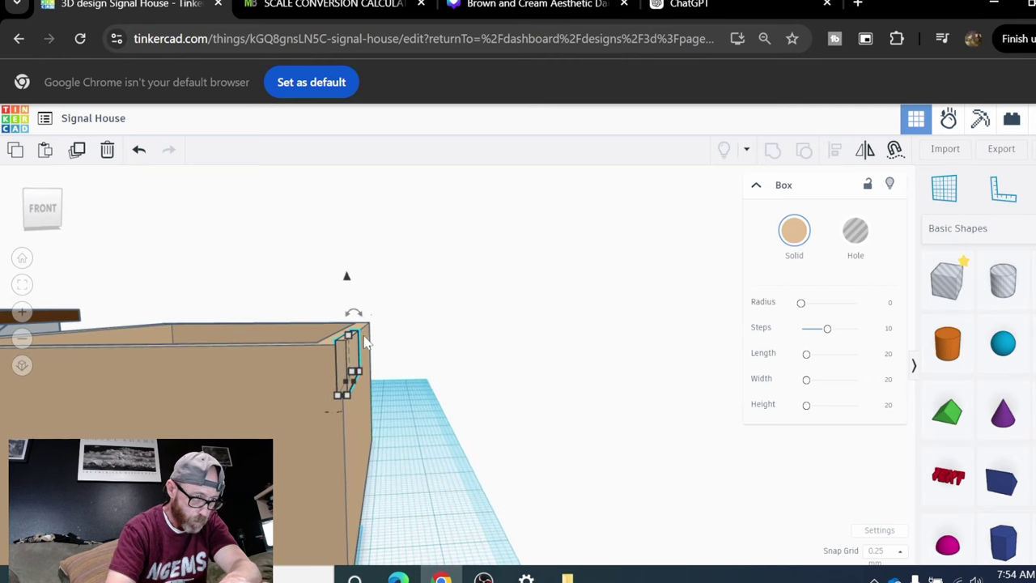
Tilt the plank slightly so its lower edge flares outward, and fine-tune its height at the wall's top edge.
{"action": "left_click_drag", "start_coordinate": [356, 315], "coordinate": [354, 268]}
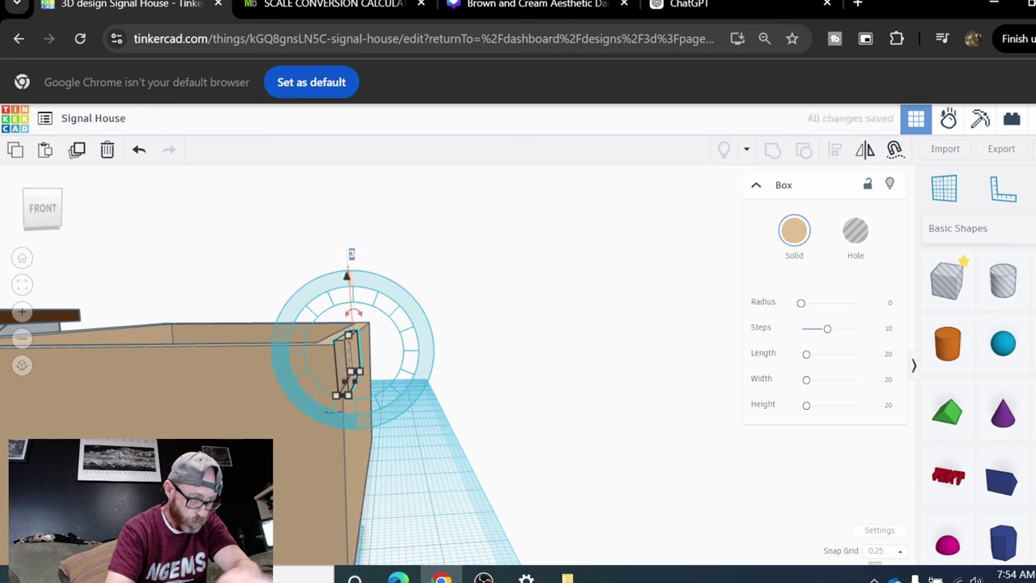
{"action": "left_click", "coordinate": [494, 445]}
{"action": "scroll", "coordinate": [522, 455], "scroll_direction": "down", "scroll_amount": 2}
{"action": "right_click_drag", "start_coordinate": [522, 455], "coordinate": [303, 433]}
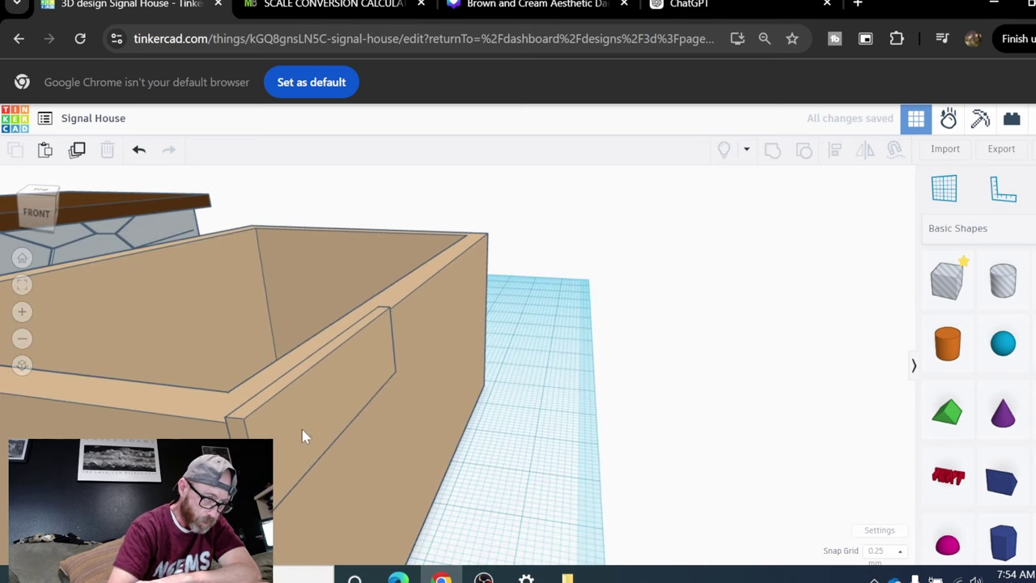
{"action": "left_click", "coordinate": [303, 427]}
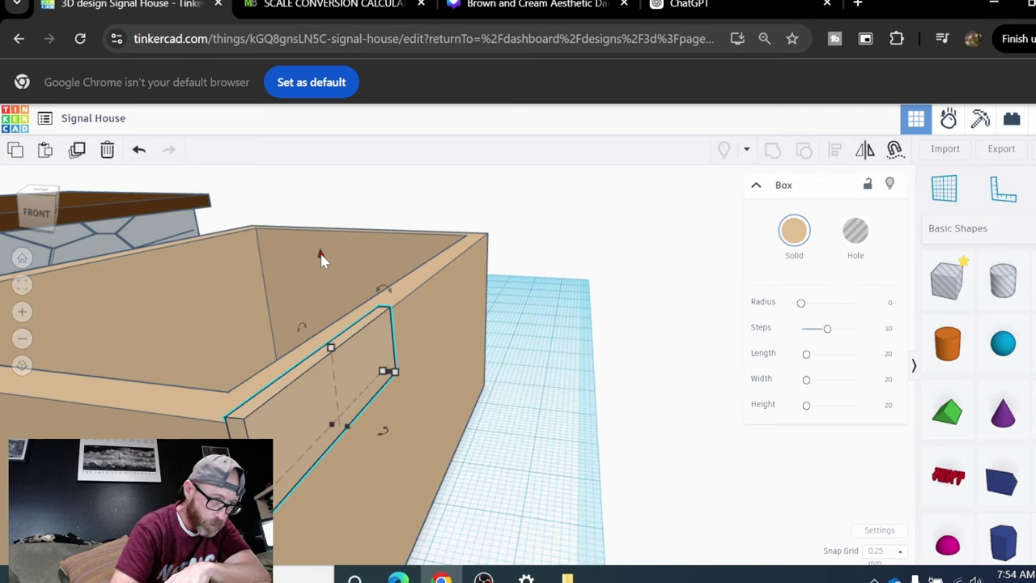
{"action": "left_click_drag", "start_coordinate": [320, 253], "coordinate": [325, 259]}
{"action": "right_click_drag", "start_coordinate": [345, 264], "coordinate": [381, 360]}
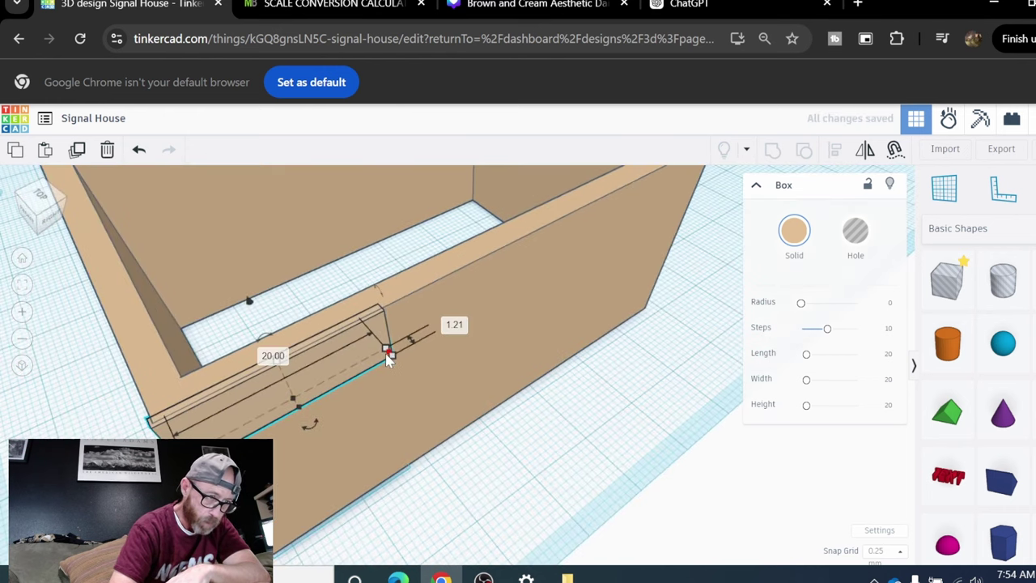
Stretch the tilted plank along the long side wall so that it spans from corner to corner.
{"action": "left_click_drag", "start_coordinate": [386, 353], "coordinate": [645, 257]}
{"action": "scroll", "coordinate": [662, 343], "scroll_direction": "down", "scroll_amount": 3}
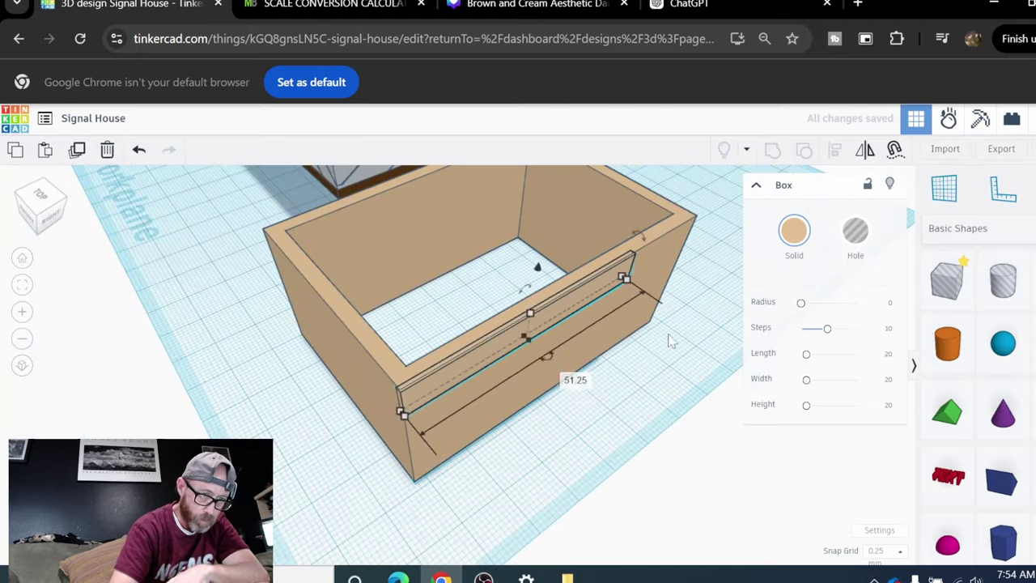
{"action": "right_click_drag", "start_coordinate": [670, 341], "coordinate": [467, 329]}
{"action": "scroll", "coordinate": [461, 315], "scroll_direction": "up", "scroll_amount": 6}
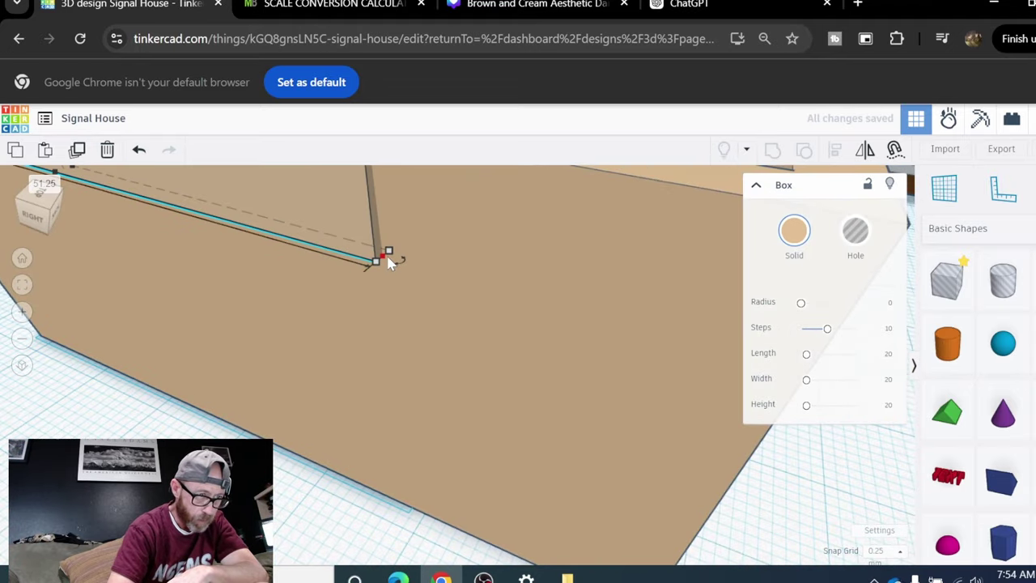
{"action": "scroll", "coordinate": [620, 337], "scroll_direction": "down", "scroll_amount": 4}
{"action": "right_click_drag", "start_coordinate": [703, 374], "coordinate": [362, 393]}
{"action": "left_click_drag", "start_coordinate": [213, 342], "coordinate": [240, 362]}
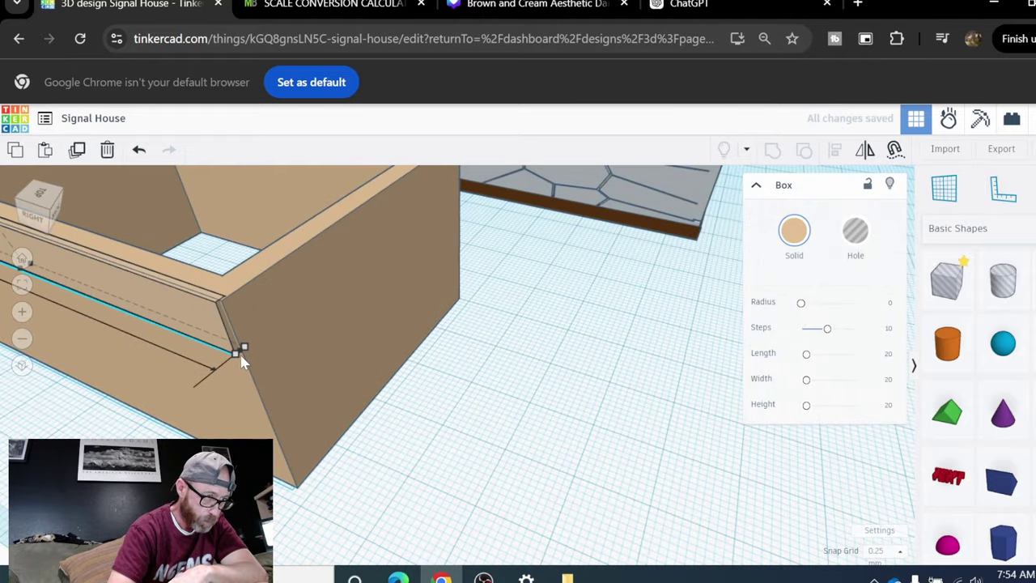
{"action": "left_click", "coordinate": [442, 456]}
{"action": "right_click_drag", "start_coordinate": [442, 455], "coordinate": [572, 430]}
{"action": "scroll", "coordinate": [606, 424], "scroll_direction": "down", "scroll_amount": 5}
{"action": "left_click", "coordinate": [564, 433]}
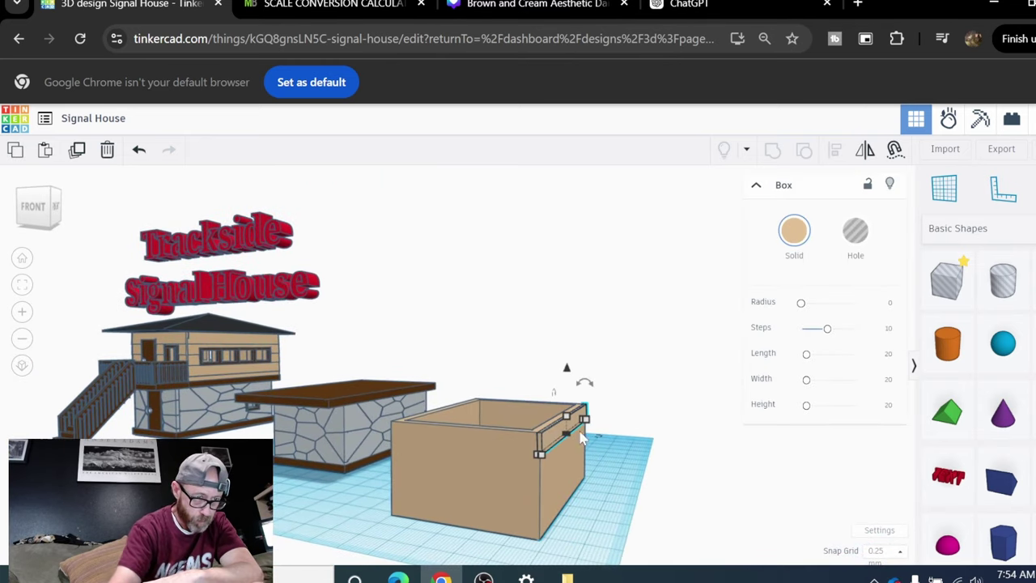
Duplicate the full-length plank and lower the copy to form the next overlapping siding board directly beneath it.
{"action": "left_click", "coordinate": [77, 149]}
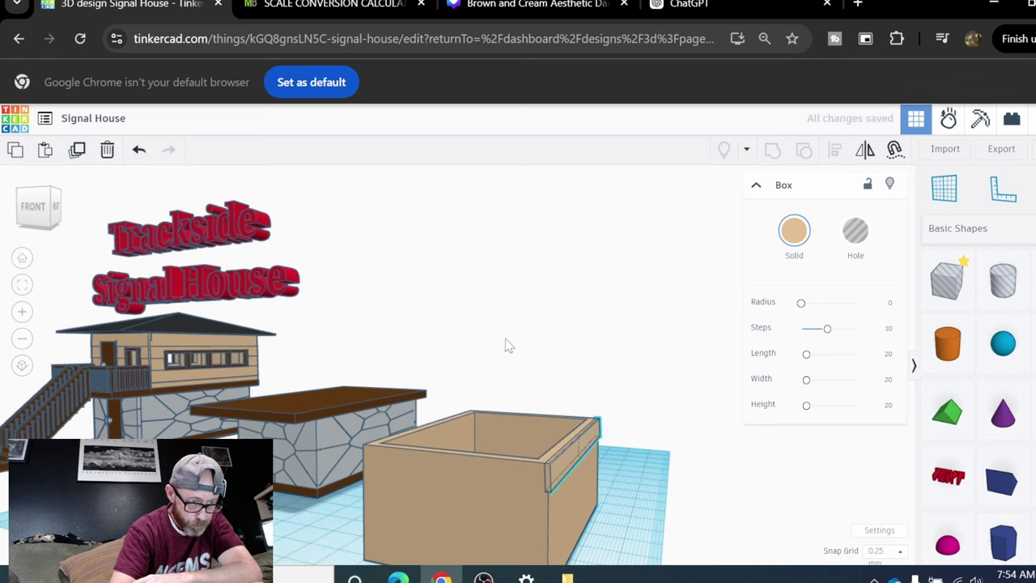
{"action": "right_click_drag", "start_coordinate": [506, 344], "coordinate": [535, 315]}
{"action": "scroll", "coordinate": [515, 300], "scroll_direction": "up", "scroll_amount": 2}
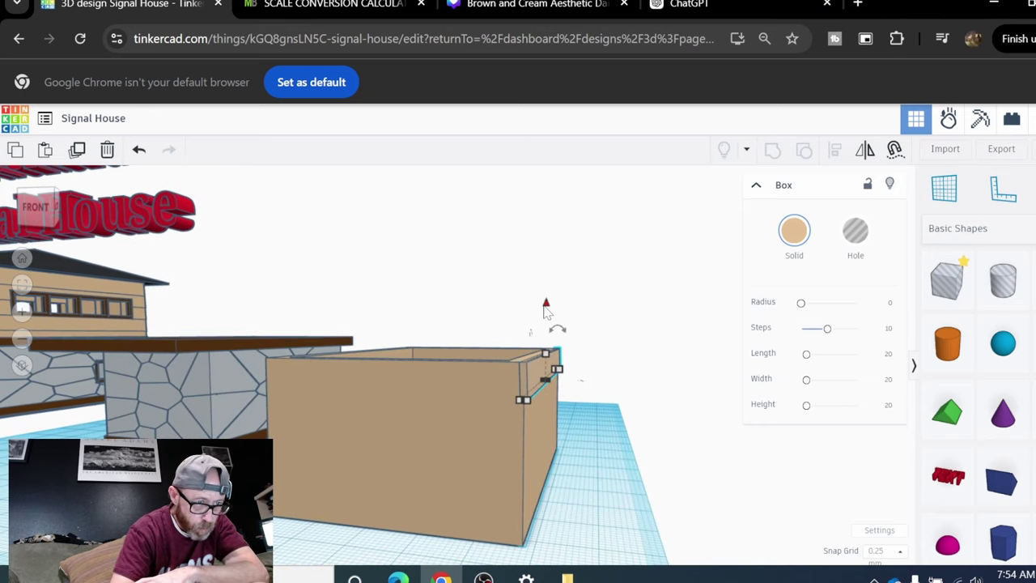
{"action": "left_click_drag", "start_coordinate": [545, 309], "coordinate": [546, 322]}
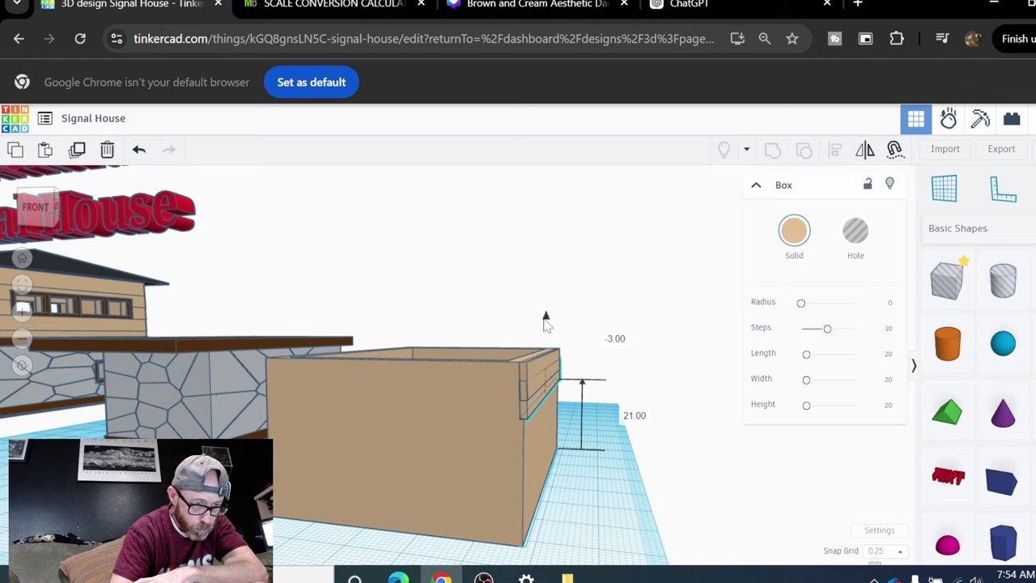
{"action": "left_click_drag", "start_coordinate": [546, 322], "coordinate": [547, 323]}
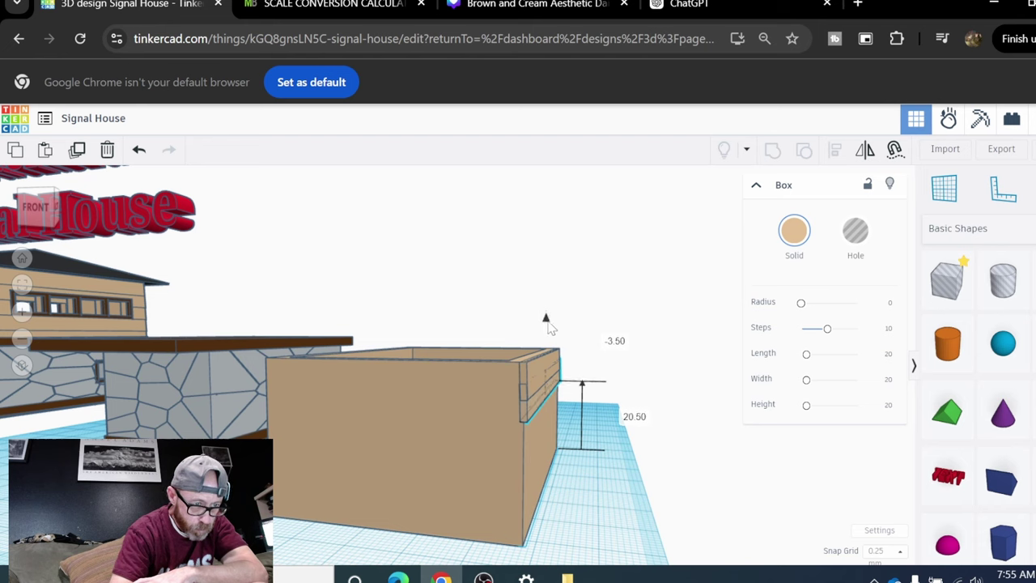
{"action": "left_click_drag", "start_coordinate": [548, 328], "coordinate": [549, 328]}
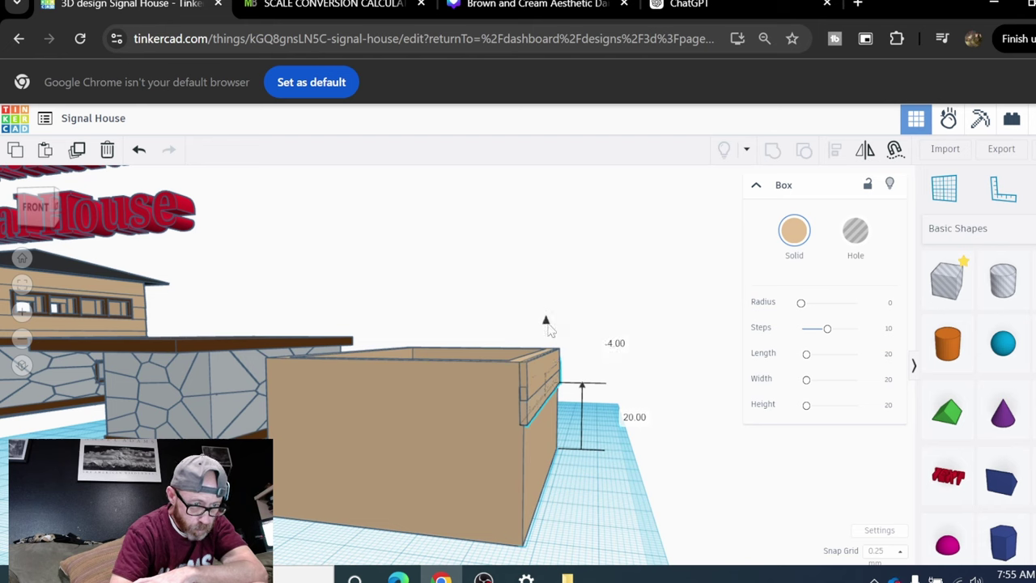
{"action": "mouse_move", "coordinate": [565, 311]}
{"action": "right_mouse_down"}
{"action": "mouse_move", "coordinate": [513, 296]}
{"action": "mouse_move", "coordinate": [548, 313]}
{"action": "right_mouse_up"}
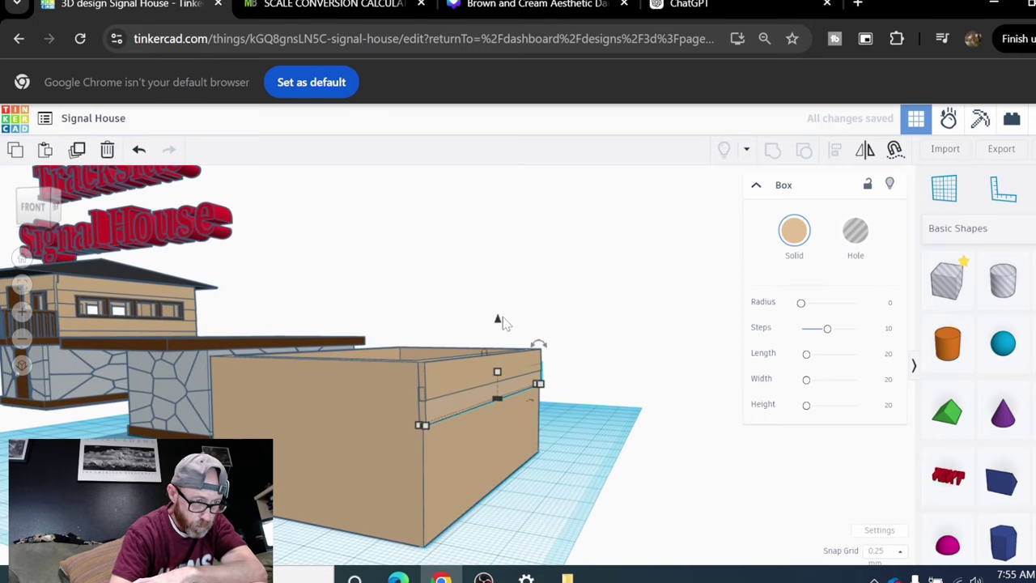
{"action": "left_click_drag", "start_coordinate": [497, 322], "coordinate": [497, 324]}
{"action": "mouse_move", "coordinate": [497, 324]}
{"action": "right_mouse_down"}
{"action": "mouse_move", "coordinate": [513, 305]}
{"action": "mouse_move", "coordinate": [522, 321]}
{"action": "mouse_move", "coordinate": [509, 320]}
{"action": "right_mouse_up"}
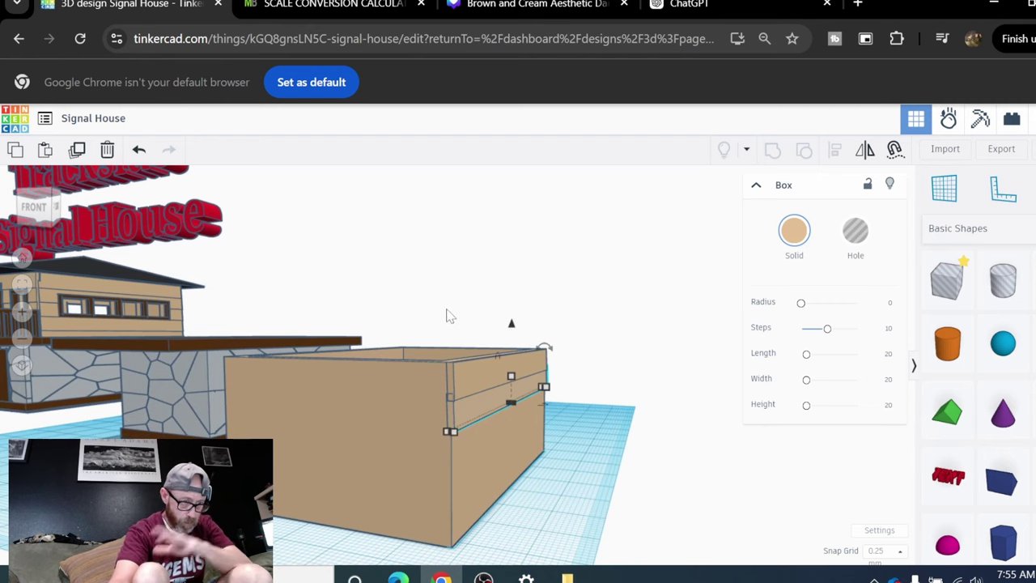
Repeat the offset duplicate down the wall to its base, and reduce the lowest board's height to 4.5 mm.
{"action": "left_click", "coordinate": [77, 151]}
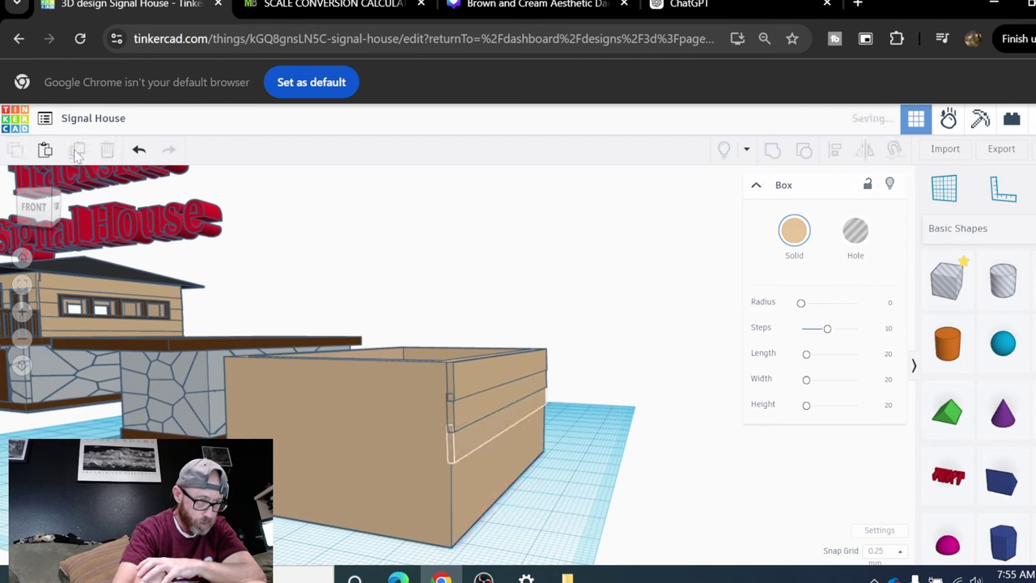
{"action": "left_click", "coordinate": [77, 150]}
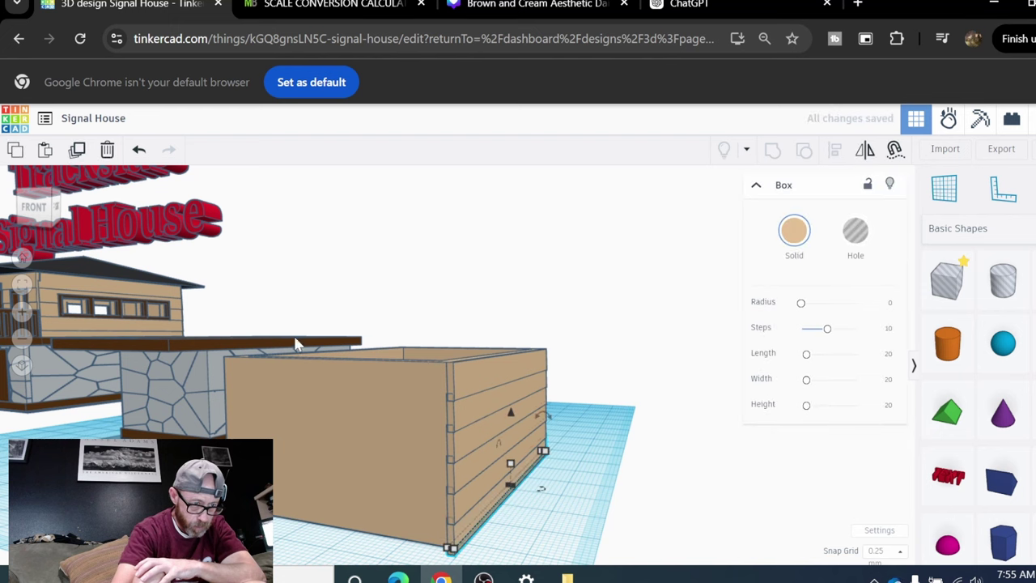
{"action": "scroll", "coordinate": [494, 498], "scroll_direction": "up", "scroll_amount": 8}
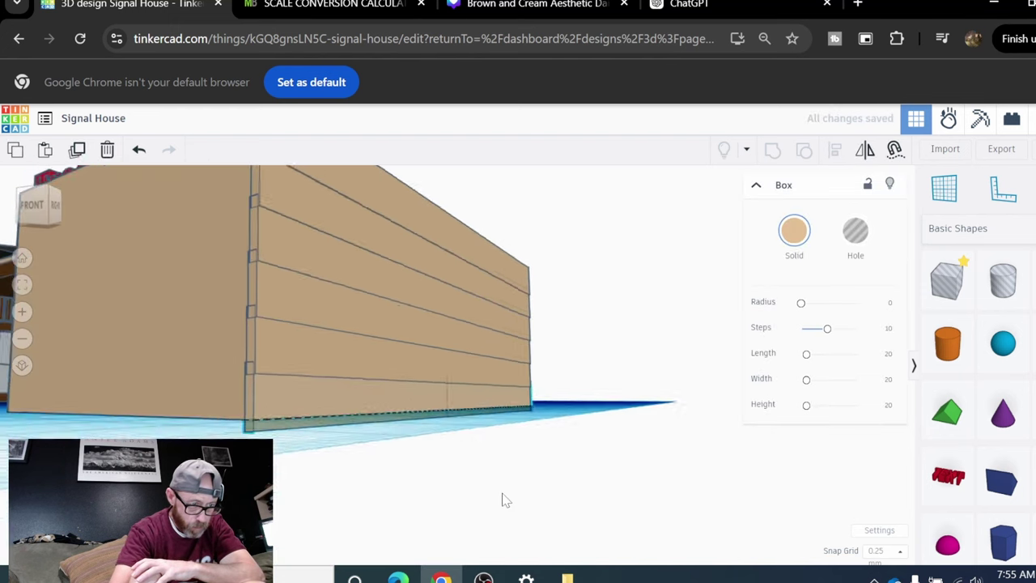
{"action": "scroll", "coordinate": [502, 502], "scroll_direction": "down", "scroll_amount": 2}
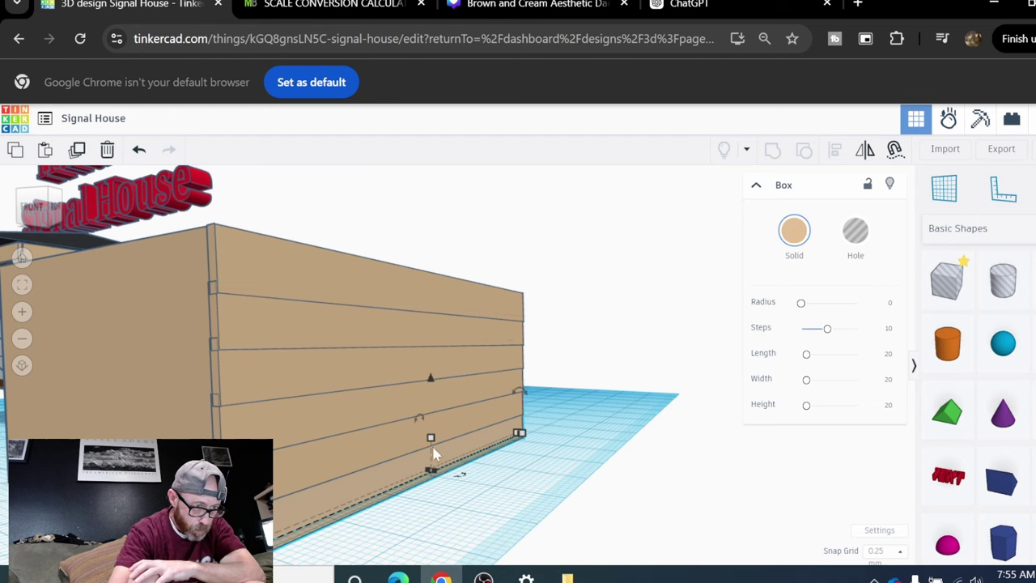
{"action": "left_click_drag", "start_coordinate": [432, 446], "coordinate": [435, 450]}
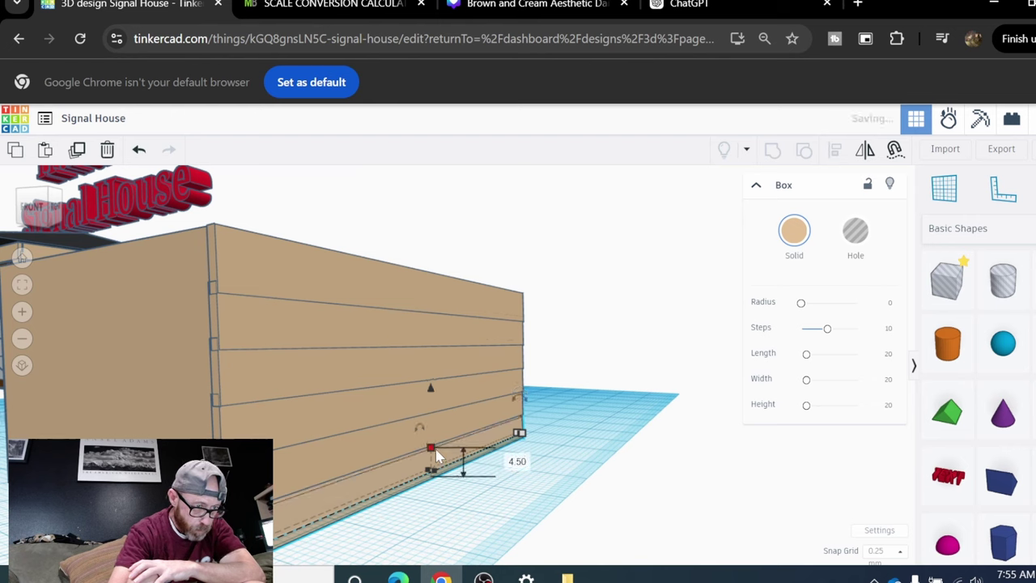
Raise the lowest siding board slightly so its bottom edge lines up with the wall's base.
{"action": "left_click_drag", "start_coordinate": [432, 389], "coordinate": [437, 382]}
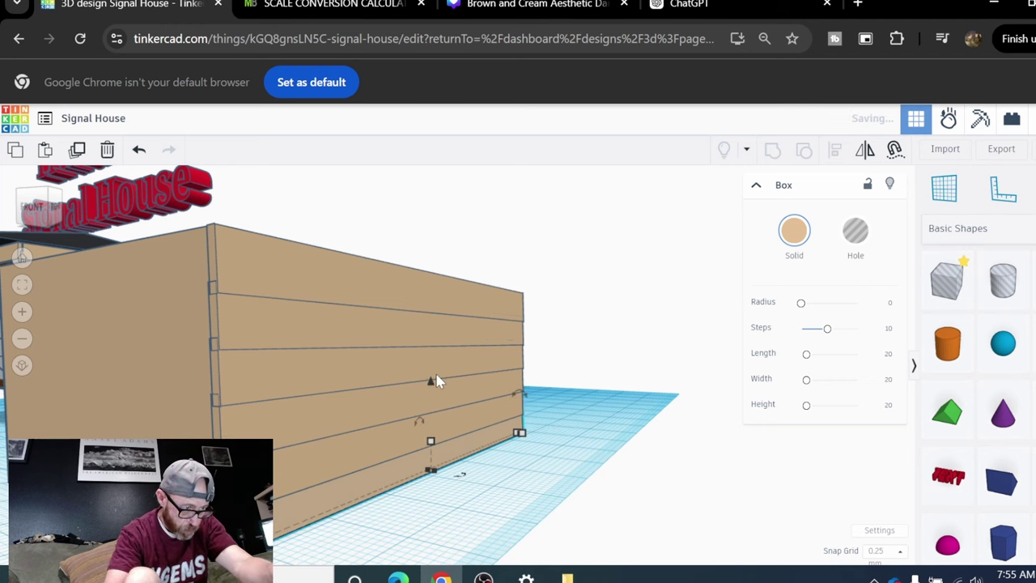
{"action": "left_click", "coordinate": [476, 493]}
{"action": "scroll", "coordinate": [476, 493], "scroll_direction": "down", "scroll_amount": 5}
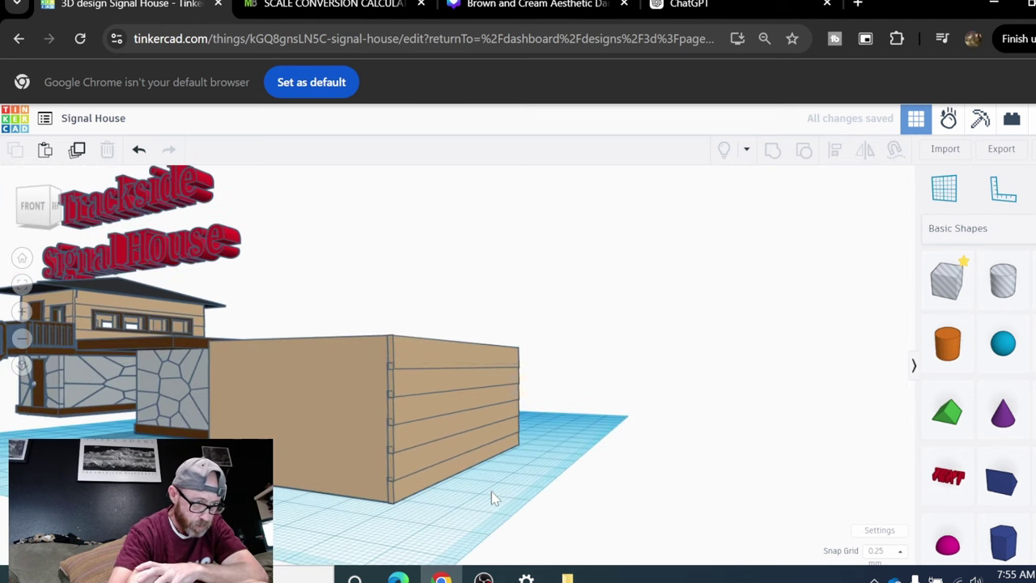
Select all six siding boards on the long side wall and group them into one panel.
{"action": "right_click_drag", "start_coordinate": [491, 492], "coordinate": [500, 510]}
{"action": "left_click", "coordinate": [434, 405]}
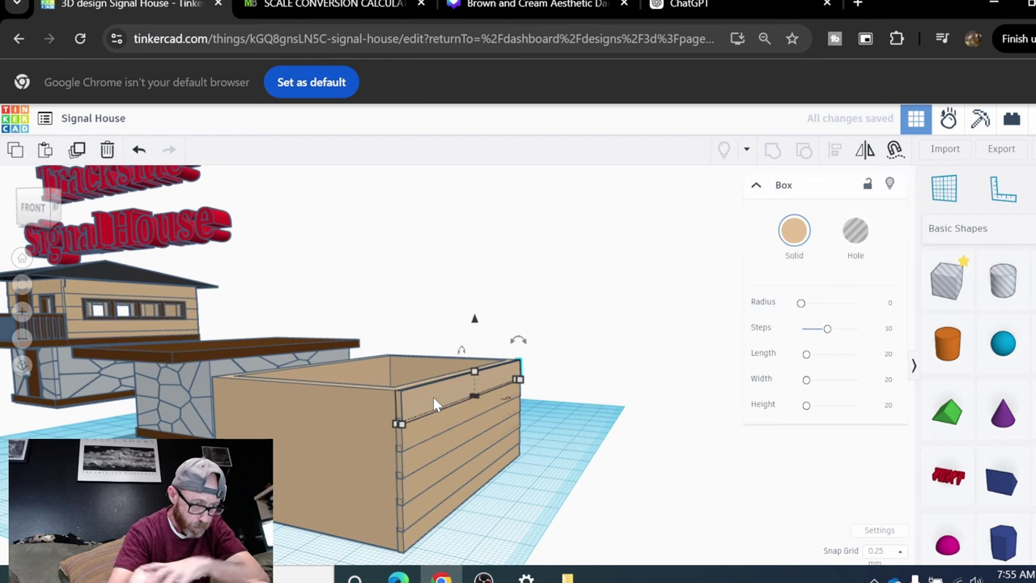
{"action": "left_click", "coordinate": [443, 445], "text": "shift"}
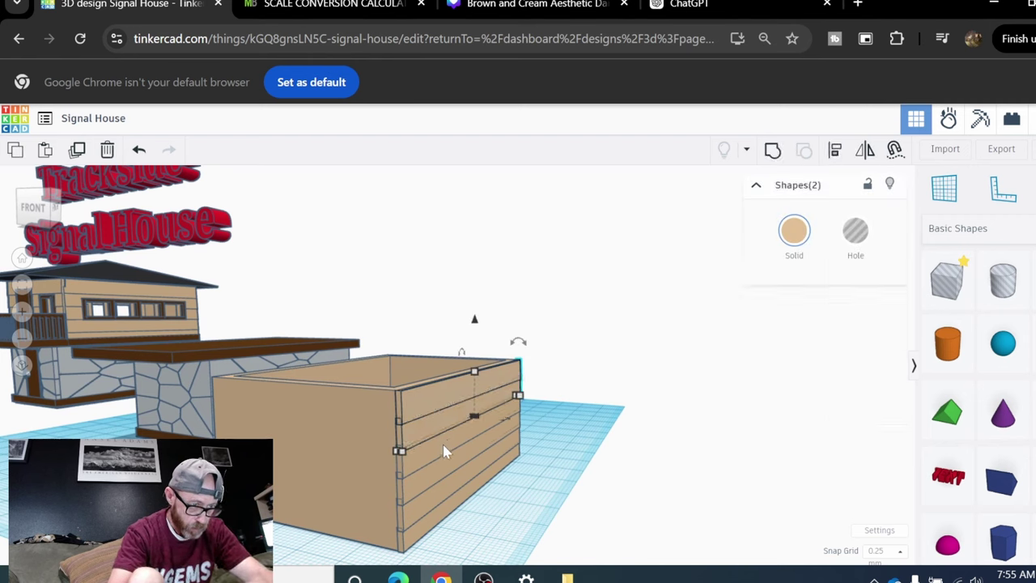
{"action": "left_click", "coordinate": [446, 472], "text": "shift"}
{"action": "left_click", "coordinate": [450, 499], "text": "shift"}
{"action": "left_click", "coordinate": [454, 510], "text": "shift"}
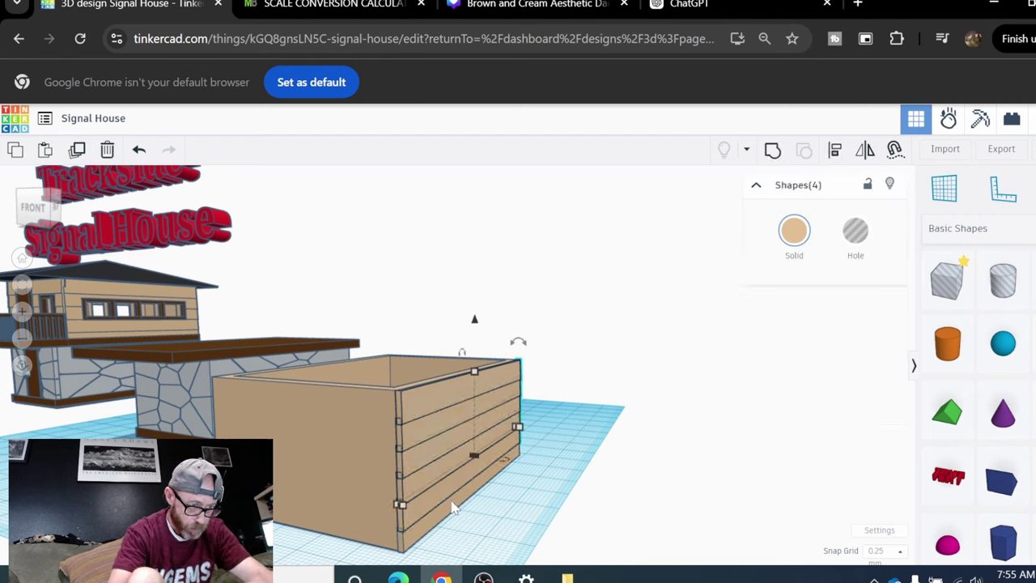
{"action": "left_click", "coordinate": [454, 526], "text": "shift"}
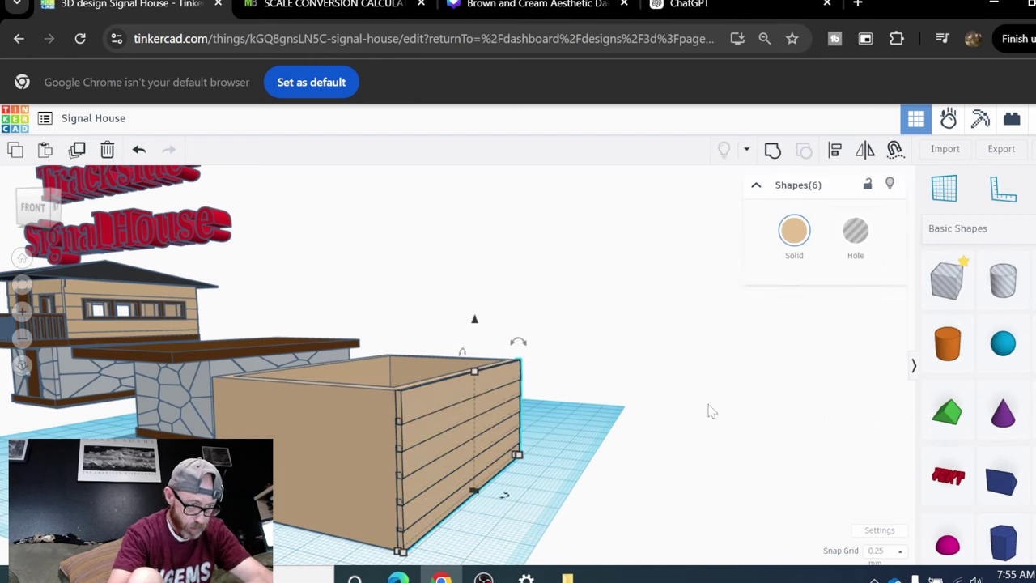
{"action": "left_click", "coordinate": [771, 151]}
Duplicate the grouped siding panel and mirror the copy across the building's width.
{"action": "right_click_drag", "start_coordinate": [564, 425], "coordinate": [524, 444]}
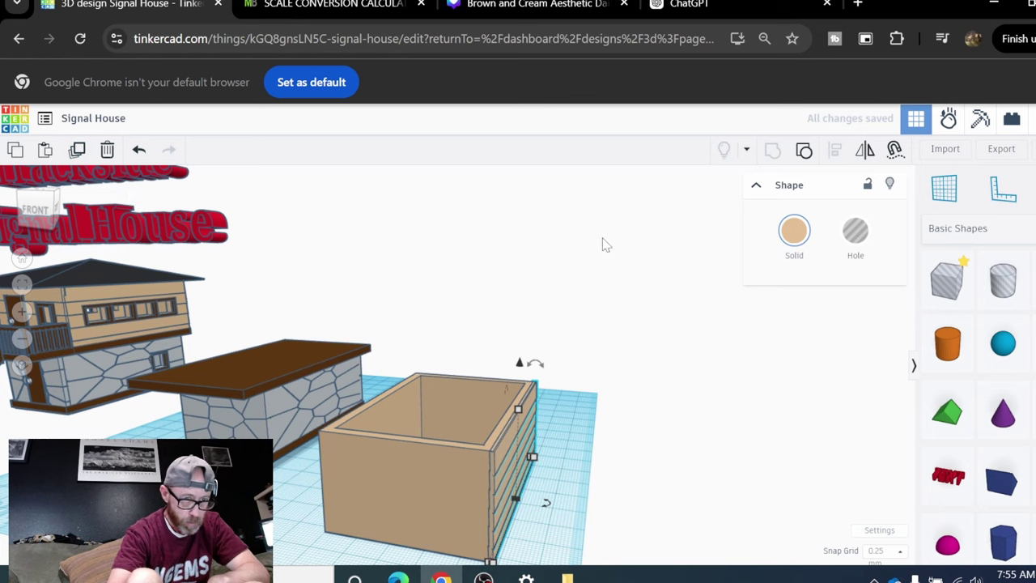
{"action": "left_click", "coordinate": [854, 161]}
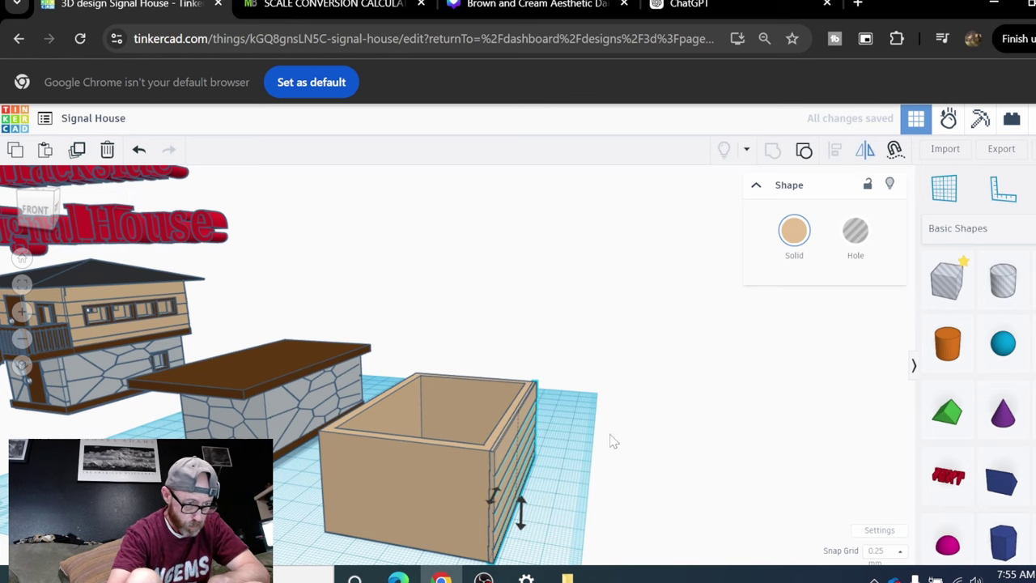
{"action": "scroll", "coordinate": [613, 439], "scroll_direction": "down", "scroll_amount": 3}
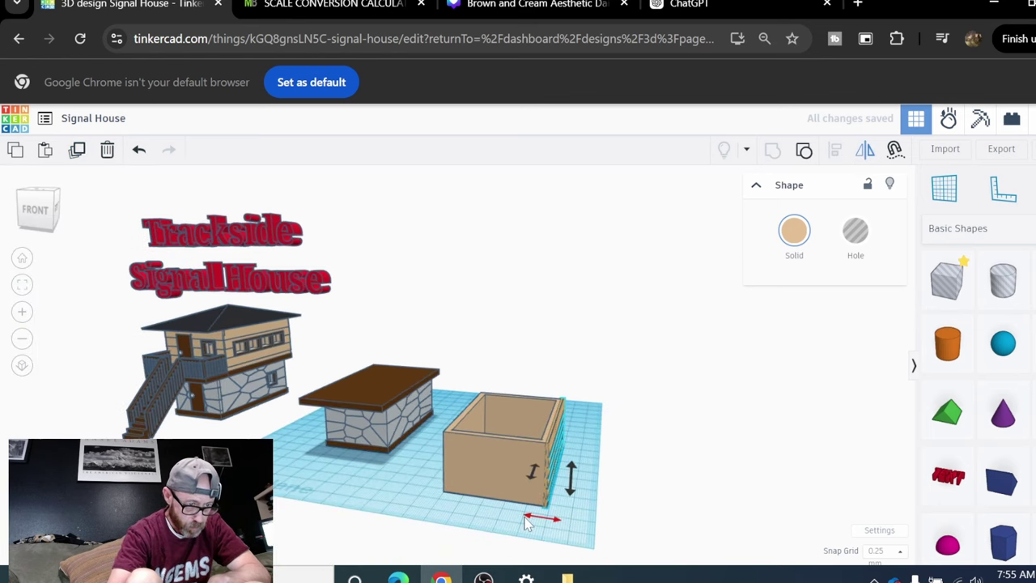
{"action": "left_click", "coordinate": [526, 519]}
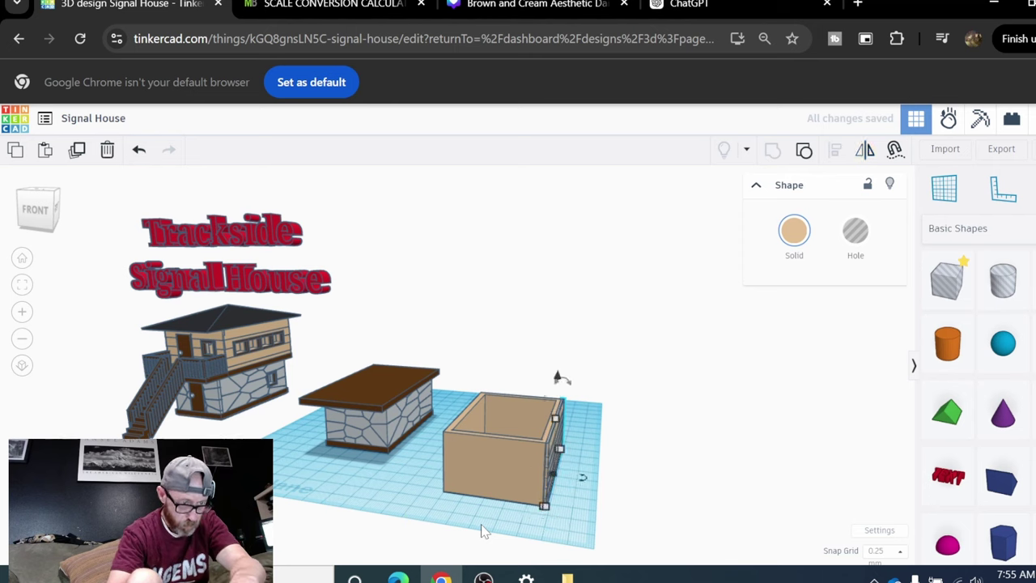
Move the mirrored siding panel across the building's width to the opposite long wall.
{"action": "key", "text": "Left"}
{"action": "key", "text": "Left"}
{"action": "key", "text": "Left"}
{"action": "key", "text": "Left"}
{"action": "key", "text": "Left"}
{"action": "key", "text": "Left"}
{"action": "key", "text": "Left"}
{"action": "key", "text": "Left"}
{"action": "key", "text": "Left"}
{"action": "key", "text": "Left"}
{"action": "key", "text": "Left"}
{"action": "key", "text": "Left"}
{"action": "key", "text": "Left"}
{"action": "key", "text": "Left"}
{"action": "key", "text": "Left"}
{"action": "key", "text": "Left"}
{"action": "key", "text": "Left"}
{"action": "key", "text": "Left"}
{"action": "key", "text": "Left"}
{"action": "key", "text": "Left"}
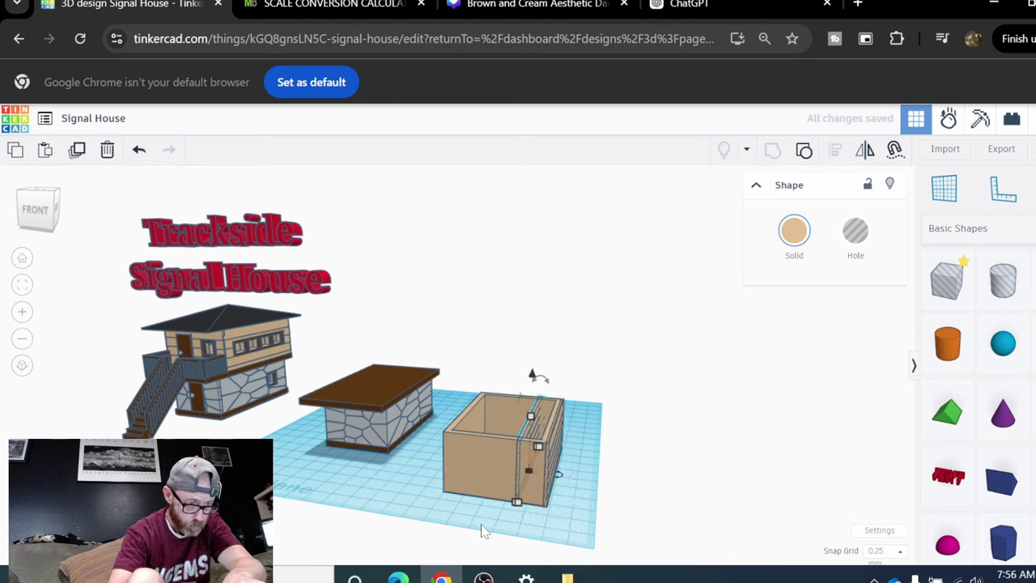
{"action": "key", "text": "Left"}
{"action": "key", "text": "Left"}
{"action": "key", "text": "Left"}
{"action": "key", "text": "Left"}
{"action": "key", "text": "Left"}
{"action": "key", "text": "Left"}
{"action": "key", "text": "Left"}
{"action": "key", "text": "Left"}
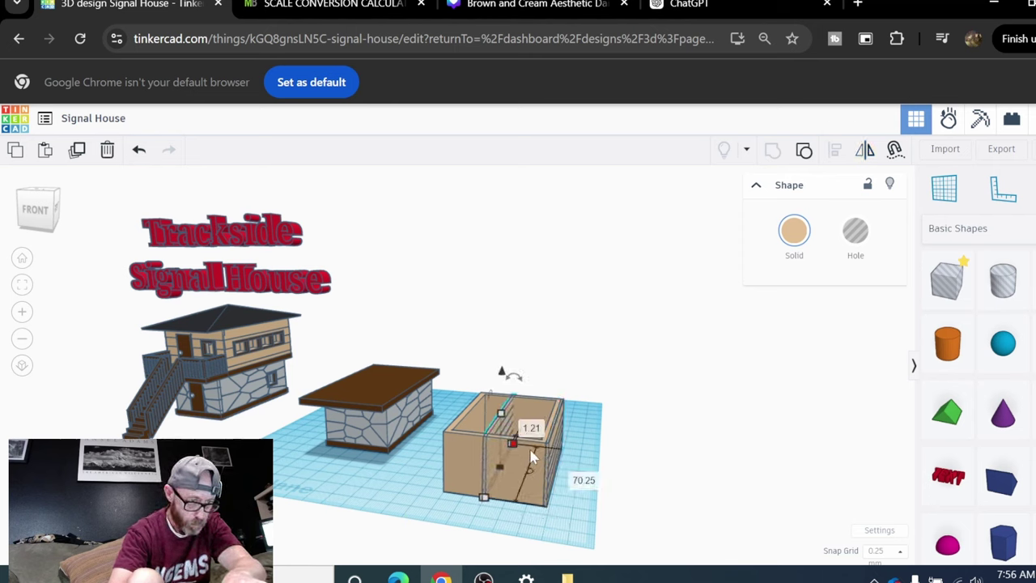
{"action": "key", "text": "Left"}
{"action": "key", "text": "Left"}
{"action": "key", "text": "Left"}
{"action": "key", "text": "Left"}
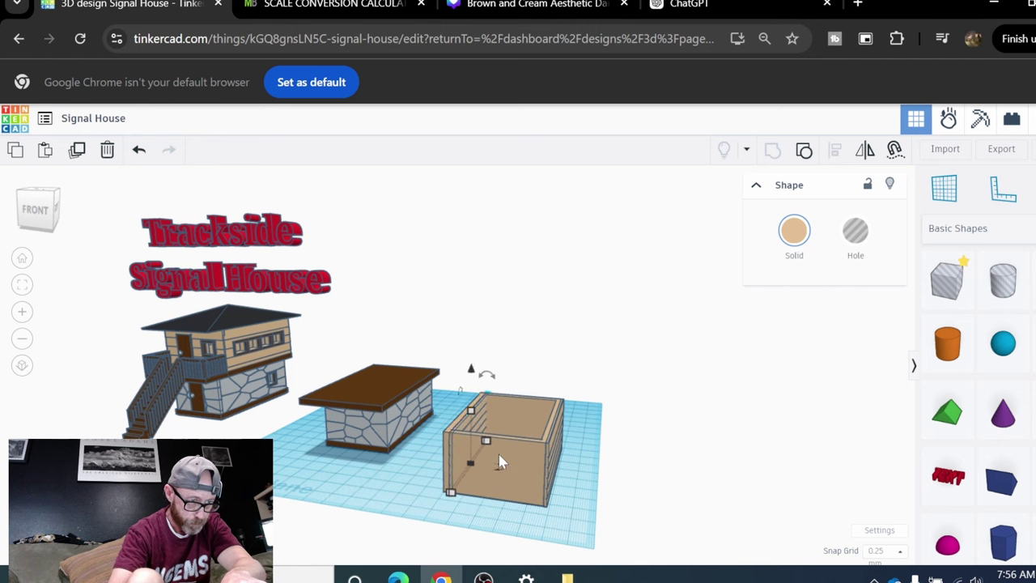
Nudge the mirrored panel outward until its boards sit on the outer face of the opposite long wall.
{"action": "mouse_move", "coordinate": [500, 461]}
{"action": "right_mouse_down"}
{"action": "mouse_move", "coordinate": [511, 450]}
{"action": "mouse_move", "coordinate": [497, 463]}
{"action": "right_mouse_up"}
{"action": "scroll", "coordinate": [500, 463], "scroll_direction": "up", "scroll_amount": 6}
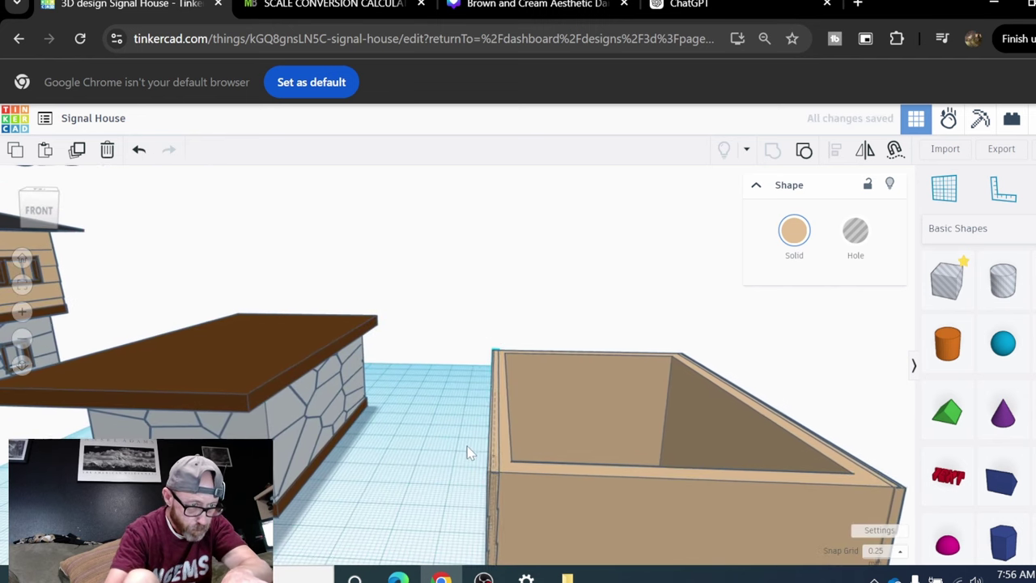
{"action": "scroll", "coordinate": [468, 450], "scroll_direction": "up", "scroll_amount": 2}
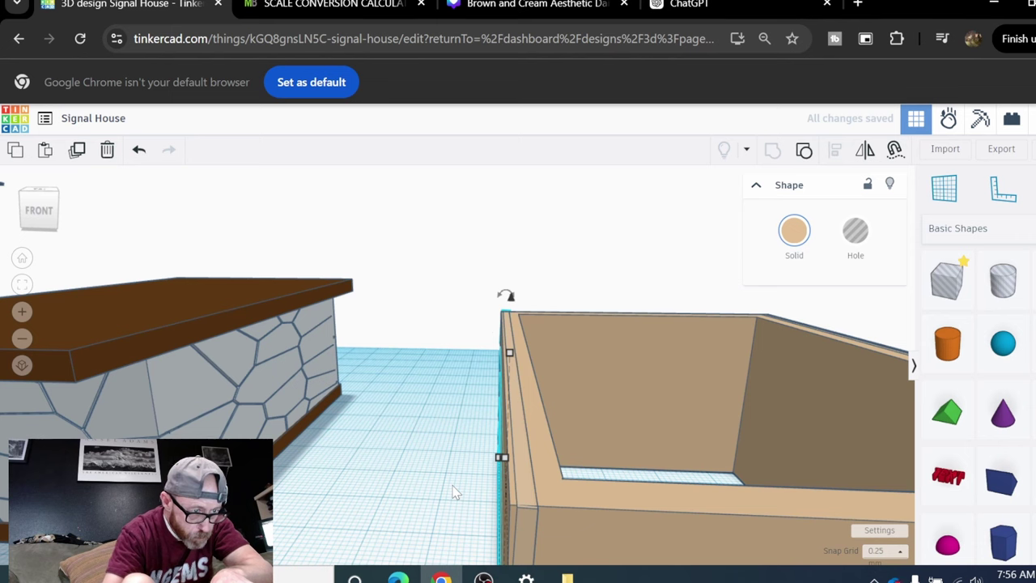
{"action": "key", "text": "Left"}
{"action": "key", "text": "Left"}
{"action": "key", "text": "Left"}
{"action": "key", "text": "Left"}
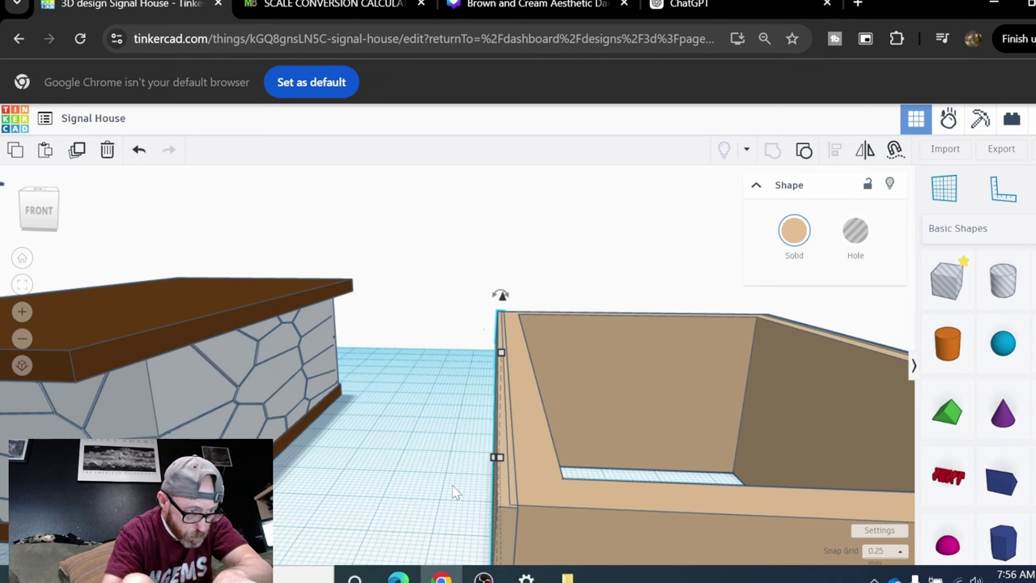
{"action": "scroll", "coordinate": [455, 488], "scroll_direction": "down", "scroll_amount": 5}
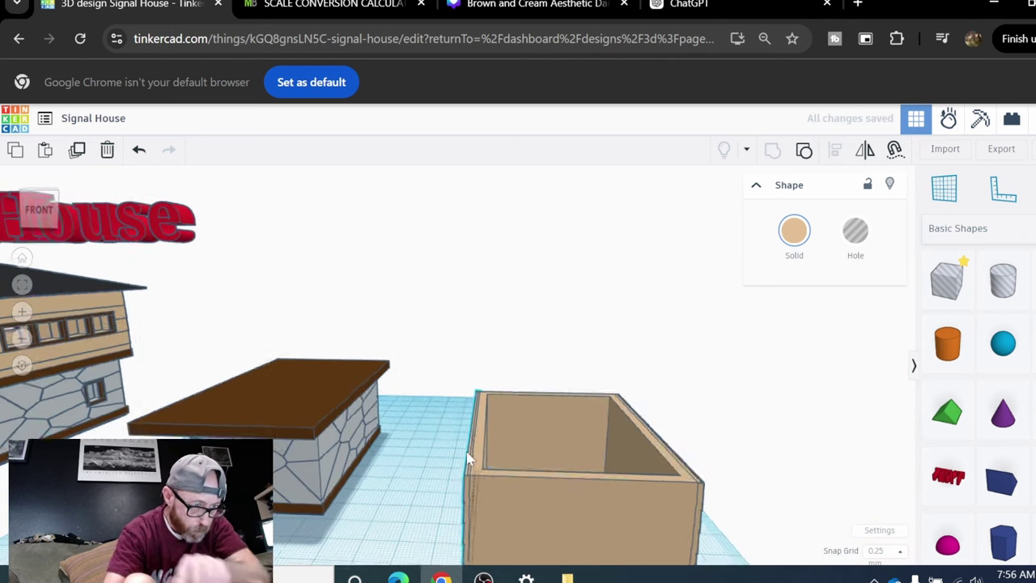
Duplicate the siding panel on the second long wall and rotate the copy to run parallel to the front end wall.
{"action": "right_click_drag", "start_coordinate": [470, 461], "coordinate": [445, 463]}
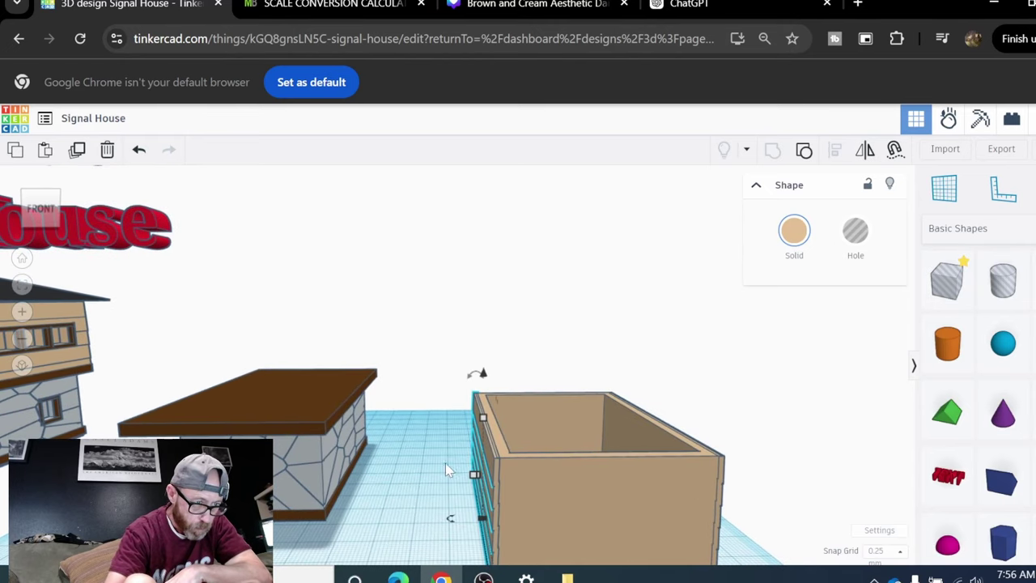
{"action": "left_click", "coordinate": [443, 465]}
{"action": "left_click", "coordinate": [488, 462]}
{"action": "scroll", "coordinate": [453, 453], "scroll_direction": "down", "scroll_amount": 4}
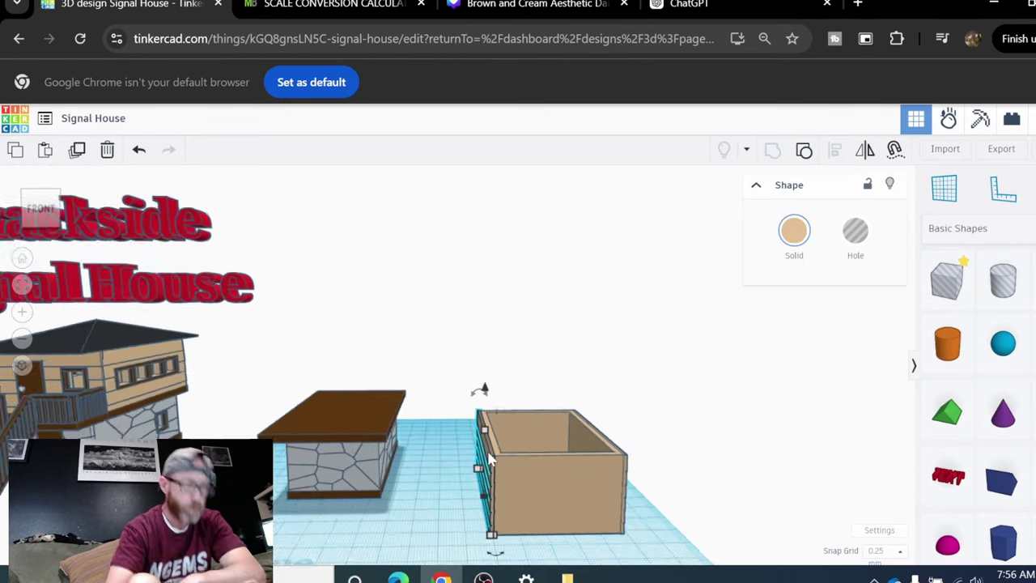
{"action": "left_click", "coordinate": [76, 158]}
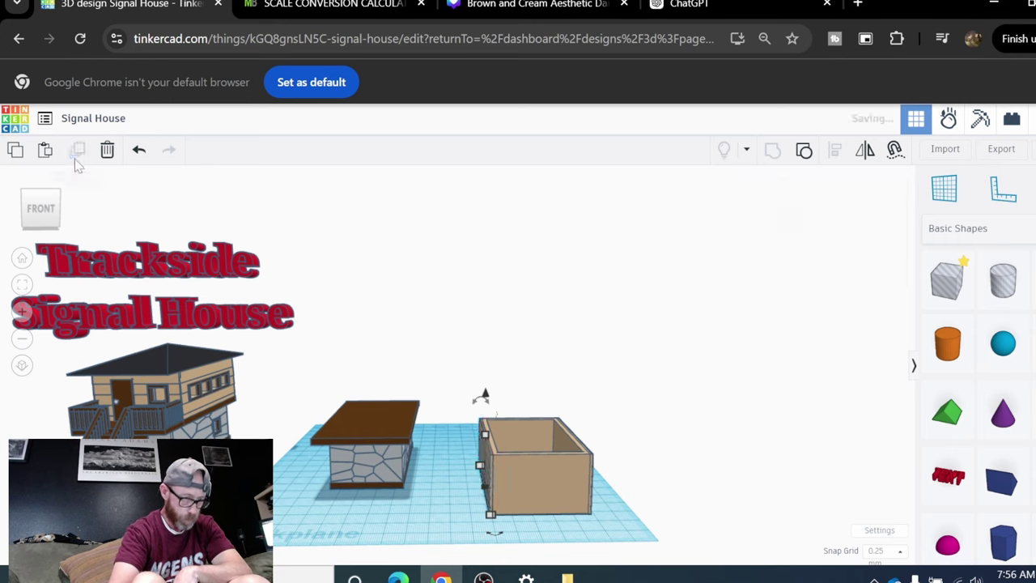
{"action": "left_click_drag", "start_coordinate": [500, 544], "coordinate": [533, 497]}
{"action": "scroll", "coordinate": [532, 497], "scroll_direction": "up", "scroll_amount": 3}
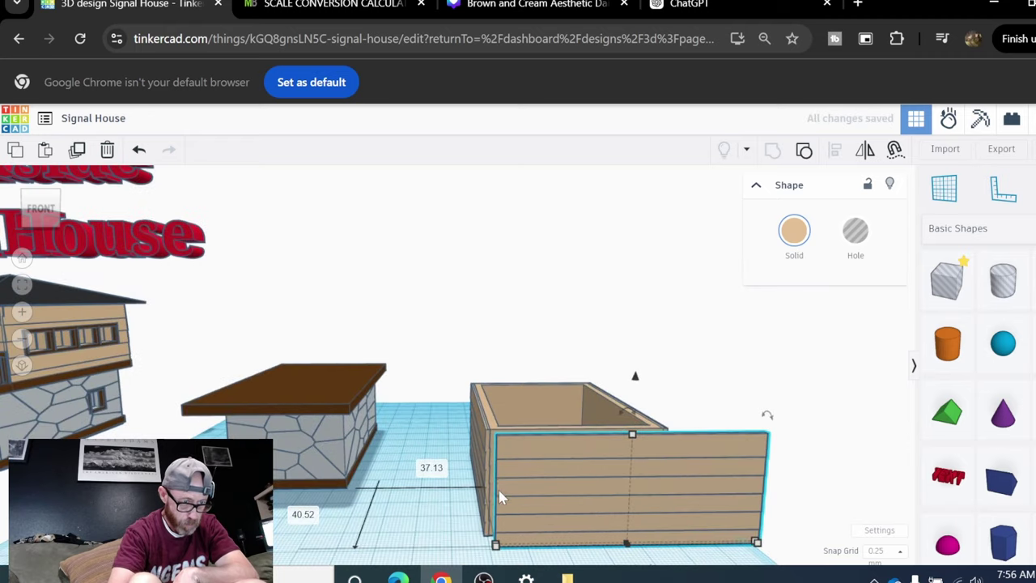
Move the rotated panel against the front end wall and nudge it until its end meets the long-wall siding at the corner.
{"action": "middle_click_drag", "start_coordinate": [484, 409], "coordinate": [422, 314]}
{"action": "right_click_drag", "start_coordinate": [446, 314], "coordinate": [390, 391]}
{"action": "scroll", "coordinate": [390, 391], "scroll_direction": "up", "scroll_amount": 3}
{"action": "left_click_drag", "start_coordinate": [429, 380], "coordinate": [402, 341]}
{"action": "scroll", "coordinate": [373, 334], "scroll_direction": "up", "scroll_amount": 5}
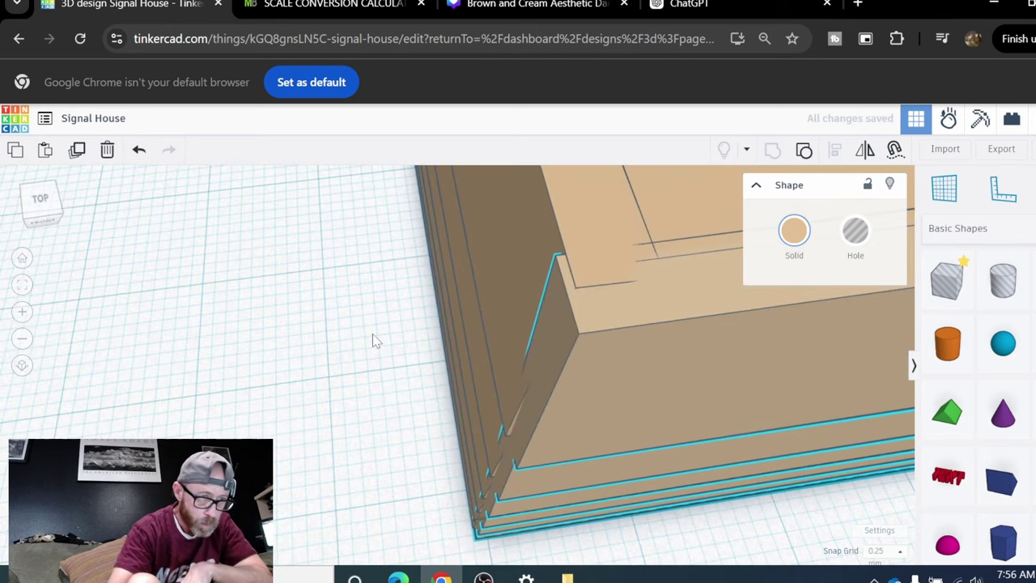
{"action": "key", "text": "Right"}
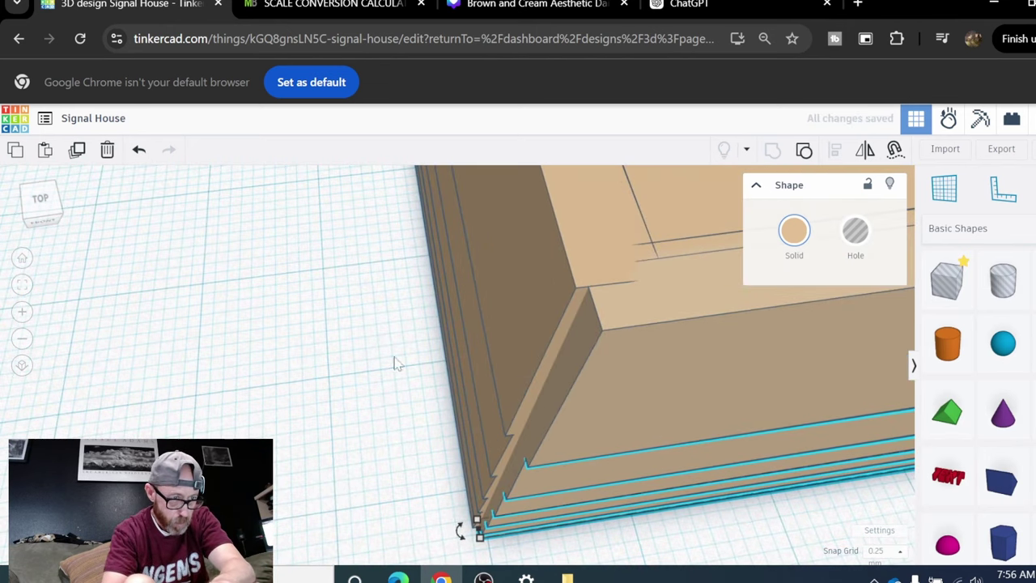
{"action": "key", "text": "Right"}
{"action": "left_click_drag", "start_coordinate": [583, 389], "coordinate": [582, 389]}
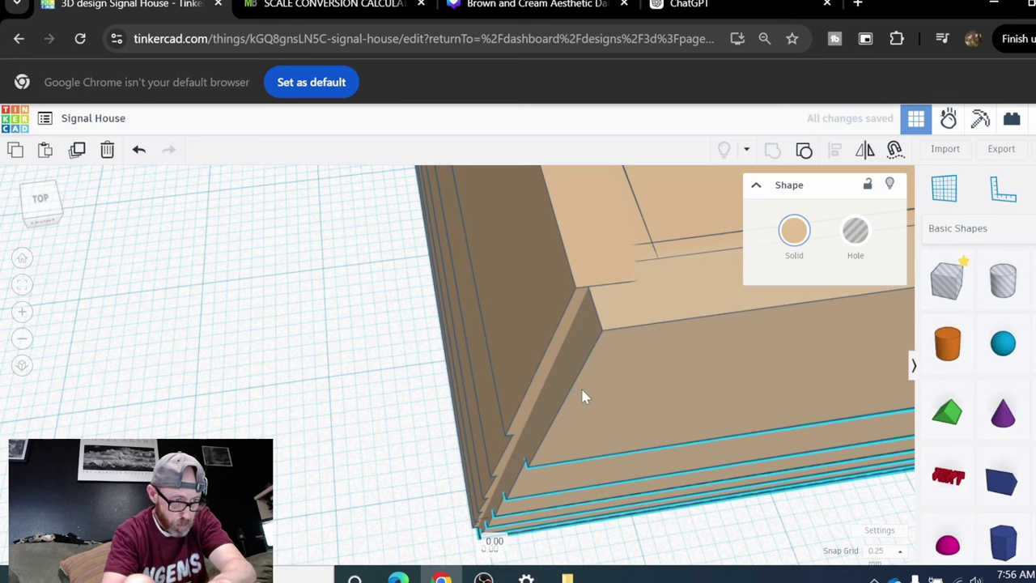
{"action": "key", "text": "Left"}
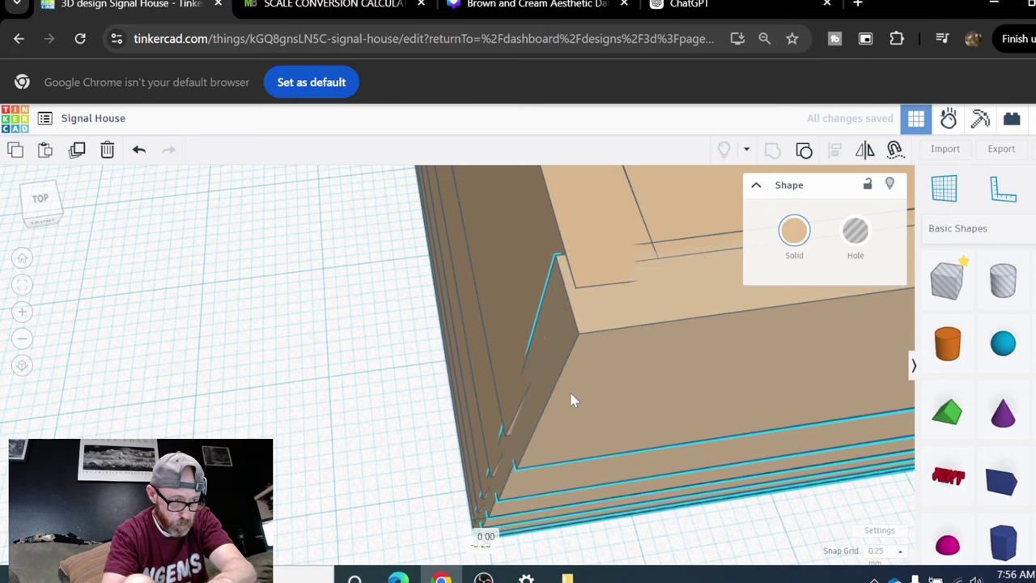
{"action": "scroll", "coordinate": [569, 385], "scroll_direction": "down", "scroll_amount": 3}
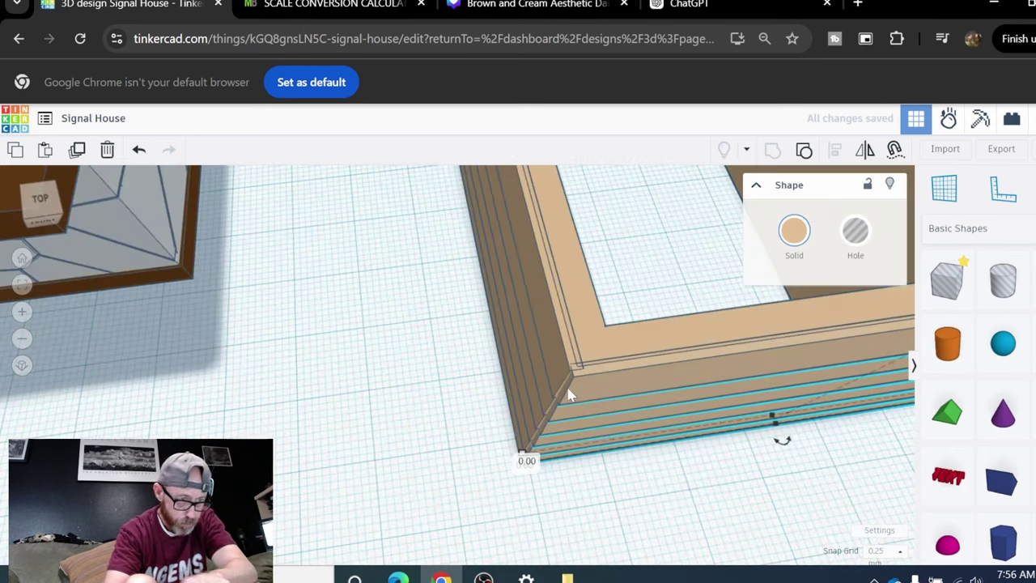
{"action": "right_click_drag", "start_coordinate": [566, 384], "coordinate": [462, 369]}
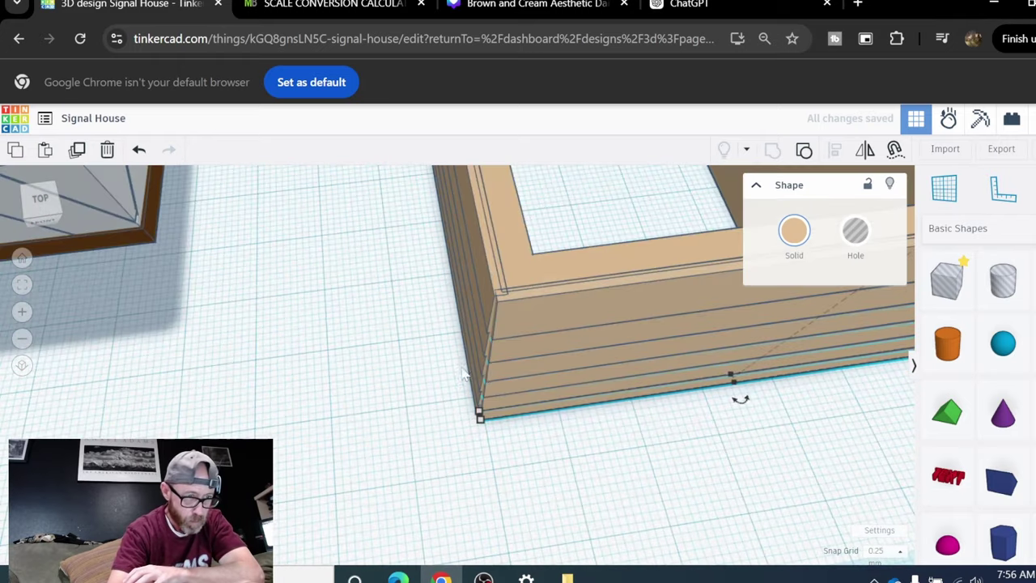
Set the snap grid to 0.1 mm and refine the end panel's fit at the corner with the long-wall siding.
{"action": "left_click", "coordinate": [885, 552]}
{"action": "left_click", "coordinate": [882, 423]}
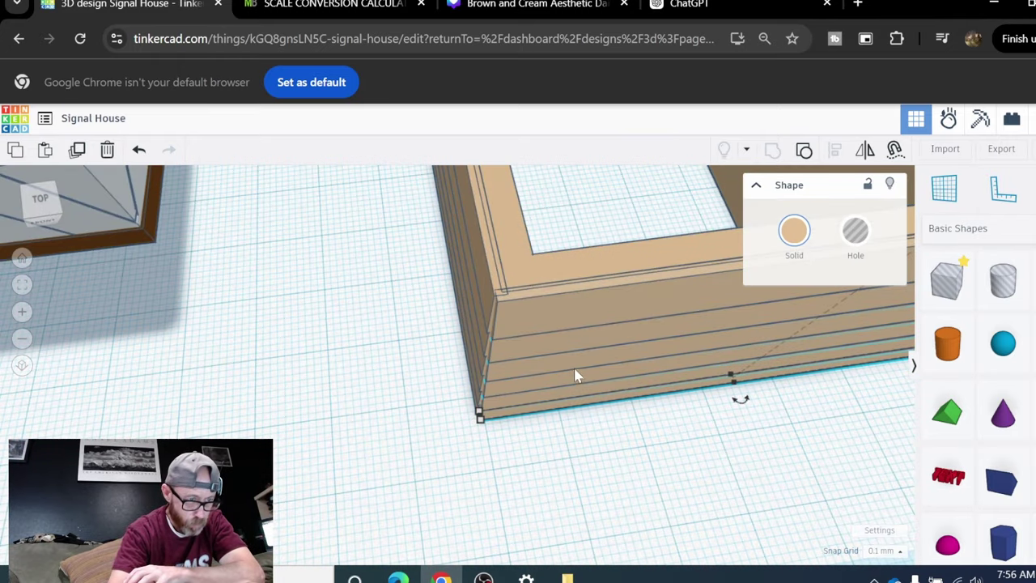
{"action": "scroll", "coordinate": [576, 372], "scroll_direction": "up", "scroll_amount": 5}
{"action": "scroll", "coordinate": [573, 371], "scroll_direction": "down", "scroll_amount": 4}
{"action": "right_click_drag", "start_coordinate": [574, 371], "coordinate": [561, 396]}
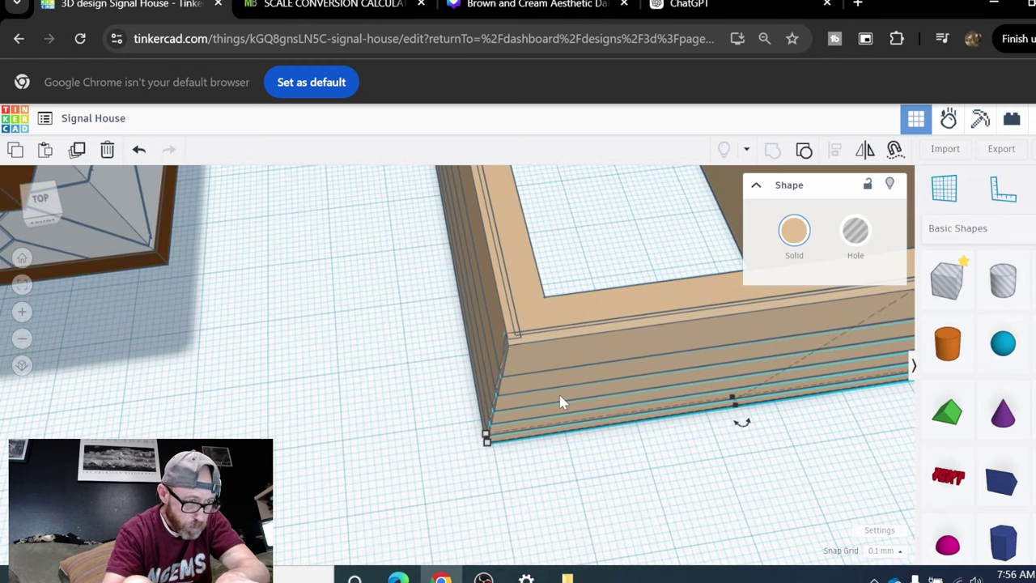
{"action": "scroll", "coordinate": [559, 400], "scroll_direction": "up", "scroll_amount": 4}
{"action": "scroll", "coordinate": [576, 409], "scroll_direction": "down", "scroll_amount": 3}
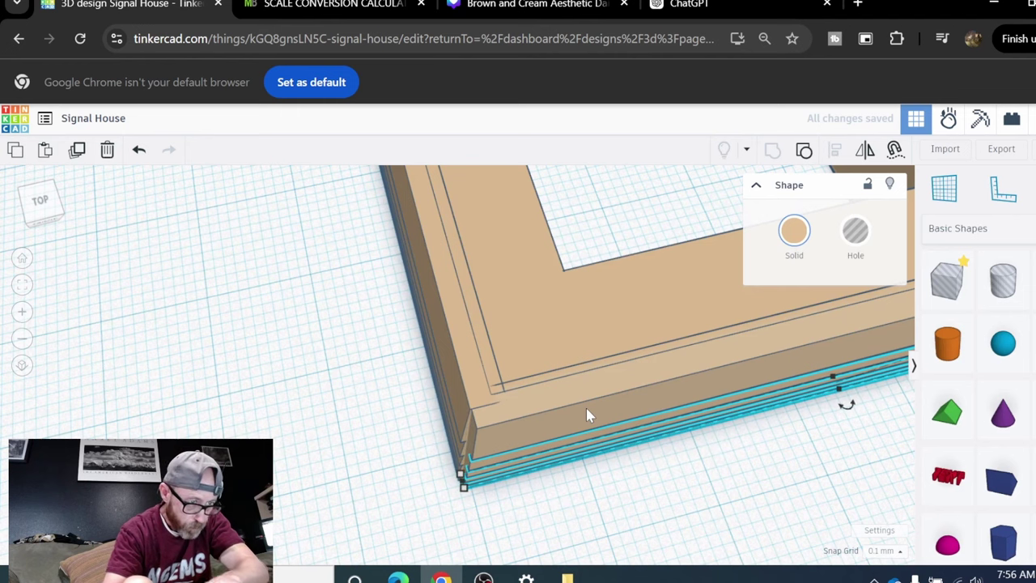
Shorten the front siding panel so its far end stops at the opposite corner of the end wall.
{"action": "scroll", "coordinate": [552, 476], "scroll_direction": "down", "scroll_amount": 3}
{"action": "right_click_drag", "start_coordinate": [683, 467], "coordinate": [670, 410]}
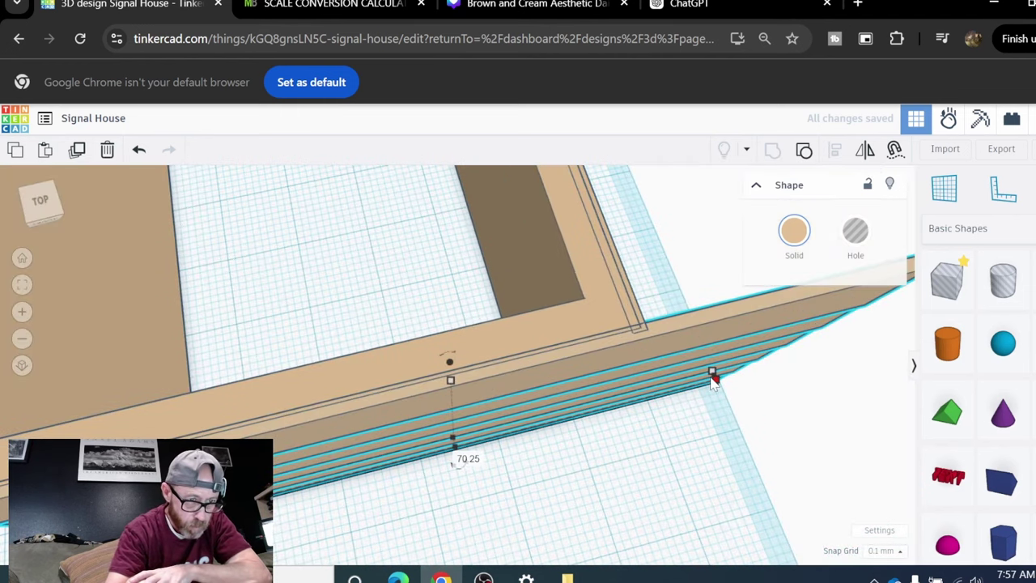
{"action": "left_click_drag", "start_coordinate": [712, 377], "coordinate": [559, 428]}
{"action": "right_click_drag", "start_coordinate": [654, 398], "coordinate": [662, 340]}
{"action": "left_click", "coordinate": [576, 402]}
{"action": "scroll", "coordinate": [558, 419], "scroll_direction": "down", "scroll_amount": 3}
Duplicate the front end wall's siding panel and mirror the copy front to back.
{"action": "left_click", "coordinate": [491, 332]}
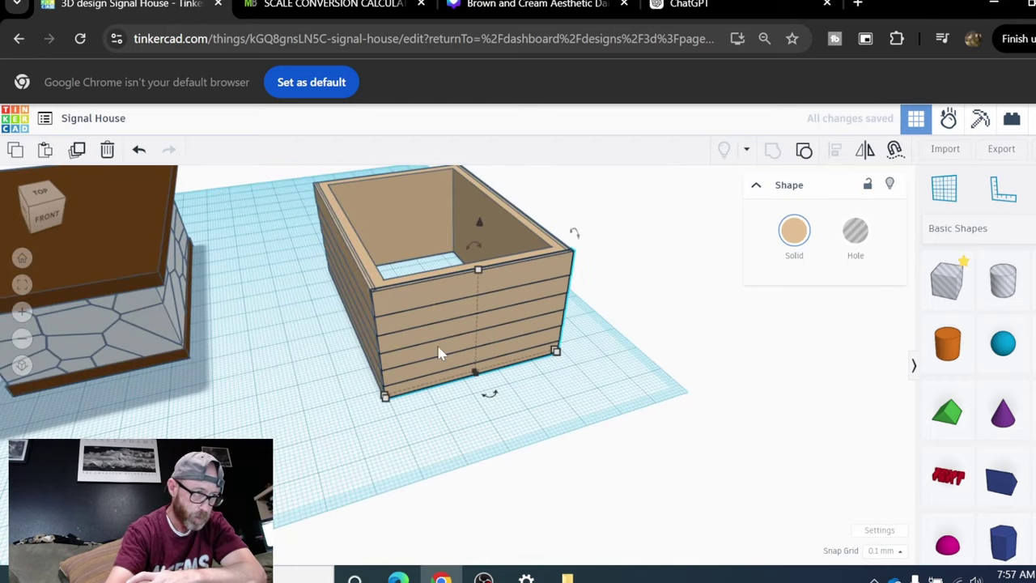
{"action": "left_click", "coordinate": [76, 150]}
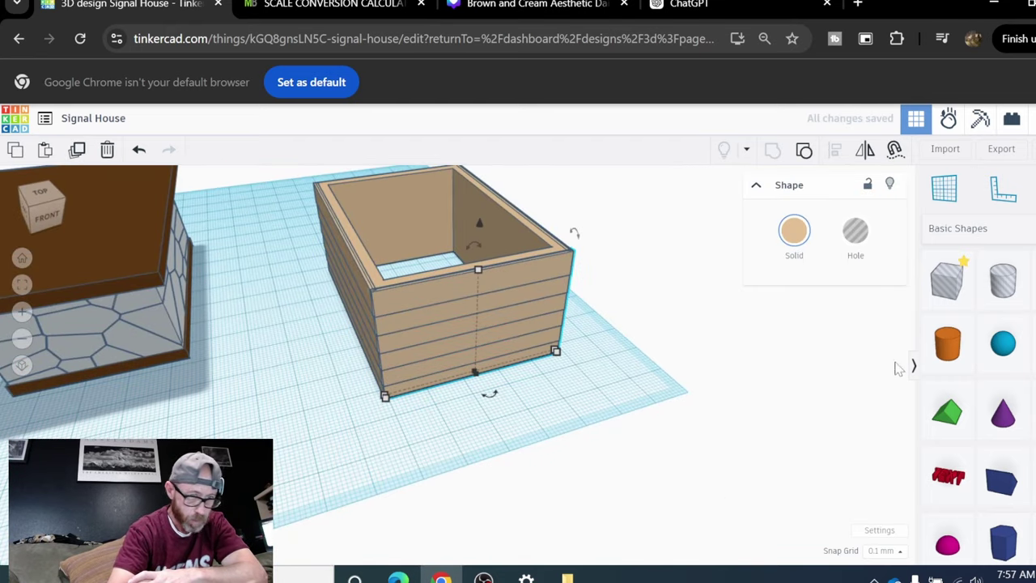
{"action": "left_click", "coordinate": [866, 154]}
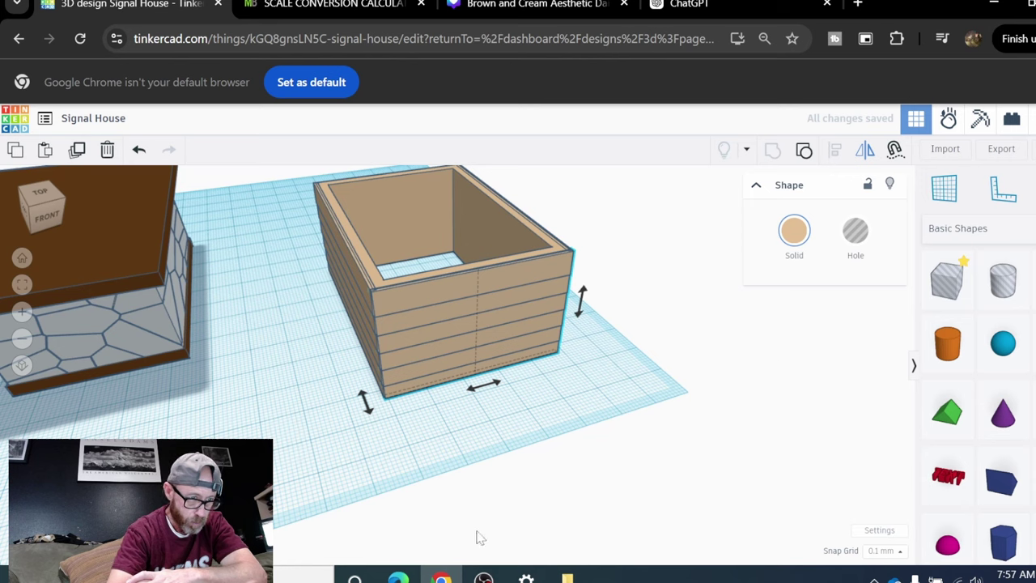
{"action": "left_click", "coordinate": [363, 399]}
Move the mirrored siding panel against the rear end wall and nudge it until it meets the long-wall siding at the corners.
{"action": "key", "text": "Up"}
{"action": "key", "text": "Up"}
{"action": "key", "text": "Up"}
{"action": "key", "text": "Up"}
{"action": "key", "text": "Up"}
{"action": "key", "text": "Up"}
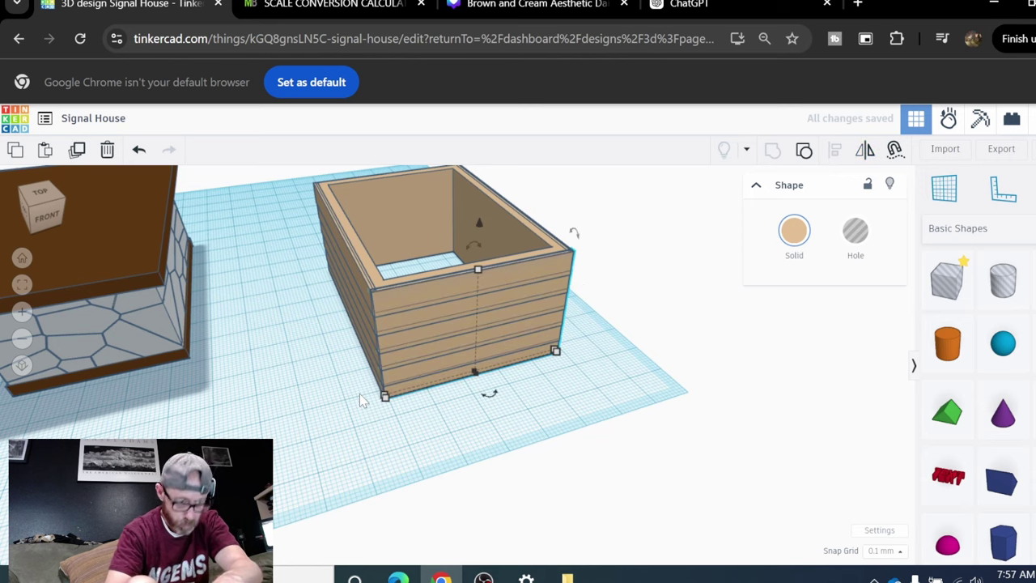
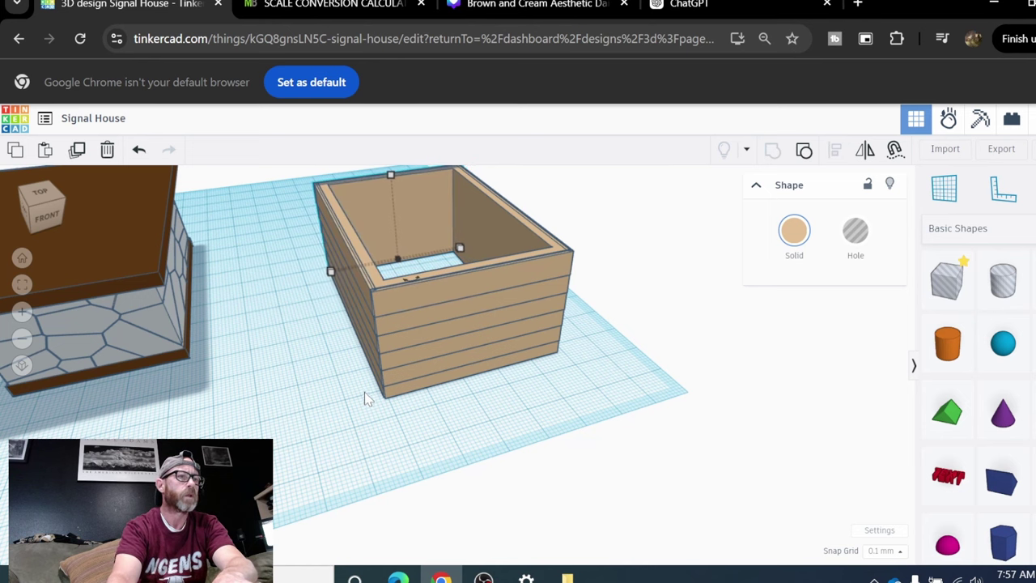
{"action": "key", "text": "Up"}
{"action": "key", "text": "Up"}
{"action": "scroll", "coordinate": [371, 314], "scroll_direction": "down", "scroll_amount": 2}
{"action": "right_click_drag", "start_coordinate": [371, 316], "coordinate": [606, 325]}
{"action": "middle_click_drag", "start_coordinate": [206, 389], "coordinate": [682, 310]}
{"action": "scroll", "coordinate": [315, 358], "scroll_direction": "up", "scroll_amount": 2}
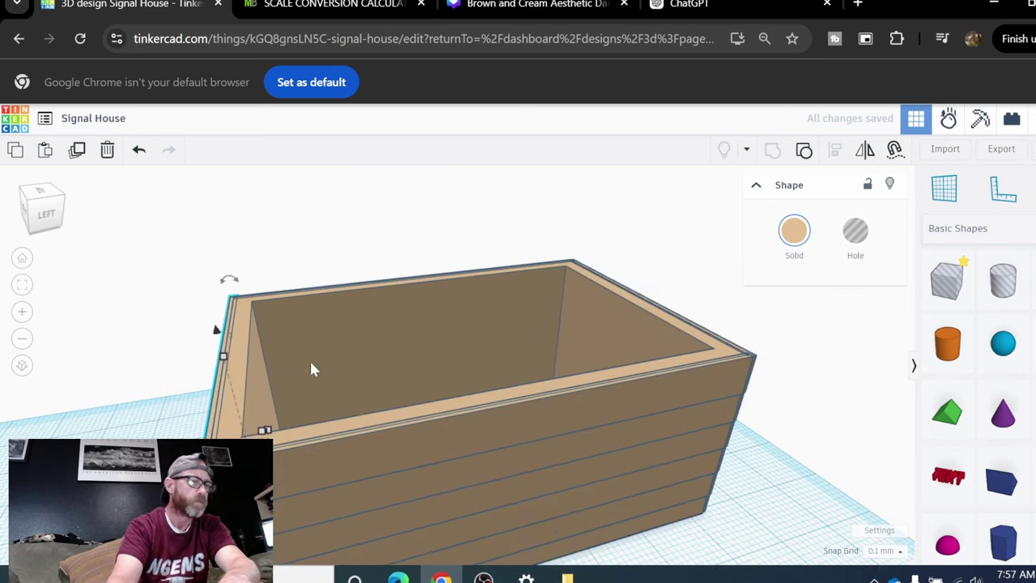
{"action": "scroll", "coordinate": [254, 386], "scroll_direction": "down", "scroll_amount": 4}
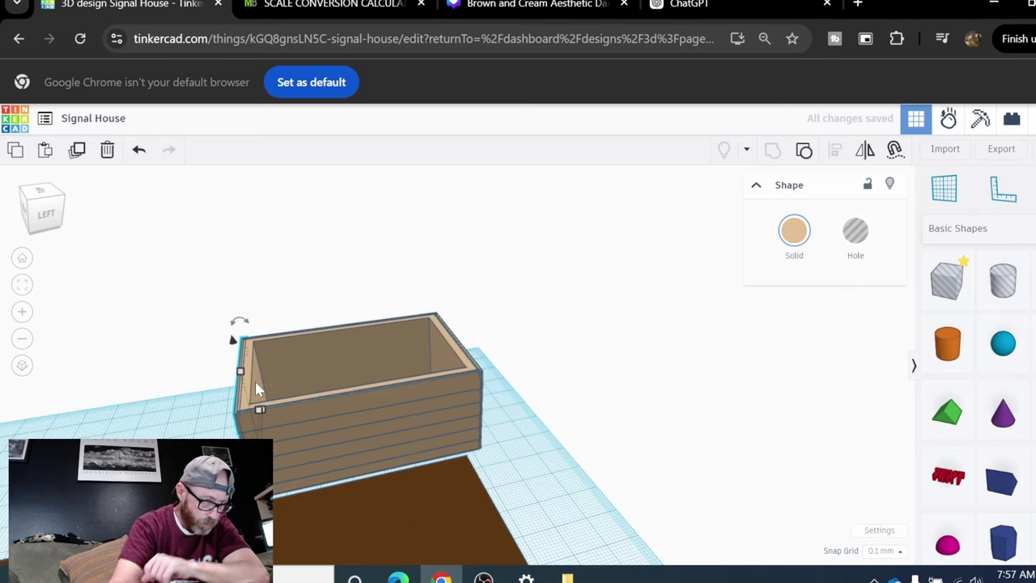
{"action": "scroll", "coordinate": [255, 386], "scroll_direction": "up", "scroll_amount": 5}
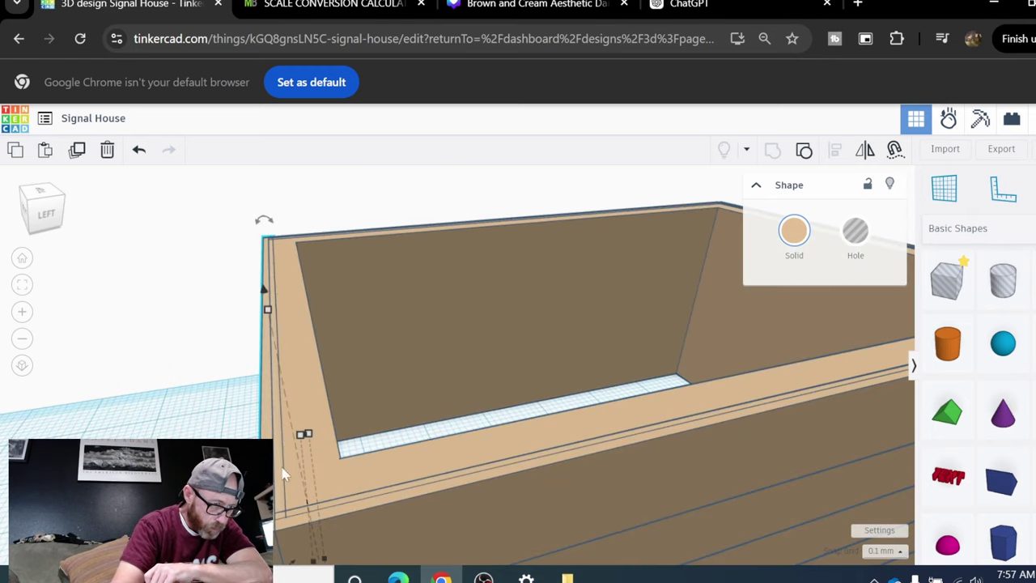
{"action": "scroll", "coordinate": [283, 473], "scroll_direction": "down", "scroll_amount": 4}
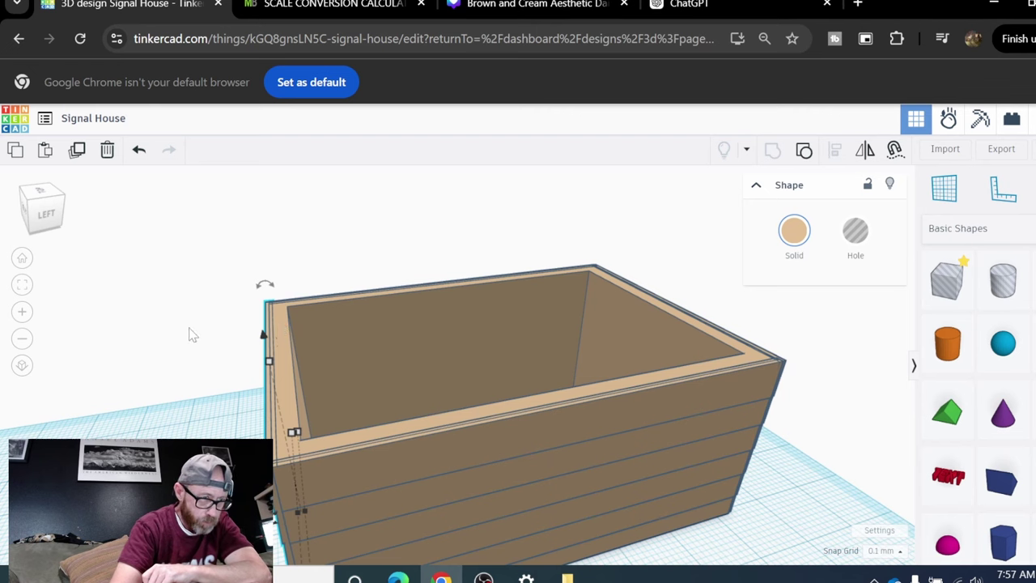
{"action": "left_click", "coordinate": [190, 335]}
Select the hollow tan upper storey with its four siding panels and group all five shapes.
{"action": "right_click_drag", "start_coordinate": [322, 257], "coordinate": [316, 283]}
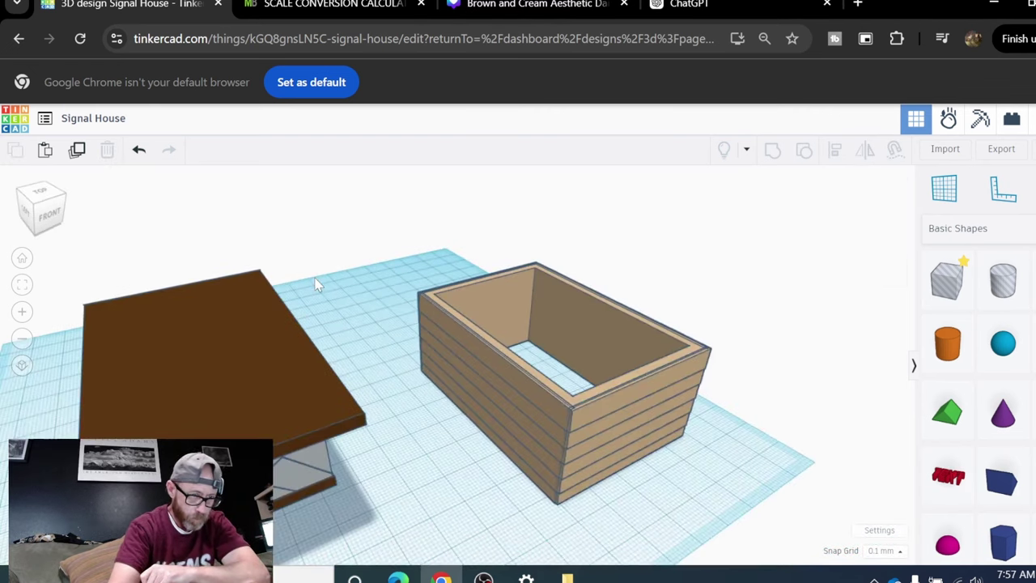
{"action": "scroll", "coordinate": [316, 284], "scroll_direction": "down", "scroll_amount": 2}
{"action": "right_click_drag", "start_coordinate": [770, 381], "coordinate": [655, 353]}
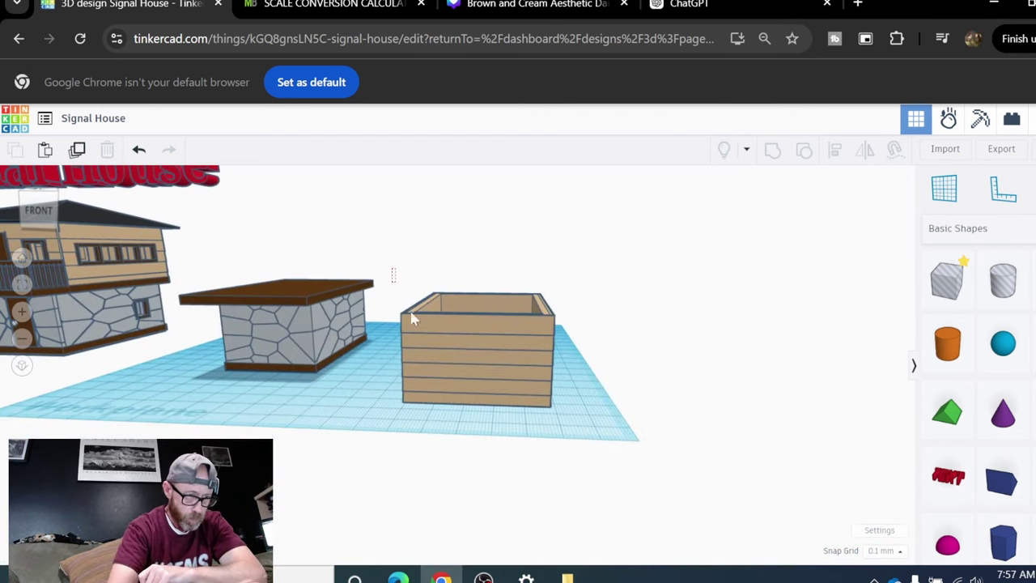
{"action": "left_click_drag", "start_coordinate": [411, 318], "coordinate": [588, 437]}
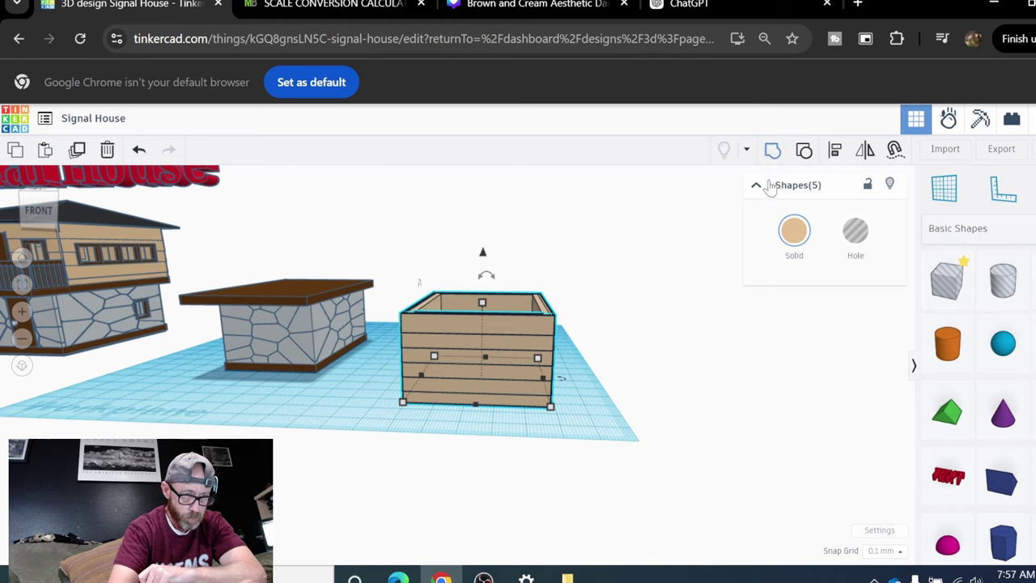
{"action": "left_click", "coordinate": [772, 150]}
{"action": "left_click", "coordinate": [520, 461]}
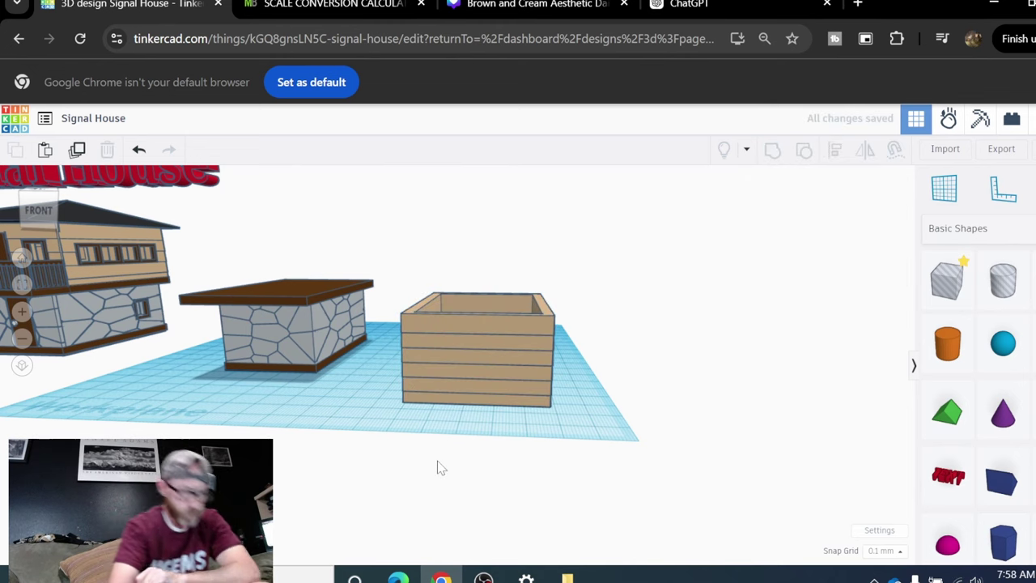
Raise the grouped upper storey to 32 mm above the workplane and set the snap grid to 0.25 mm.
{"action": "left_click", "coordinate": [457, 361]}
{"action": "scroll", "coordinate": [518, 286], "scroll_direction": "down", "scroll_amount": 2}
{"action": "middle_click_drag", "start_coordinate": [551, 267], "coordinate": [557, 315]}
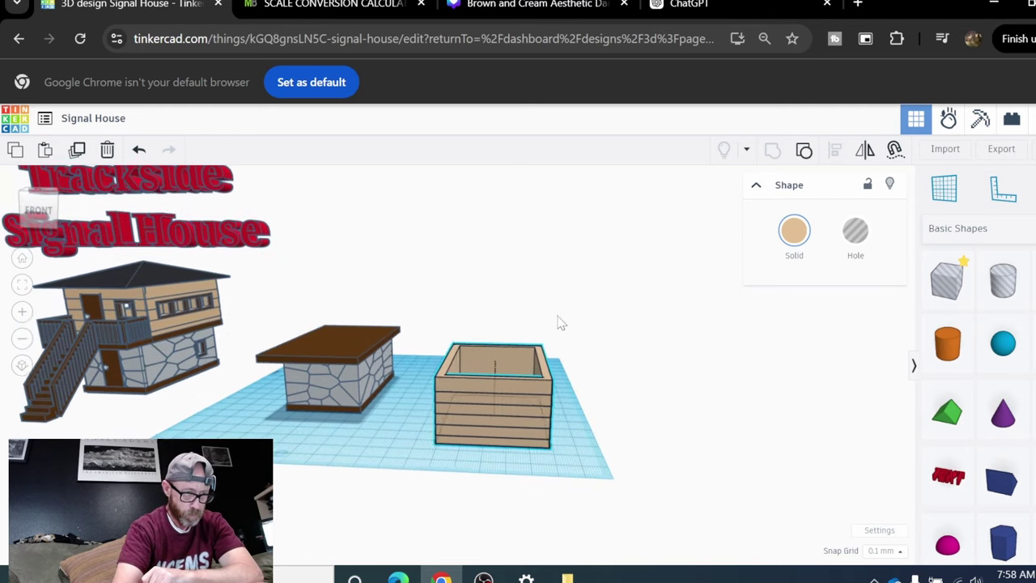
{"action": "left_click_drag", "start_coordinate": [497, 324], "coordinate": [492, 262]}
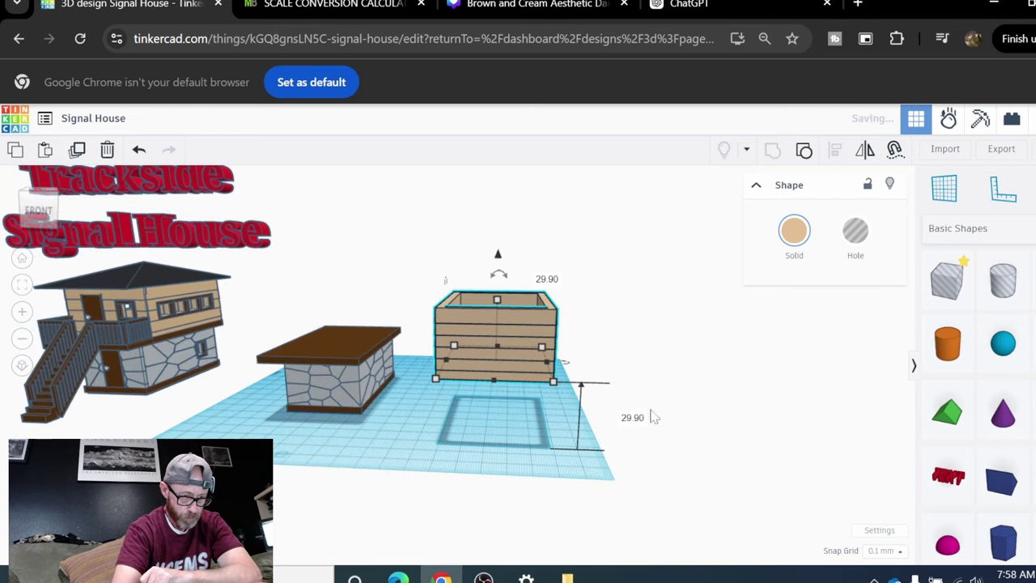
{"action": "left_click", "coordinate": [881, 551]}
{"action": "left_click", "coordinate": [888, 441]}
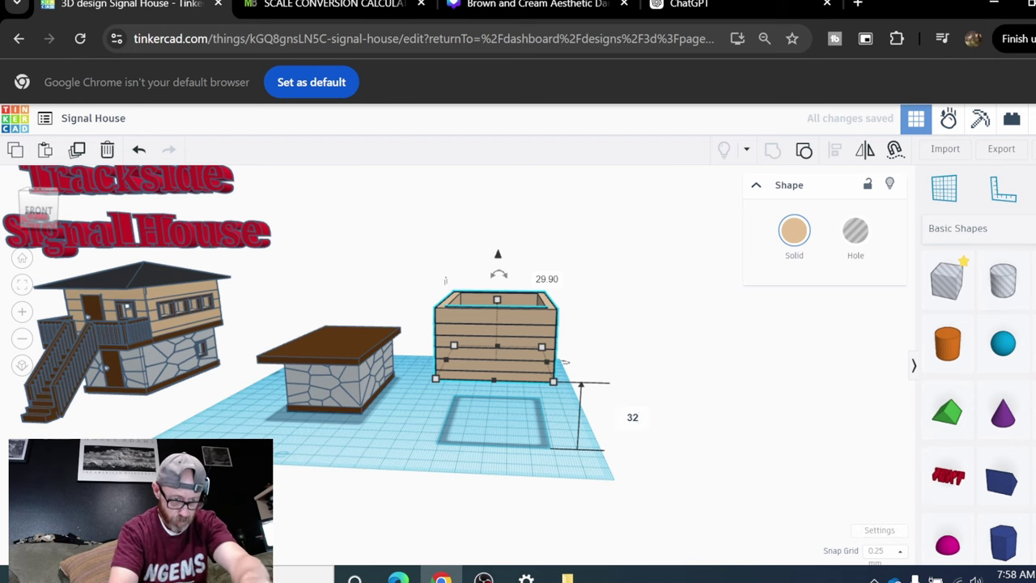
{"action": "key", "text": "Return"}
{"action": "left_click", "coordinate": [506, 451]}
Move the upper storey over the stone lower storey and align it centrally across the width of the brown floor slab.
{"action": "scroll", "coordinate": [508, 449], "scroll_direction": "down", "scroll_amount": 2}
{"action": "middle_click_drag", "start_coordinate": [523, 432], "coordinate": [571, 490]}
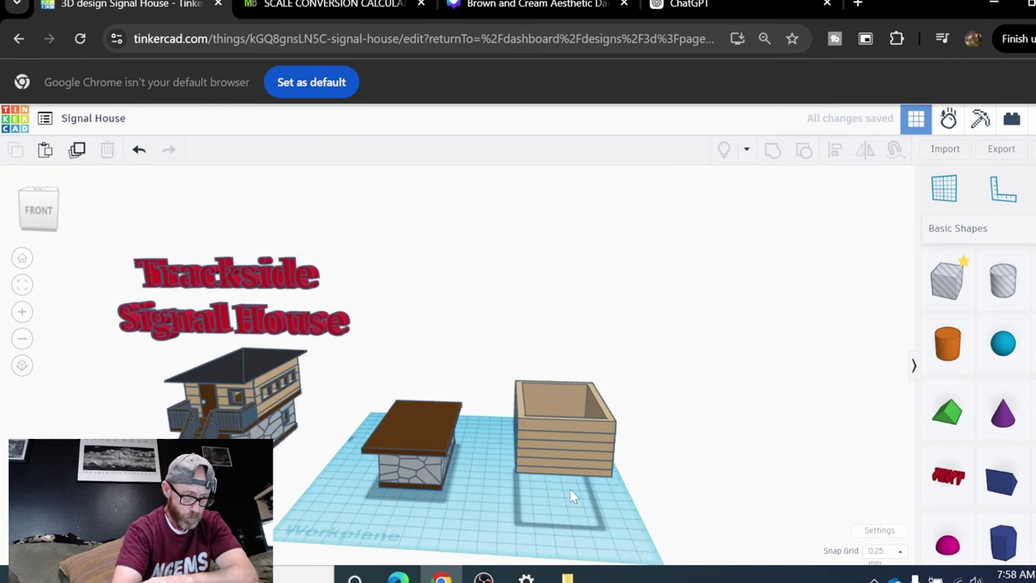
{"action": "left_click_drag", "start_coordinate": [527, 423], "coordinate": [417, 421]}
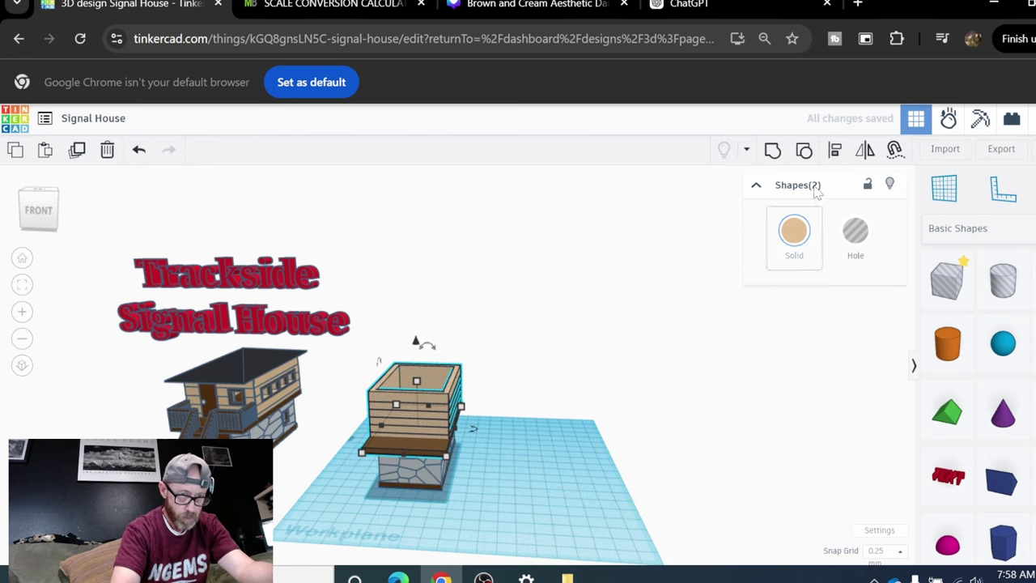
{"action": "left_click", "coordinate": [829, 155]}
{"action": "scroll", "coordinate": [369, 539], "scroll_direction": "up", "scroll_amount": 1}
{"action": "right_click_drag", "start_coordinate": [381, 470], "coordinate": [418, 472]}
{"action": "left_click", "coordinate": [430, 459]}
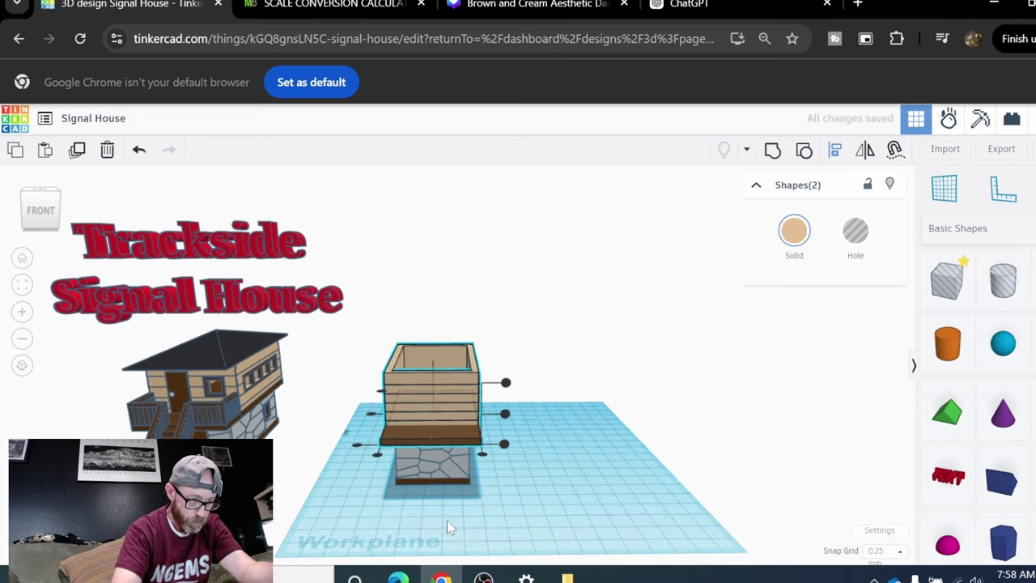
{"action": "left_click", "coordinate": [447, 521]}
Nudge the upper storey two grid steps toward the front so its rear end sits within the floor slab's rear edge.
{"action": "right_click_drag", "start_coordinate": [437, 513], "coordinate": [451, 459]}
{"action": "scroll", "coordinate": [714, 507], "scroll_direction": "up", "scroll_amount": 3}
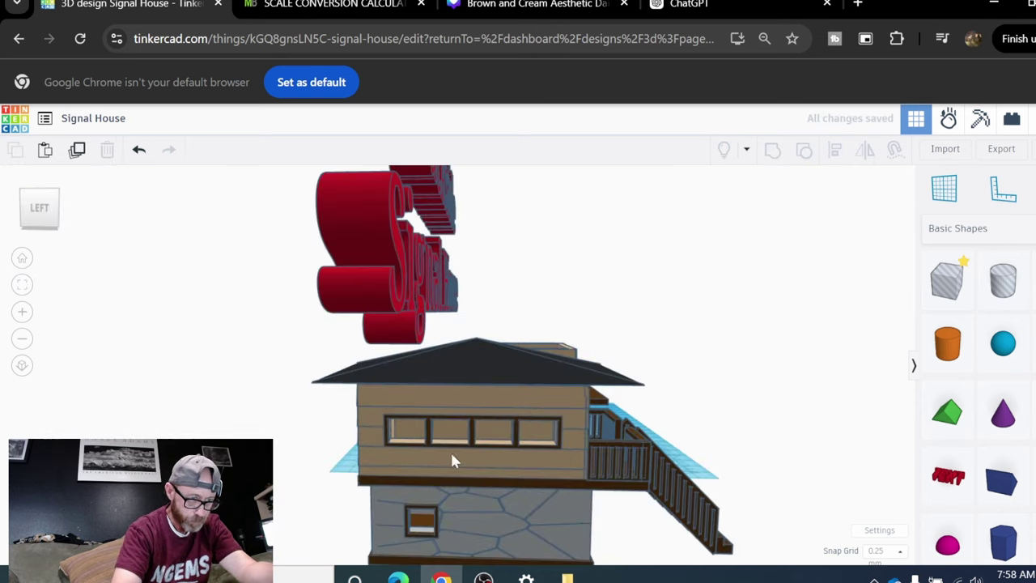
{"action": "scroll", "coordinate": [474, 430], "scroll_direction": "up", "scroll_amount": 8}
{"action": "scroll", "coordinate": [506, 426], "scroll_direction": "up", "scroll_amount": 6}
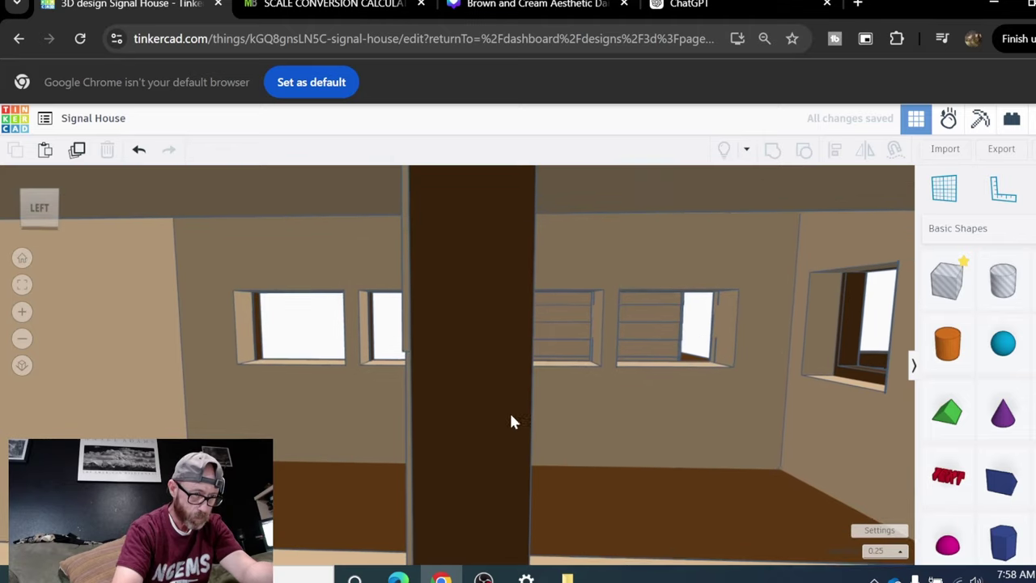
{"action": "scroll", "coordinate": [533, 363], "scroll_direction": "up", "scroll_amount": 8}
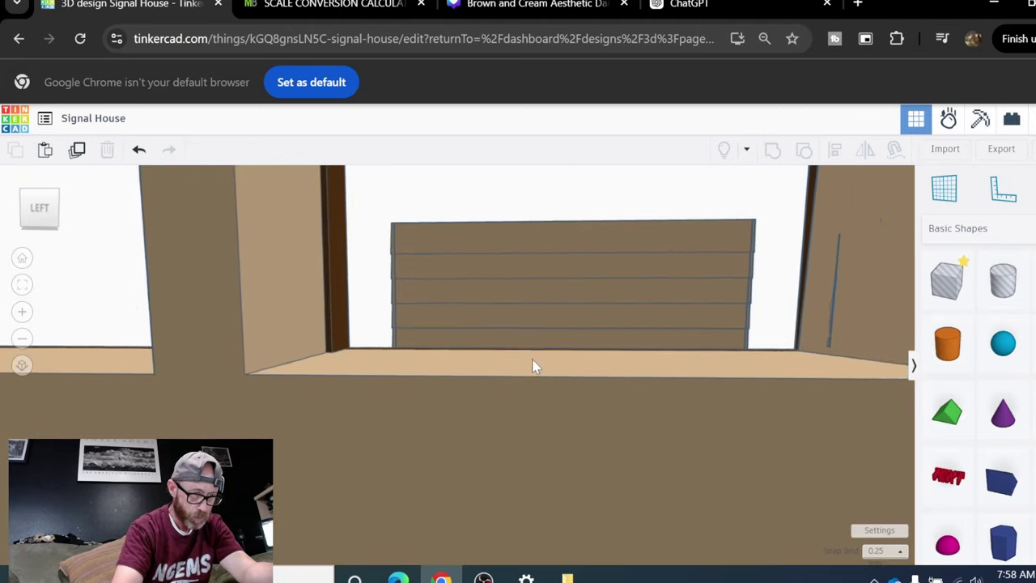
{"action": "scroll", "coordinate": [525, 364], "scroll_direction": "down", "scroll_amount": 3}
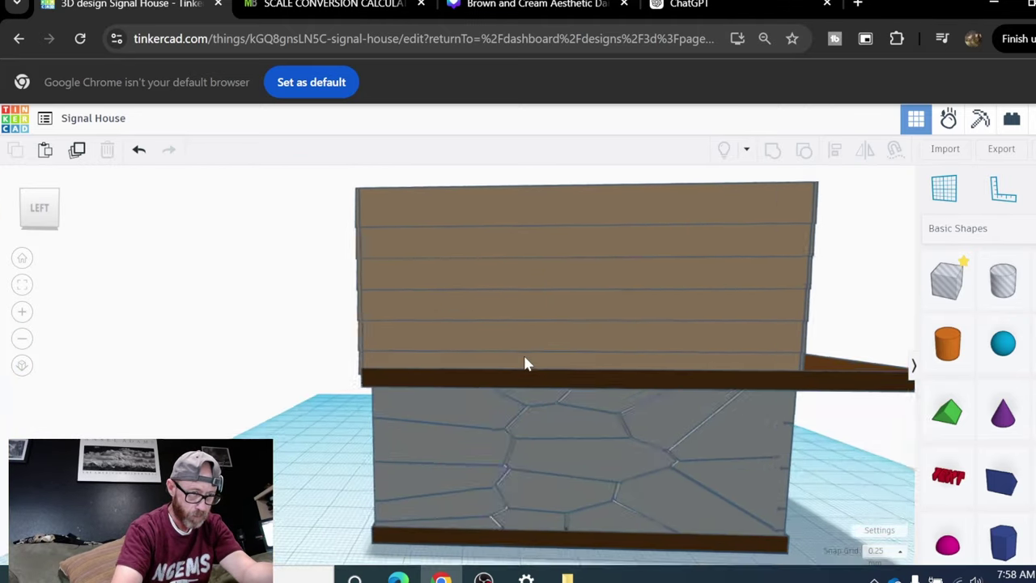
{"action": "scroll", "coordinate": [525, 359], "scroll_direction": "up", "scroll_amount": 3}
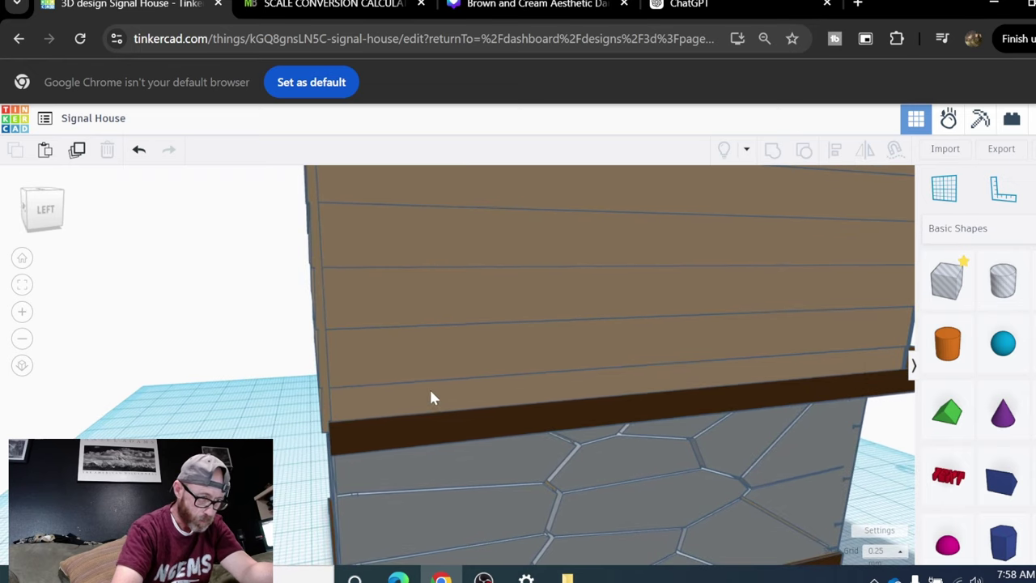
{"action": "left_click", "coordinate": [354, 383]}
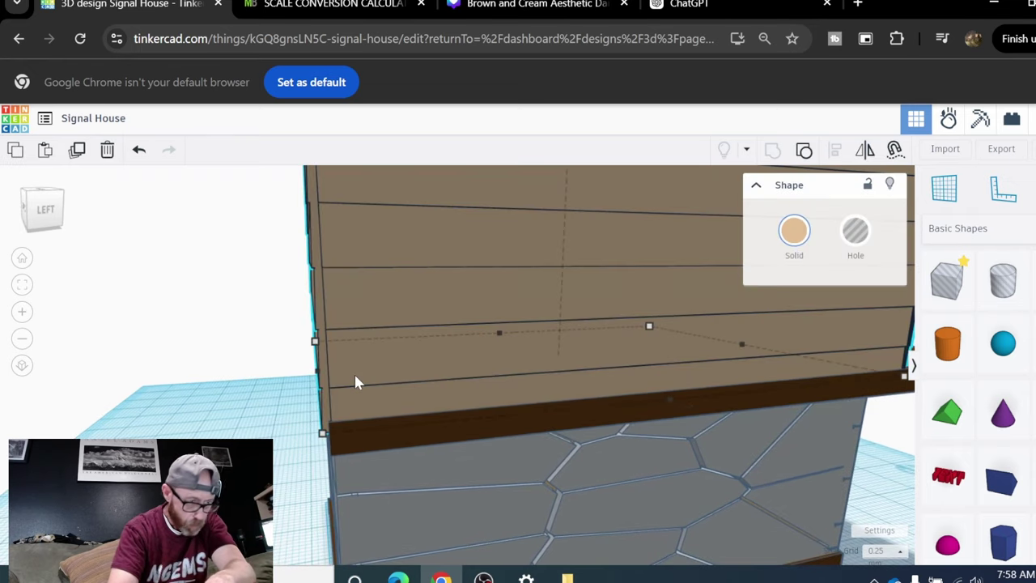
{"action": "key", "text": "Right"}
{"action": "key", "text": "Right"}
{"action": "right_click_drag", "start_coordinate": [358, 372], "coordinate": [377, 372]}
{"action": "left_click", "coordinate": [158, 382]}
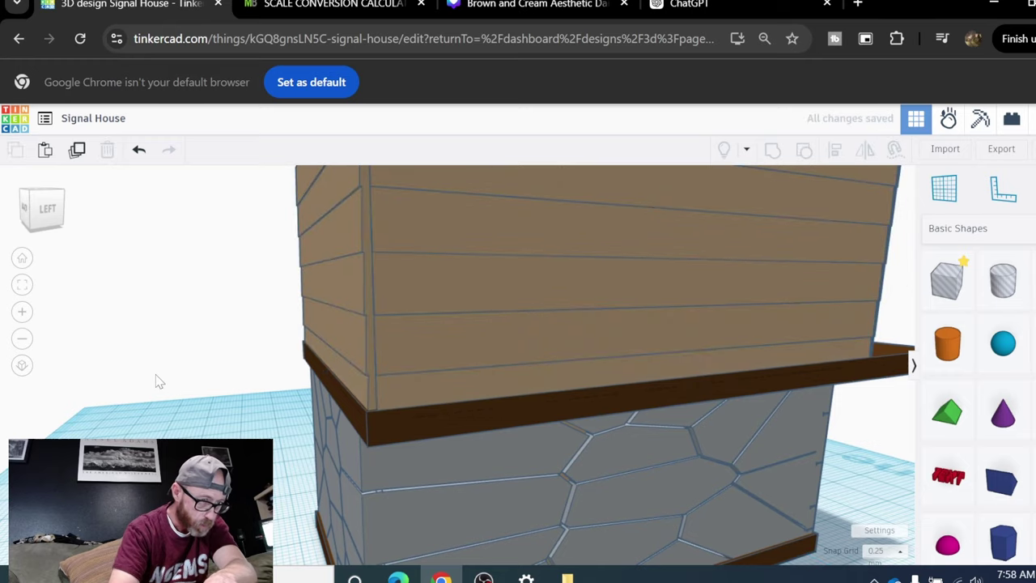
Examine the siding corners and roof overhang of the finished signal house next to the new build.
{"action": "scroll", "coordinate": [316, 365], "scroll_direction": "up", "scroll_amount": 5}
{"action": "scroll", "coordinate": [555, 338], "scroll_direction": "up", "scroll_amount": 3}
{"action": "scroll", "coordinate": [742, 309], "scroll_direction": "down", "scroll_amount": 5}
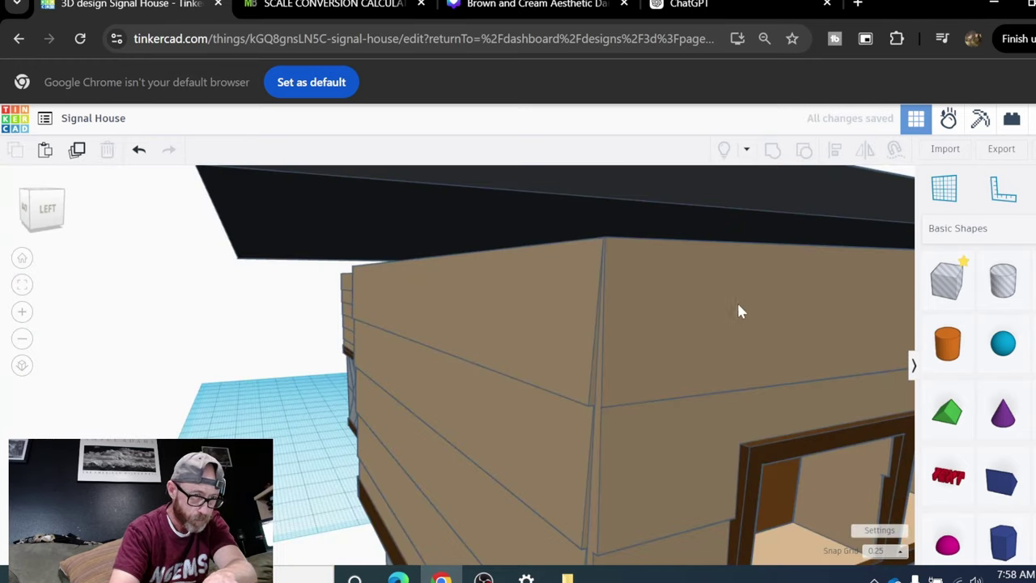
{"action": "right_click_drag", "start_coordinate": [739, 310], "coordinate": [499, 351]}
{"action": "scroll", "coordinate": [499, 353], "scroll_direction": "up", "scroll_amount": 3}
{"action": "scroll", "coordinate": [621, 360], "scroll_direction": "down", "scroll_amount": 10}
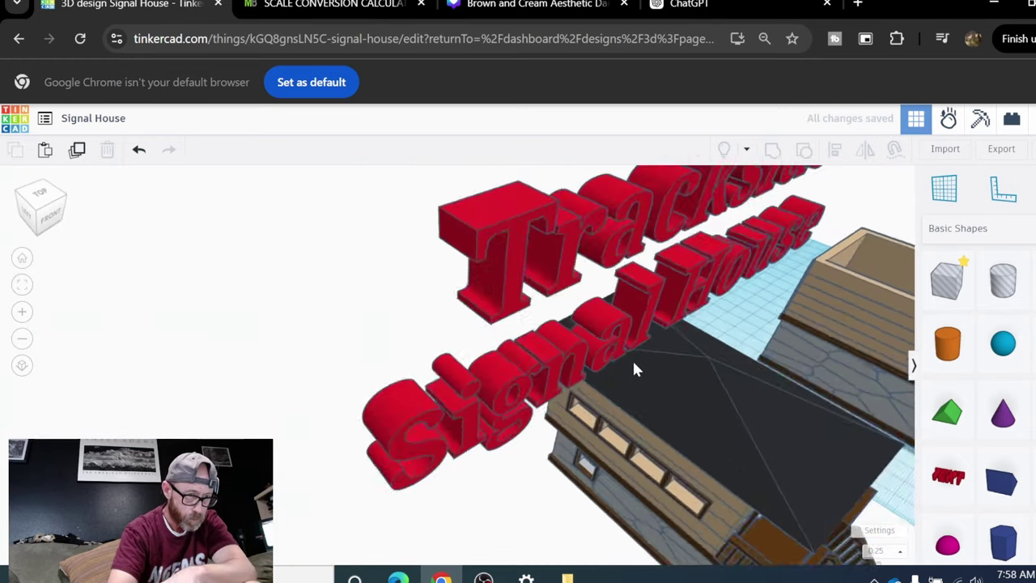
{"action": "right_click_drag", "start_coordinate": [614, 391], "coordinate": [382, 308]}
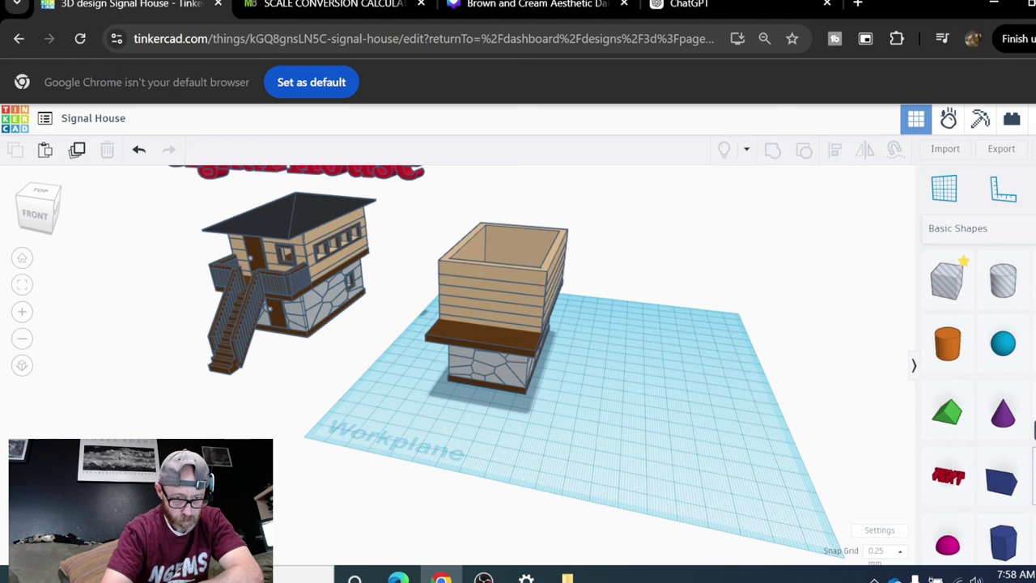
Add a four-sided pyramid to the workplane for the roof and colour it black.
{"action": "left_click_drag", "start_coordinate": [1003, 413], "coordinate": [701, 443]}
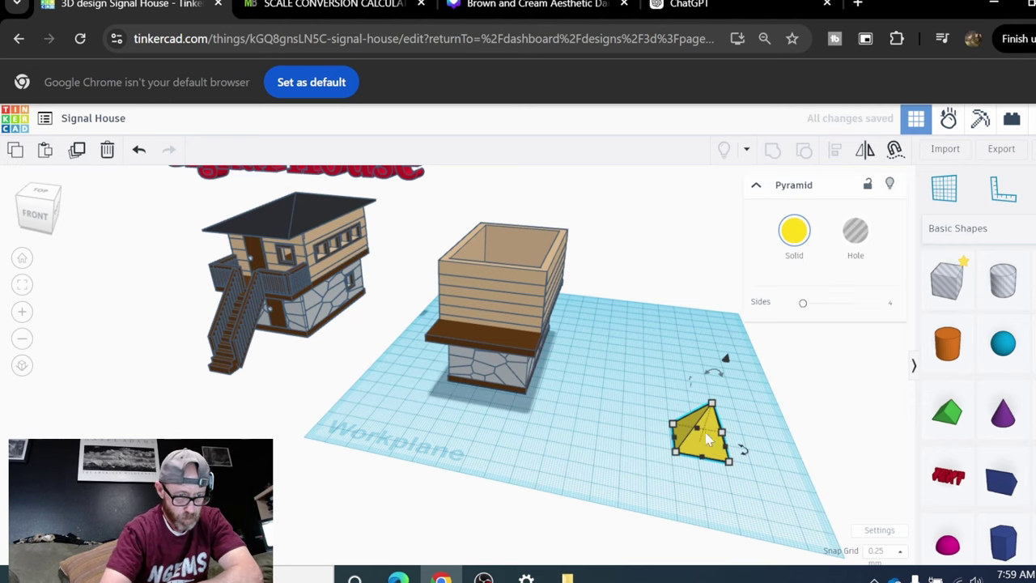
{"action": "scroll", "coordinate": [713, 405], "scroll_direction": "down", "scroll_amount": 2}
{"action": "left_click", "coordinate": [794, 232]}
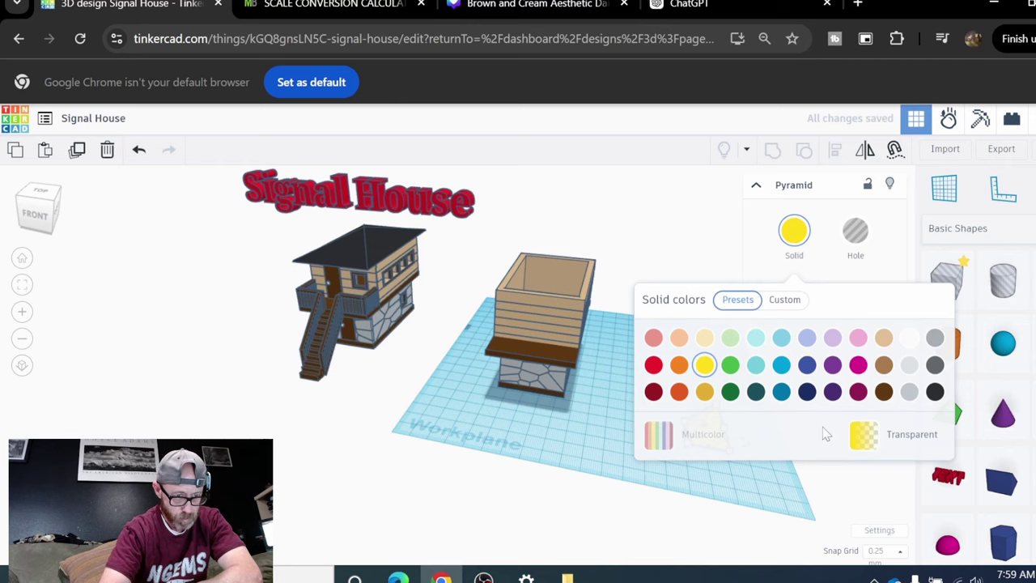
{"action": "left_click", "coordinate": [935, 392]}
{"action": "left_click", "coordinate": [723, 480]}
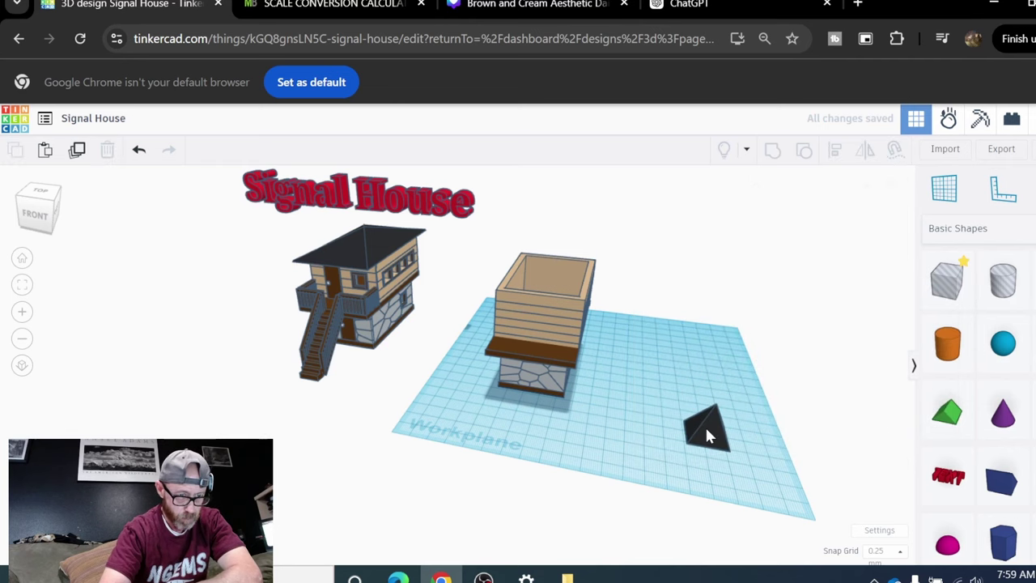
Resize the roof pyramid to 54 mm wide, 100 mm long and 12 mm high.
{"action": "left_click_drag", "start_coordinate": [706, 437], "coordinate": [622, 429]}
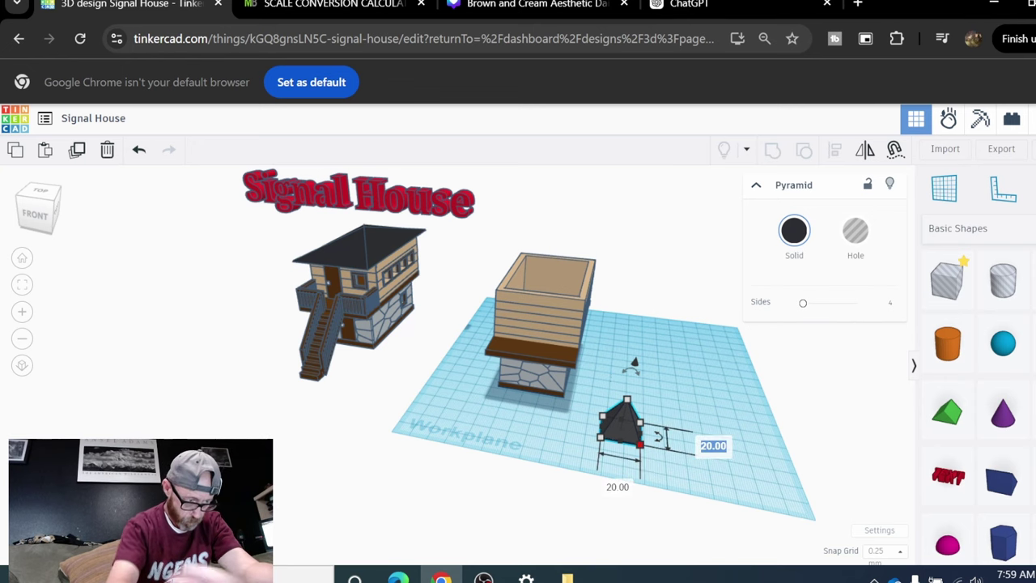
{"action": "key", "text": "Return"}
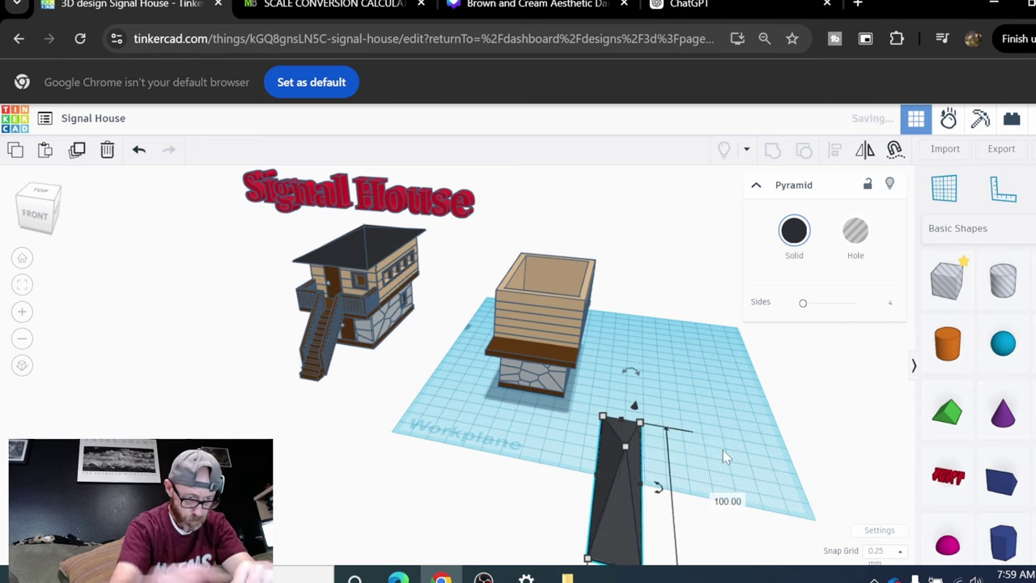
{"action": "middle_click_drag", "start_coordinate": [721, 473], "coordinate": [675, 339]}
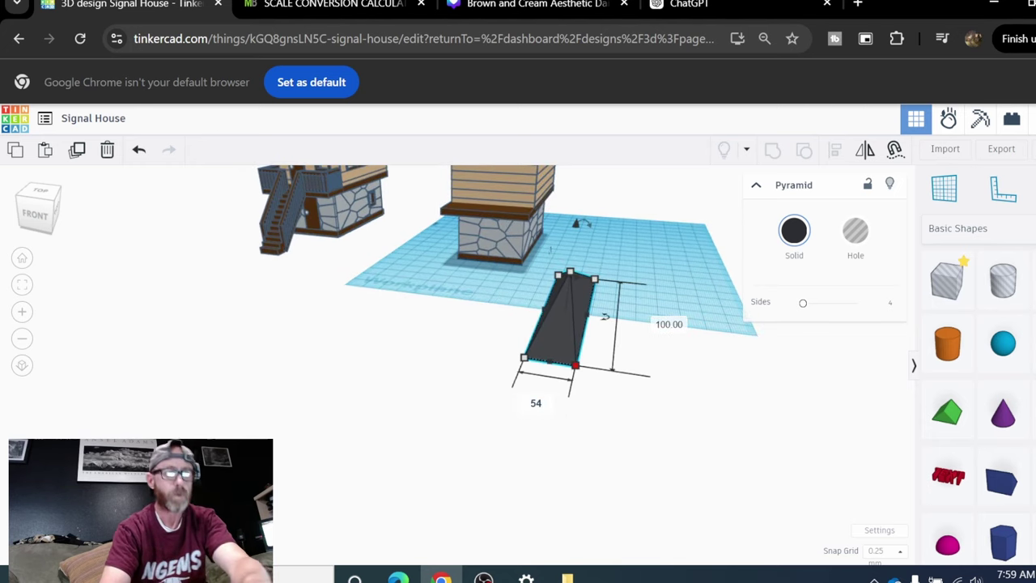
{"action": "key", "text": "Return"}
{"action": "right_click_drag", "start_coordinate": [676, 398], "coordinate": [585, 410]}
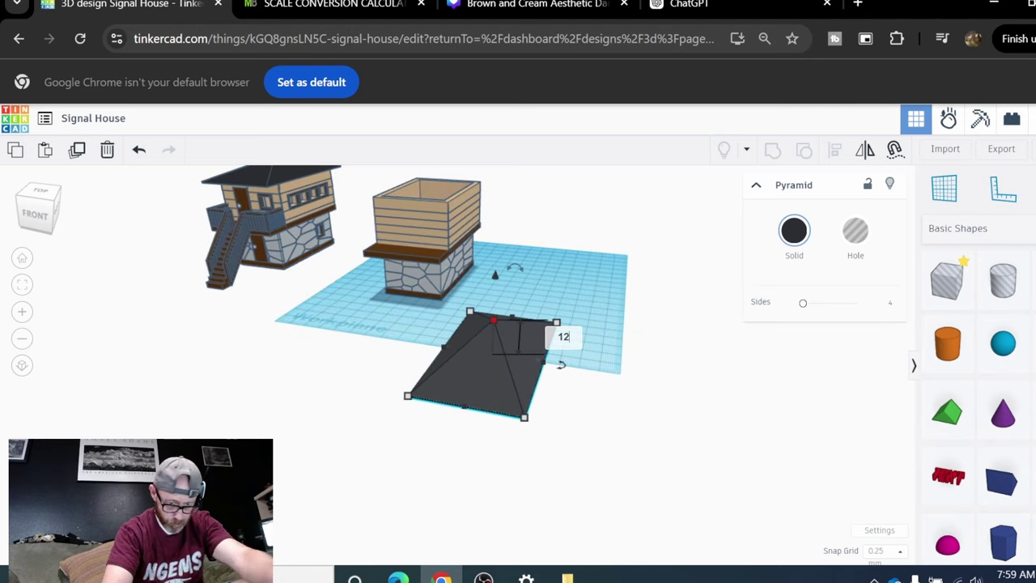
{"action": "key", "text": "Return"}
{"action": "left_click", "coordinate": [601, 398]}
Move the black roof pyramid over the new build and raise it toward the top of the upper storey walls.
{"action": "right_click_drag", "start_coordinate": [602, 397], "coordinate": [773, 411]}
{"action": "left_click_drag", "start_coordinate": [599, 377], "coordinate": [416, 321]}
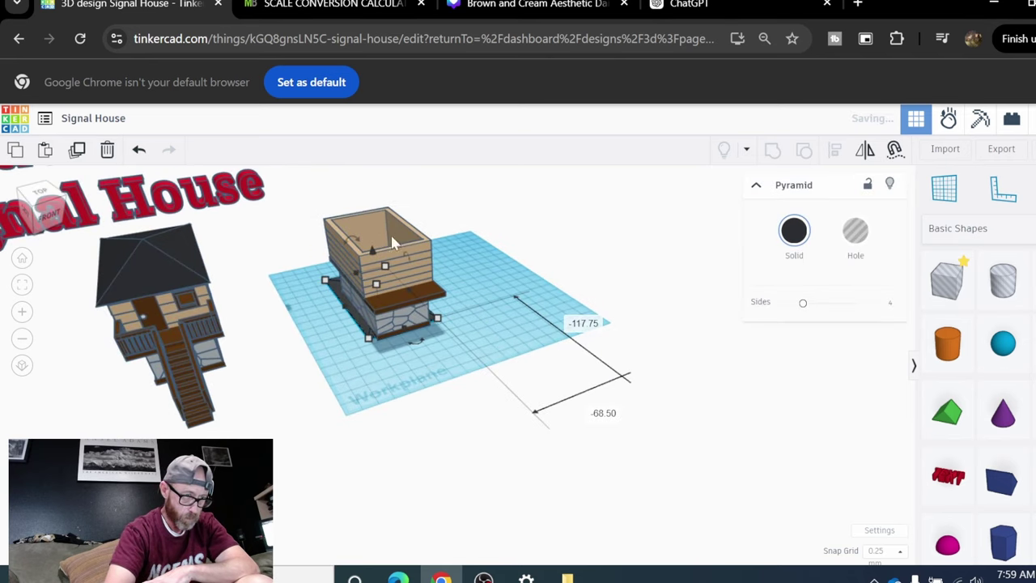
{"action": "left_click_drag", "start_coordinate": [372, 256], "coordinate": [361, 167]}
{"action": "scroll", "coordinate": [493, 255], "scroll_direction": "up", "scroll_amount": 2}
{"action": "right_click_drag", "start_coordinate": [492, 256], "coordinate": [485, 306]}
{"action": "scroll", "coordinate": [370, 362], "scroll_direction": "up", "scroll_amount": 3}
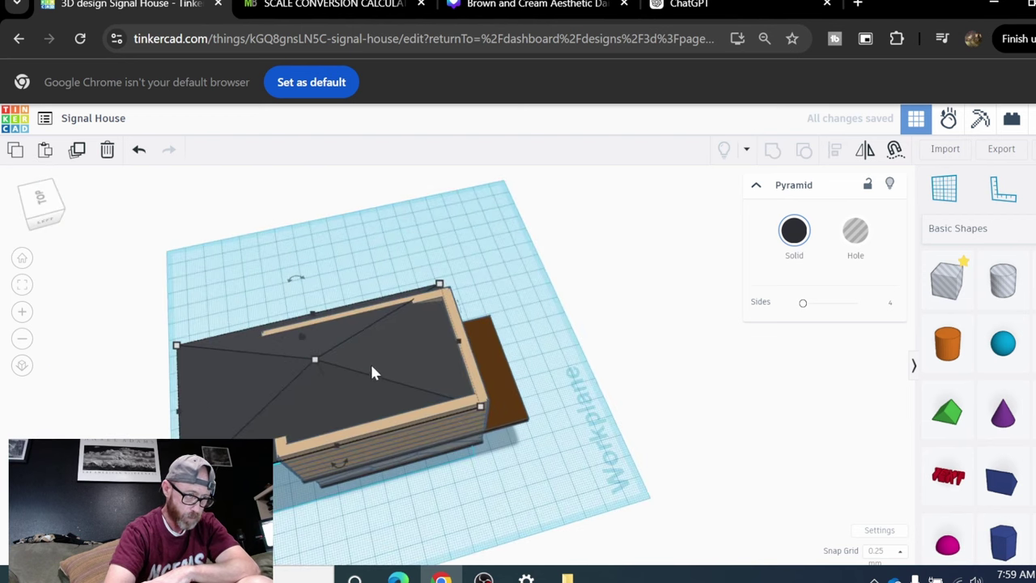
Shift the roof pyramid toward the front overhang and adjust its height so it rests on top of the upper storey walls.
{"action": "left_click_drag", "start_coordinate": [350, 383], "coordinate": [375, 387]}
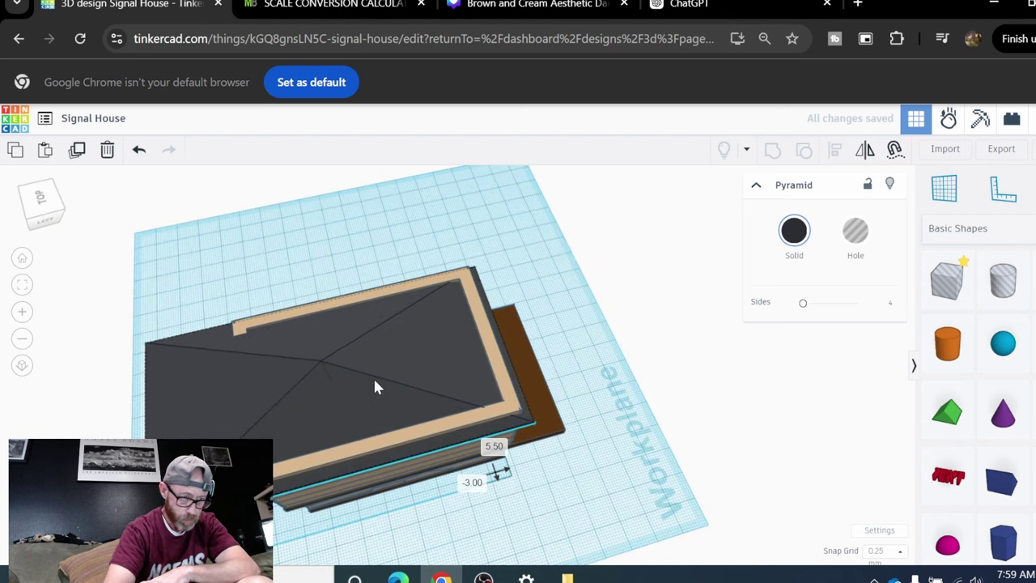
{"action": "left_click_drag", "start_coordinate": [308, 340], "coordinate": [295, 309]}
{"action": "scroll", "coordinate": [312, 340], "scroll_direction": "up", "scroll_amount": 2}
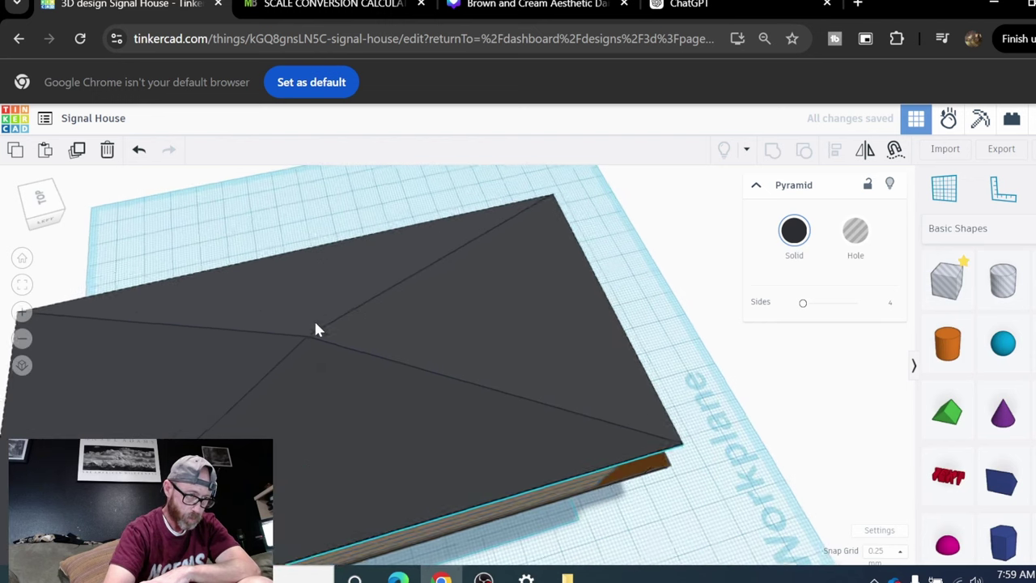
{"action": "right_click_drag", "start_coordinate": [315, 372], "coordinate": [354, 263]}
{"action": "scroll", "coordinate": [321, 335], "scroll_direction": "down", "scroll_amount": 2}
{"action": "left_click_drag", "start_coordinate": [309, 212], "coordinate": [313, 232]}
{"action": "right_click_drag", "start_coordinate": [312, 232], "coordinate": [391, 288]}
Nudge the roof pyramid seven grid steps to even out its overhang, and fine-tune its position on the walls.
{"action": "right_click_drag", "start_coordinate": [576, 291], "coordinate": [381, 267]}
{"action": "key", "text": "Right"}
{"action": "key", "text": "Right"}
{"action": "key", "text": "Right"}
{"action": "key", "text": "Right"}
{"action": "key", "text": "Right"}
{"action": "key", "text": "Right"}
{"action": "key", "text": "Right"}
{"action": "left_click", "coordinate": [621, 295]}
{"action": "left_click", "coordinate": [308, 212]}
{"action": "right_click_drag", "start_coordinate": [299, 223], "coordinate": [477, 350]}
{"action": "left_click_drag", "start_coordinate": [321, 300], "coordinate": [312, 297]}
Examine the roofed new build from several sides and compare it with the finished signal house beside it.
{"action": "left_click", "coordinate": [483, 427]}
{"action": "right_click_drag", "start_coordinate": [482, 427], "coordinate": [239, 366]}
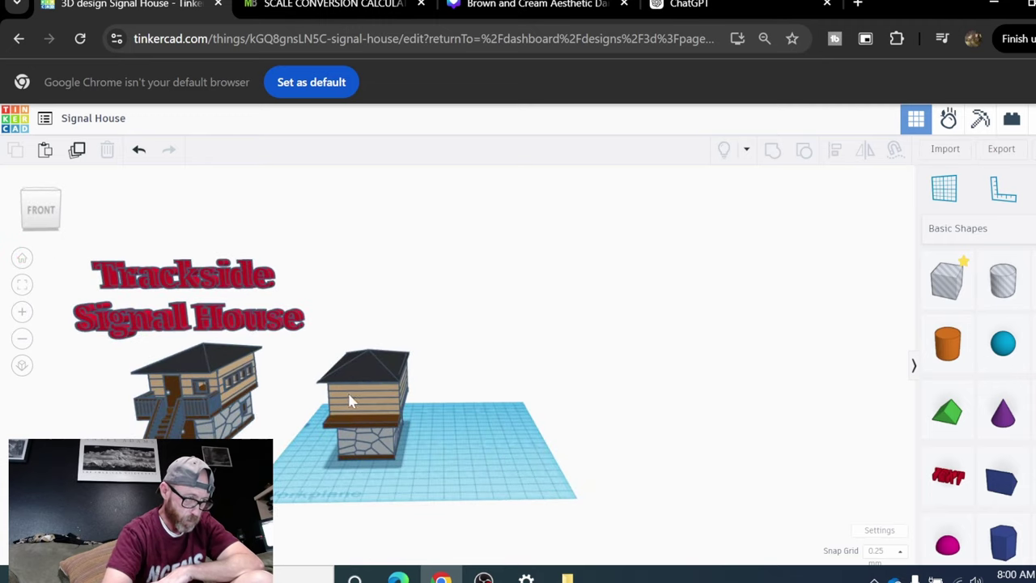
{"action": "scroll", "coordinate": [343, 447], "scroll_direction": "up", "scroll_amount": 1}
{"action": "right_click_drag", "start_coordinate": [343, 447], "coordinate": [536, 439]}
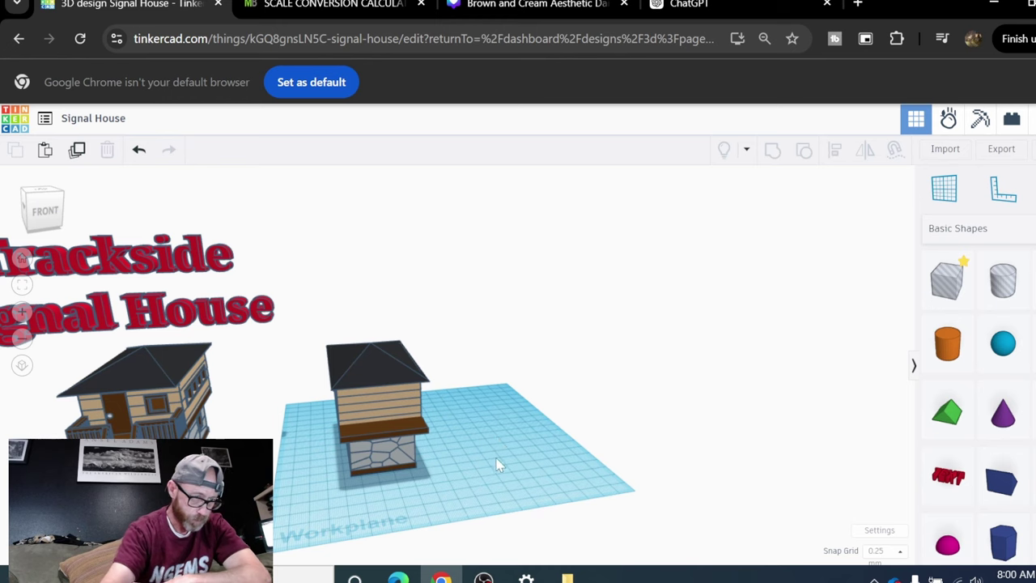
{"action": "right_click_drag", "start_coordinate": [496, 437], "coordinate": [421, 437]}
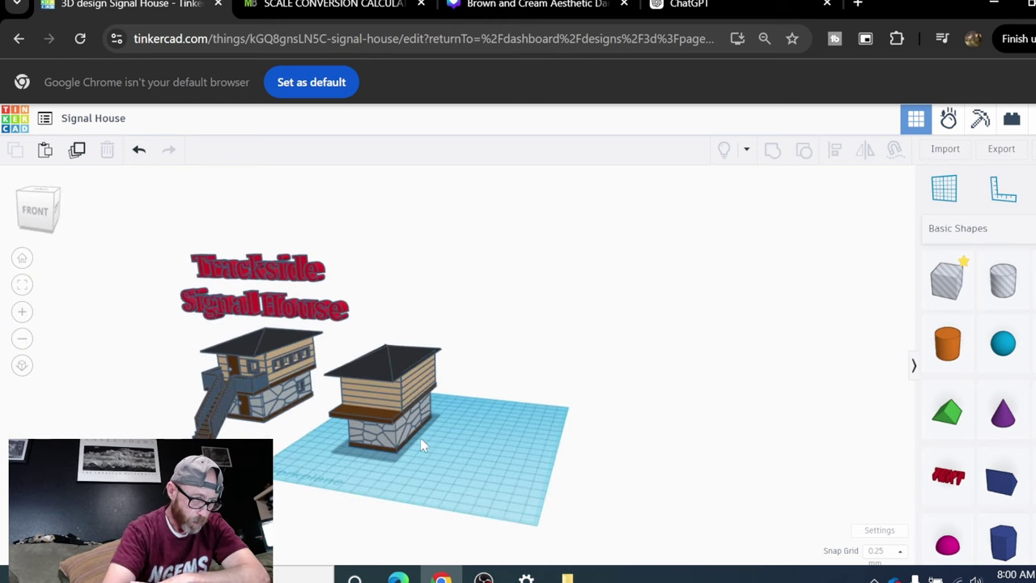
{"action": "scroll", "coordinate": [307, 371], "scroll_direction": "up", "scroll_amount": 4}
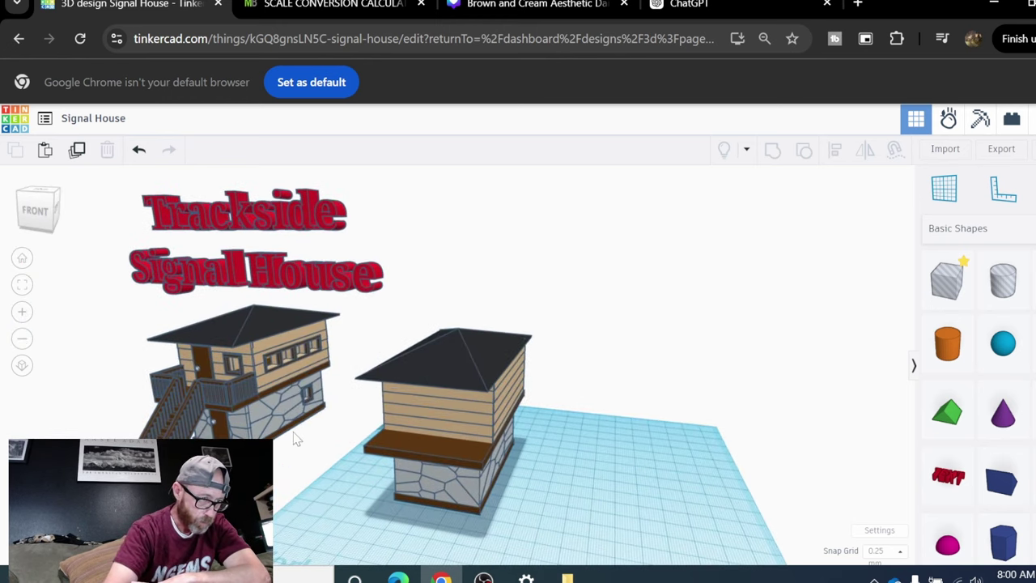
{"action": "right_click_drag", "start_coordinate": [295, 438], "coordinate": [259, 387]}
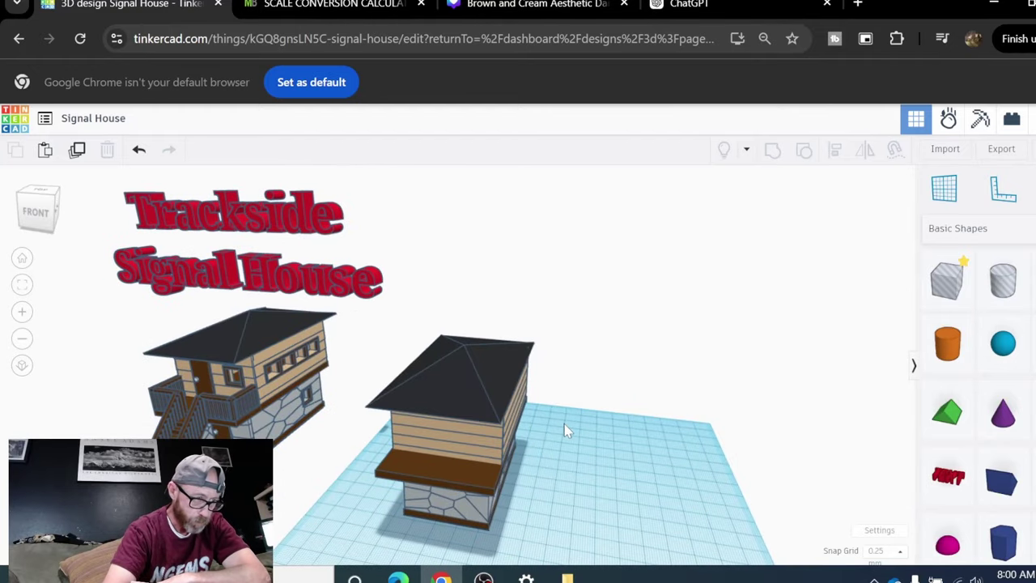
{"action": "scroll", "coordinate": [567, 430], "scroll_direction": "down", "scroll_amount": 5}
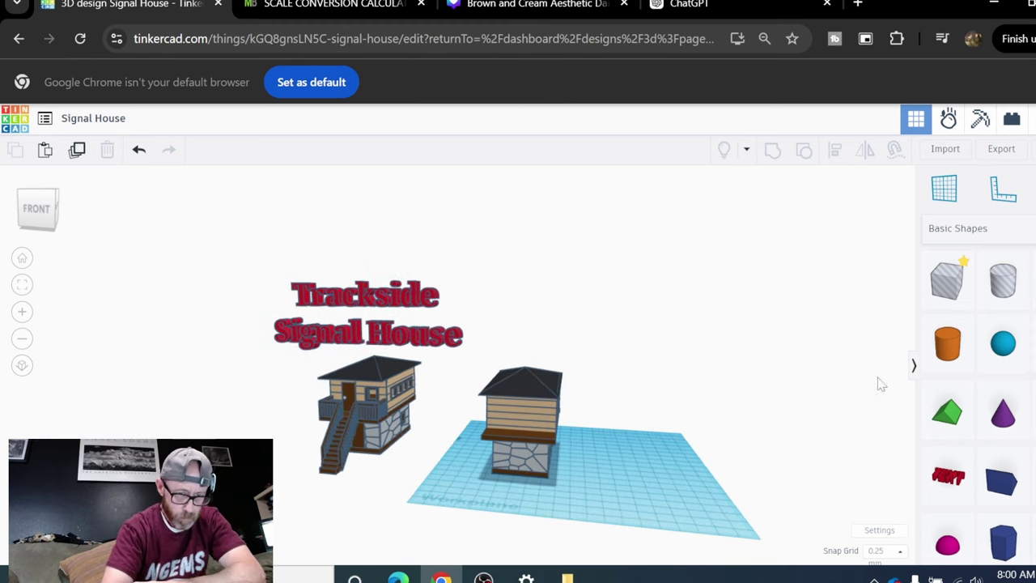
Add a hole box to the workplane beside the build and resize it to 10 mm in length, width and height.
{"action": "left_click", "coordinate": [654, 437]}
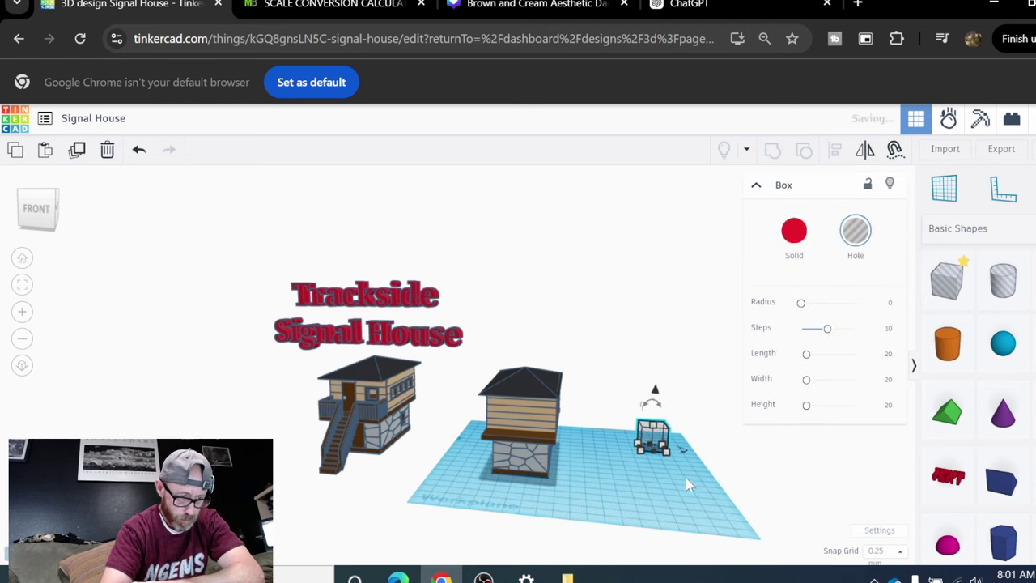
{"action": "scroll", "coordinate": [680, 477], "scroll_direction": "up", "scroll_amount": 3}
{"action": "scroll", "coordinate": [680, 468], "scroll_direction": "up", "scroll_amount": 2}
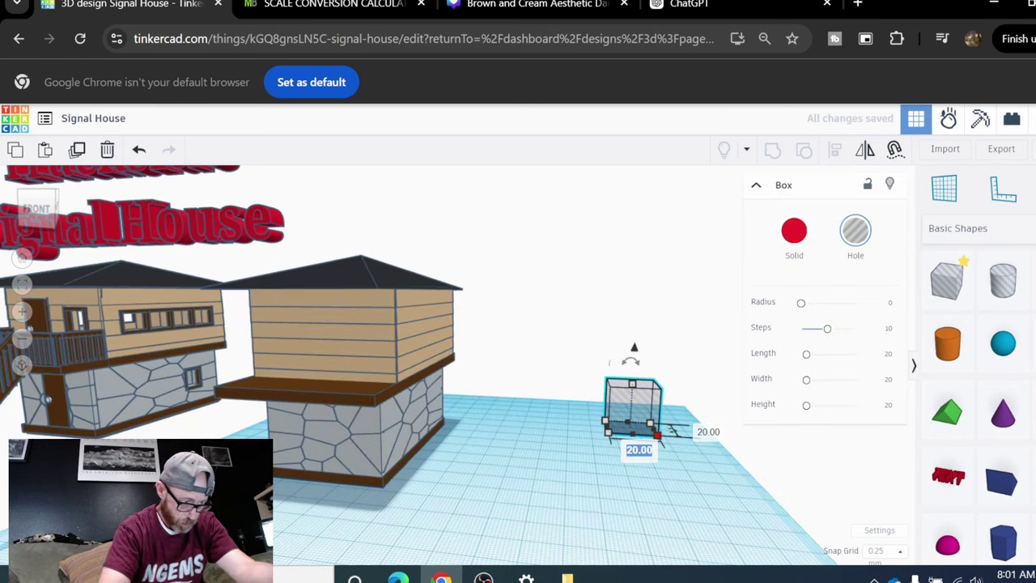
{"action": "key", "text": "Return"}
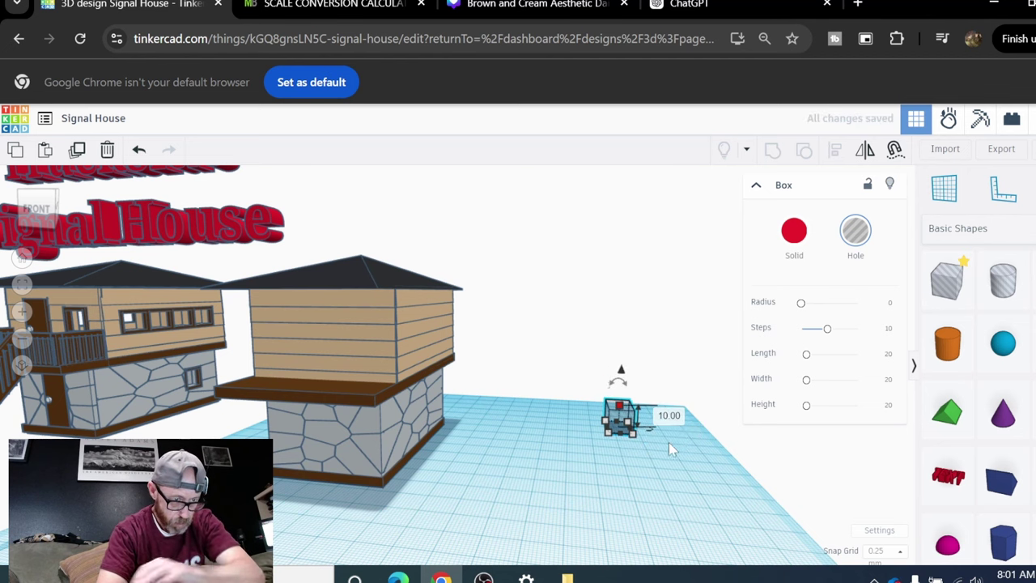
{"action": "right_click_drag", "start_coordinate": [668, 442], "coordinate": [604, 483]}
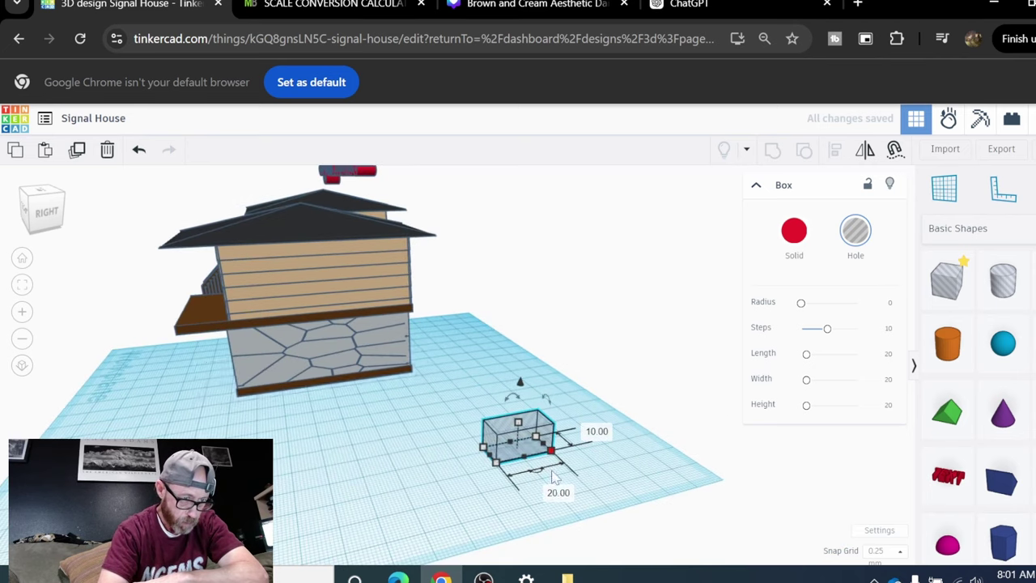
{"action": "left_click", "coordinate": [558, 491]}
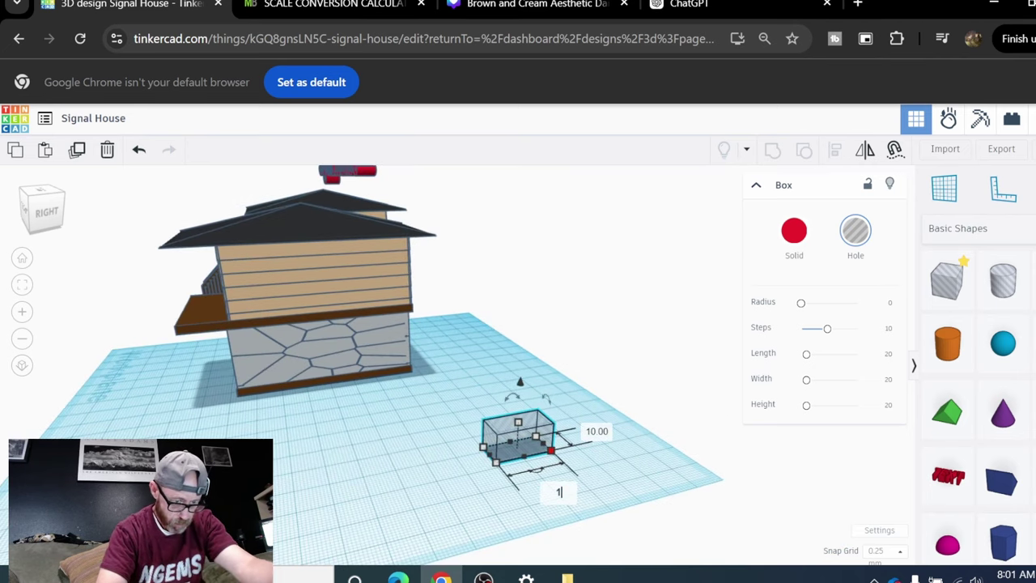
{"action": "type", "text": "10"}
{"action": "key", "text": "Return"}
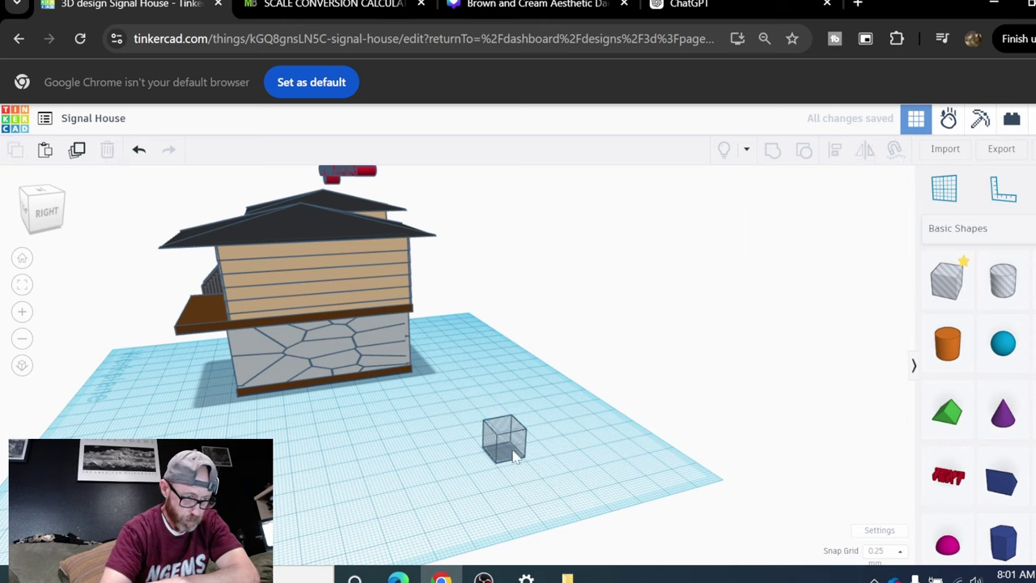
Duplicate the 10 mm hole box, placing one beside the stone side wall and raising the other to the upper storey's front.
{"action": "left_click", "coordinate": [76, 153]}
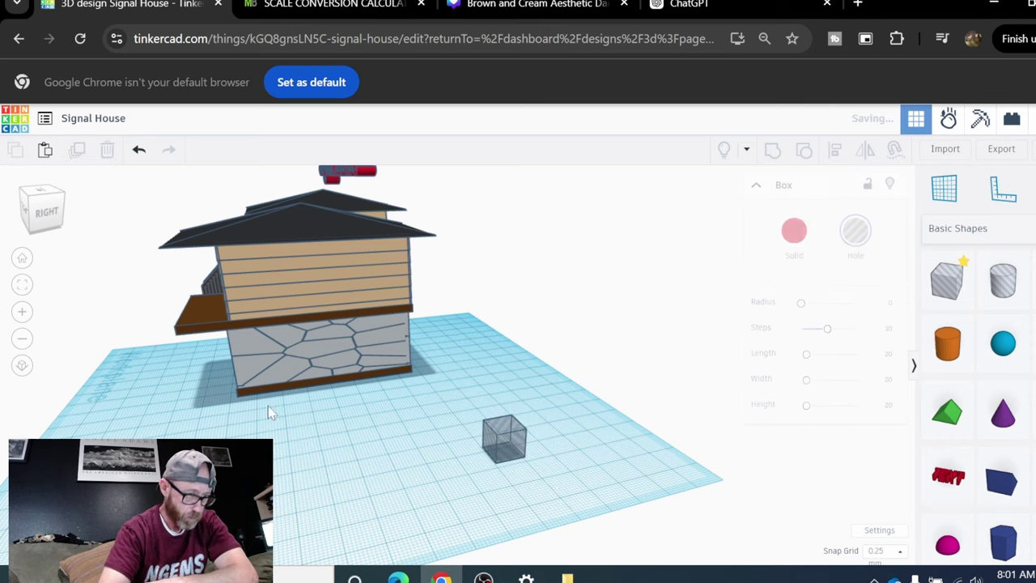
{"action": "left_click_drag", "start_coordinate": [510, 451], "coordinate": [319, 475], "text": "alt"}
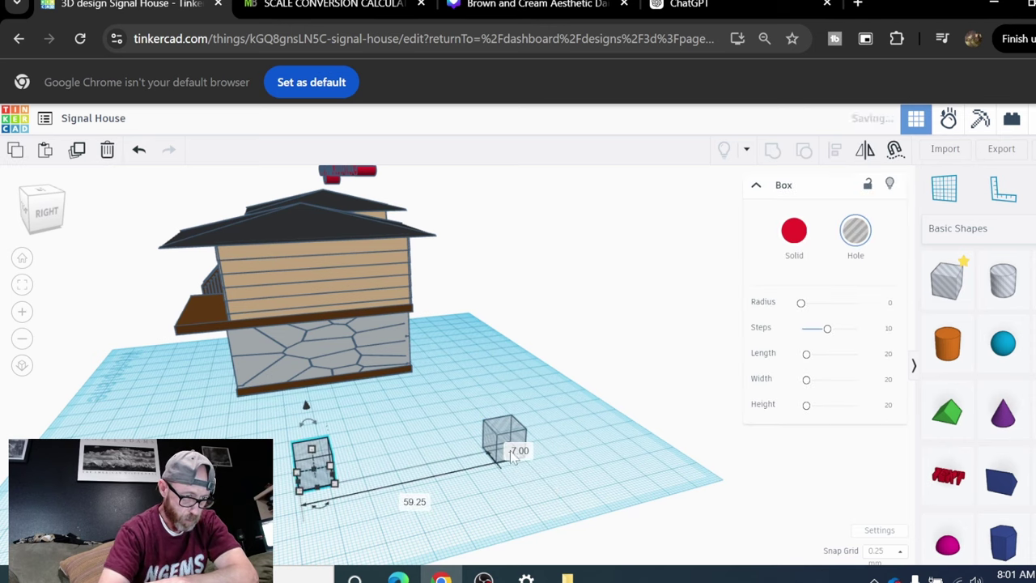
{"action": "left_click", "coordinate": [547, 440]}
{"action": "left_click_drag", "start_coordinate": [503, 437], "coordinate": [353, 389]}
{"action": "left_click_drag", "start_coordinate": [313, 470], "coordinate": [251, 419]}
{"action": "left_click_drag", "start_coordinate": [240, 359], "coordinate": [194, 296]}
{"action": "left_click", "coordinate": [351, 433]}
{"action": "scroll", "coordinate": [353, 412], "scroll_direction": "up", "scroll_amount": 3}
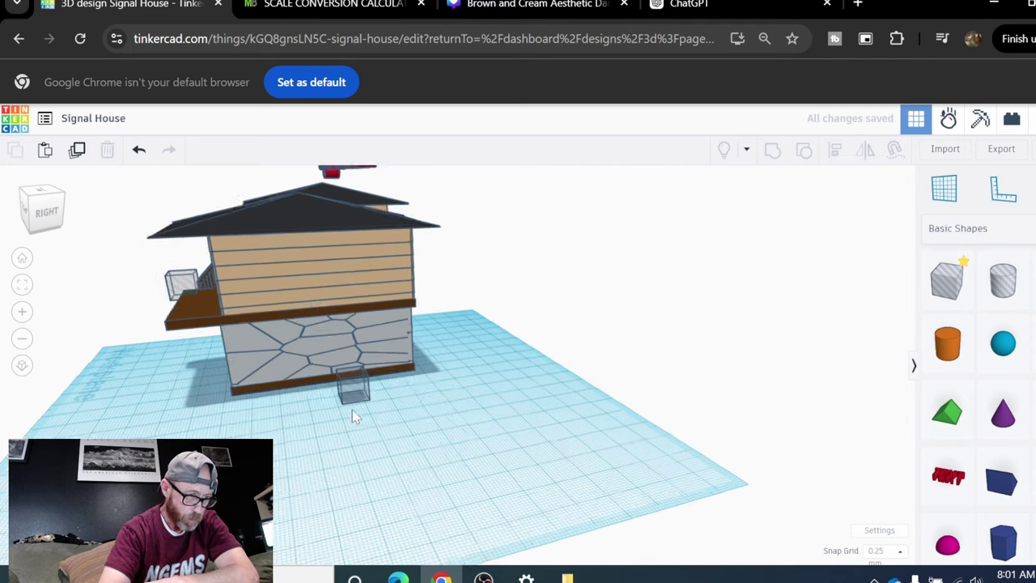
Move the hole box into the lower storey's stone side wall and raise it to window height.
{"action": "left_click_drag", "start_coordinate": [362, 405], "coordinate": [379, 368]}
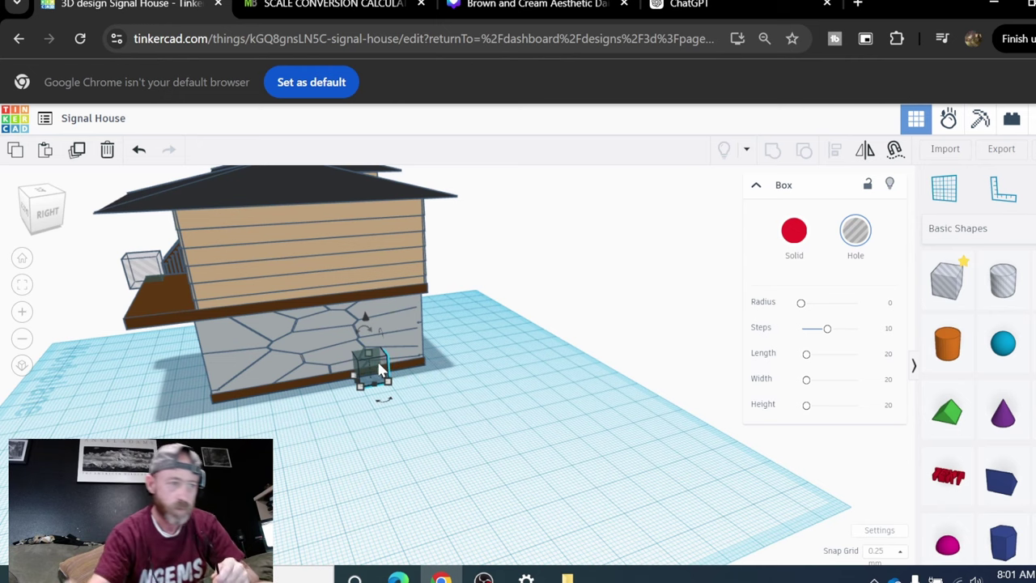
{"action": "left_click_drag", "start_coordinate": [367, 324], "coordinate": [366, 285]}
{"action": "right_click_drag", "start_coordinate": [381, 462], "coordinate": [578, 454]}
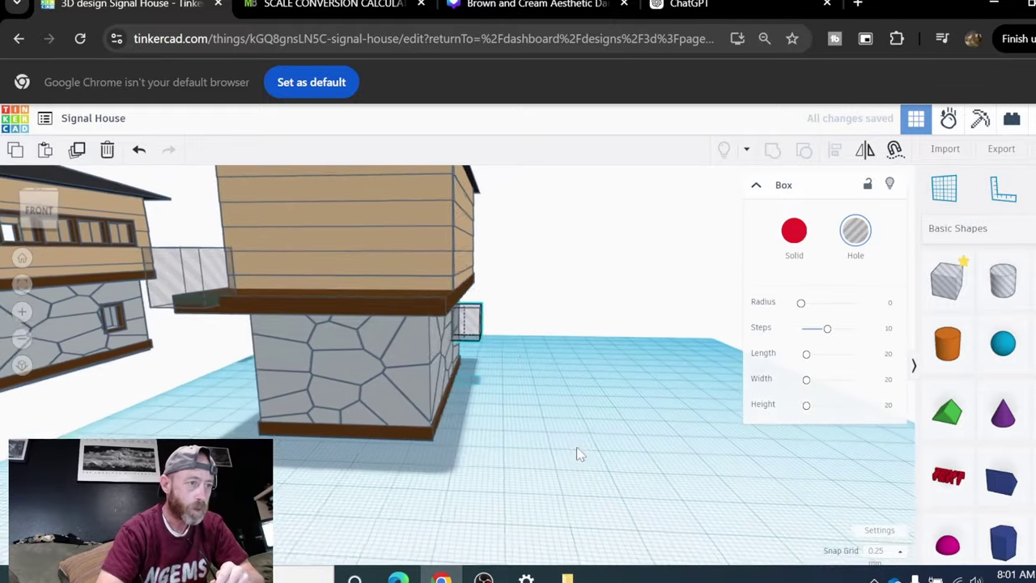
Stretch the lower hole box sideways through the stone storey until it extends past the opposite wall.
{"action": "scroll", "coordinate": [514, 340], "scroll_direction": "up", "scroll_amount": 5}
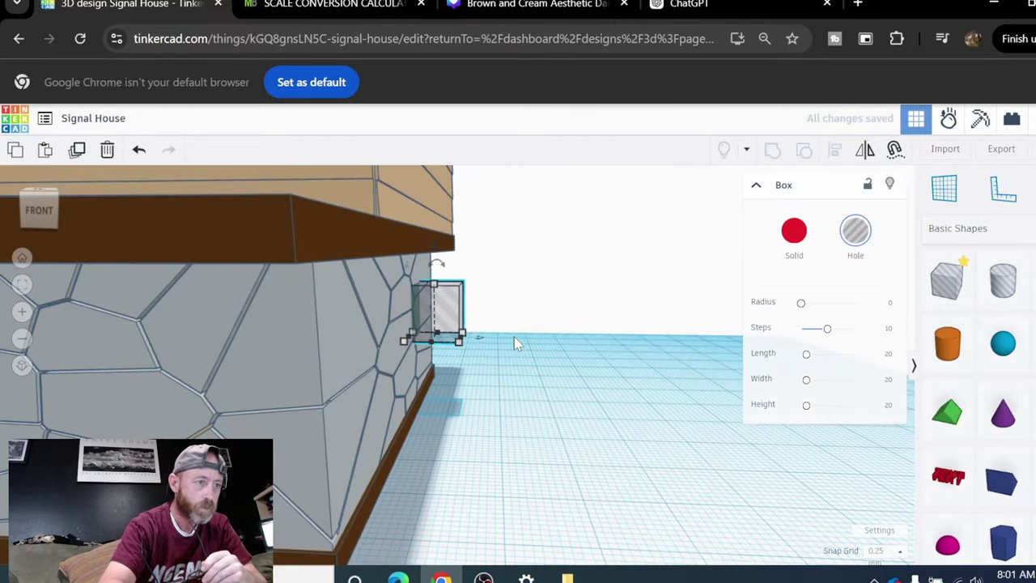
{"action": "scroll", "coordinate": [552, 429], "scroll_direction": "down", "scroll_amount": 5}
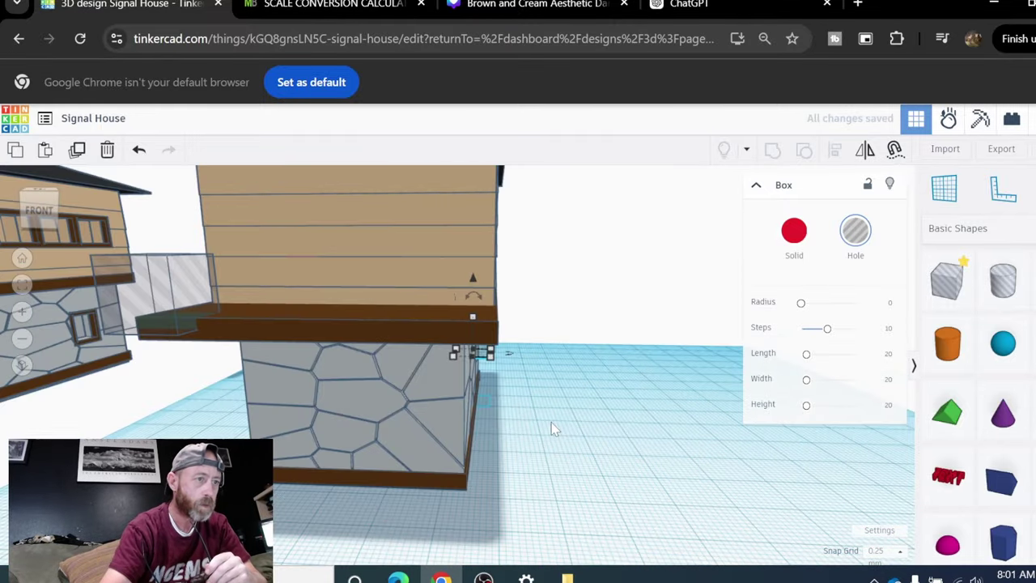
{"action": "scroll", "coordinate": [441, 356], "scroll_direction": "up", "scroll_amount": 2}
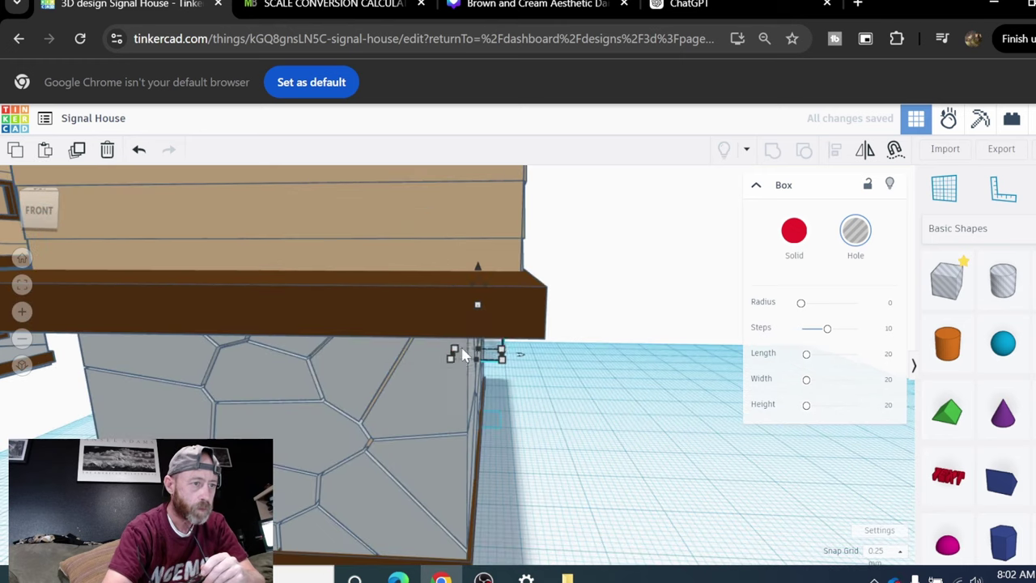
{"action": "left_click_drag", "start_coordinate": [458, 360], "coordinate": [154, 366]}
{"action": "scroll", "coordinate": [151, 358], "scroll_direction": "down", "scroll_amount": 2}
{"action": "right_click_drag", "start_coordinate": [345, 302], "coordinate": [684, 424]}
{"action": "scroll", "coordinate": [453, 362], "scroll_direction": "down", "scroll_amount": 4}
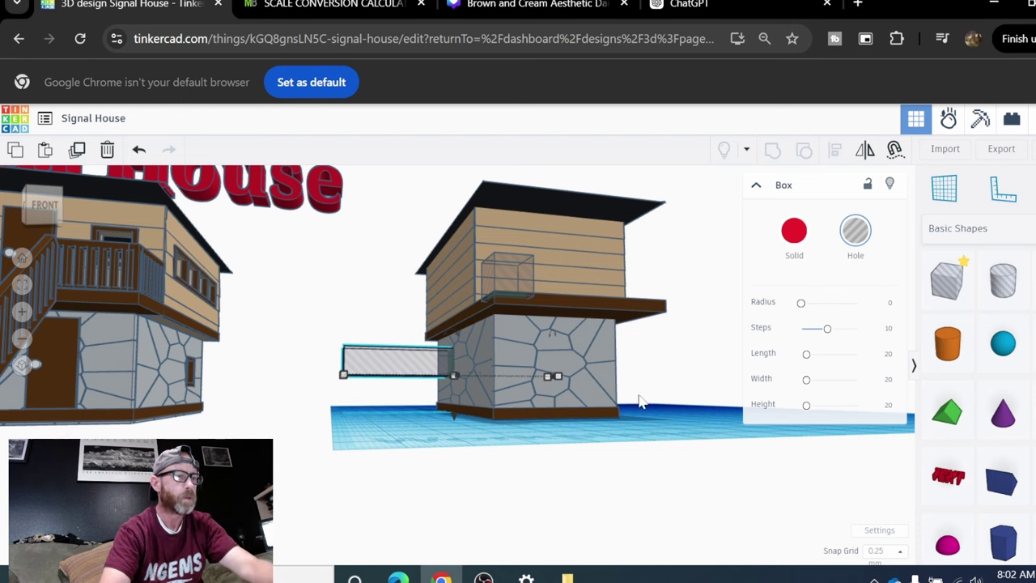
Group the stretched hole box with the stone lower storey to cut window openings in its side walls.
{"action": "left_click", "coordinate": [526, 344], "text": "shift"}
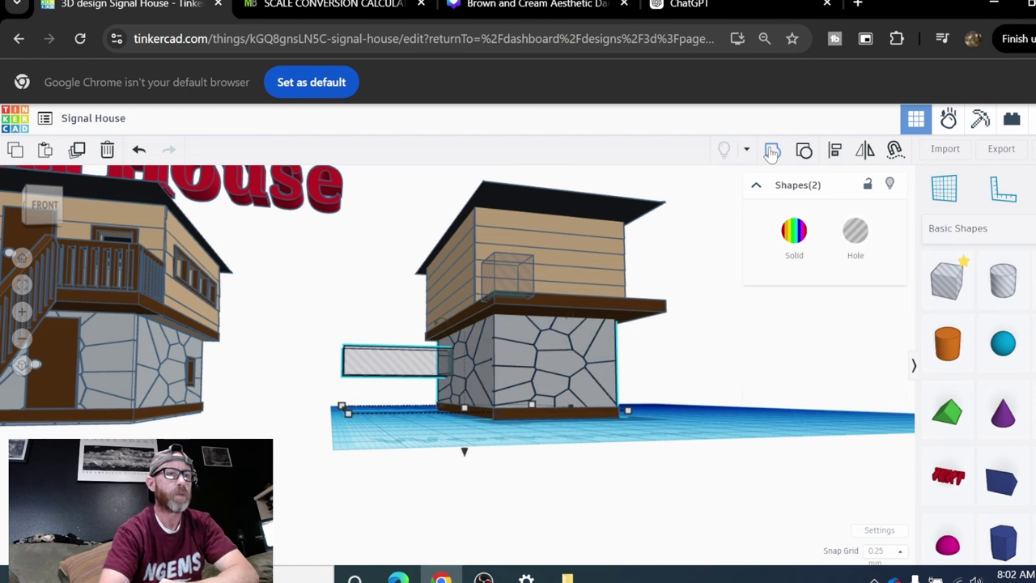
{"action": "left_click", "coordinate": [772, 150]}
{"action": "right_click_drag", "start_coordinate": [731, 347], "coordinate": [717, 410]}
{"action": "left_click", "coordinate": [682, 446]}
{"action": "right_click_drag", "start_coordinate": [682, 445], "coordinate": [810, 478]}
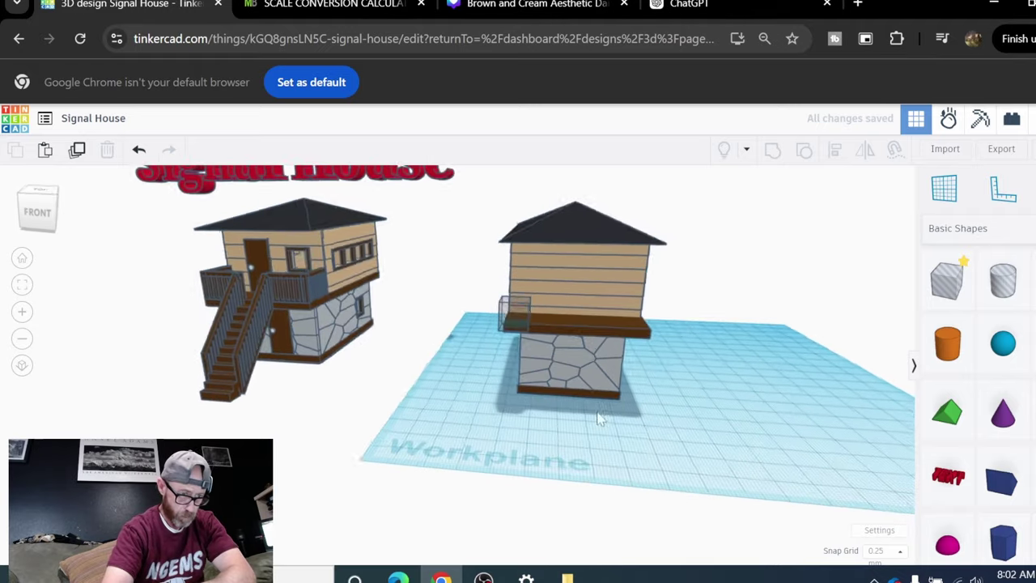
Move the other hole box to the right part of the upper storey's front wall and set its elevation to 42 mm.
{"action": "left_click_drag", "start_coordinate": [510, 311], "coordinate": [609, 311]}
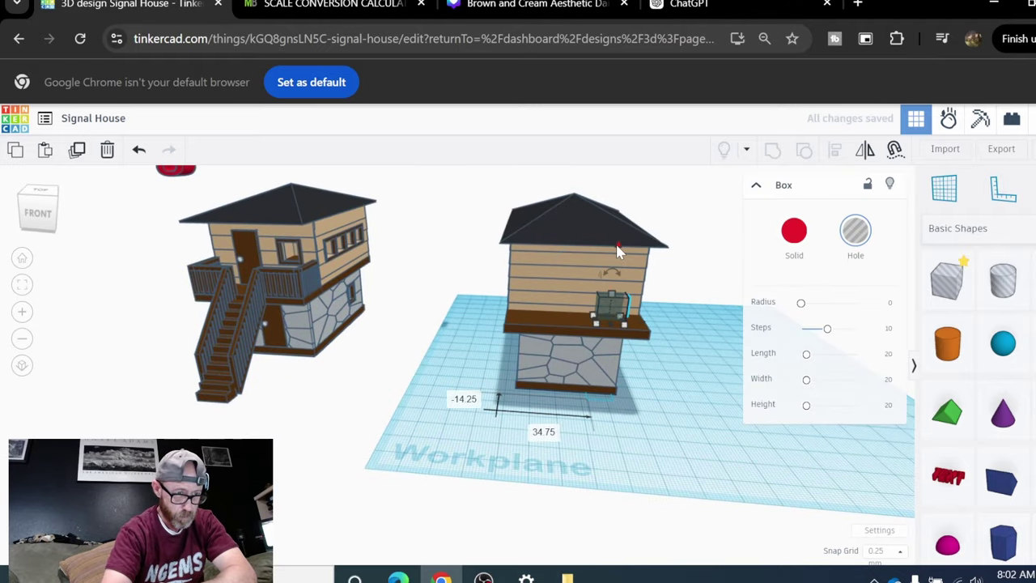
{"action": "left_click_drag", "start_coordinate": [618, 248], "coordinate": [618, 217]}
{"action": "left_click", "coordinate": [710, 363]}
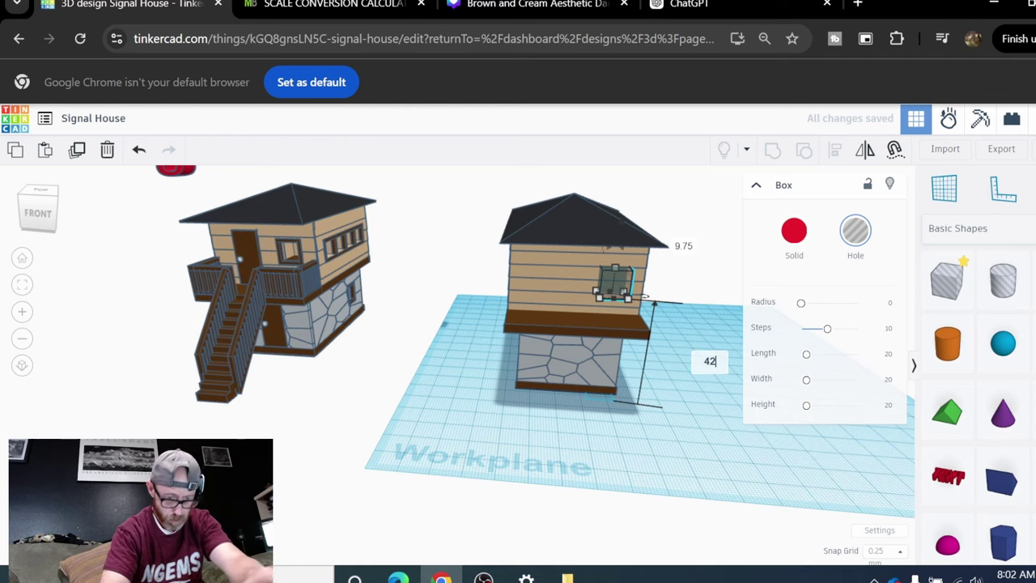
{"action": "type", "text": "42"}
{"action": "key", "text": "Return"}
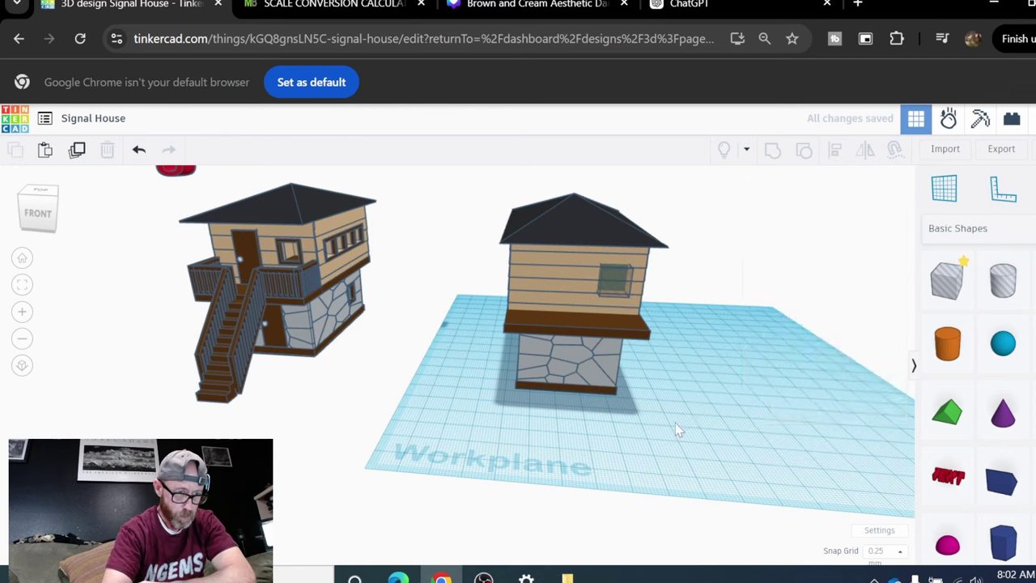
Group the raised hole box with the tan upper storey to cut a window opening in its front wall.
{"action": "right_click_drag", "start_coordinate": [675, 423], "coordinate": [621, 297]}
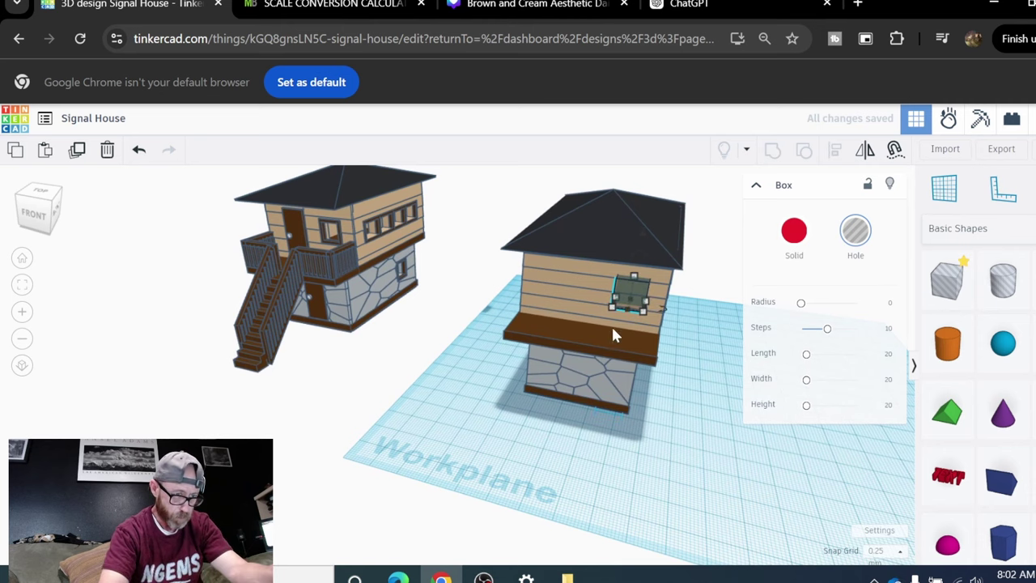
{"action": "left_click", "coordinate": [565, 273], "text": "shift"}
{"action": "left_click", "coordinate": [772, 150]}
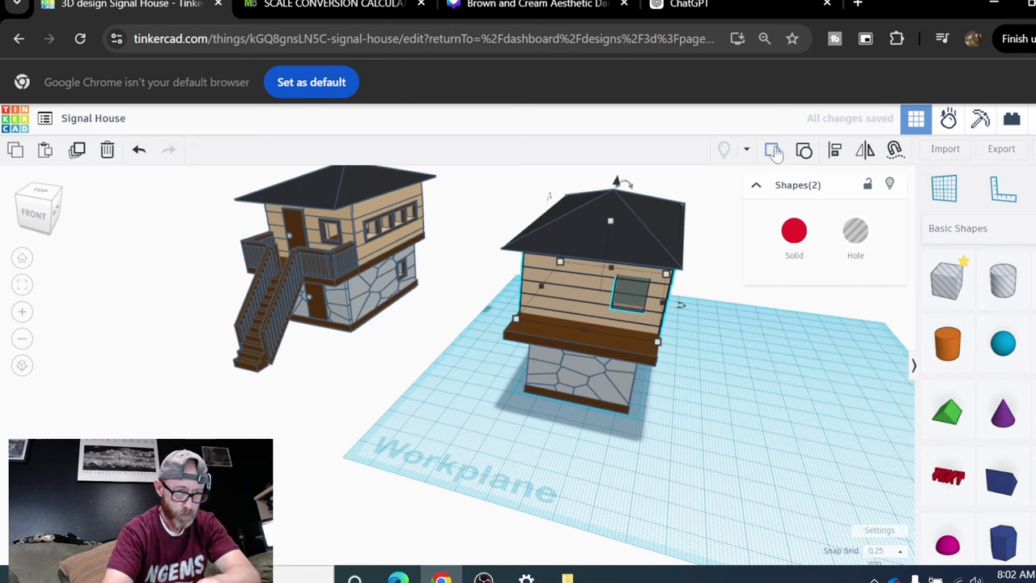
{"action": "left_click", "coordinate": [735, 330]}
{"action": "right_click_drag", "start_coordinate": [734, 324], "coordinate": [614, 320]}
{"action": "scroll", "coordinate": [620, 322], "scroll_direction": "down", "scroll_amount": 2}
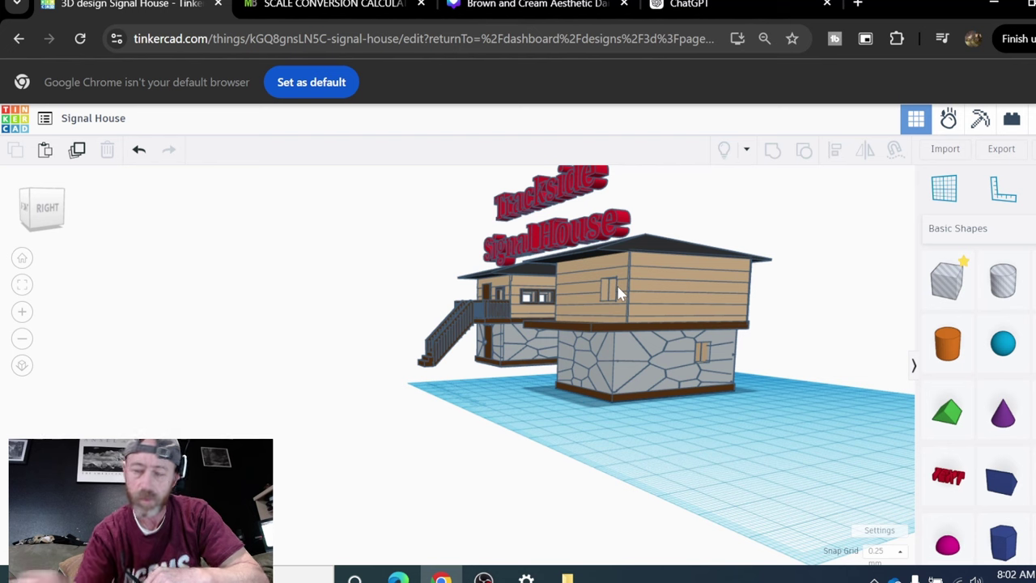
Add another 20 mm hole box to the workplane in front of the new build.
{"action": "scroll", "coordinate": [701, 388], "scroll_direction": "down", "scroll_amount": 1}
{"action": "mouse_move", "coordinate": [701, 387]}
{"action": "right_mouse_down"}
{"action": "mouse_move", "coordinate": [721, 412]}
{"action": "mouse_move", "coordinate": [714, 396]}
{"action": "right_mouse_up"}
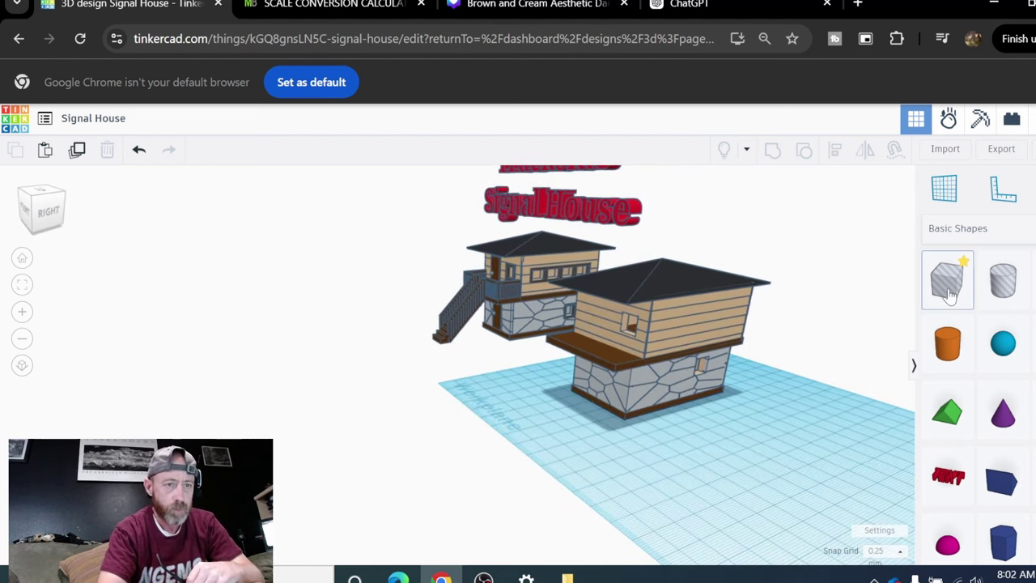
{"action": "left_click_drag", "start_coordinate": [947, 280], "coordinate": [629, 491]}
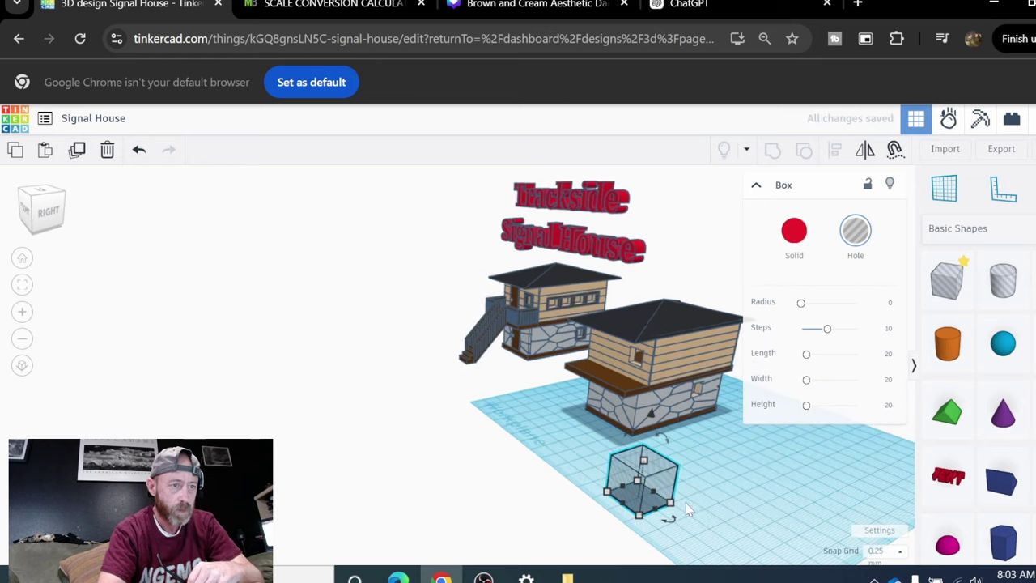
Resize the new hole box to 51.5 mm long and 8 mm tall, keeping its other side at 20 mm.
{"action": "scroll", "coordinate": [623, 468], "scroll_direction": "down", "scroll_amount": 1}
{"action": "left_click", "coordinate": [558, 458]}
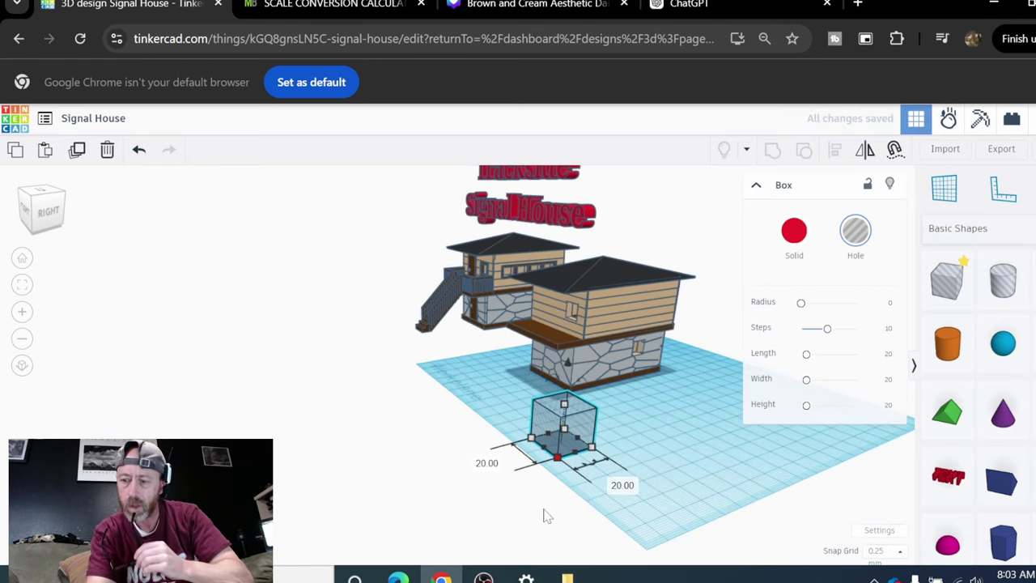
{"action": "left_click", "coordinate": [623, 486]}
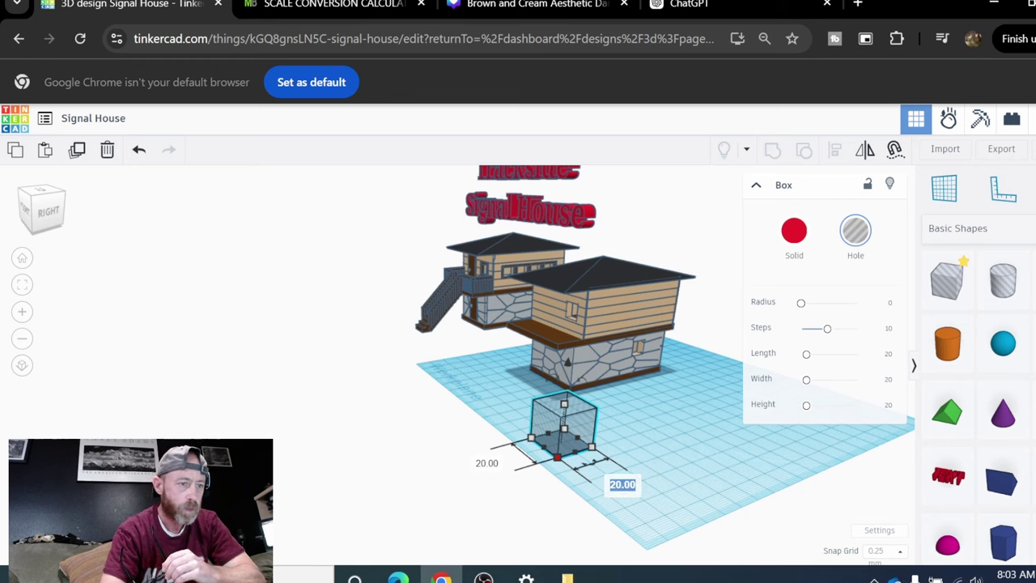
{"action": "type", "text": "5"}
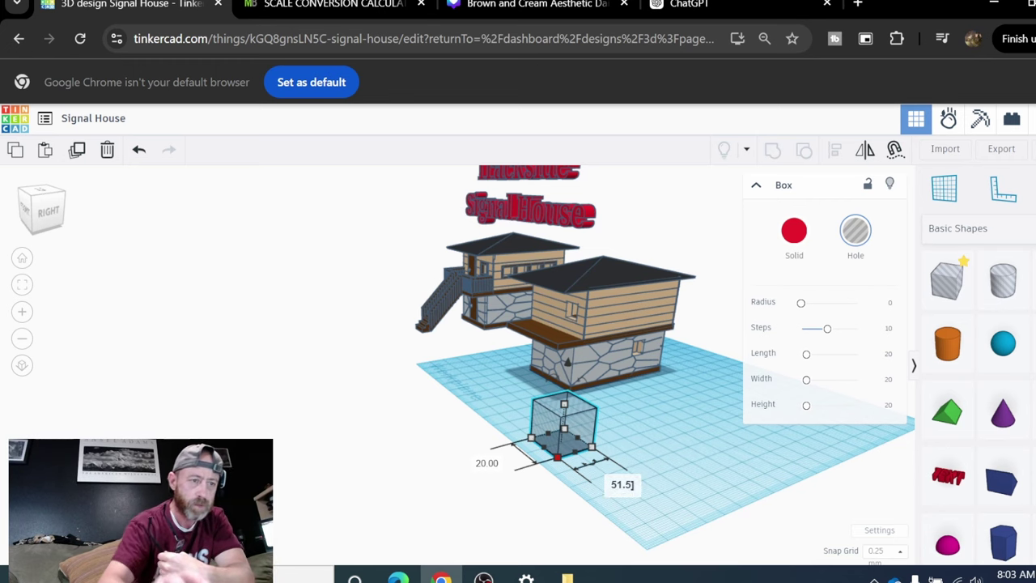
{"action": "type", "text": "1.5"}
{"action": "key", "text": "Return"}
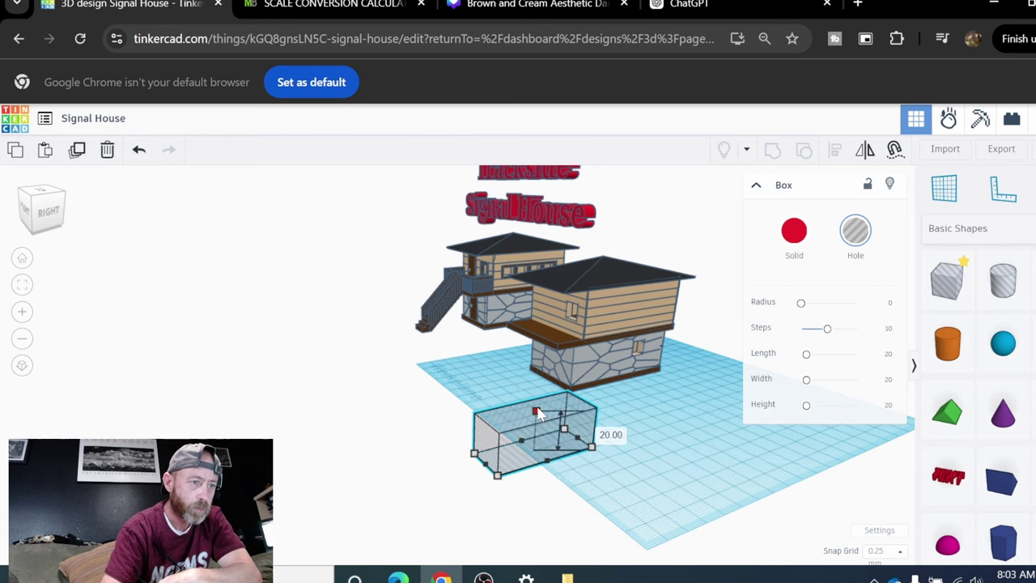
{"action": "left_click", "coordinate": [599, 430]}
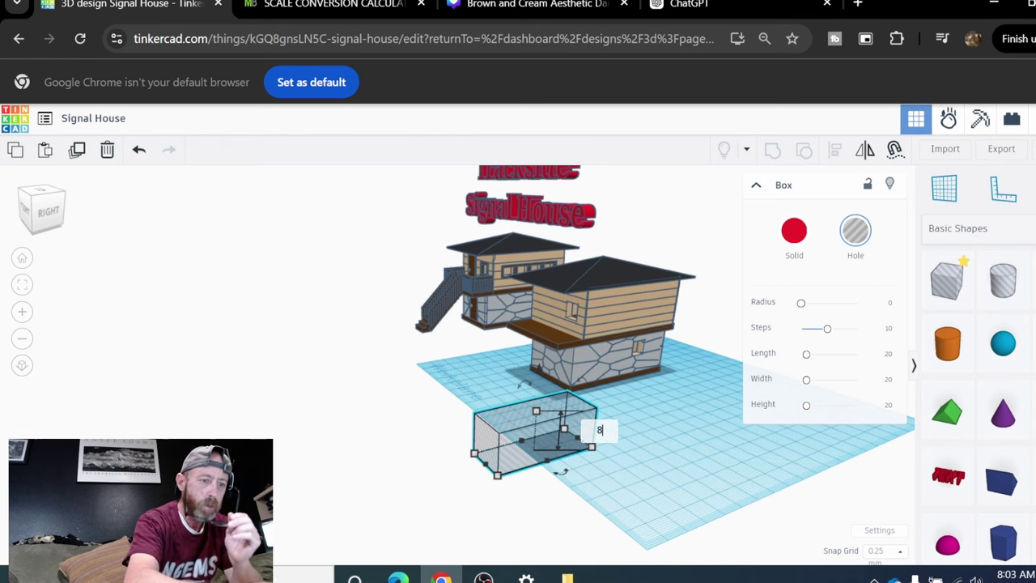
{"action": "type", "text": "8"}
{"action": "key", "text": "Return"}
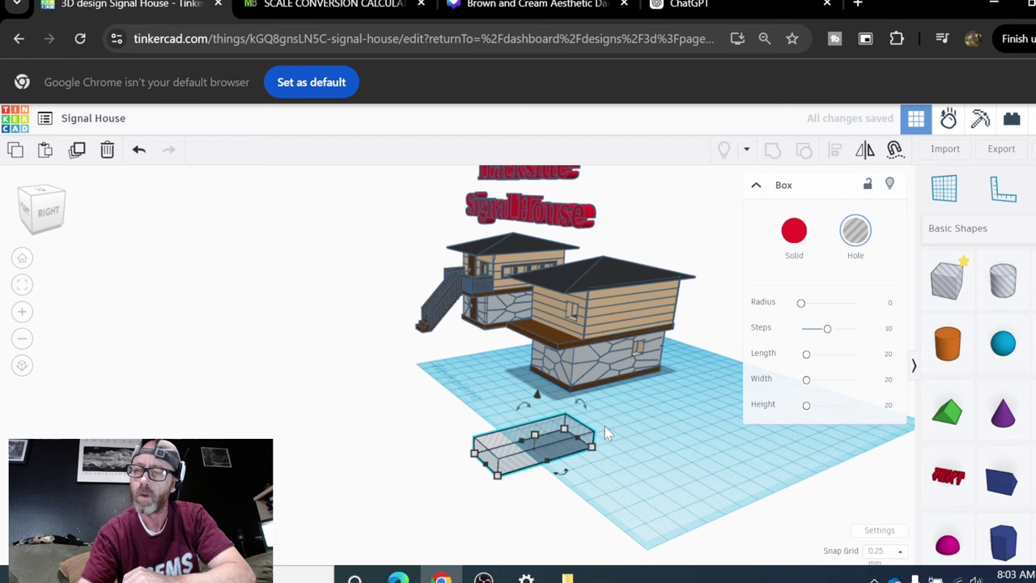
Move the long hole box to the upper storey's side wall and raise it to window height under the roof.
{"action": "right_click_drag", "start_coordinate": [613, 430], "coordinate": [660, 450]}
{"action": "middle_click_drag", "start_coordinate": [661, 445], "coordinate": [585, 473]}
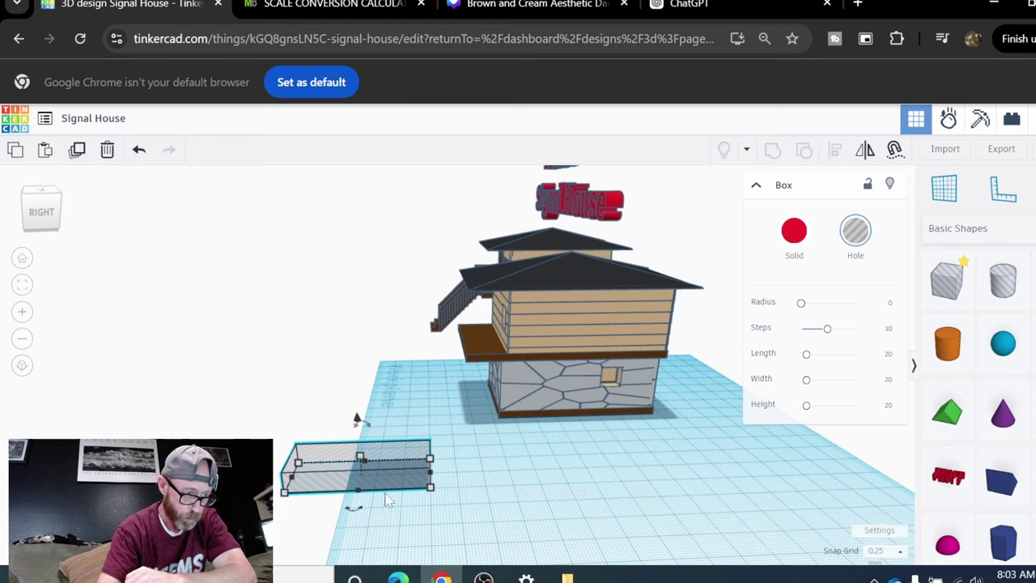
{"action": "left_click_drag", "start_coordinate": [387, 497], "coordinate": [609, 422]}
{"action": "left_click_drag", "start_coordinate": [581, 376], "coordinate": [573, 281]}
Stretch the long hole box to 66 mm wide so it passes through both side walls of the upper storey.
{"action": "right_click_drag", "start_coordinate": [575, 280], "coordinate": [779, 409]}
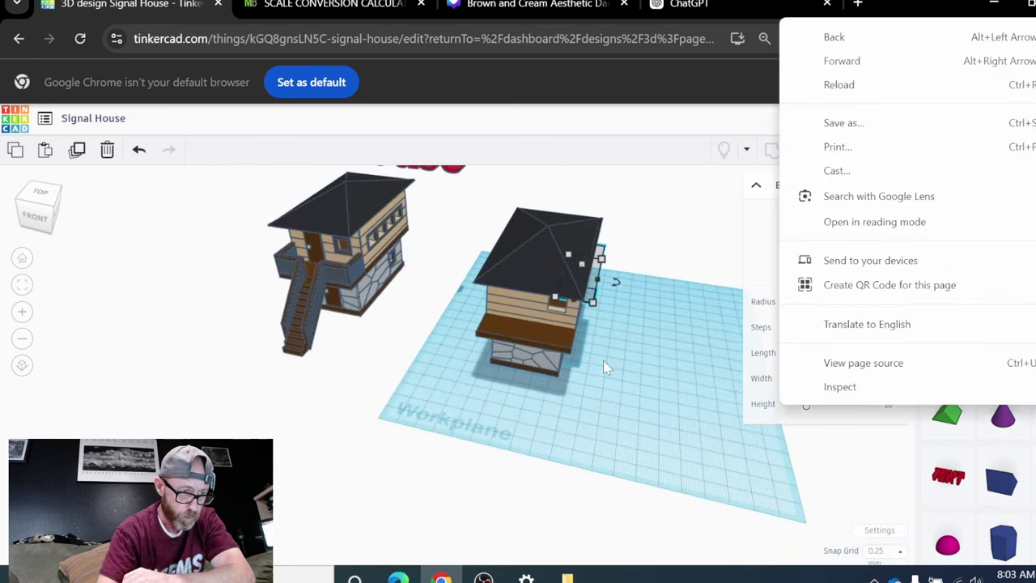
{"action": "left_click", "coordinate": [561, 270]}
{"action": "scroll", "coordinate": [561, 271], "scroll_direction": "up", "scroll_amount": 2}
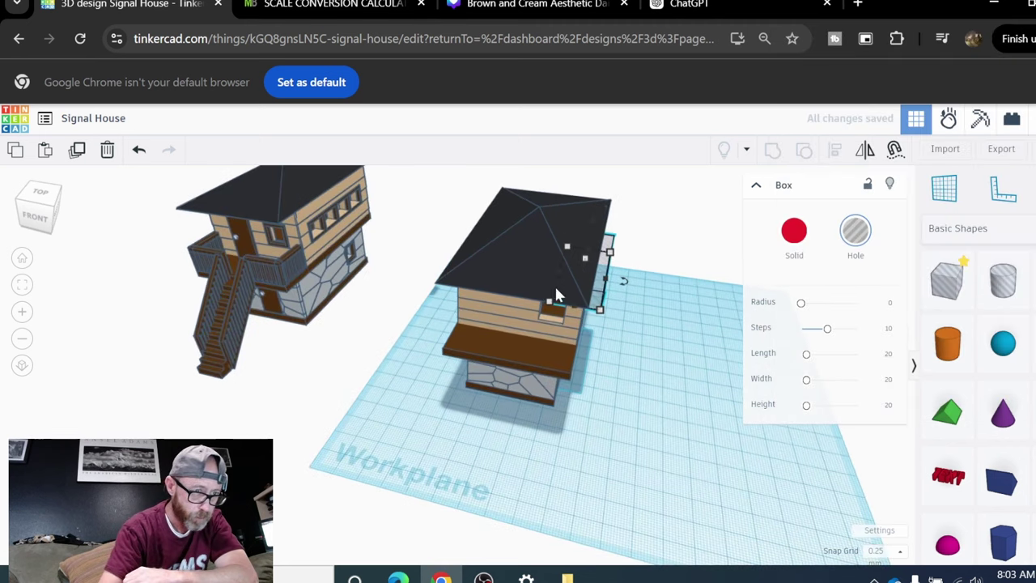
{"action": "left_click_drag", "start_coordinate": [558, 275], "coordinate": [455, 256]}
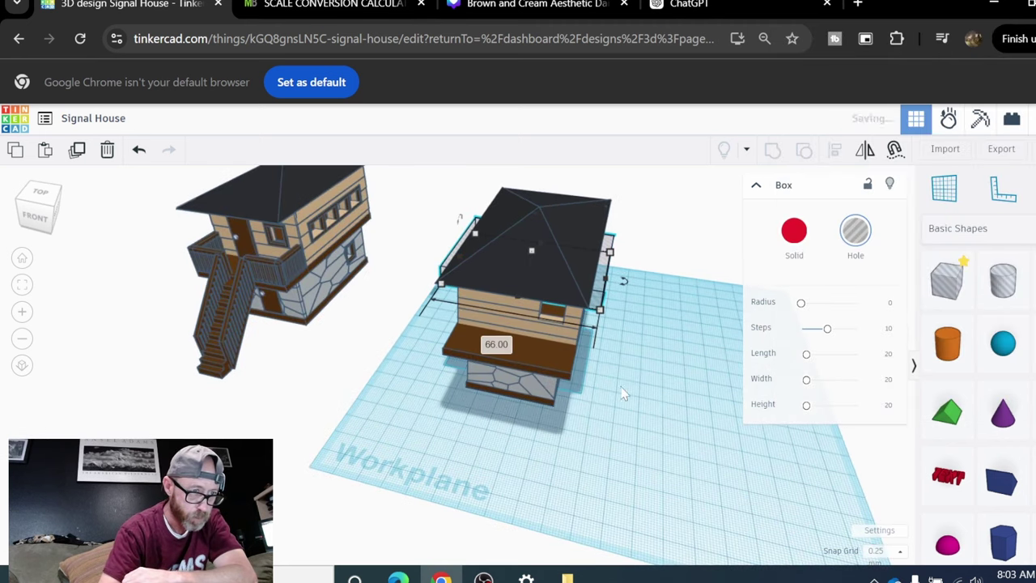
Group the stretched hole box with the tan upper storey to cut long window openings in both side walls.
{"action": "right_click_drag", "start_coordinate": [623, 423], "coordinate": [499, 400]}
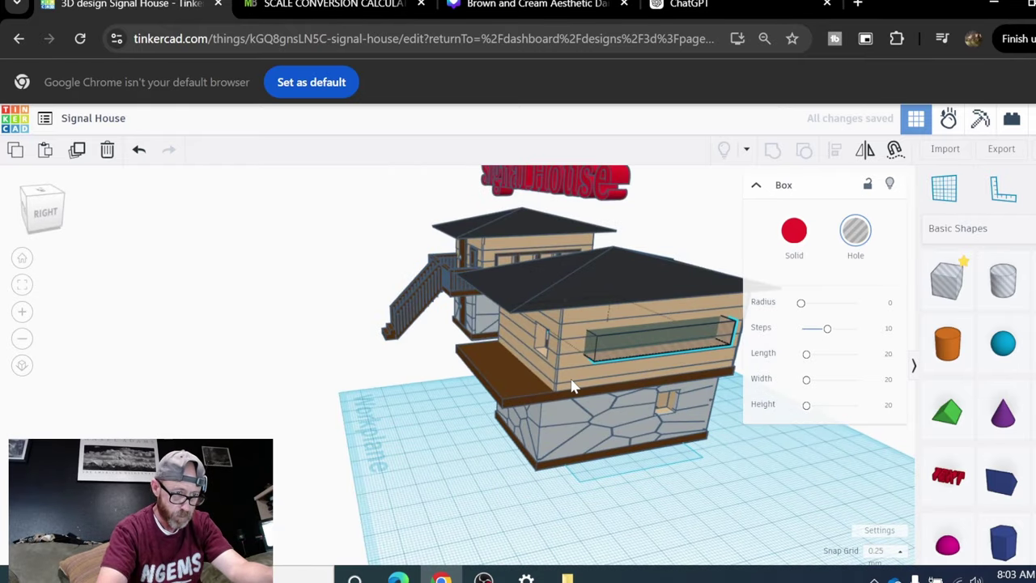
{"action": "left_click", "coordinate": [616, 368], "text": "shift"}
{"action": "left_click", "coordinate": [772, 150]}
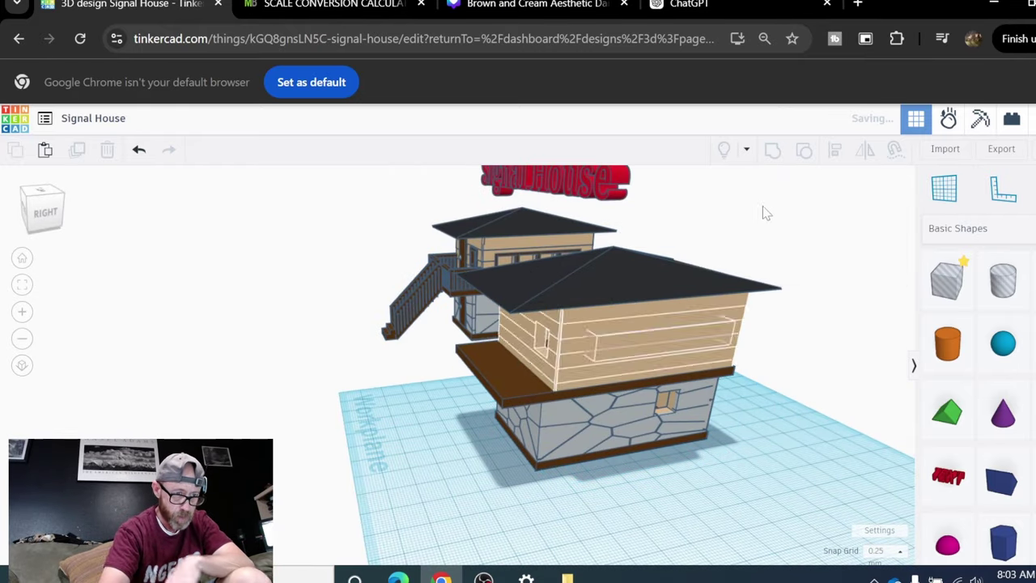
{"action": "left_click", "coordinate": [725, 469]}
{"action": "right_click_drag", "start_coordinate": [725, 469], "coordinate": [551, 350]}
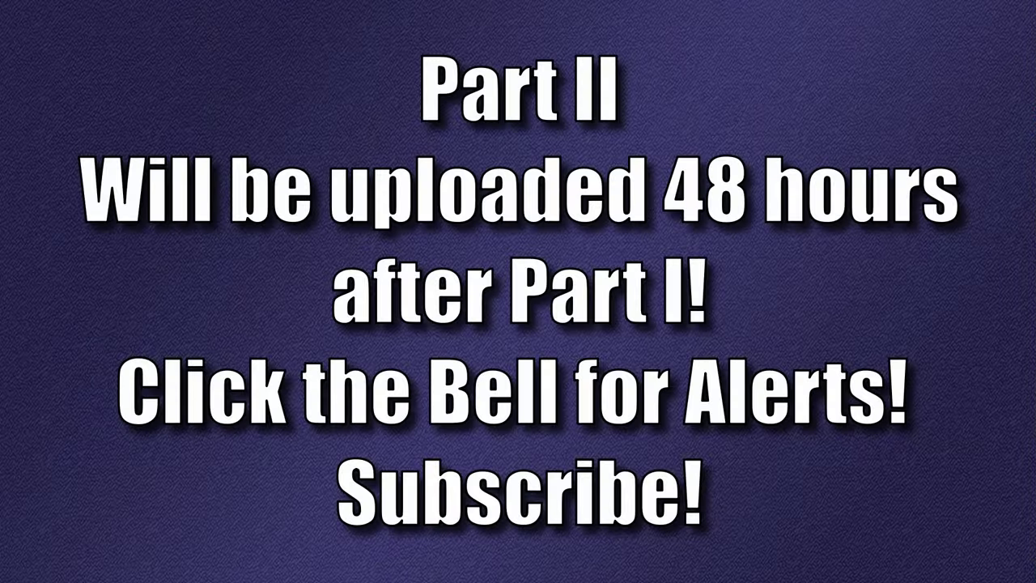